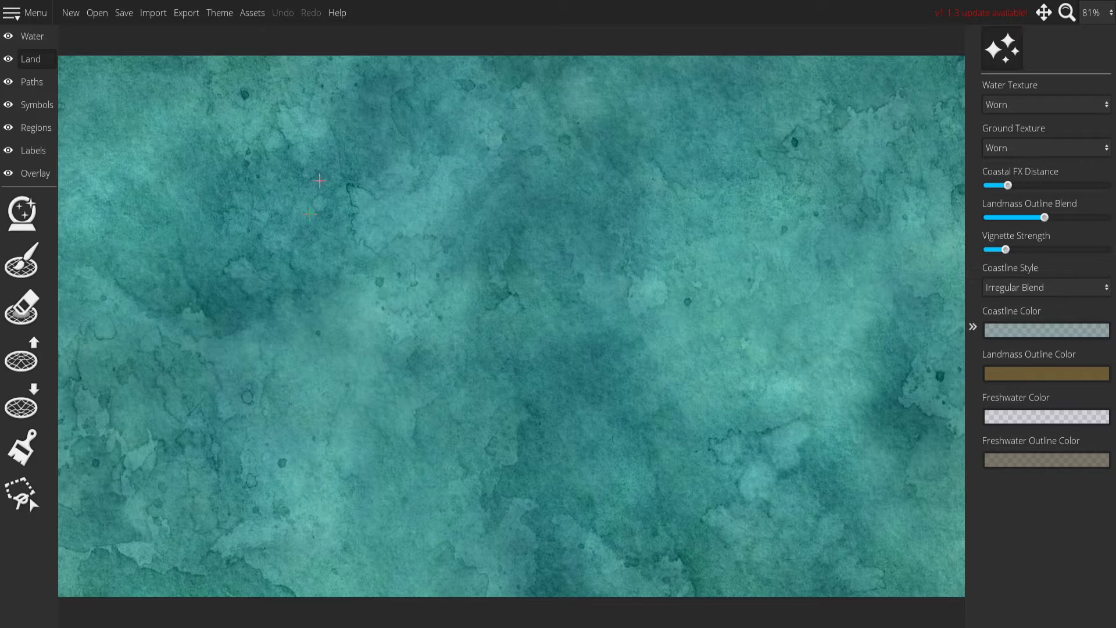
Generate a random landmass on the Land layer using the Uniform pattern.
left_click(50, 44)
left_click(36, 57)
left_click(37, 196)
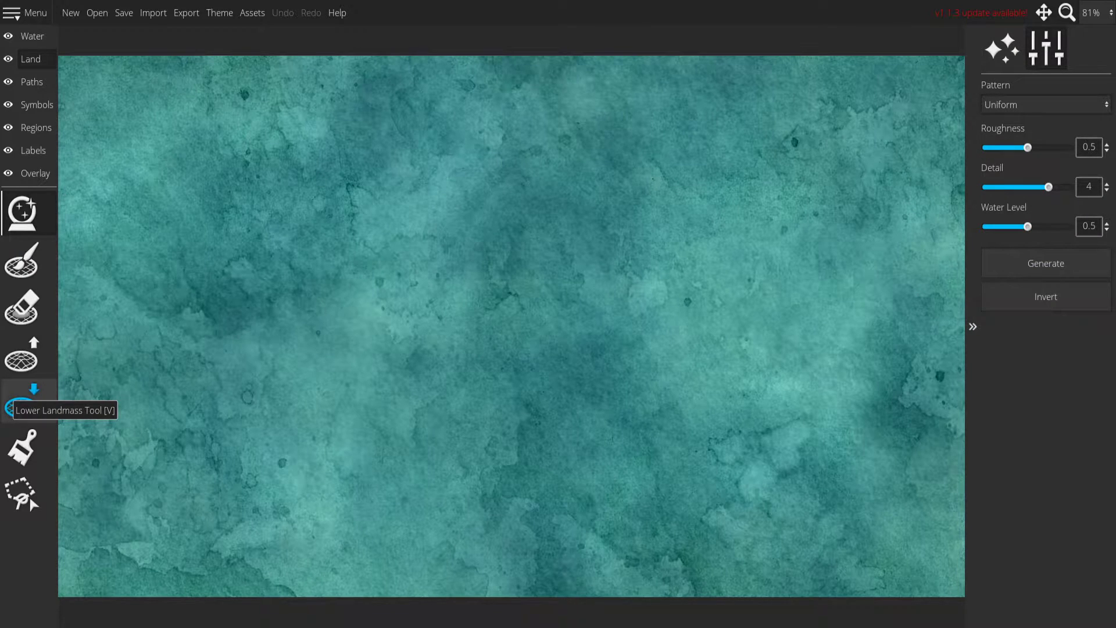
left_click(1022, 261)
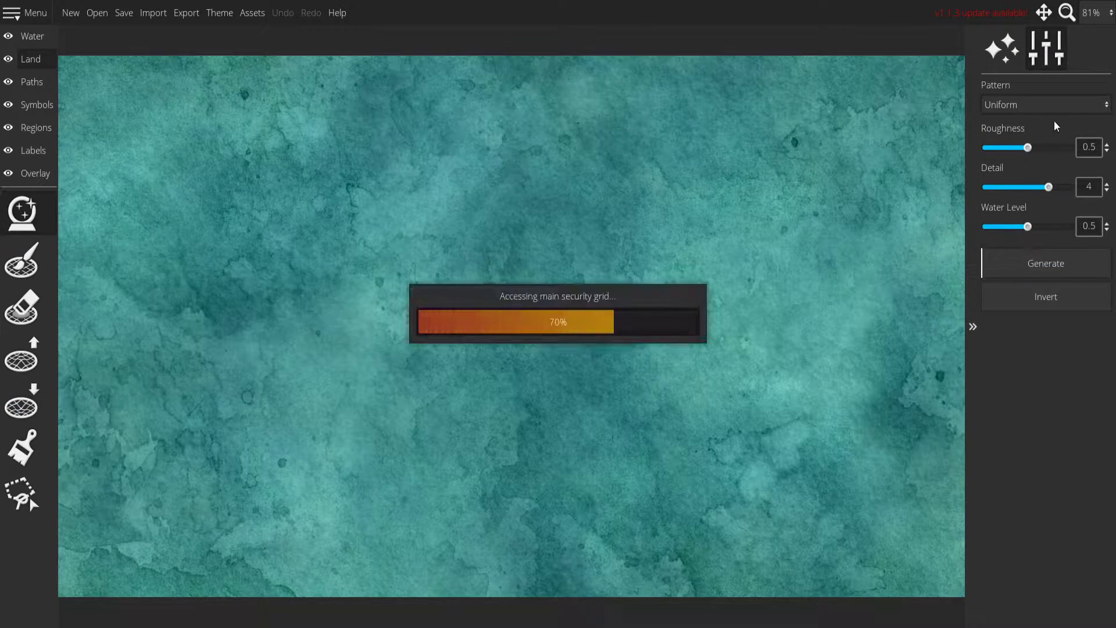
Regenerate the landmass repeatedly with the Continent pattern and lower the water level to 0.13 for a larger continent.
left_click(1051, 111)
left_click(1031, 142)
left_click(1045, 262)
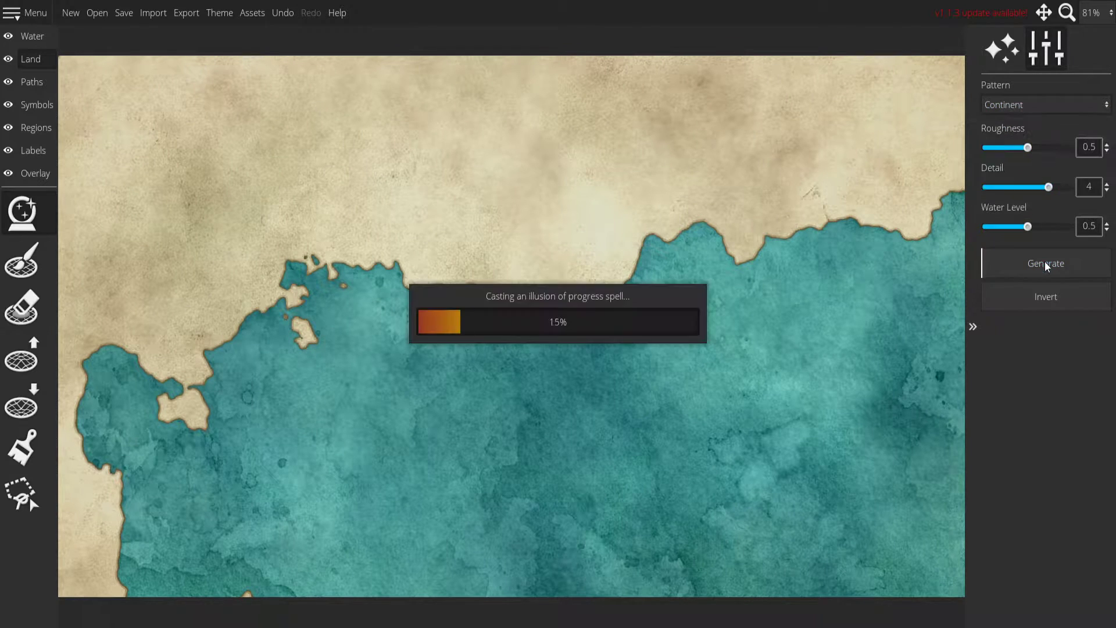
left_click(1045, 263)
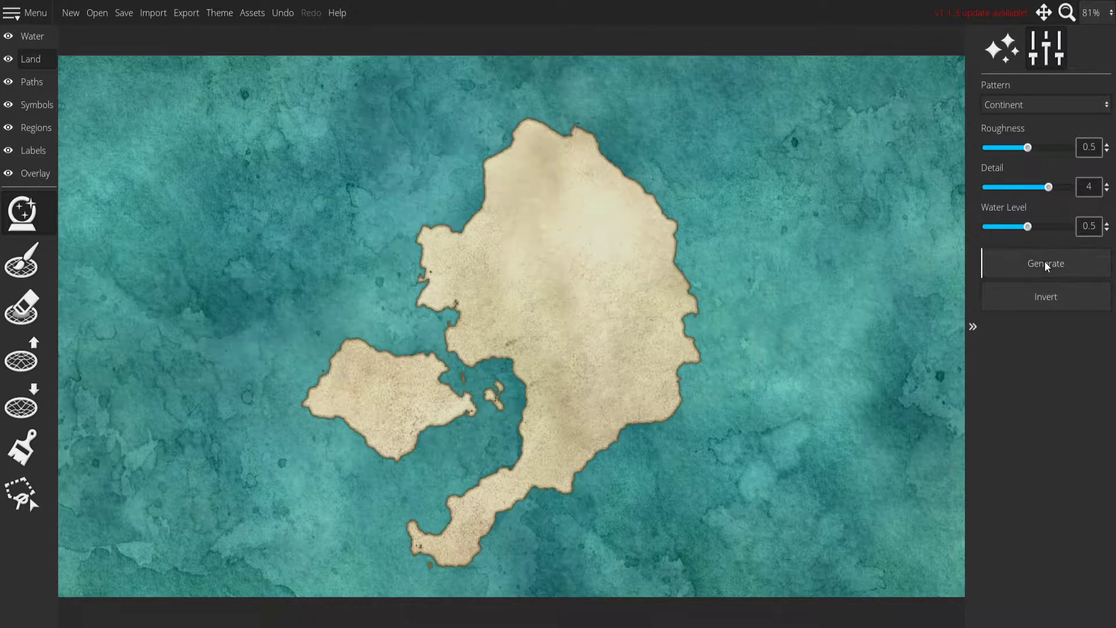
left_click(1045, 260)
left_click(1045, 261)
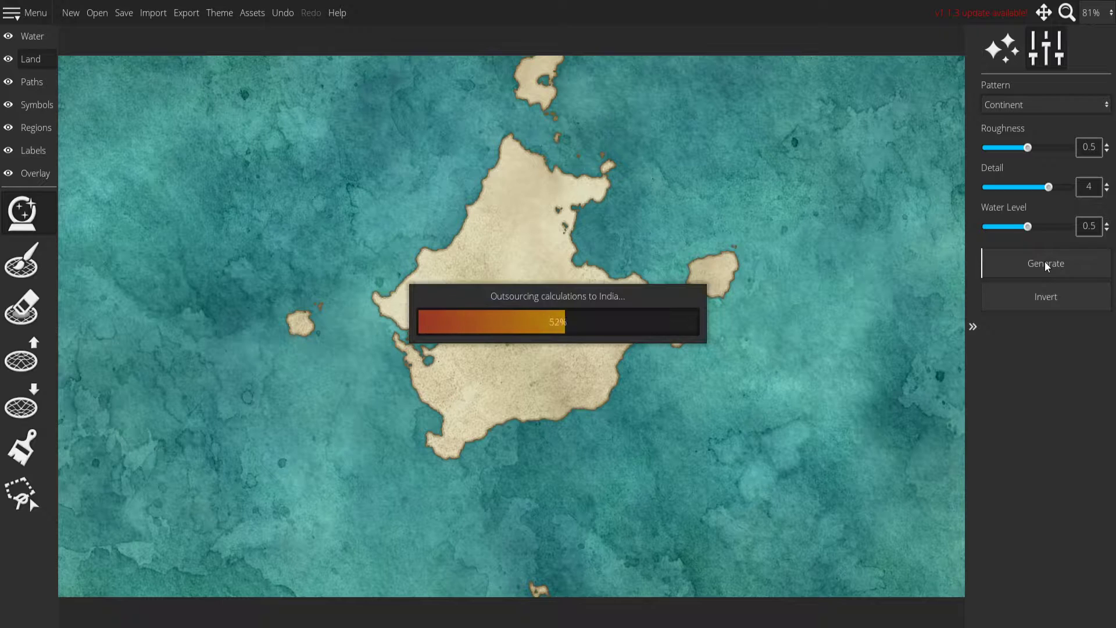
left_click(1044, 261)
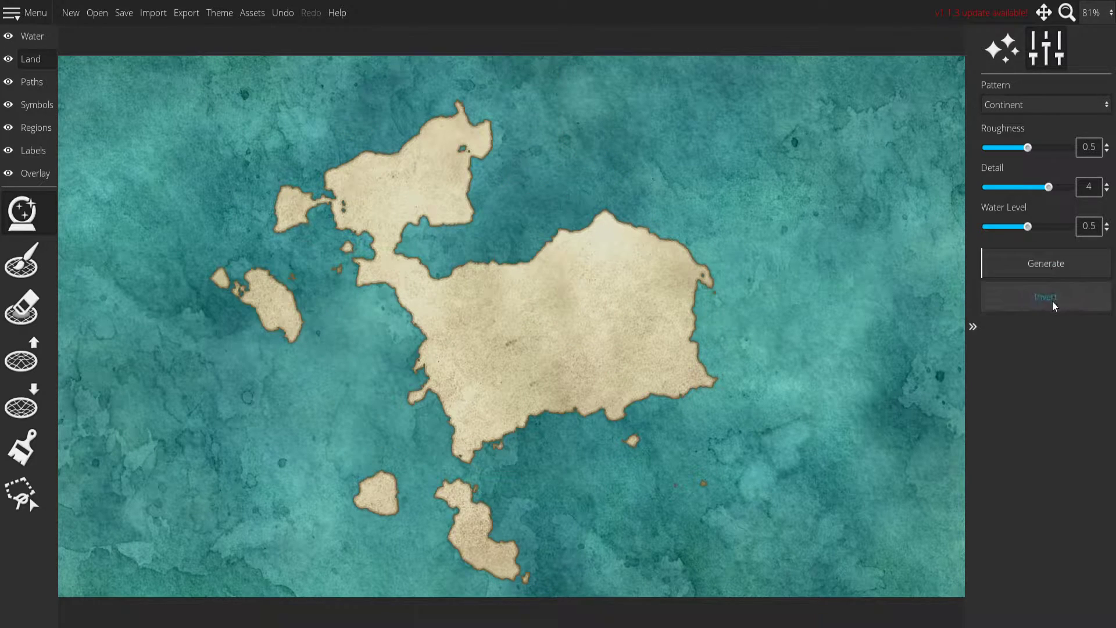
left_click_drag(1027, 227, 996, 232)
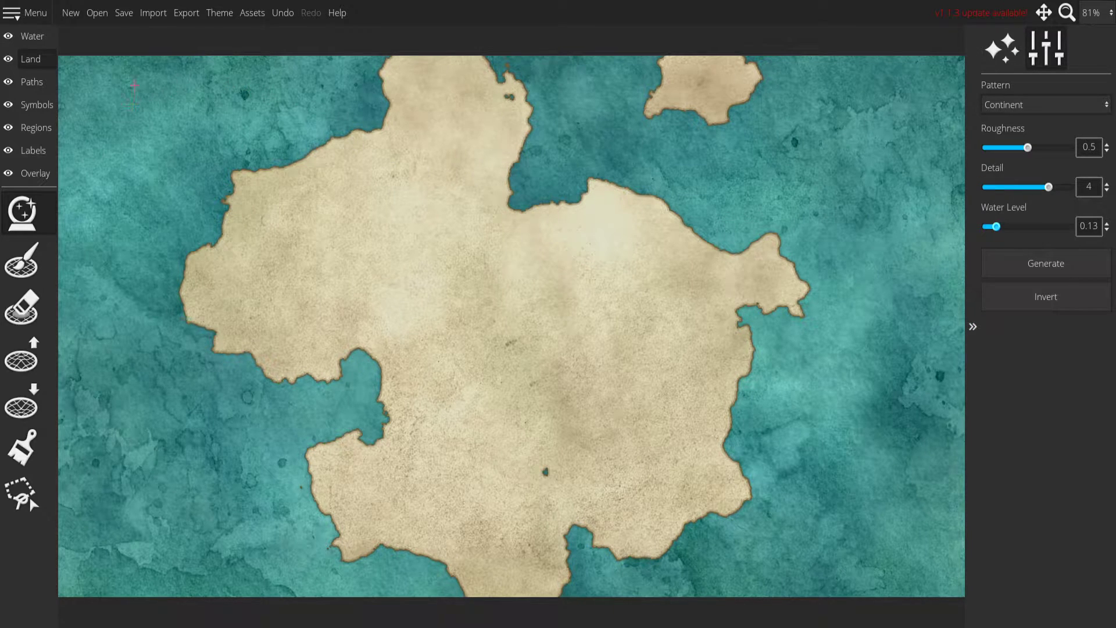
Lower the landmass along the continent's northern end to separate its coast from the map edge.
left_click(21, 401)
mouse_move(377, 41)
left_mouse_down()
mouse_move(441, 54)
mouse_move(537, 43)
mouse_move(376, 49)
left_mouse_up()
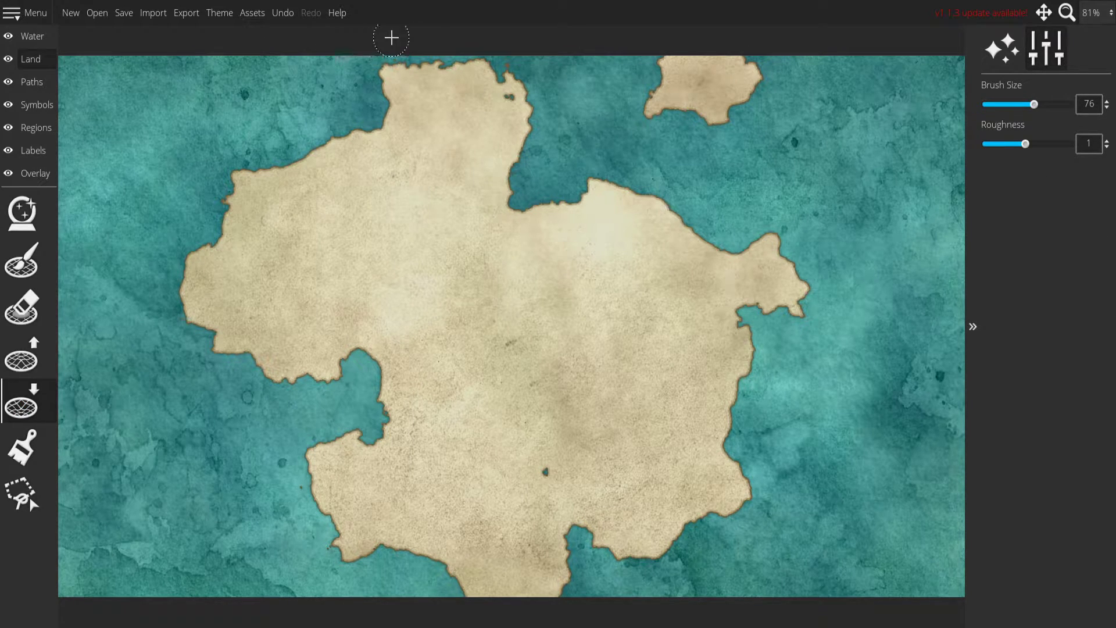
left_click_drag(525, 71, 468, 40)
Lasso the cut-off island at the map's northeastern edge and move it fully inside the map.
left_click(22, 494)
left_click(611, 131)
left_click(862, 154)
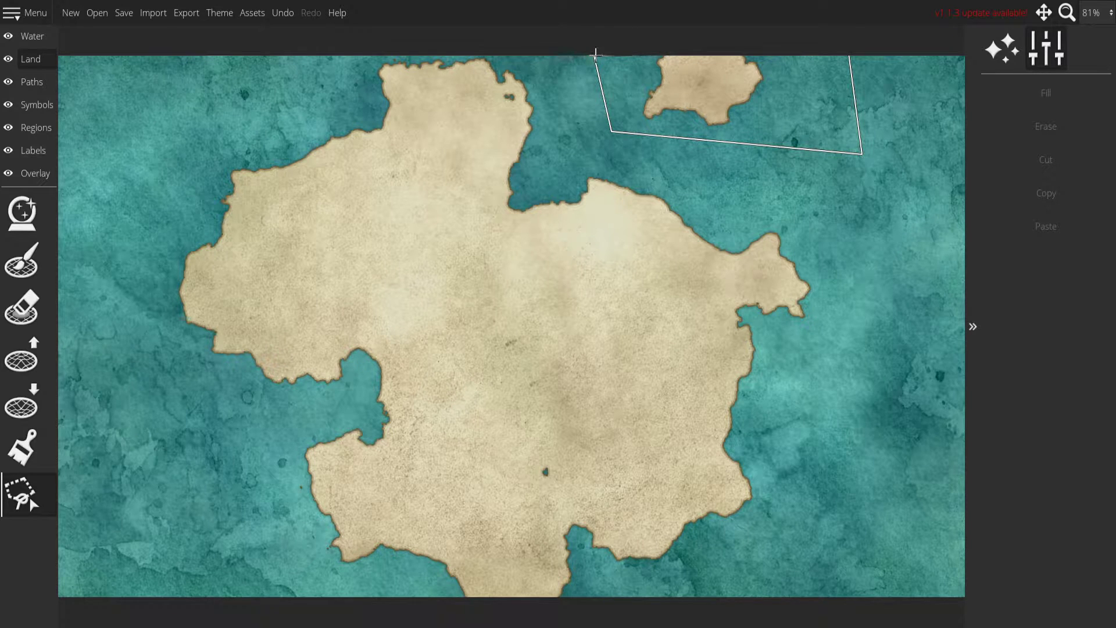
left_click(599, 53)
mouse_move(608, 67)
left_mouse_down()
mouse_move(622, 110)
mouse_move(673, 109)
left_mouse_up()
left_click(881, 229)
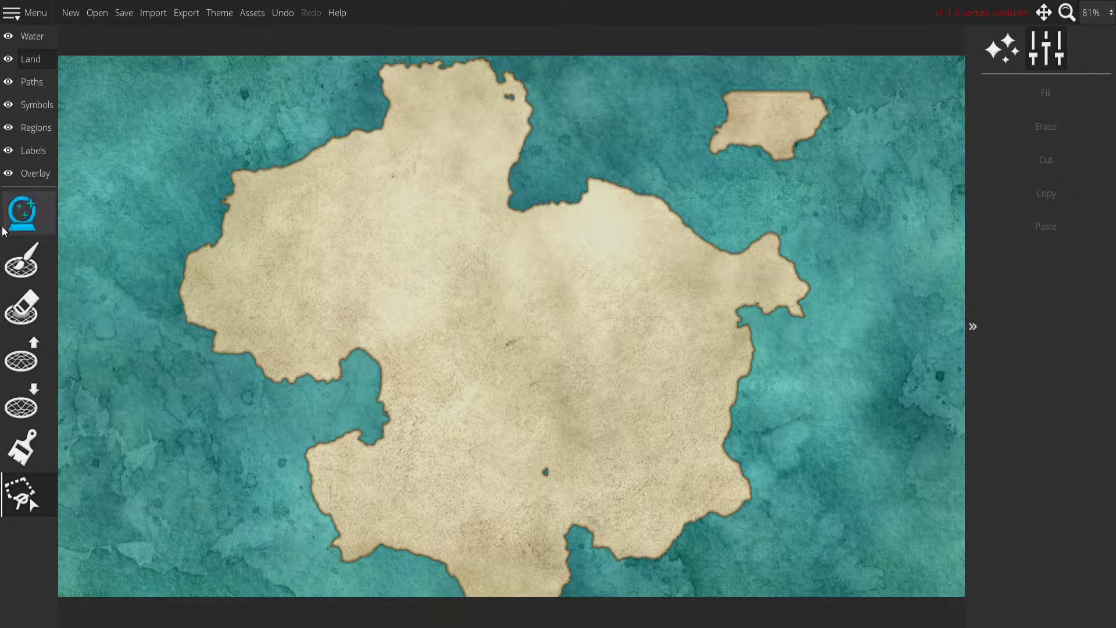
Raise land along the northeast island's flat northern coast and fill the small holes inside the island.
left_click(21, 355)
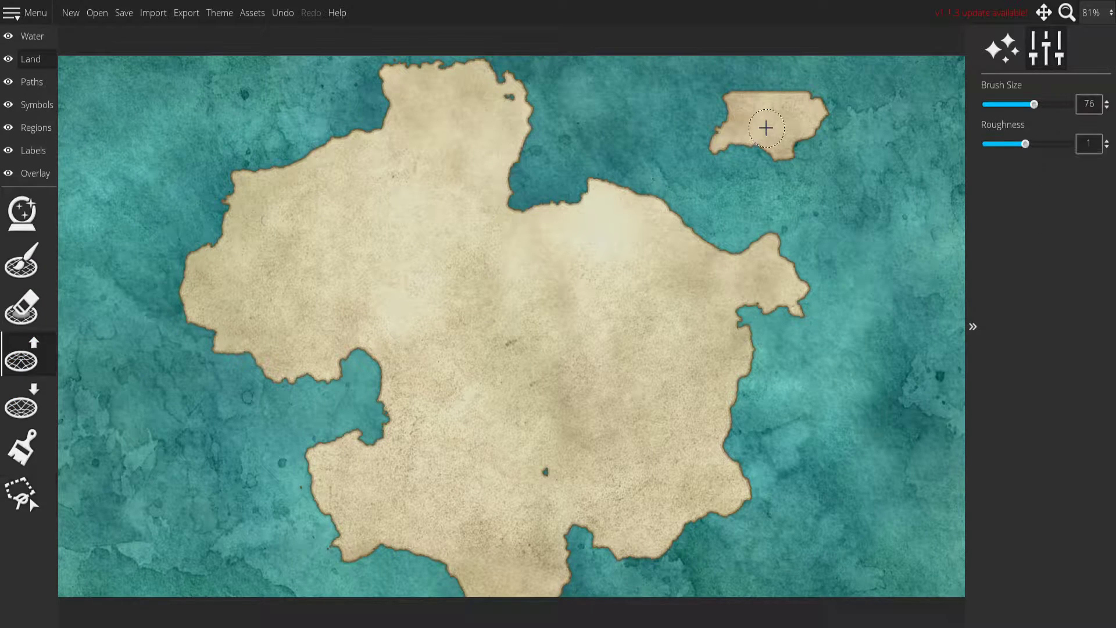
mouse_move(752, 97)
left_mouse_down()
mouse_move(782, 95)
mouse_move(809, 125)
mouse_move(788, 87)
left_mouse_up()
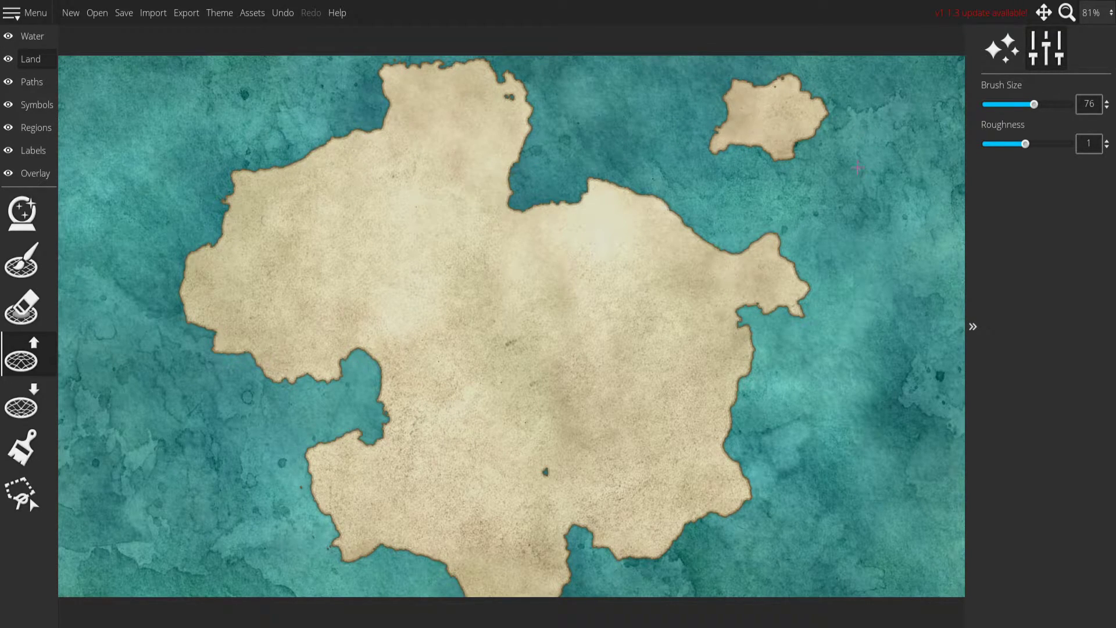
scroll(861, 169, "up", 5)
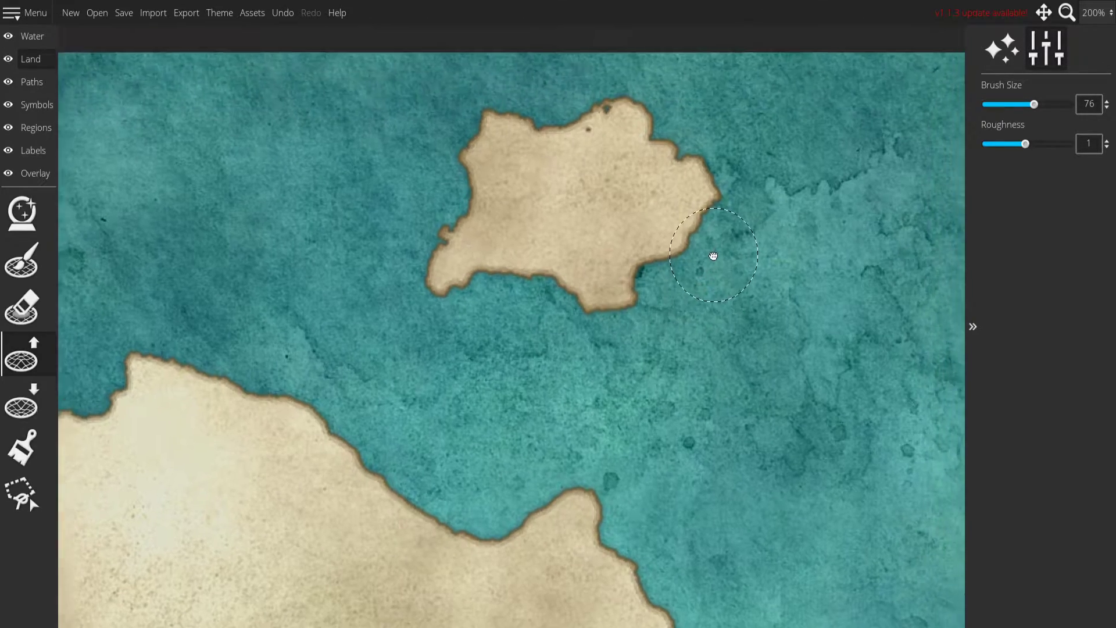
left_click_drag(715, 253, 699, 309)
left_click(21, 260)
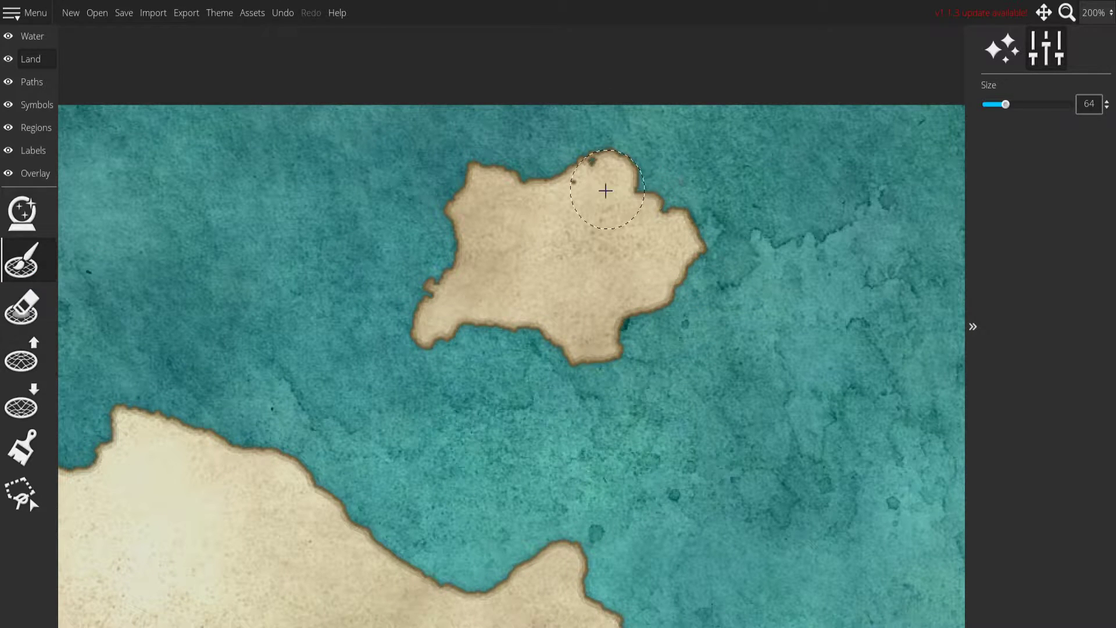
left_click_drag(448, 325, 893, 205)
mouse_move(248, 302)
left_mouse_down()
mouse_move(392, 372)
mouse_move(387, 385)
left_mouse_up()
Fill the small water holes inside the main continent with a size 56 landmass brush.
scroll(374, 312, "down", 2)
scroll(541, 441, "down", 2)
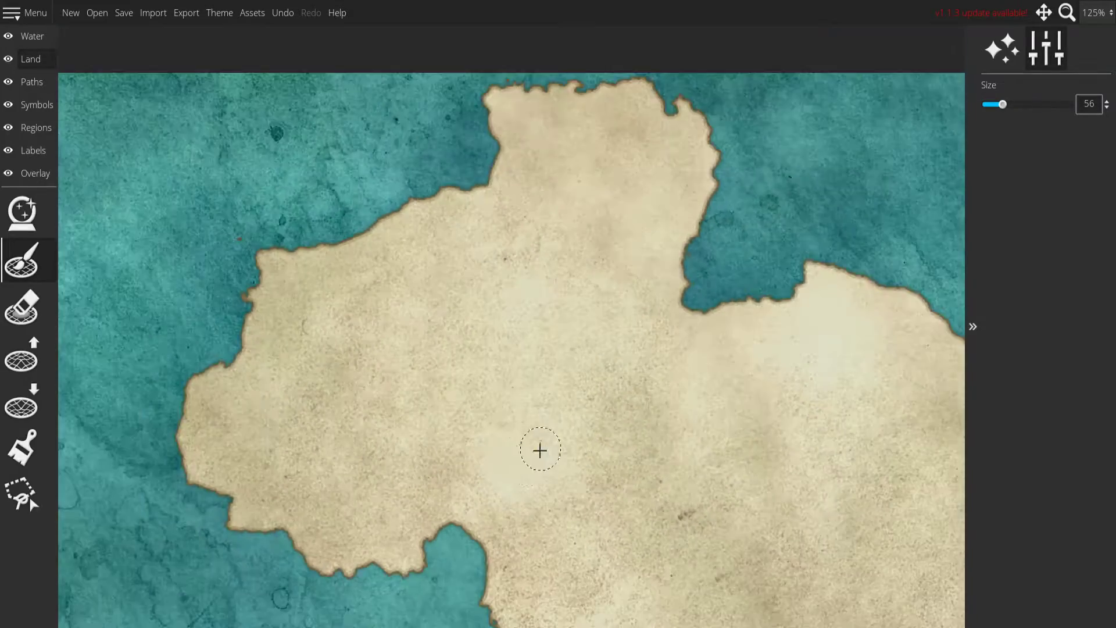
scroll(610, 463, "down", 1)
left_click_drag(611, 464, 494, 40)
scroll(543, 174, "up", 1)
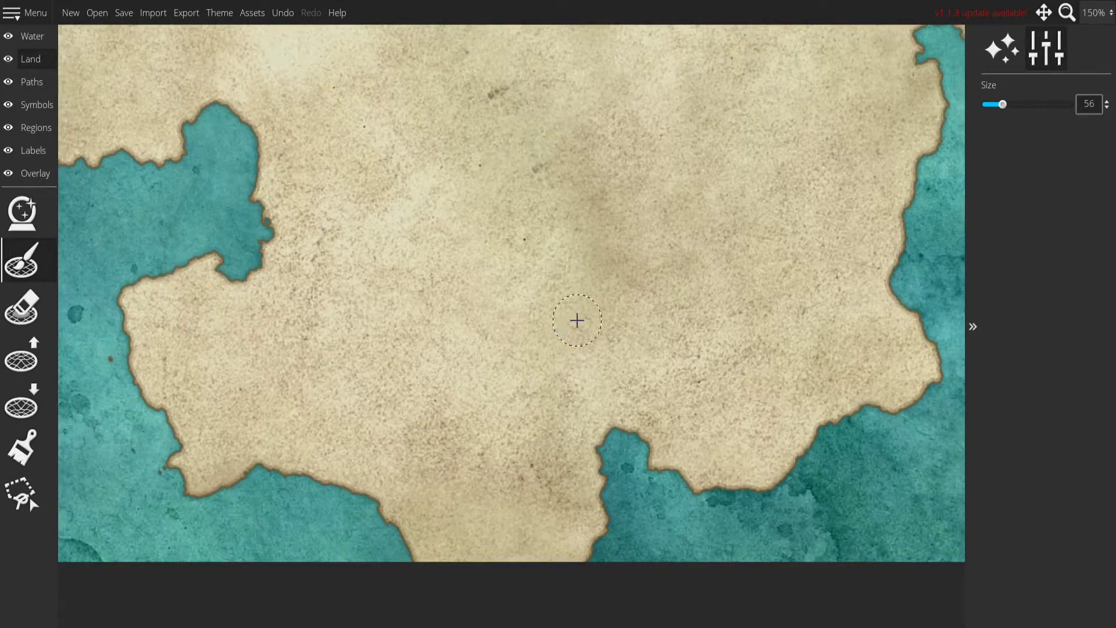
Examine the continent's interior and coastline up close for remaining holes.
scroll(544, 344, "up", 1)
scroll(584, 356, "up", 1)
left_click_drag(808, 214, 437, 242)
left_click_drag(538, 217, 451, 149)
left_click_drag(398, 459, 416, 312)
scroll(450, 318, "down", 4)
left_click_drag(472, 288, 476, 326)
scroll(504, 231, "up", 2)
scroll(504, 231, "down", 1)
scroll(477, 326, "down", 1)
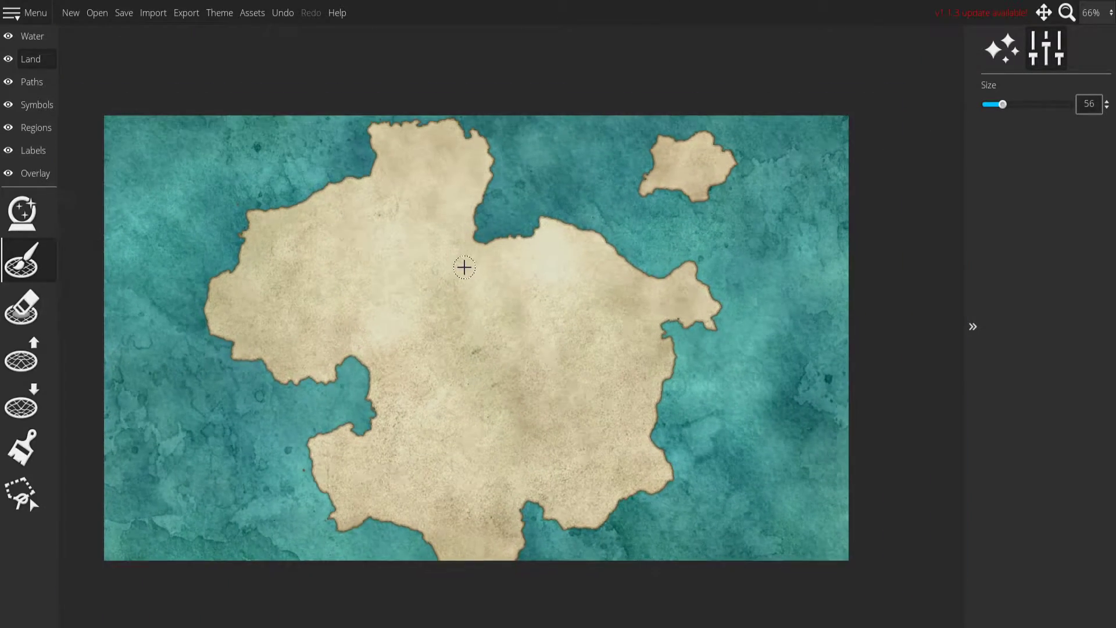
Lower the landmass along the continent's southern tip to form a coast inside the map edge.
left_click_drag(463, 267, 466, 234)
left_click(44, 403)
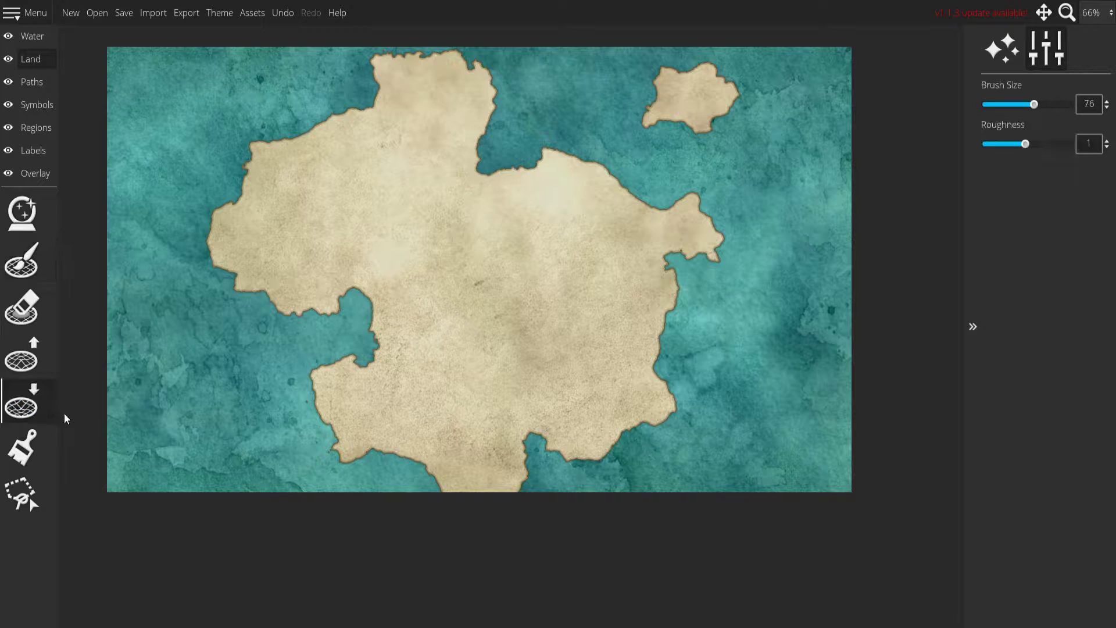
mouse_move(465, 506)
left_mouse_down()
mouse_move(437, 501)
mouse_move(527, 495)
left_mouse_up()
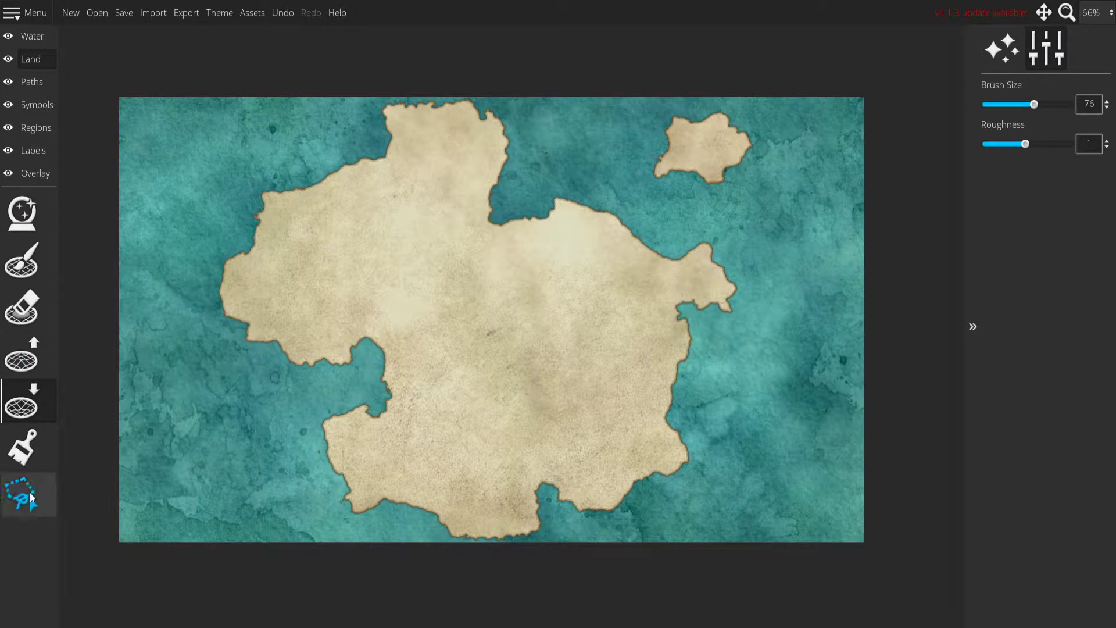
Lasso the northeast island, enlarge it and reposition it in the map's northeast corner.
left_click(22, 494)
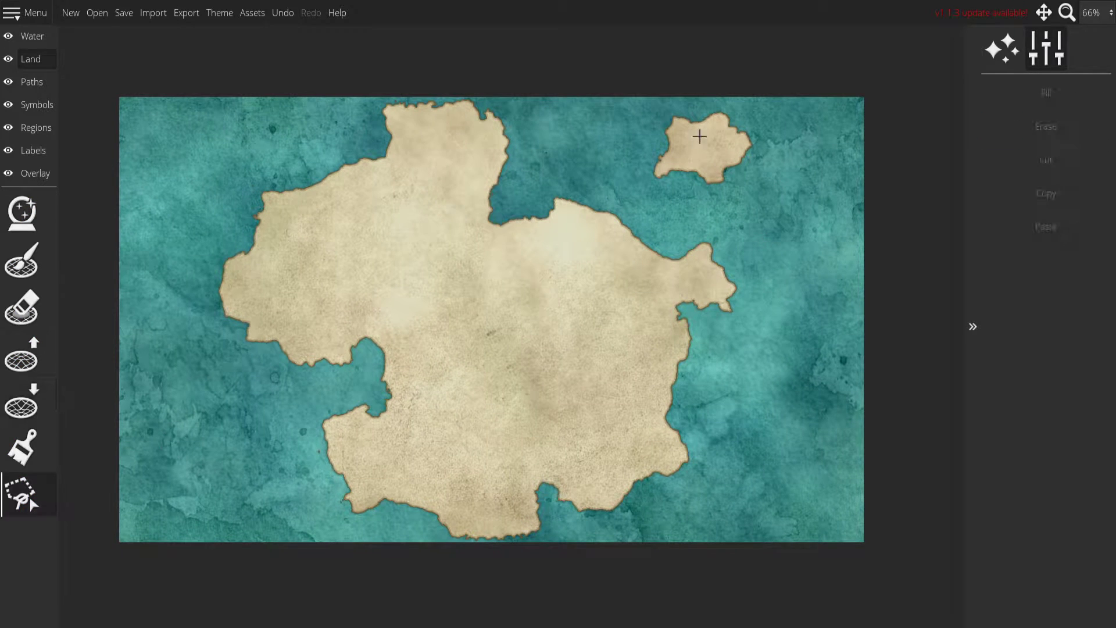
mouse_move(651, 106)
left_mouse_down()
mouse_move(640, 228)
mouse_move(734, 215)
mouse_move(783, 191)
mouse_move(798, 172)
mouse_move(787, 124)
left_mouse_up()
left_click_drag(702, 157, 743, 169)
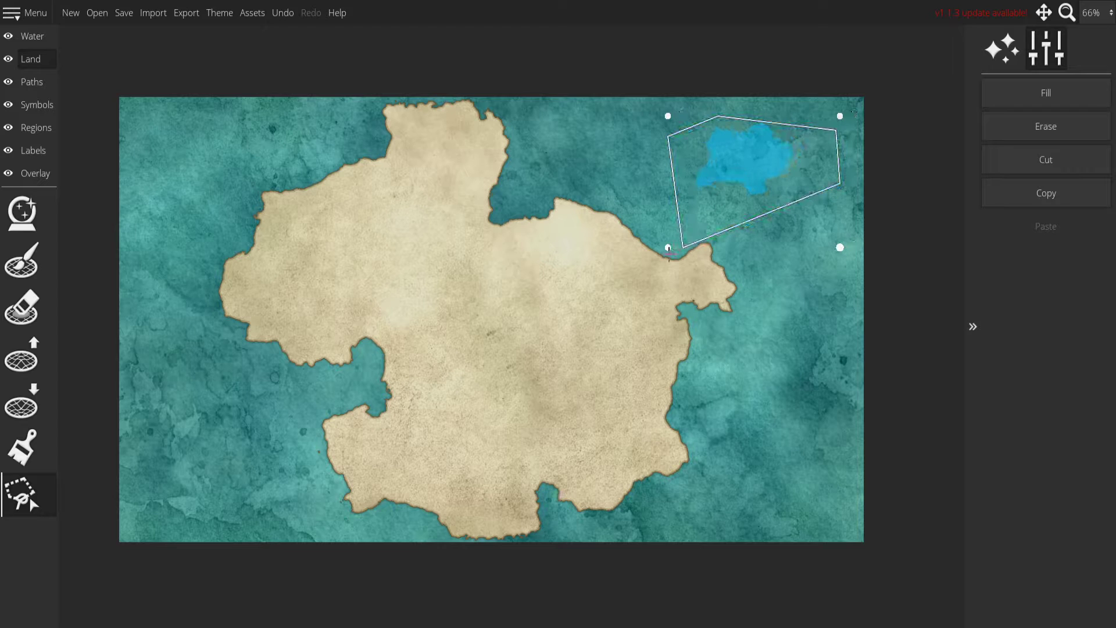
left_click_drag(667, 247, 601, 274)
left_click_drag(694, 203, 734, 195)
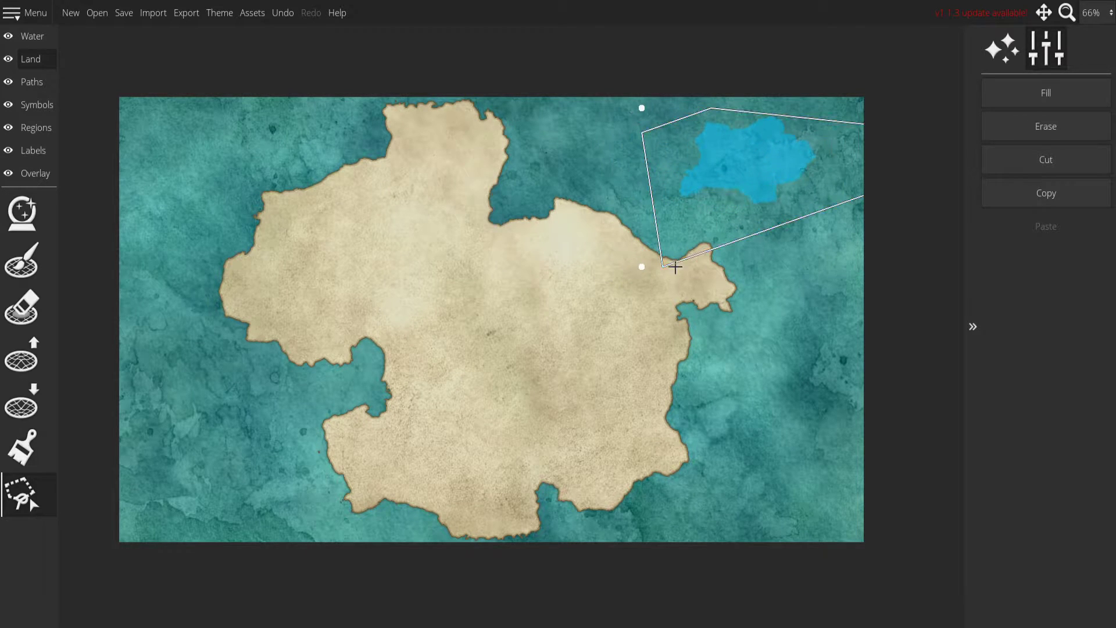
mouse_move(647, 269)
left_mouse_down()
mouse_move(576, 299)
mouse_move(633, 284)
left_mouse_up()
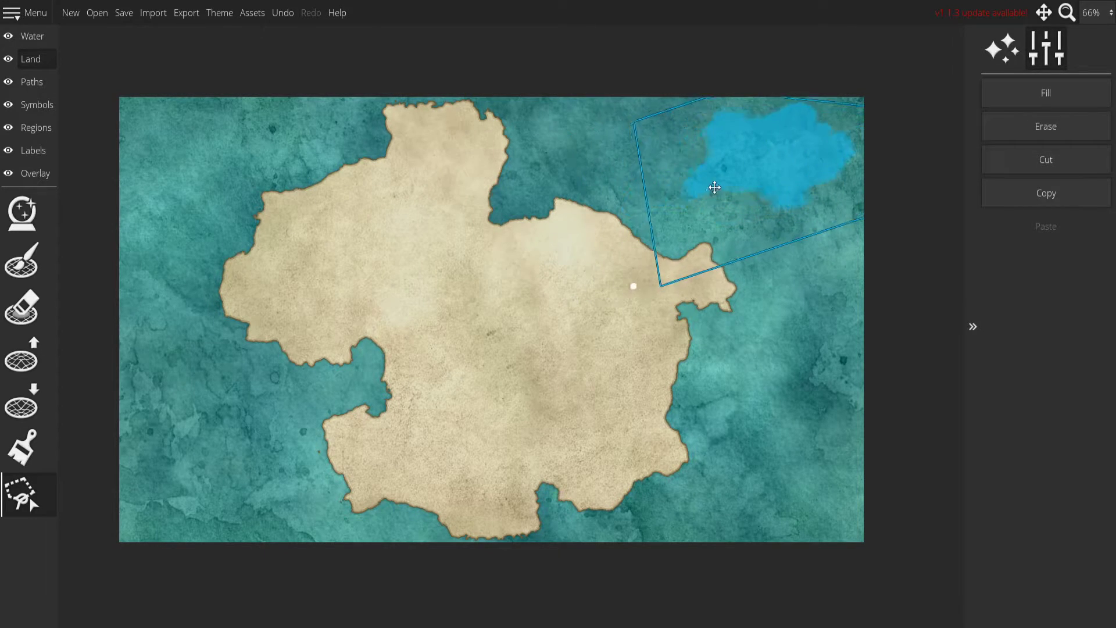
left_click_drag(725, 194, 710, 188)
left_click(741, 285)
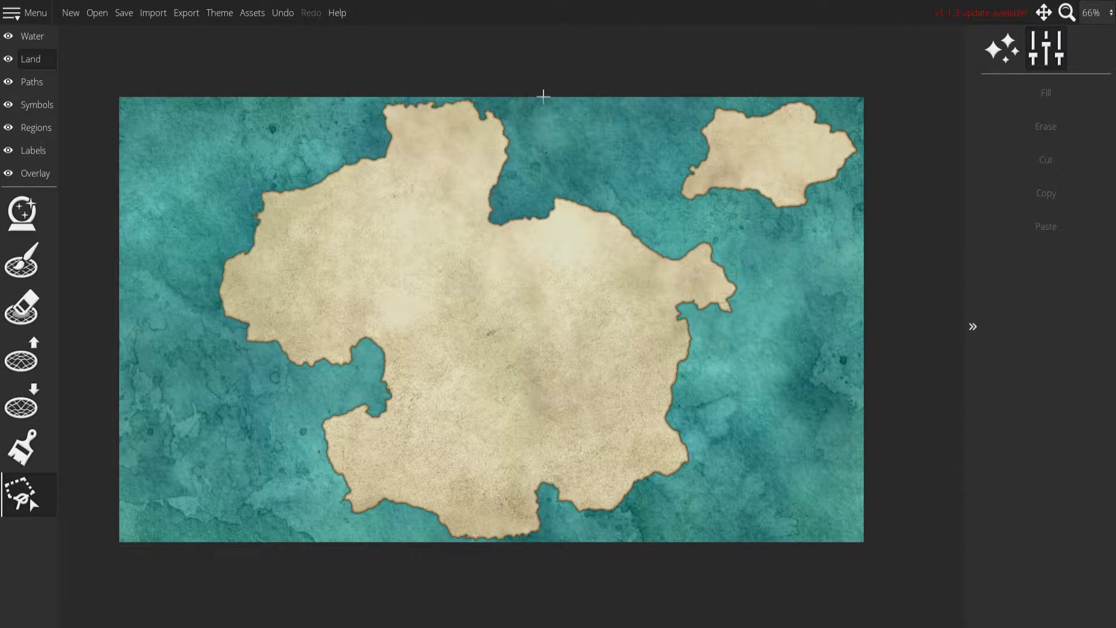
Outline the main continent with a lasso selection that leaves out the northeast island.
left_click(473, 97)
left_click(349, 101)
left_click(199, 185)
left_click(184, 389)
left_click(284, 540)
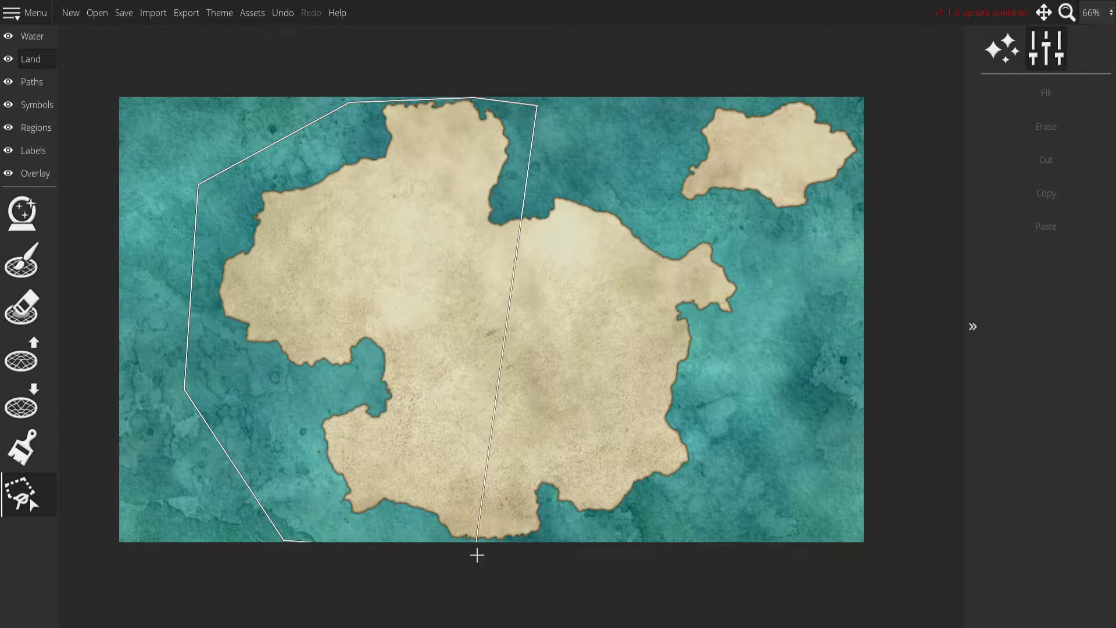
left_click(787, 540)
left_click(822, 252)
left_click(675, 222)
double_click(607, 170)
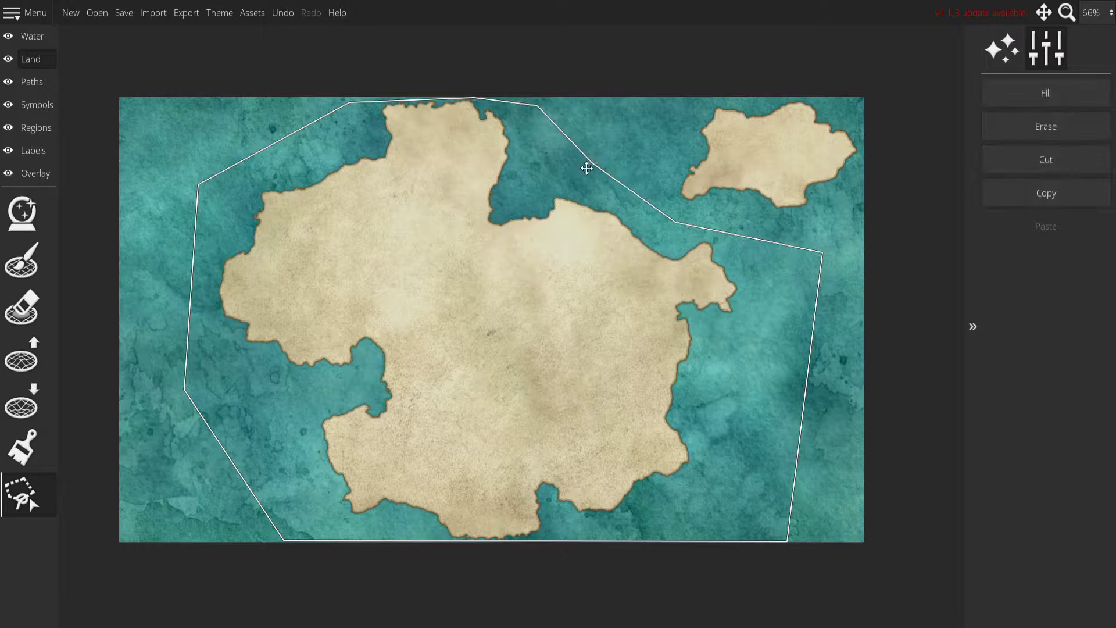
Try to stretch the selected continent wider and shift it across the map.
left_click_drag(396, 318, 388, 321)
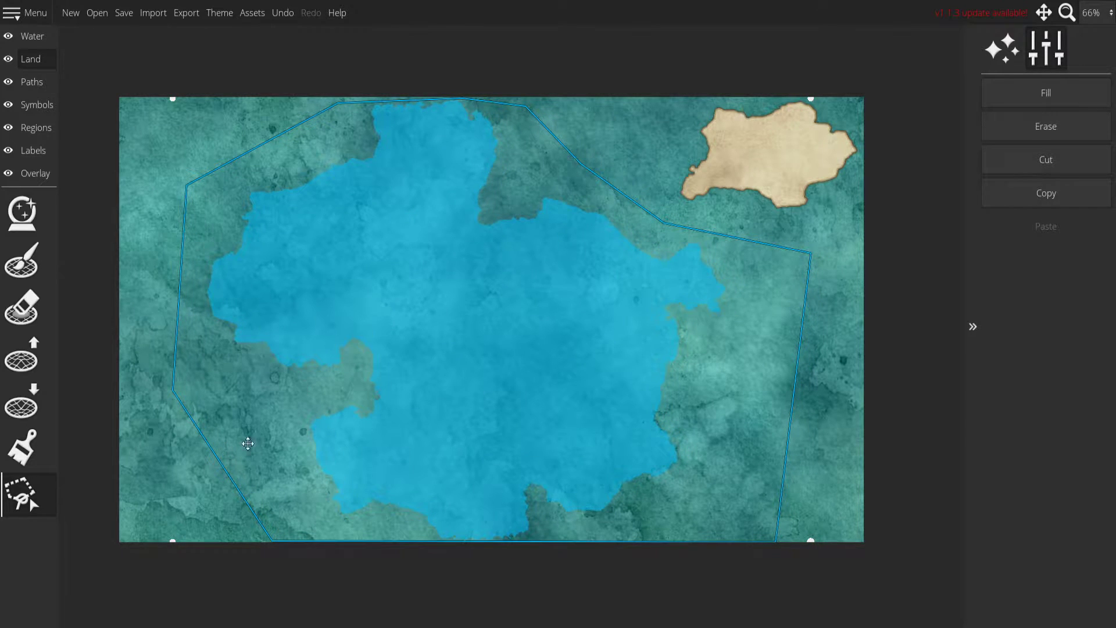
mouse_move(173, 541)
left_mouse_down()
mouse_move(67, 543)
mouse_move(64, 523)
left_mouse_up()
left_click_drag(290, 423, 447, 420)
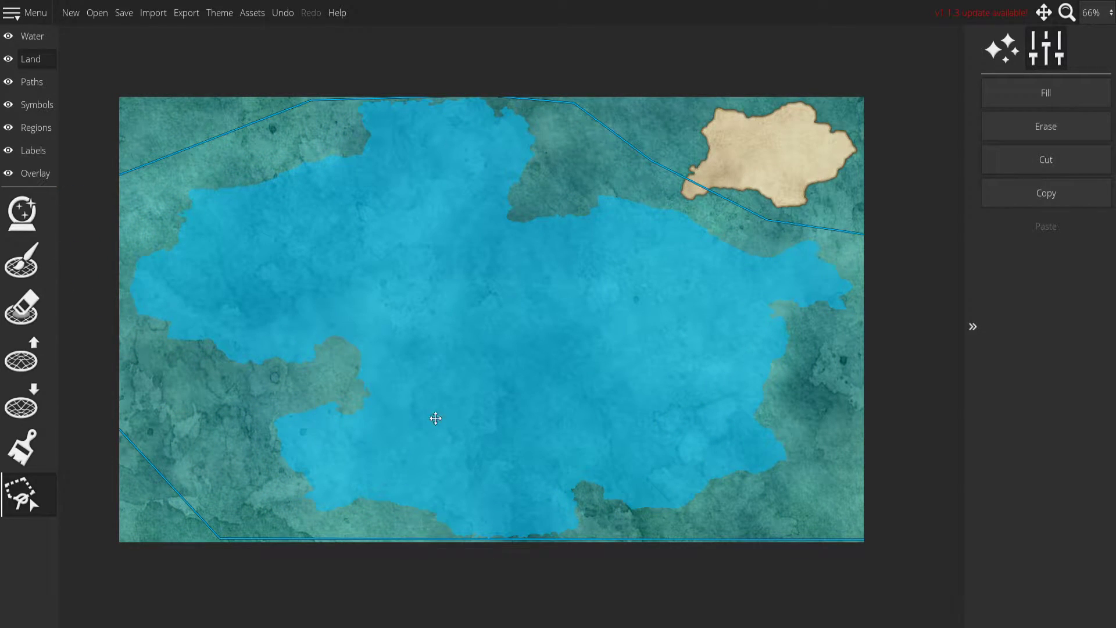
right_click(435, 419)
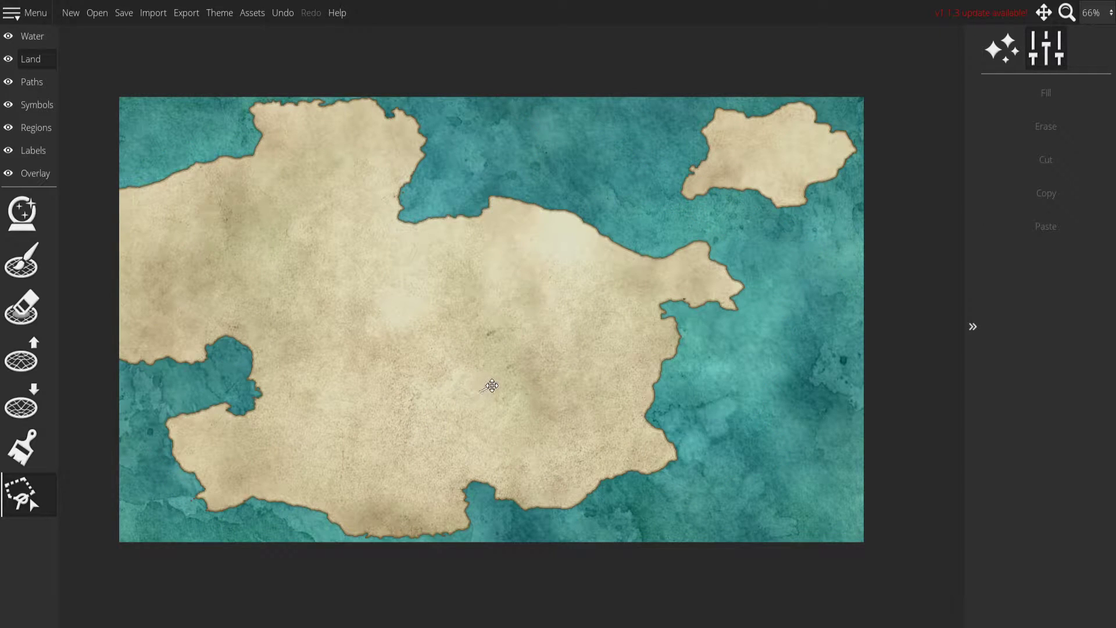
Undo the stretching and shifting of the main continent.
mouse_move(499, 388)
left_mouse_down()
mouse_move(618, 267)
mouse_move(573, 209)
mouse_move(642, 216)
left_mouse_up()
left_click(559, 342)
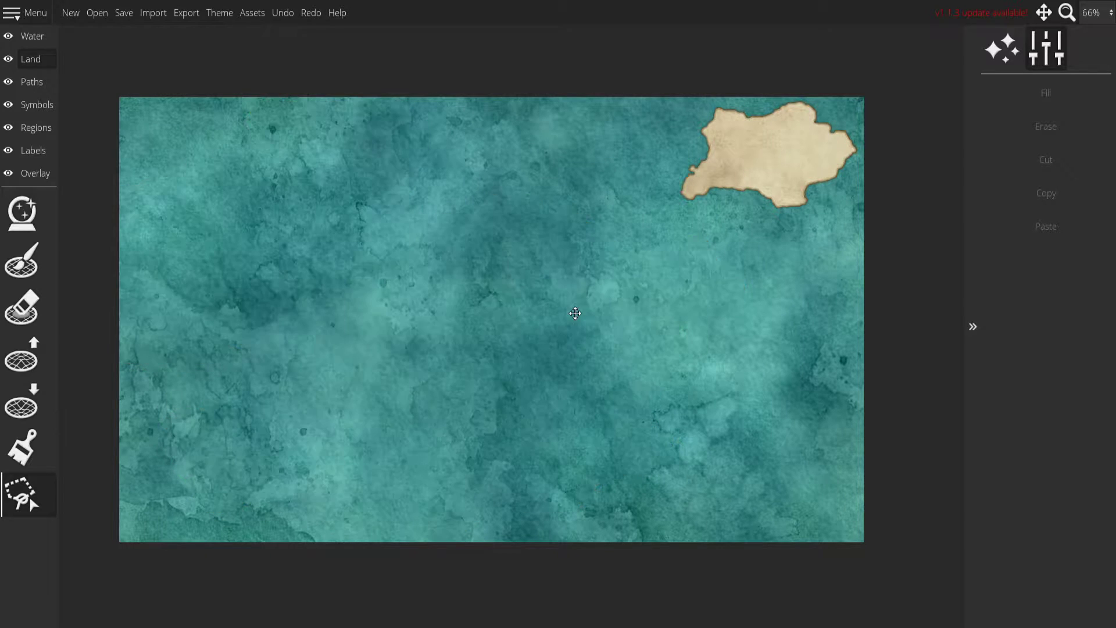
key("ctrl+z")
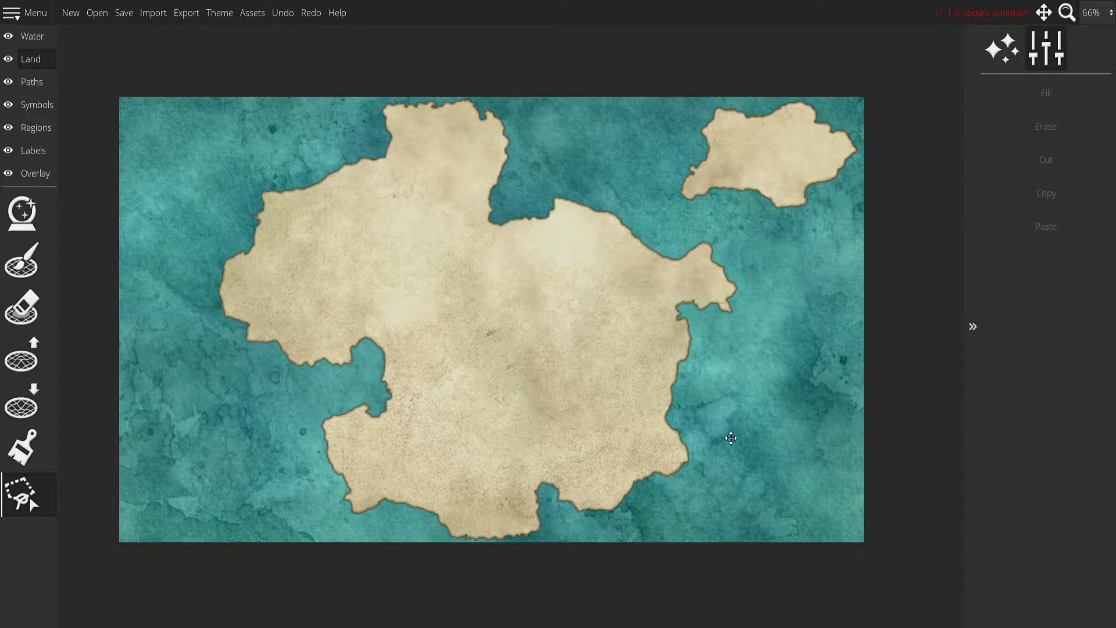
Lasso the main continent again and stretch it wider so that it spans most of the map.
mouse_move(509, 100)
left_mouse_down()
mouse_move(614, 155)
mouse_move(609, 172)
mouse_move(642, 197)
mouse_move(755, 259)
mouse_move(766, 300)
mouse_move(755, 361)
mouse_move(736, 352)
mouse_move(718, 385)
mouse_move(745, 445)
mouse_move(738, 500)
mouse_move(677, 545)
mouse_move(614, 536)
mouse_move(455, 551)
mouse_move(423, 540)
mouse_move(520, 541)
mouse_move(447, 553)
mouse_move(369, 542)
mouse_move(248, 492)
mouse_move(167, 390)
mouse_move(122, 230)
mouse_move(165, 161)
mouse_move(303, 110)
left_mouse_up()
left_click_drag(492, 273, 500, 274)
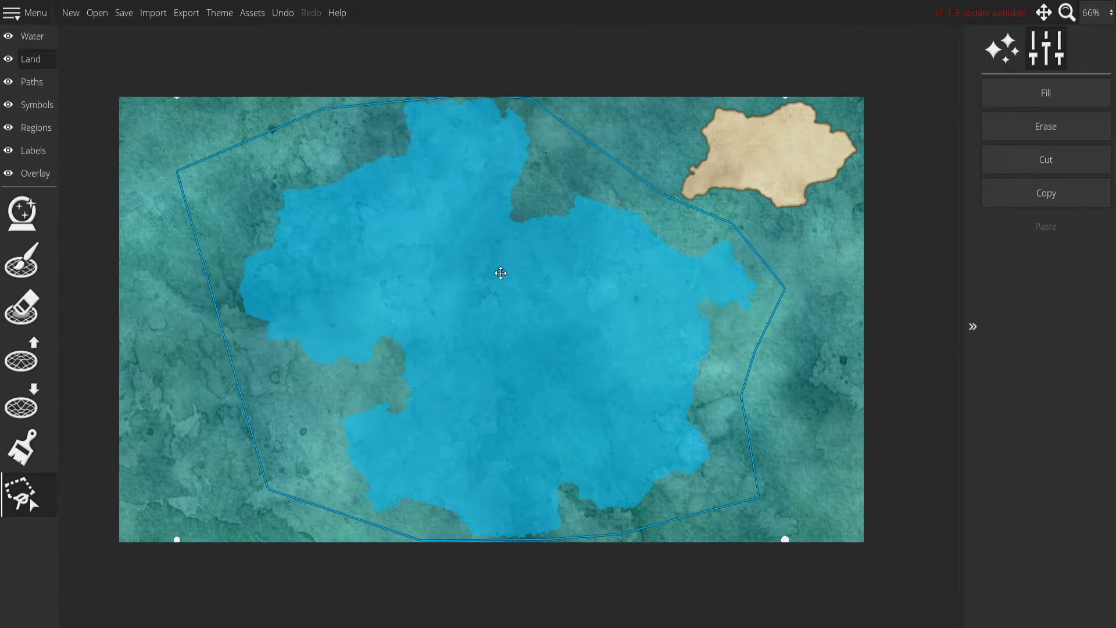
left_click_drag(784, 538, 1012, 528)
mouse_move(705, 389)
left_mouse_down()
mouse_move(609, 387)
mouse_move(588, 399)
mouse_move(598, 389)
left_mouse_up()
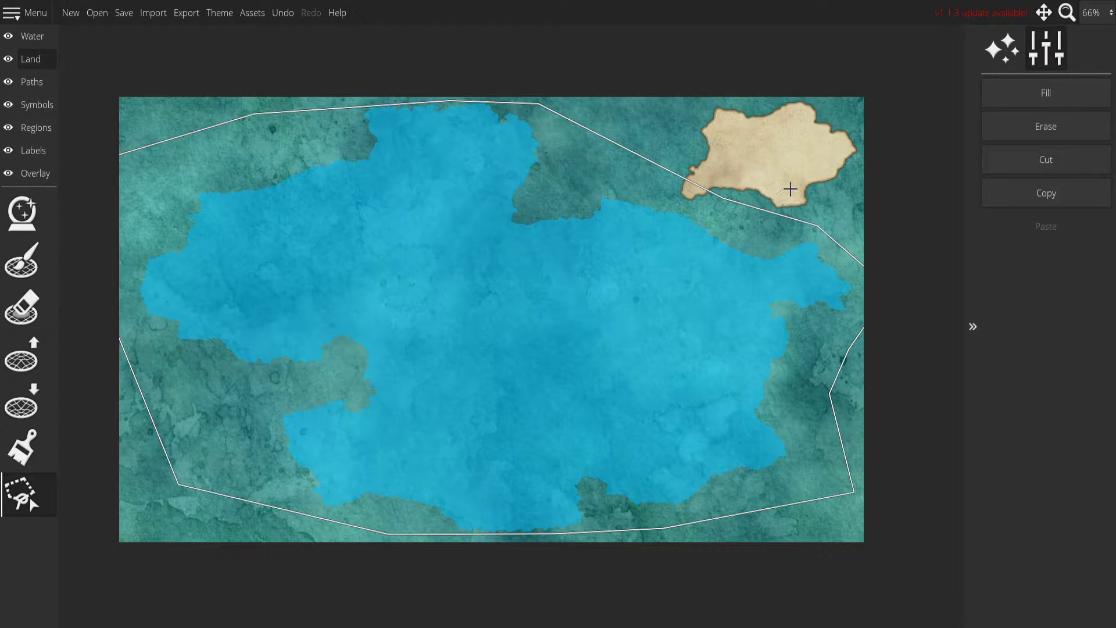
left_click(790, 189)
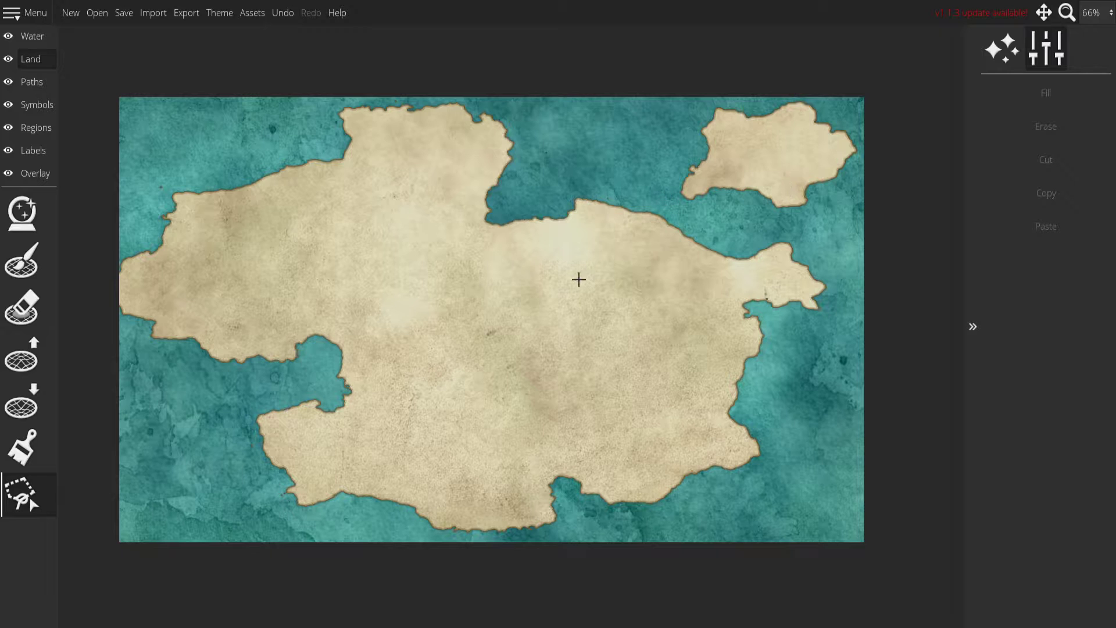
Lower the landmass at the continent's western end to separate its coast from the map edge.
left_click(21, 401)
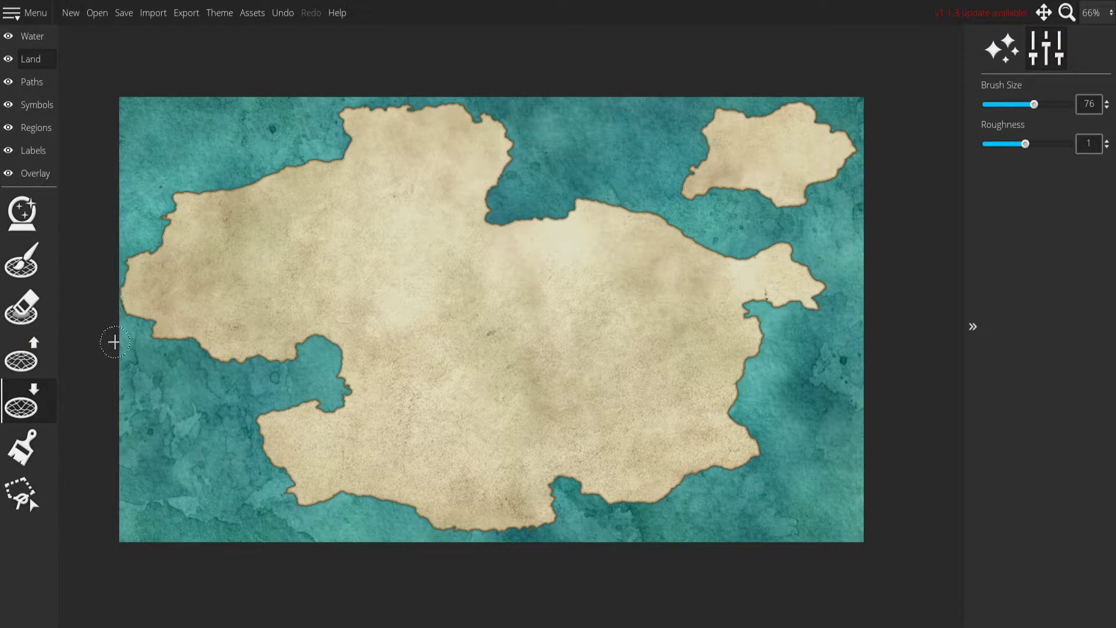
Lower more of the landmass at the continent's western tip to widen the water strip beside the map edge.
mouse_move(140, 293)
left_mouse_down()
mouse_move(145, 249)
mouse_move(115, 269)
mouse_move(128, 271)
mouse_move(111, 296)
left_mouse_up()
mouse_move(143, 329)
left_mouse_down()
mouse_move(138, 306)
mouse_move(113, 293)
mouse_move(116, 314)
left_mouse_up()
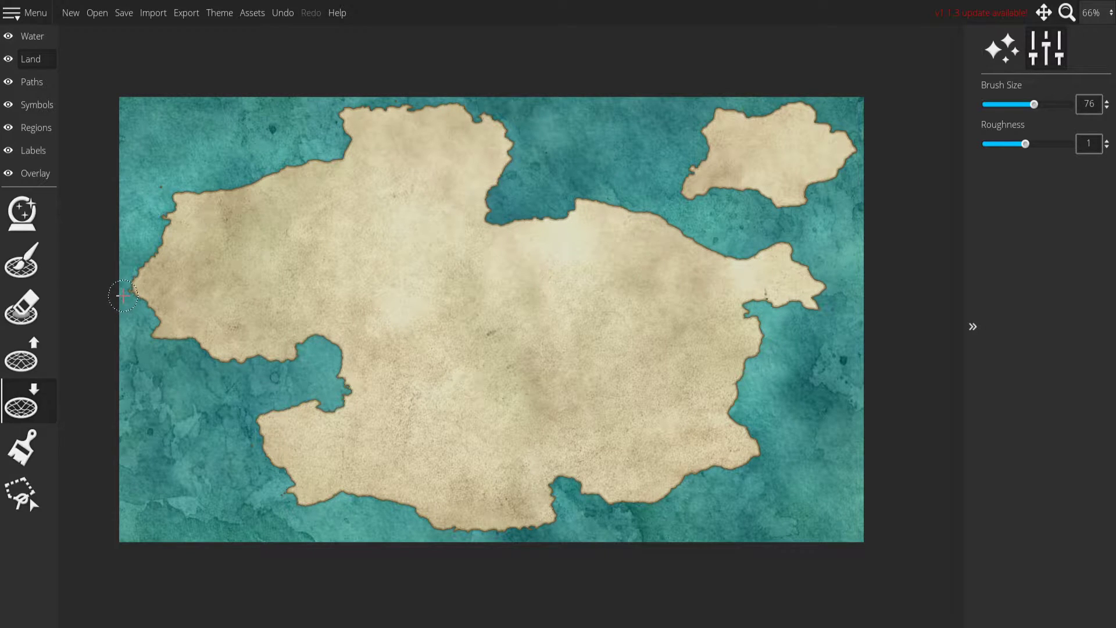
mouse_move(685, 218)
left_mouse_down()
mouse_move(718, 175)
mouse_move(704, 214)
left_mouse_up()
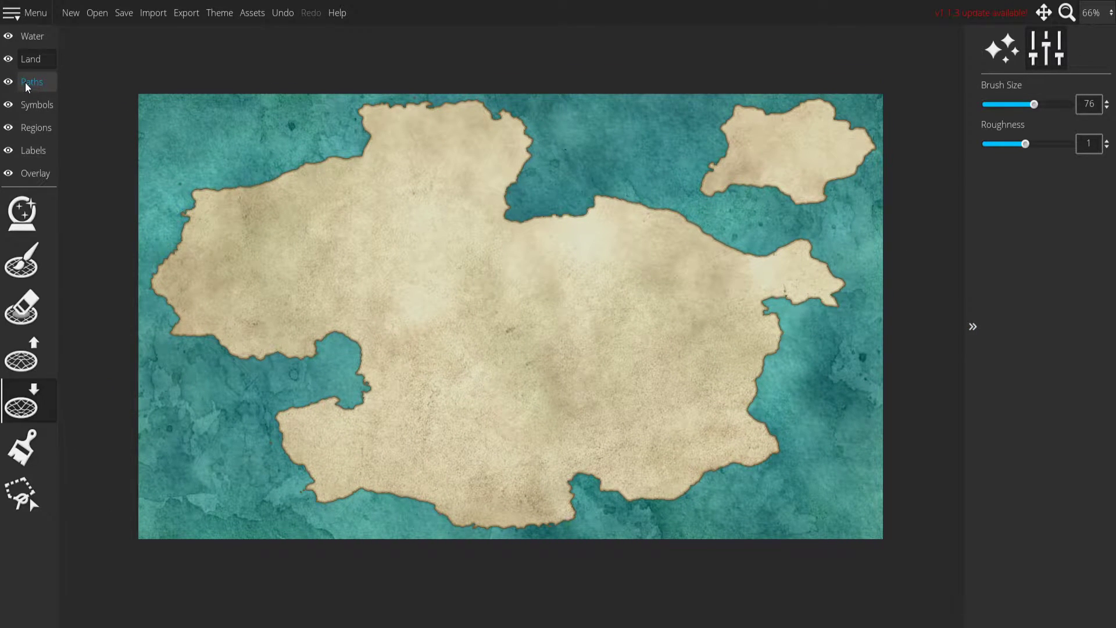
Fill the entire landmass with the Snow [L] (76) ground color using the land paint brush tool.
left_click(41, 80)
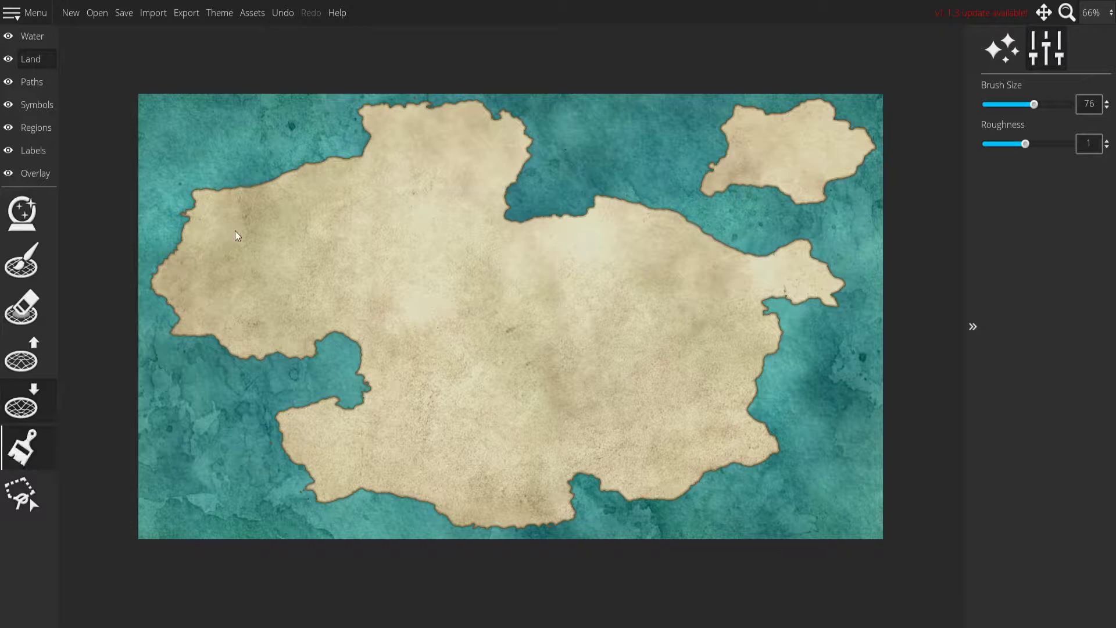
scroll(1084, 490, "down", 15)
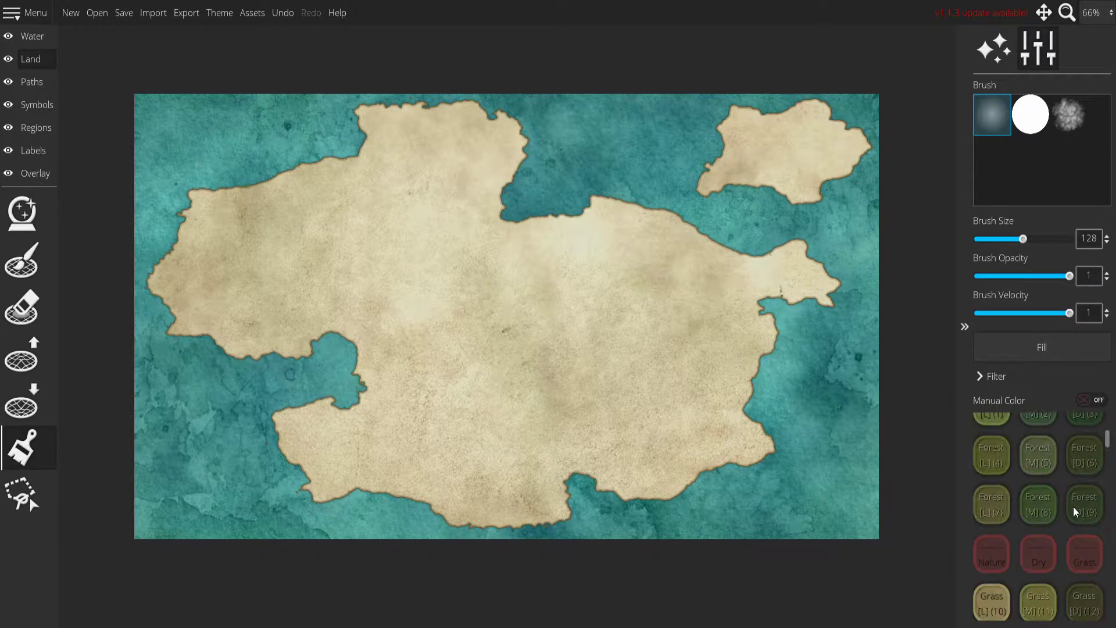
scroll(1066, 477, "down", 8)
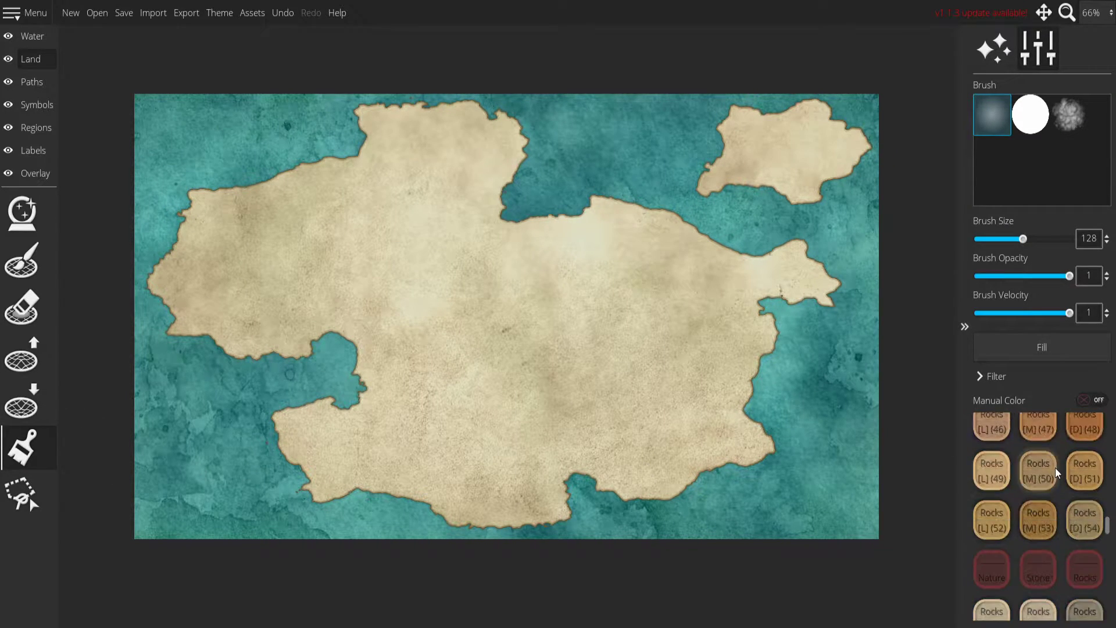
scroll(1047, 469, "down", 3)
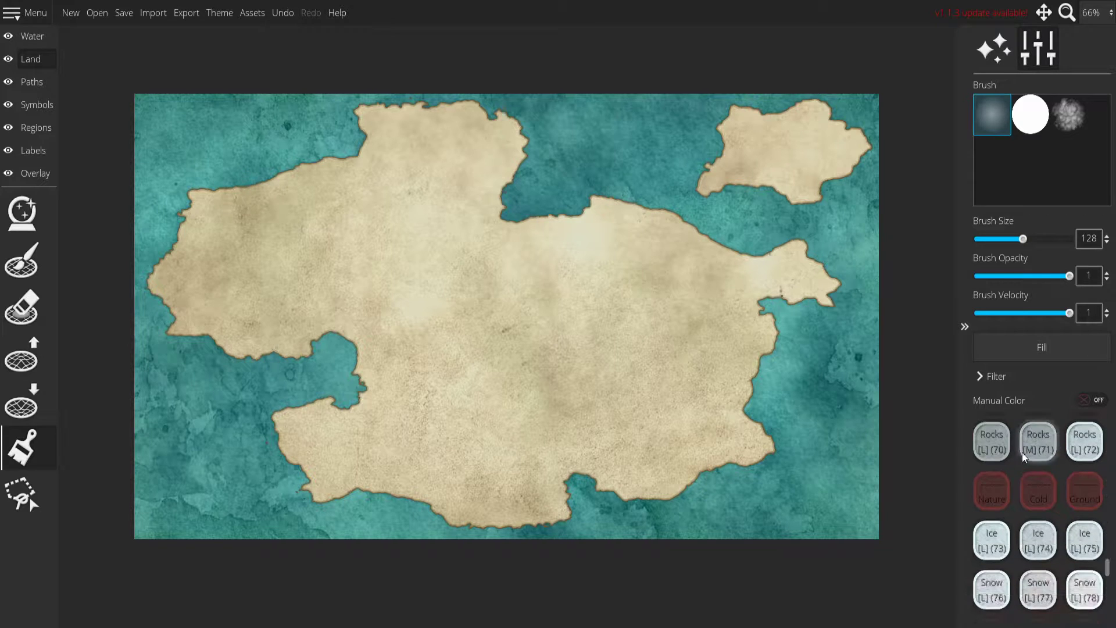
left_click(996, 528)
mouse_move(625, 326)
left_mouse_down()
mouse_move(286, 319)
mouse_move(723, 339)
left_mouse_up()
left_click(1042, 347)
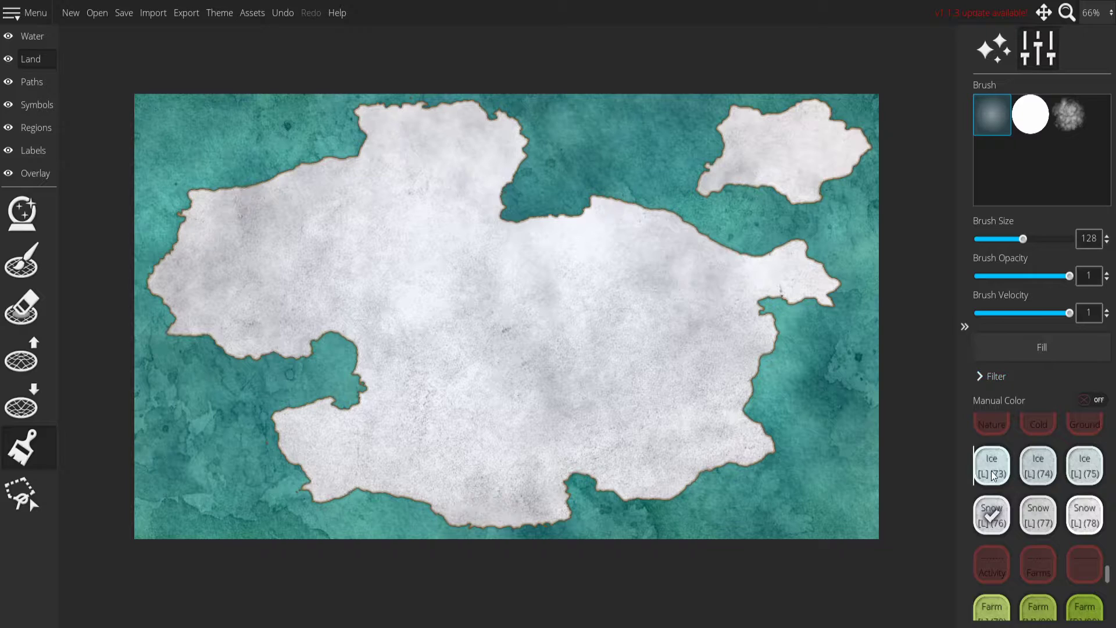
Try the Ice [L] (73), Snow [L] (77) and Snow [L] (78) fills on the whole landmass.
left_click(1007, 345)
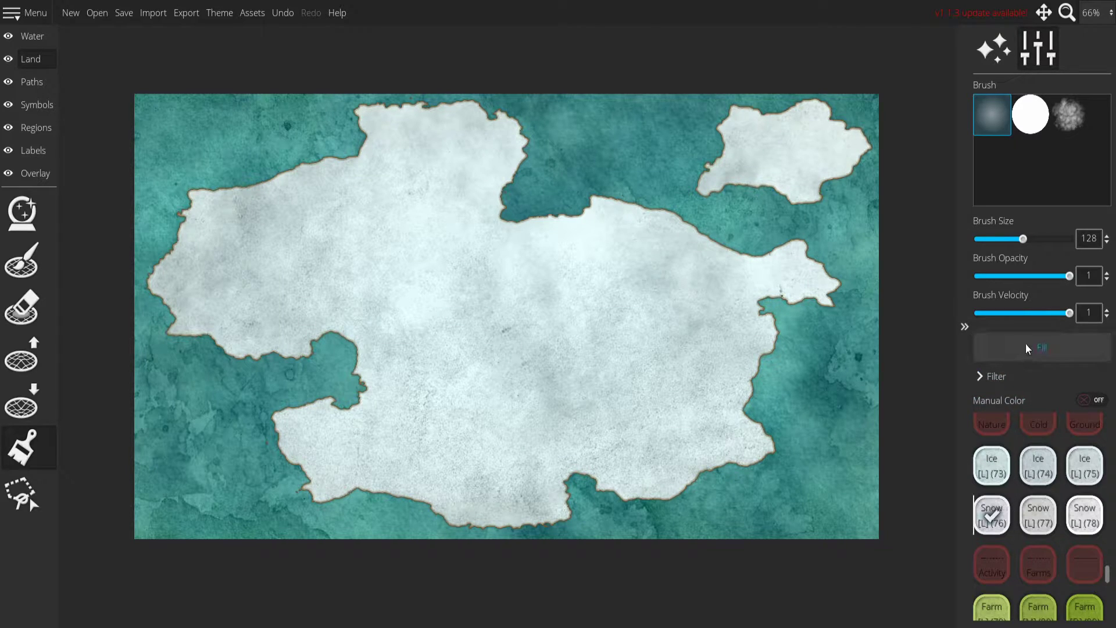
left_click(1038, 514)
left_click(1050, 344)
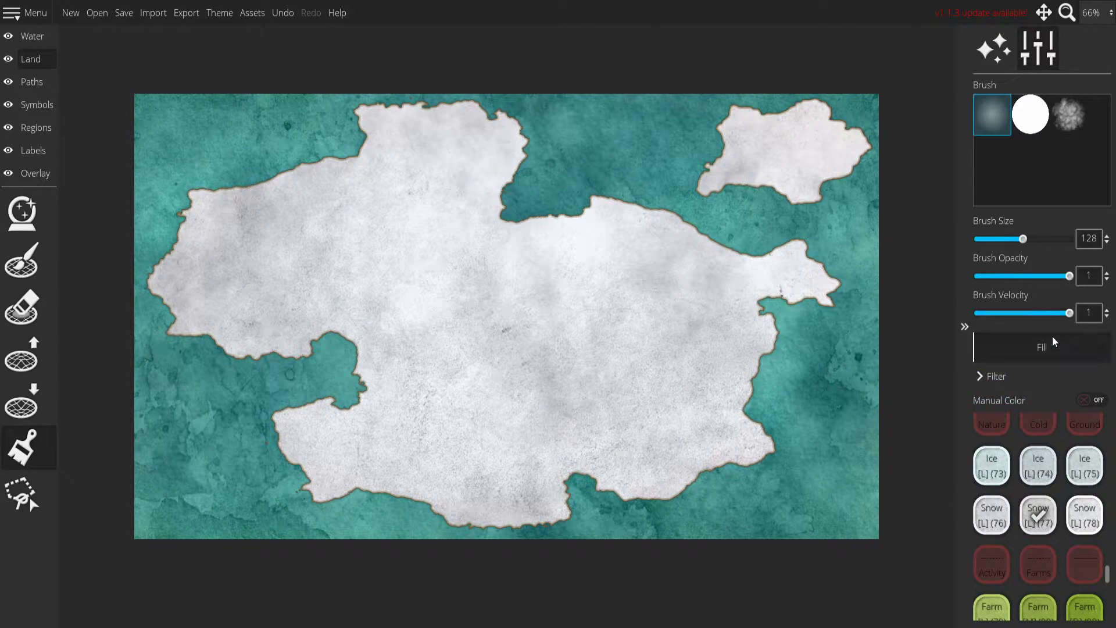
left_click(1085, 514)
left_click(1018, 343)
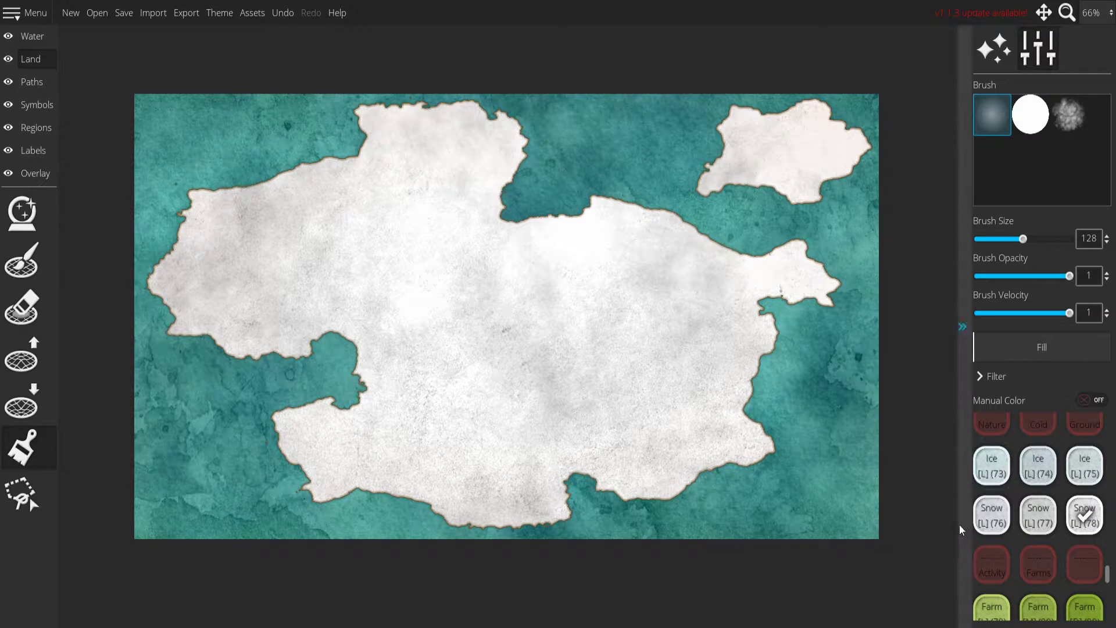
Compare the Snow [L] (77) and Snow [L] (76) fills on the landmass with Snow [L] (78).
left_click(1039, 515)
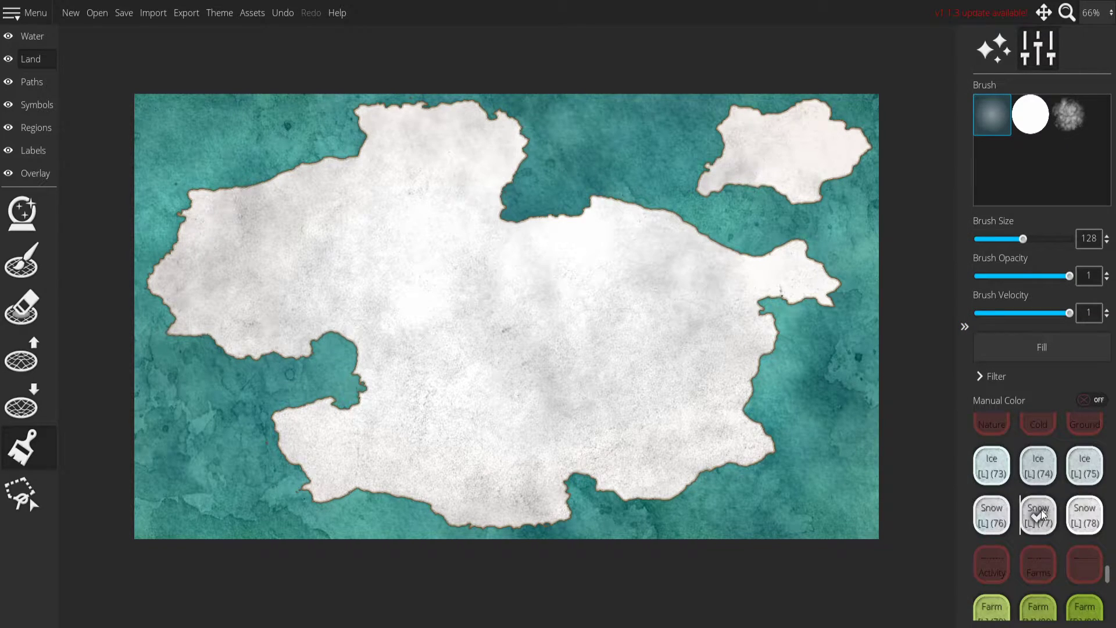
left_click(1033, 355)
left_click(1011, 351)
left_click(1085, 515)
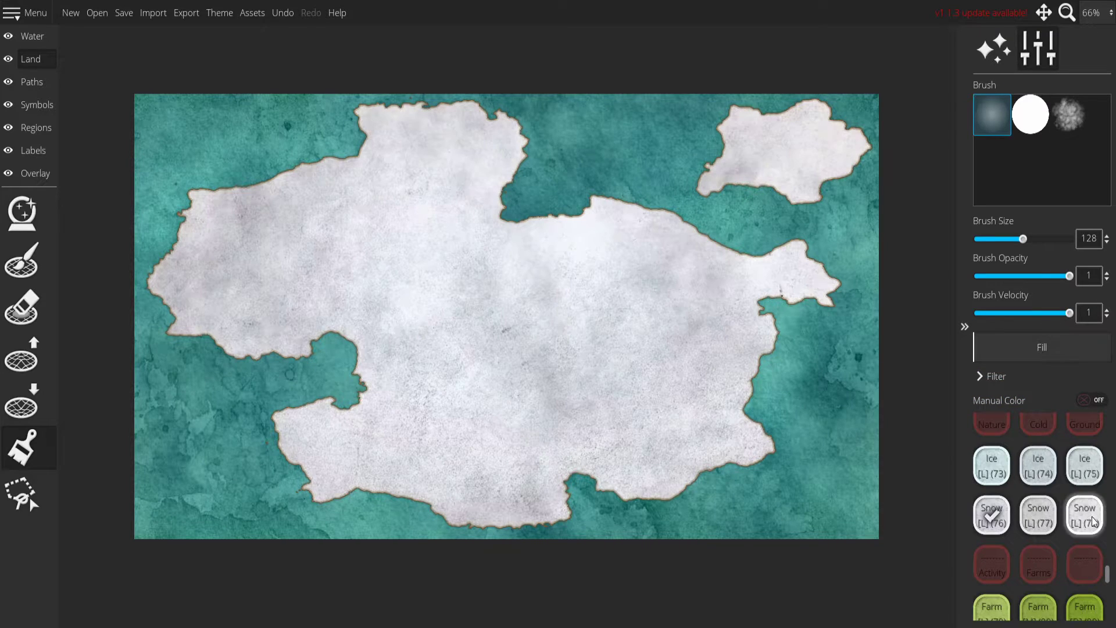
left_click(1058, 351)
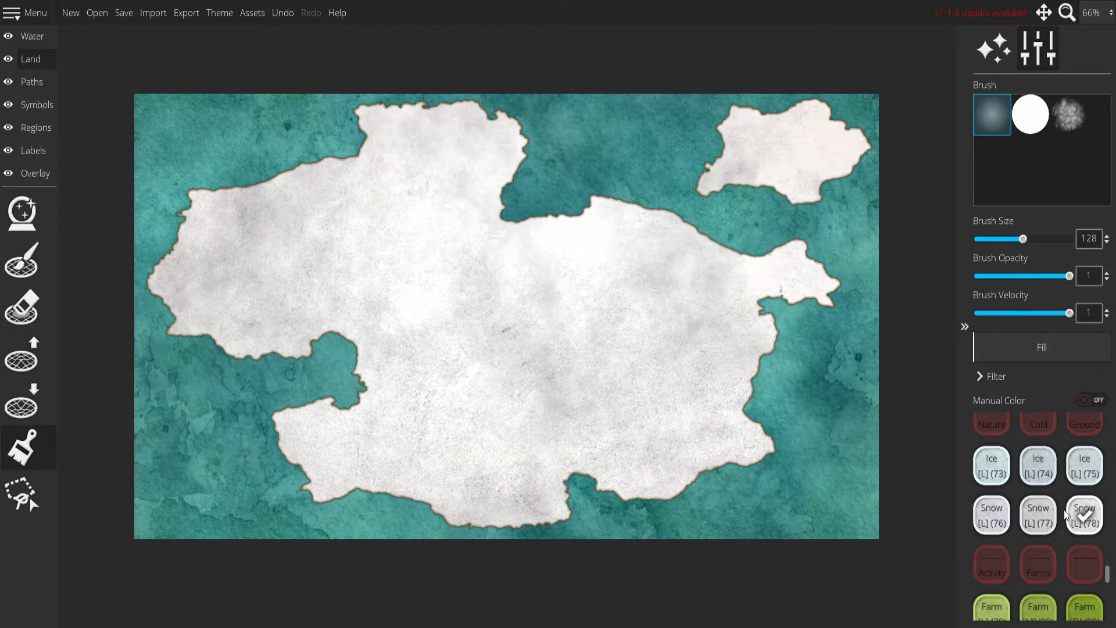
Try filling the landmass with each of the Ice [L] (75), (74) and (73) ground colors.
left_click(1080, 461)
left_click(1028, 344)
left_click(1029, 469)
left_click(1011, 348)
left_click(986, 466)
left_click(1014, 346)
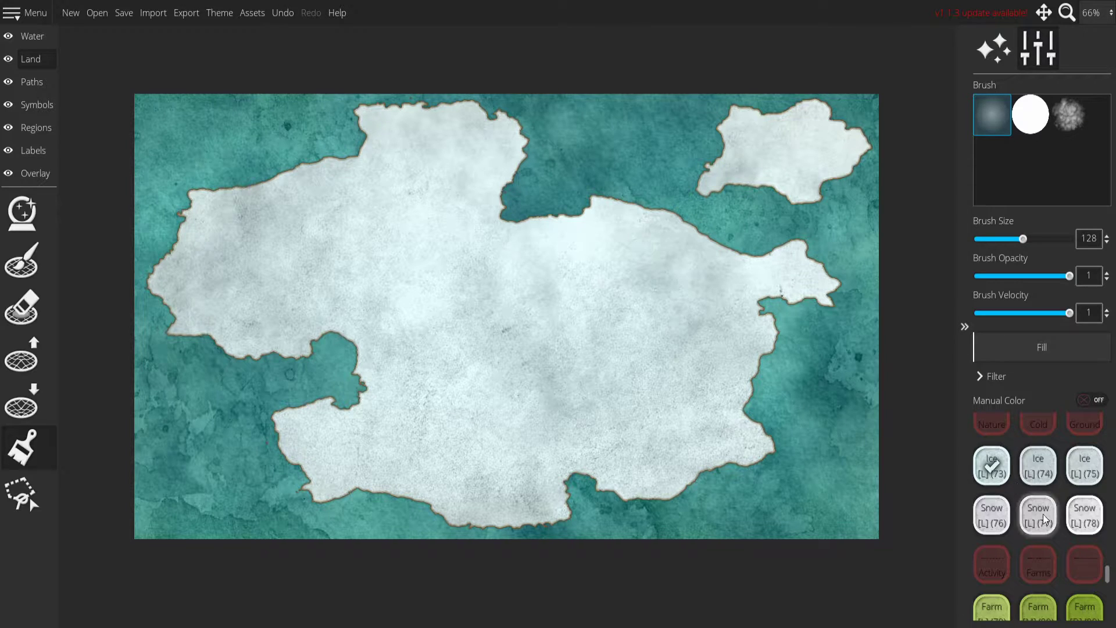
Fill the whole landmass with the Snow [L] (78) ground color.
left_click(1083, 513)
left_click(1029, 344)
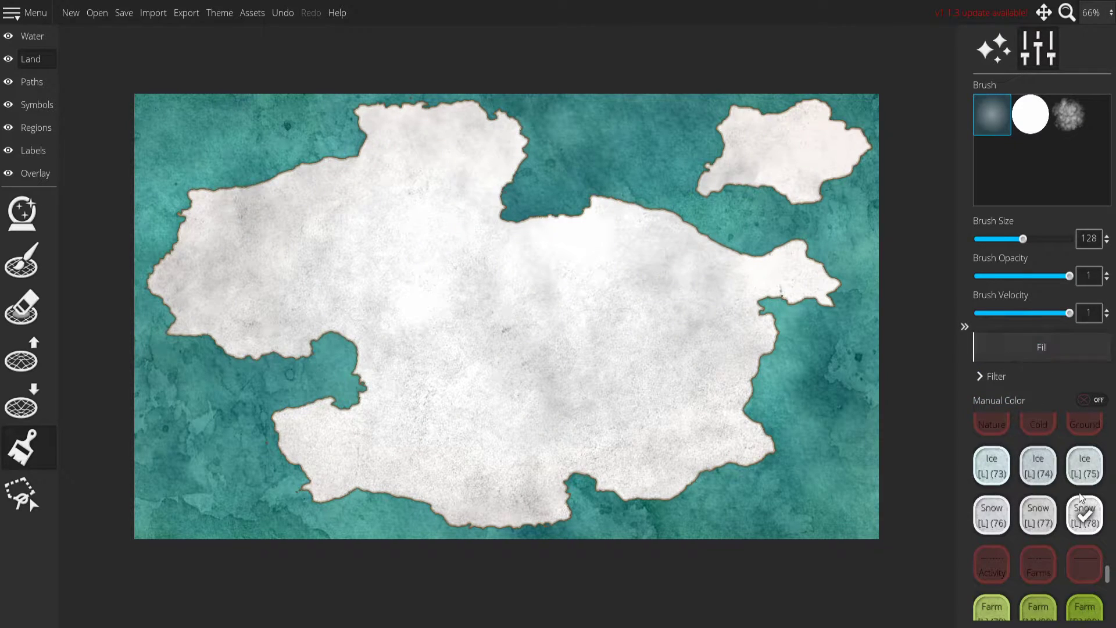
Erase the stray land specks off the continent's northwestern and northern coasts with the landmass eraser at size 64.
scroll(535, 217, "up", 5)
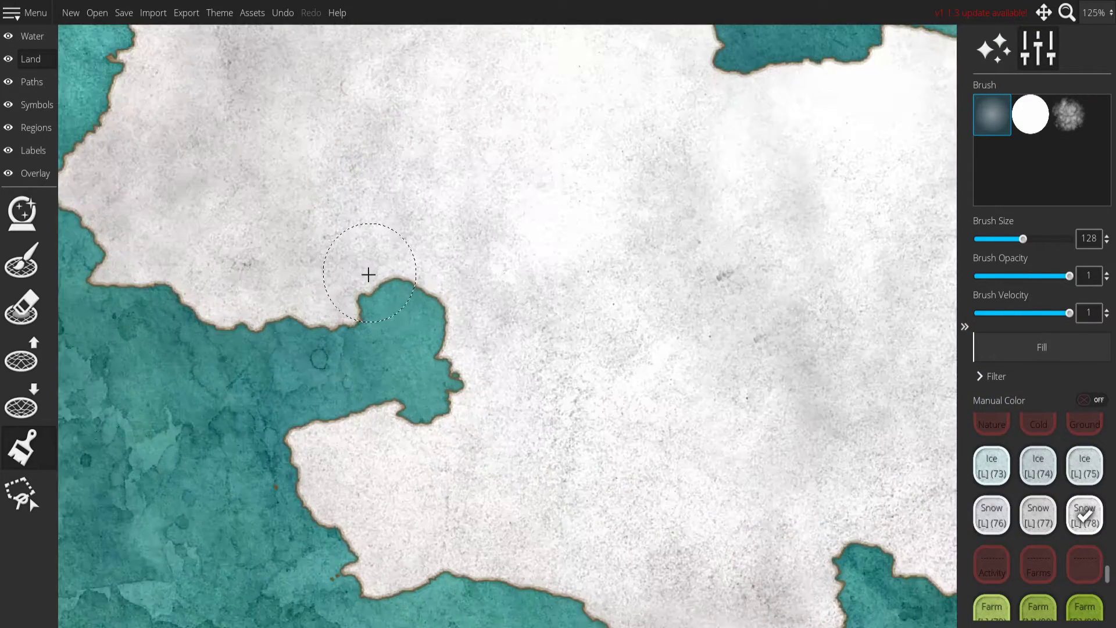
left_click_drag(236, 153, 669, 622)
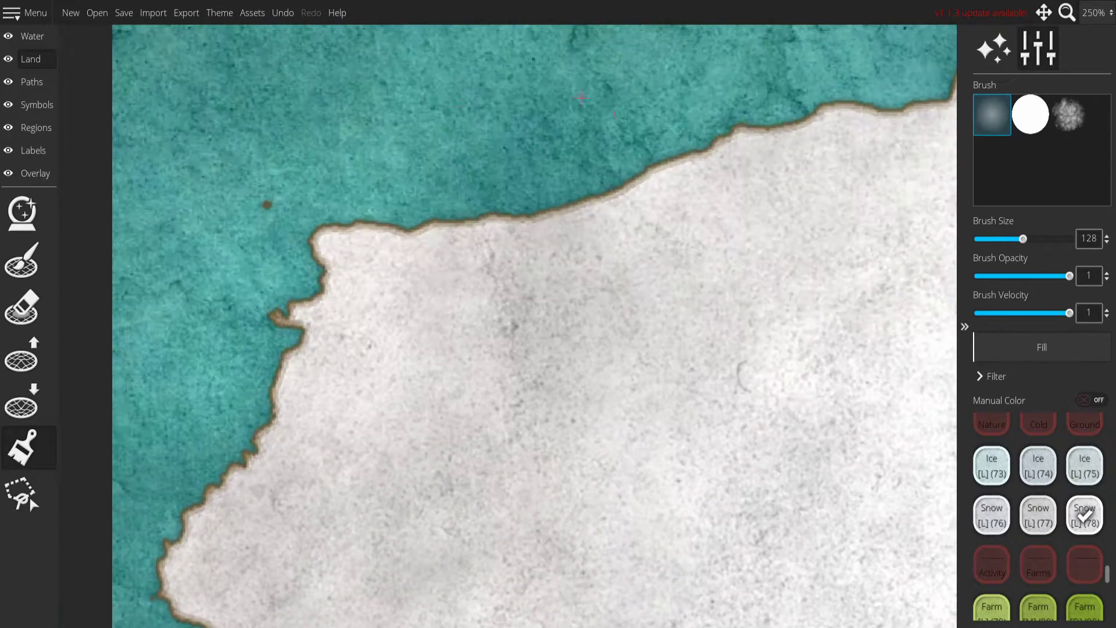
left_click_drag(686, 249, 604, 365)
left_click_drag(342, 361, 569, 256)
left_click_drag(402, 243, 361, 235)
left_click(22, 306)
mouse_move(555, 102)
left_mouse_down()
mouse_move(483, 90)
mouse_move(145, 364)
mouse_move(180, 344)
left_mouse_up()
left_click_drag(713, 83, 513, 120)
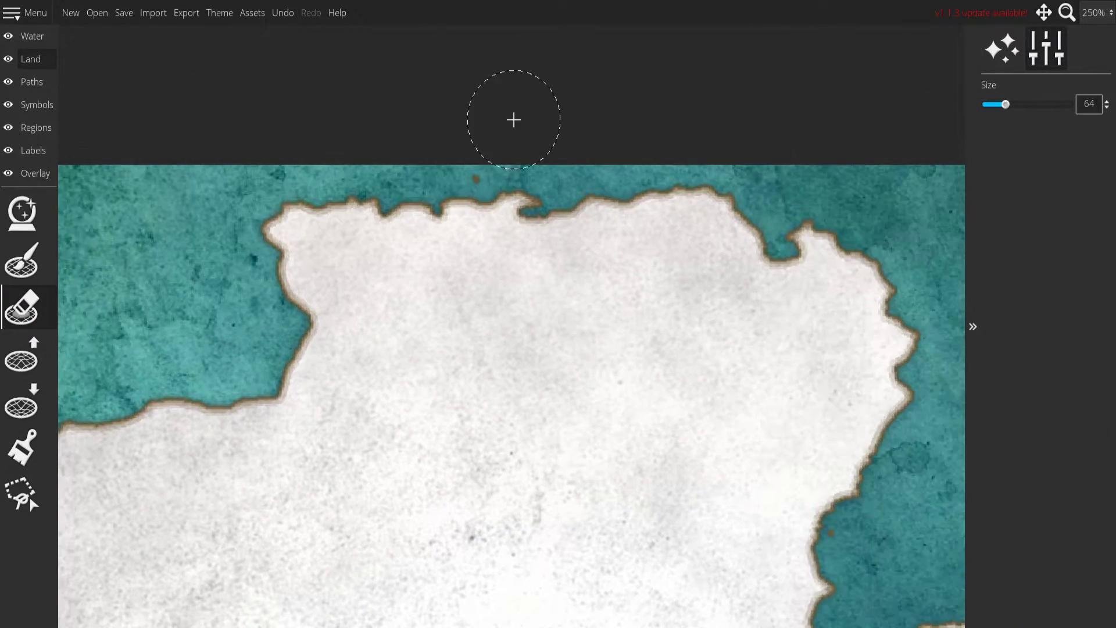
left_click_drag(766, 240, 97, 35)
left_click_drag(843, 326, 145, 81)
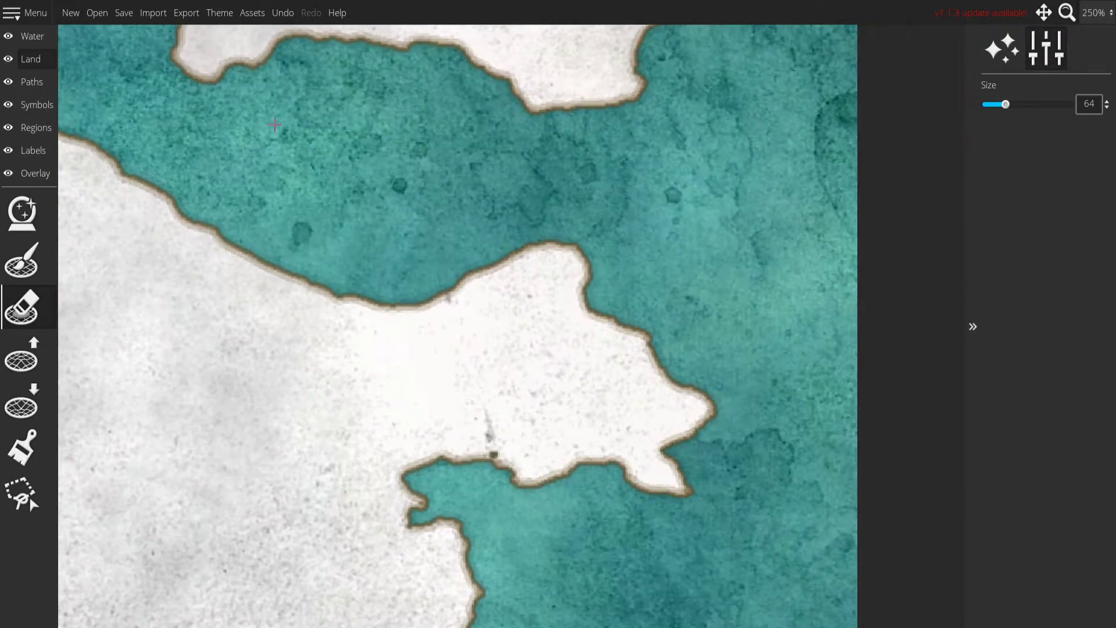
Fill the small hole near the southern shore of the eastern peninsula using the landmass brush at size 56.
left_click_drag(639, 378, 404, 177)
mouse_move(402, 433)
left_mouse_down()
mouse_move(612, 324)
mouse_move(635, 475)
left_mouse_up()
left_click(25, 259)
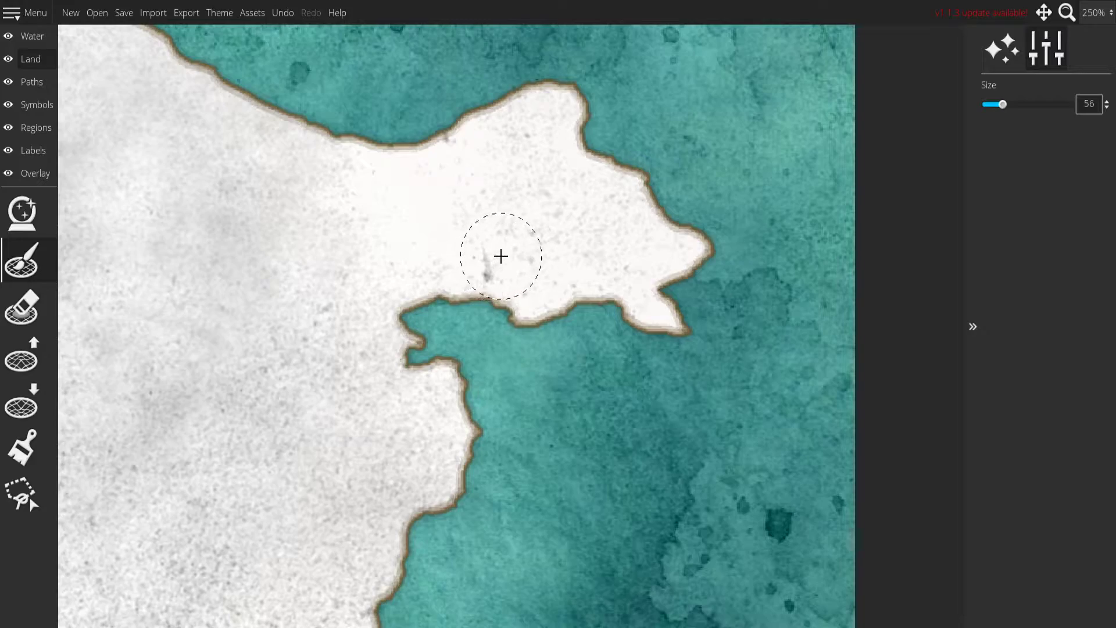
left_click_drag(461, 508, 463, 192)
left_click_drag(535, 276, 540, 122)
Erase the stray land specks in the water off the continent's southwestern coast with the size 64 eraser.
mouse_move(247, 339)
left_mouse_down()
mouse_move(748, 166)
mouse_move(783, 177)
left_mouse_up()
mouse_move(500, 232)
left_mouse_down()
mouse_move(333, 269)
mouse_move(163, 282)
mouse_move(851, 267)
left_mouse_up()
left_click_drag(172, 227, 765, 249)
left_click_drag(306, 216, 552, 194)
left_click(412, 384)
key("ctrl+z")
left_click(38, 301)
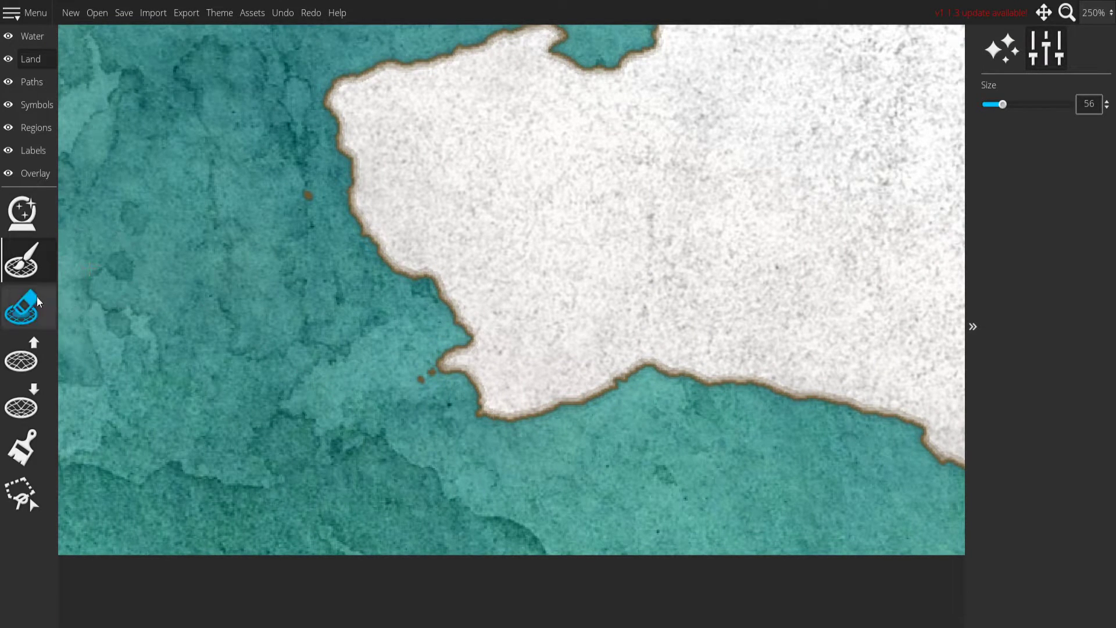
left_click(396, 393)
left_click(272, 182)
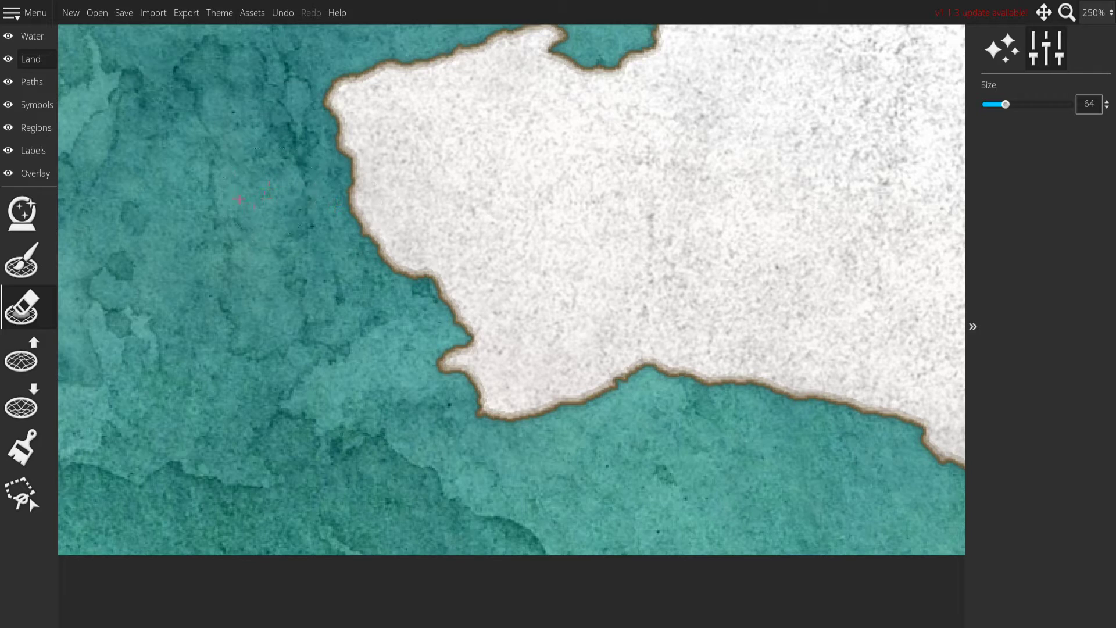
Reduce the eraser size to 8 and remove the tiny land specks at the inner end of the western bay.
left_click_drag(247, 204, 128, 516)
mouse_move(210, 268)
left_mouse_down()
mouse_move(638, 331)
mouse_move(232, 337)
left_mouse_up()
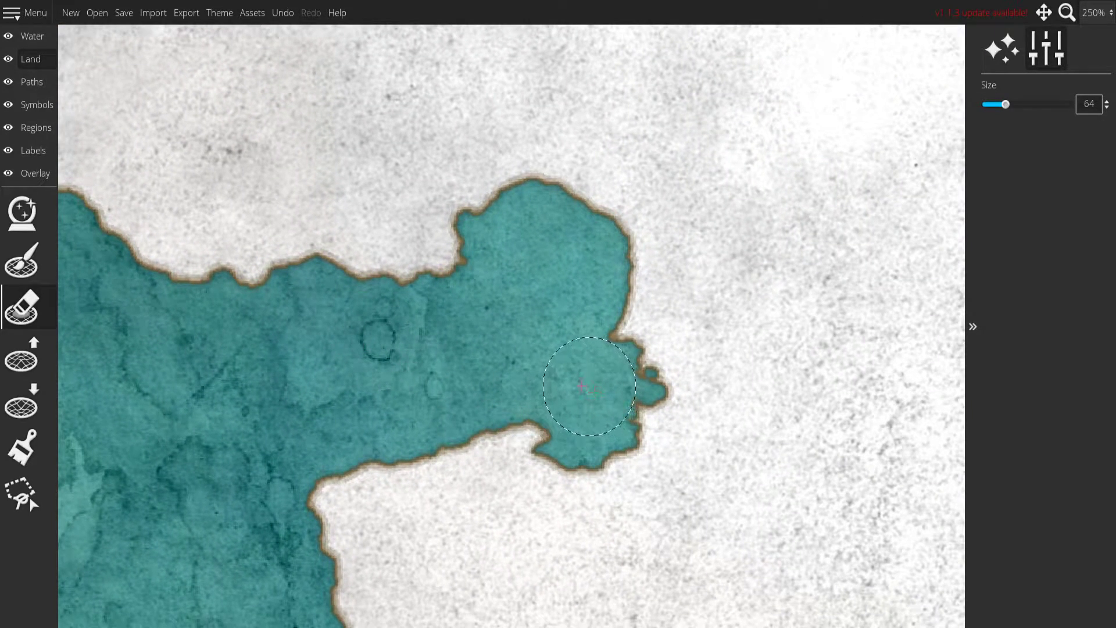
key("bracketleft")
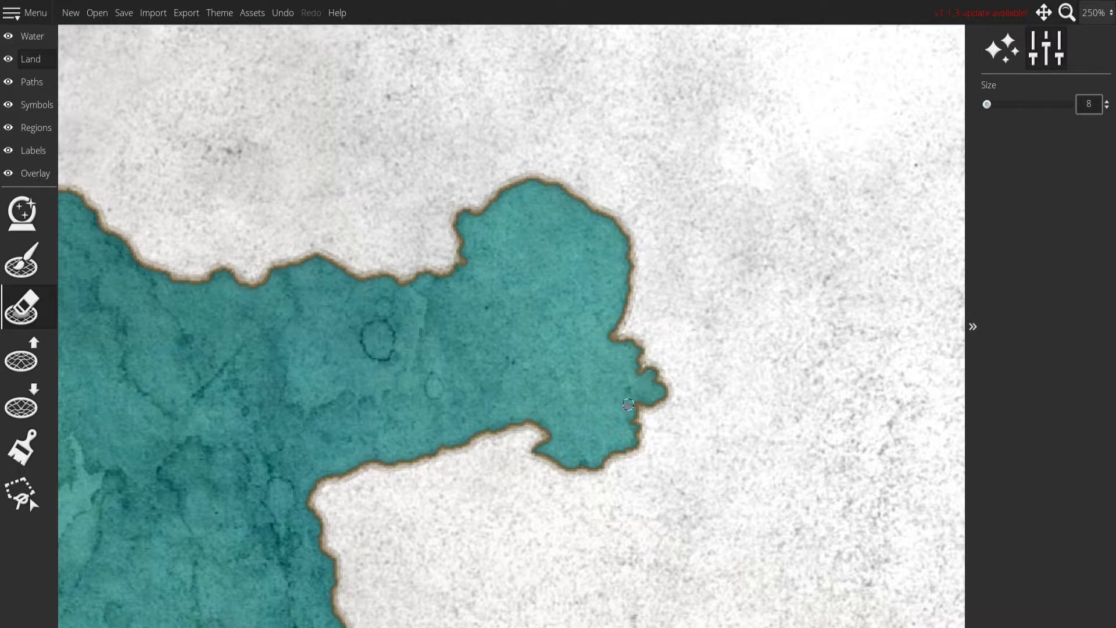
scroll(482, 325, "down", 5)
scroll(640, 273, "up", 1)
mouse_move(661, 249)
left_mouse_down()
mouse_move(485, 260)
mouse_move(516, 251)
left_mouse_up()
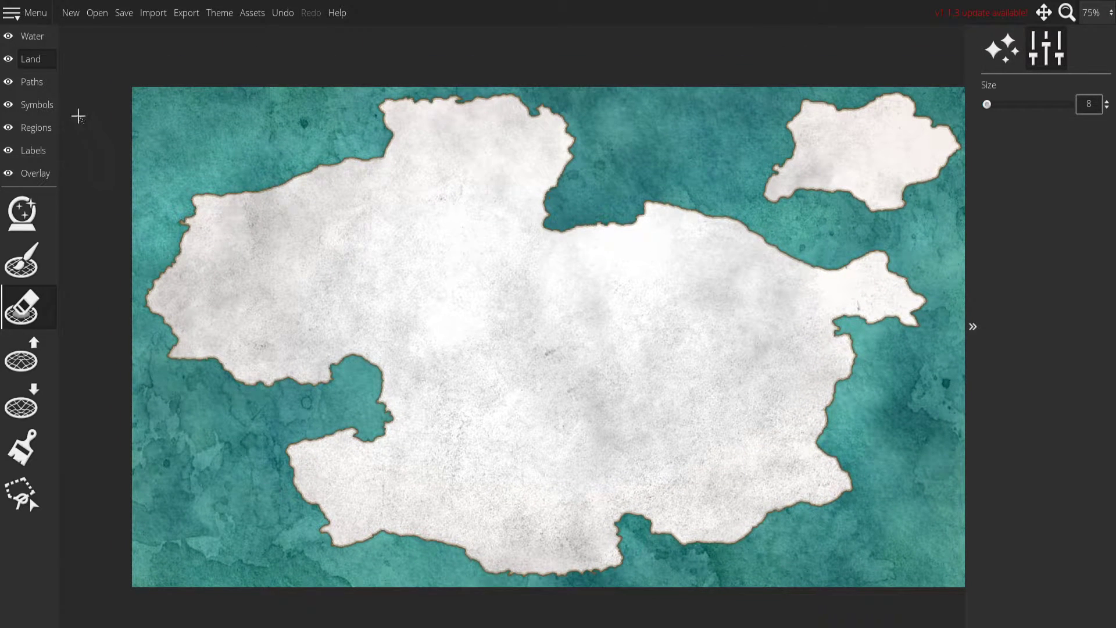
Change the landmass outline color to dark green in the land theme settings.
left_click(35, 65)
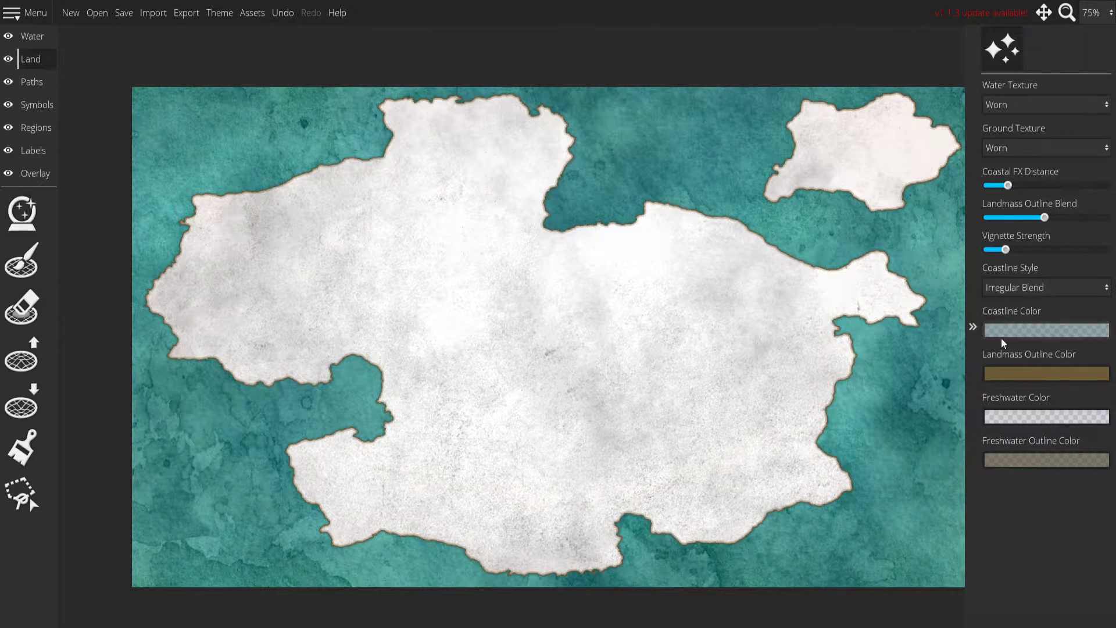
left_click(1006, 373)
left_click_drag(909, 181, 931, 228)
left_click(977, 144)
left_click_drag(978, 145, 974, 135)
mouse_move(924, 204)
left_mouse_down()
mouse_move(943, 213)
mouse_move(935, 227)
left_mouse_up()
left_click(676, 142)
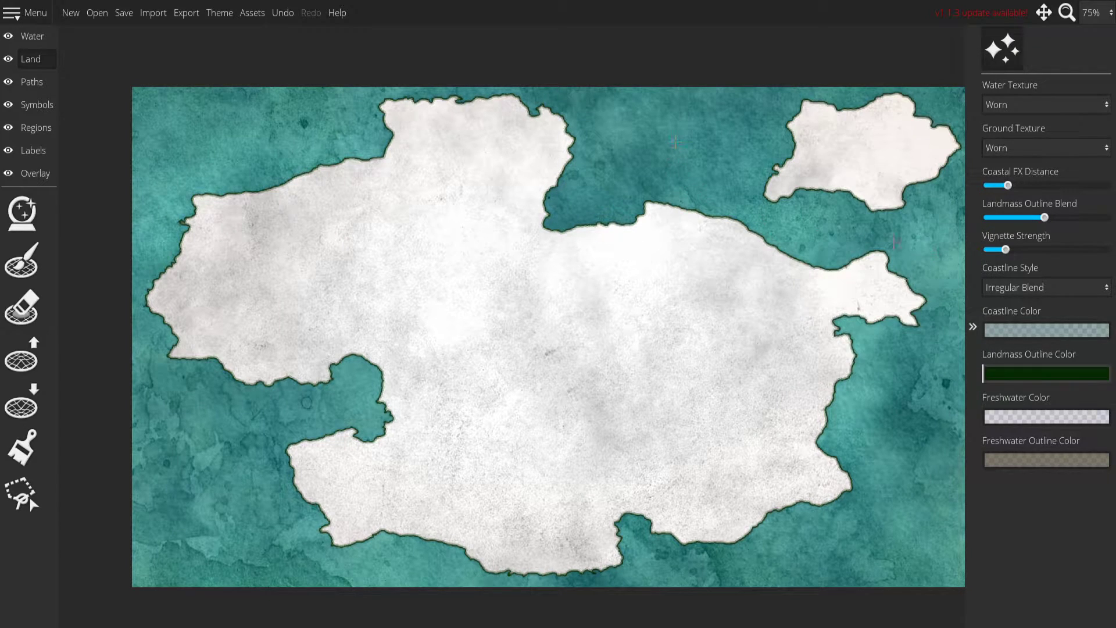
Change the landmass outline color to a near-black dark blue.
left_click(1037, 375)
left_click(975, 175)
left_click_drag(975, 174, 974, 179)
left_click_drag(939, 212, 946, 238)
left_click(1024, 487)
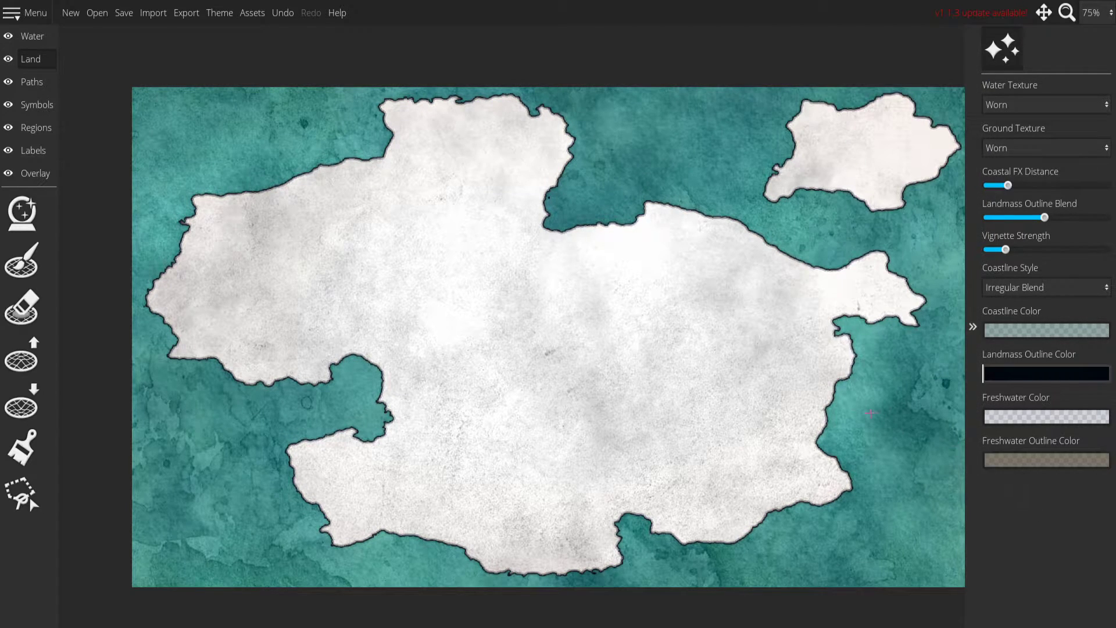
Adjust the land effects with maximum Landmass Outline Blend, minimum Vignette Strength and a slightly larger Coastal FX Distance.
left_click_drag(765, 289, 724, 262)
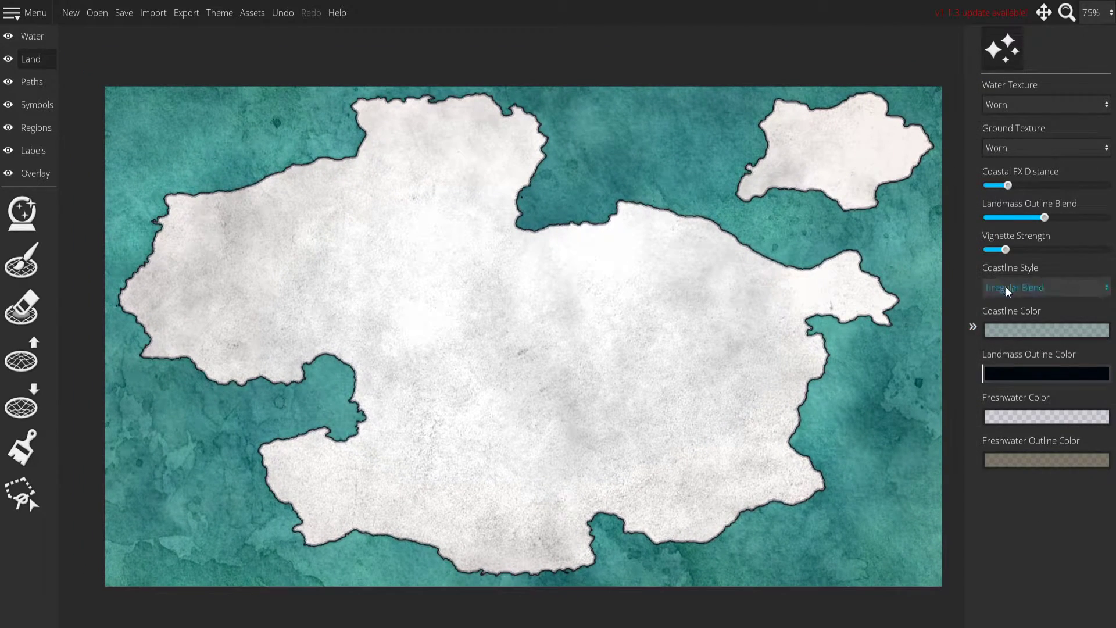
left_click_drag(1016, 187, 1107, 217)
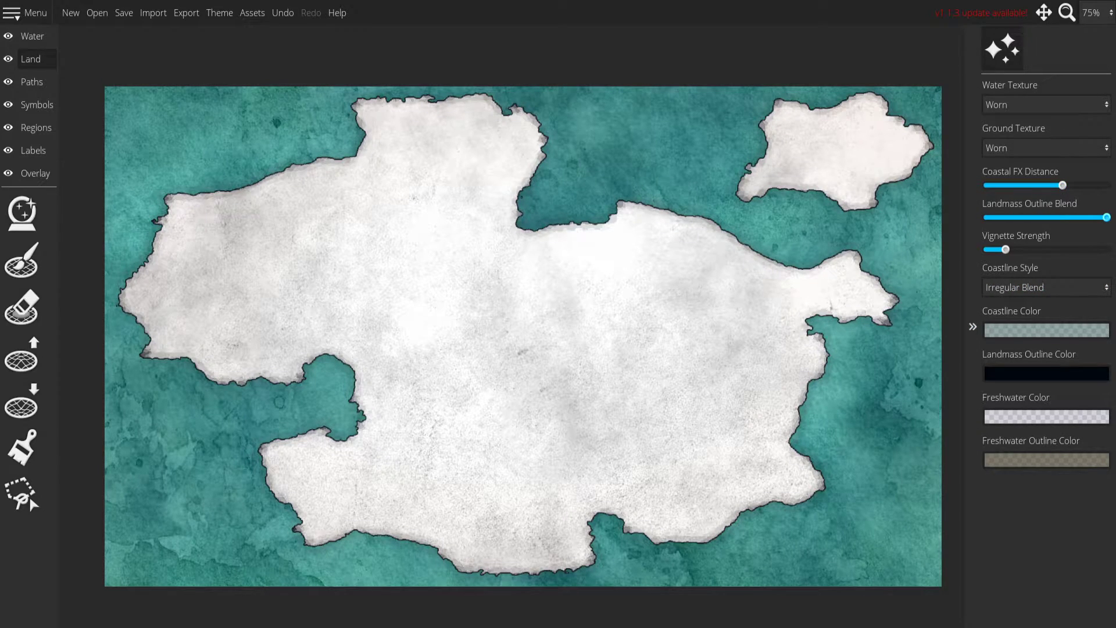
left_click_drag(1003, 245, 927, 253)
left_click_drag(1060, 187, 1018, 189)
Set the coastline style to Three-Tiered and raise the Coastal FX Distance to near its maximum.
left_click(1028, 291)
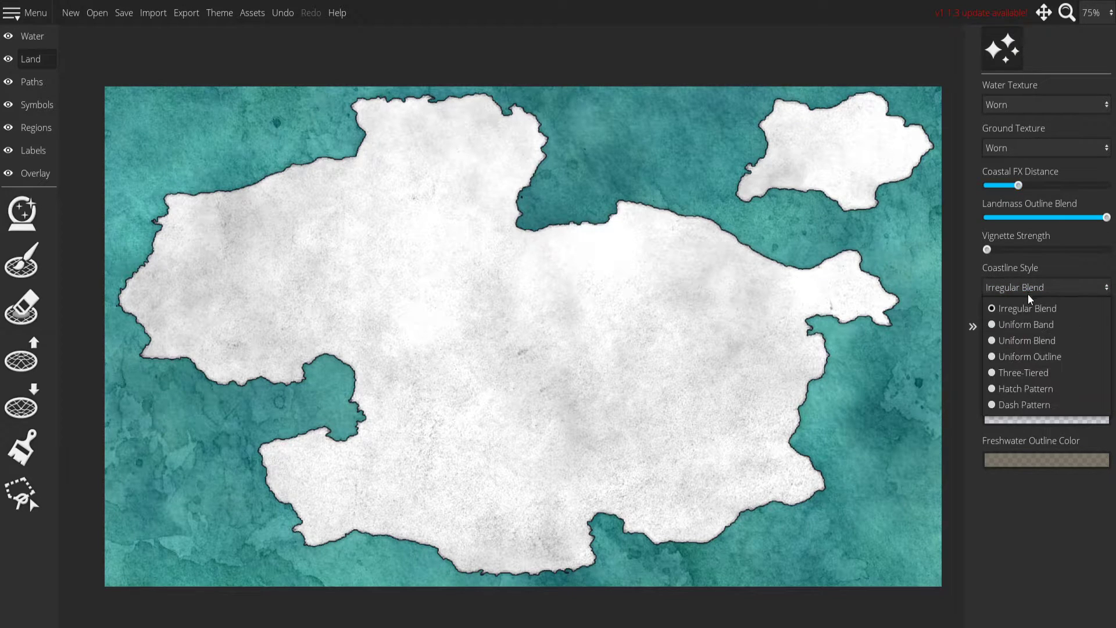
left_click(1034, 375)
scroll(548, 218, "up", 5)
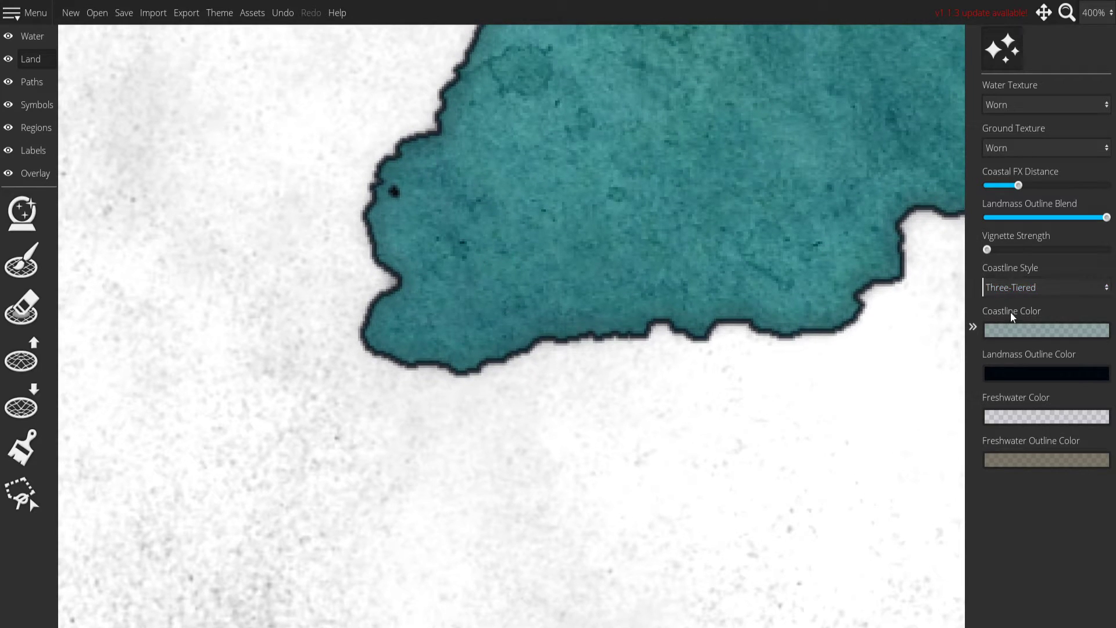
left_click_drag(1020, 186, 1107, 185)
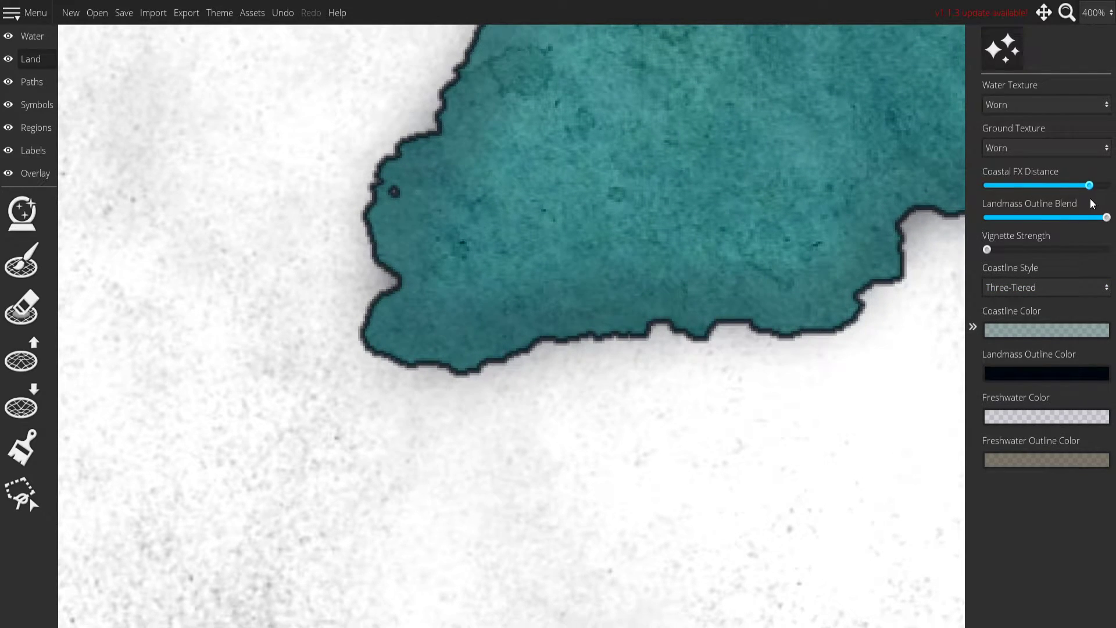
Make the coastline color fully opaque with an alpha of 255 and check the effect along the northern coast.
left_click(1031, 329)
left_click_drag(880, 267, 947, 273)
left_click_drag(748, 181, 608, 550)
left_click_drag(424, 195, 686, 264)
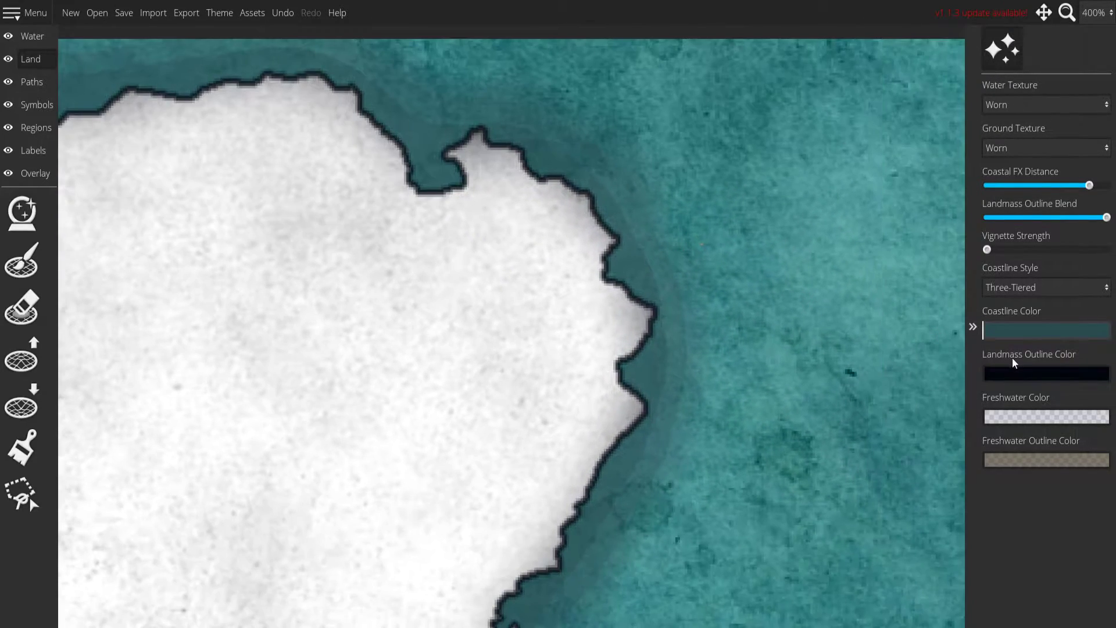
Try a bright teal coastline color, hex 27b9af, based on a color sampled from the sea, and review the coasts.
left_click(1018, 333)
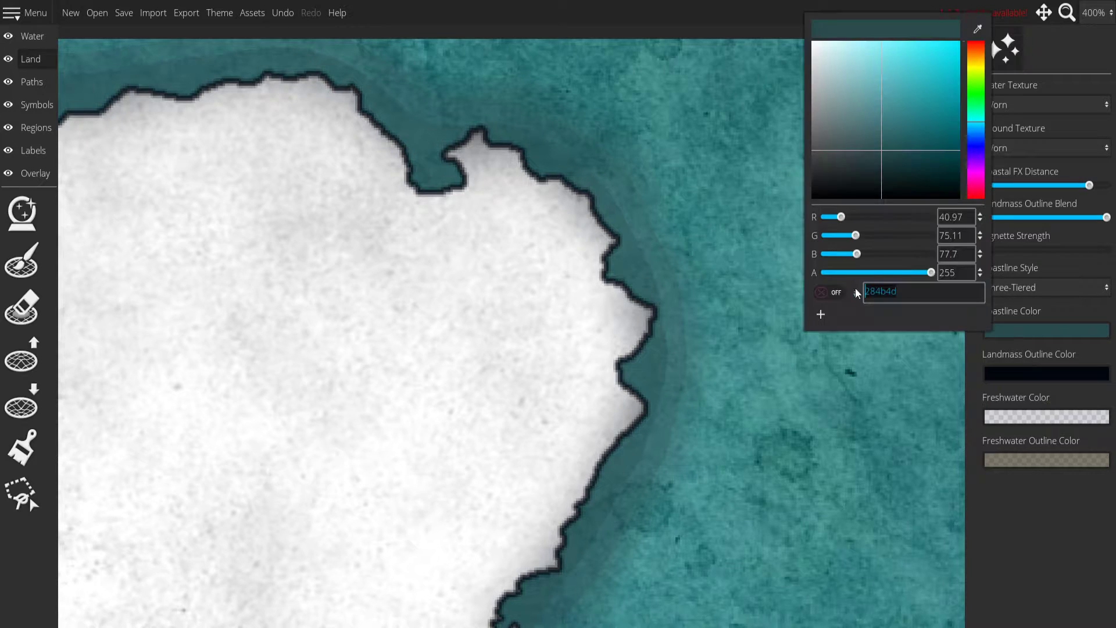
mouse_move(925, 278)
left_mouse_down()
mouse_move(904, 273)
mouse_move(921, 273)
left_mouse_up()
left_click(763, 196)
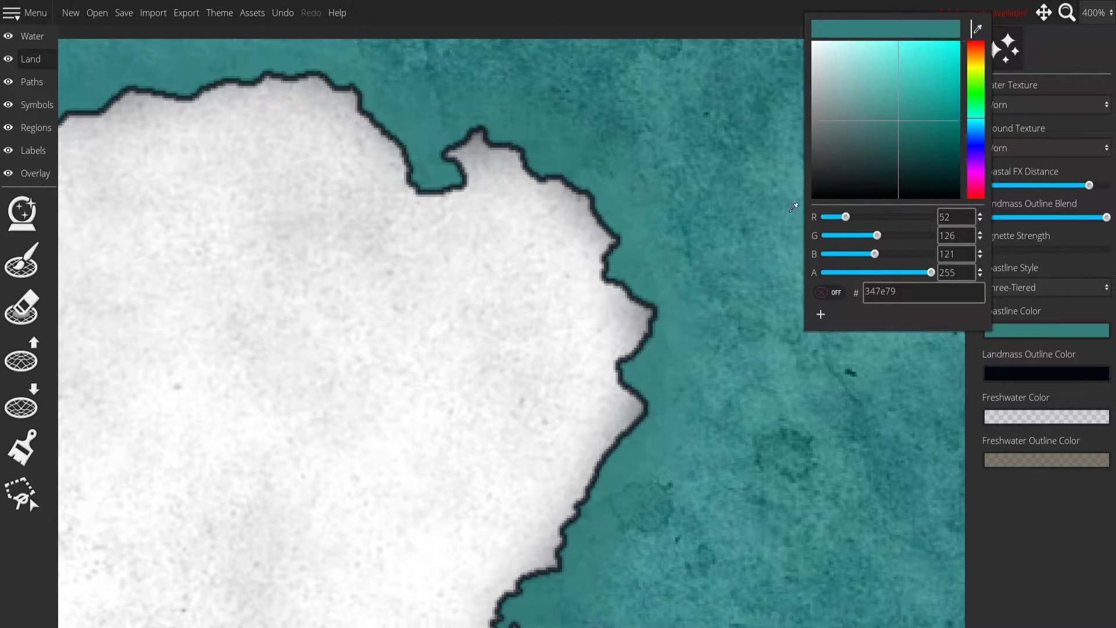
left_click_drag(912, 123, 929, 85)
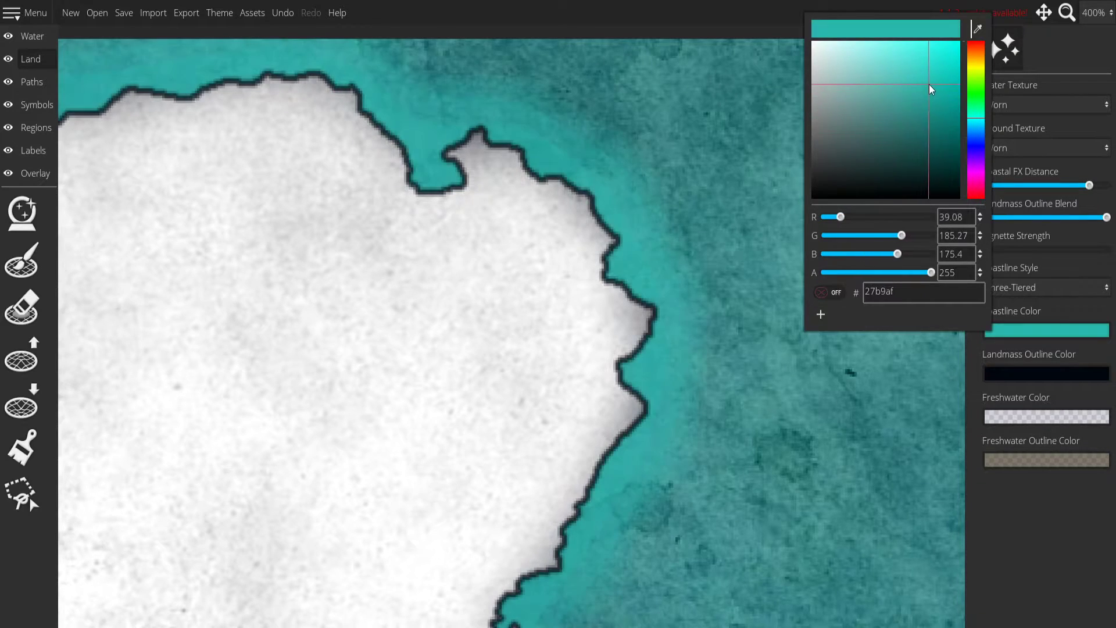
left_click(723, 194)
scroll(723, 195, "down", 4)
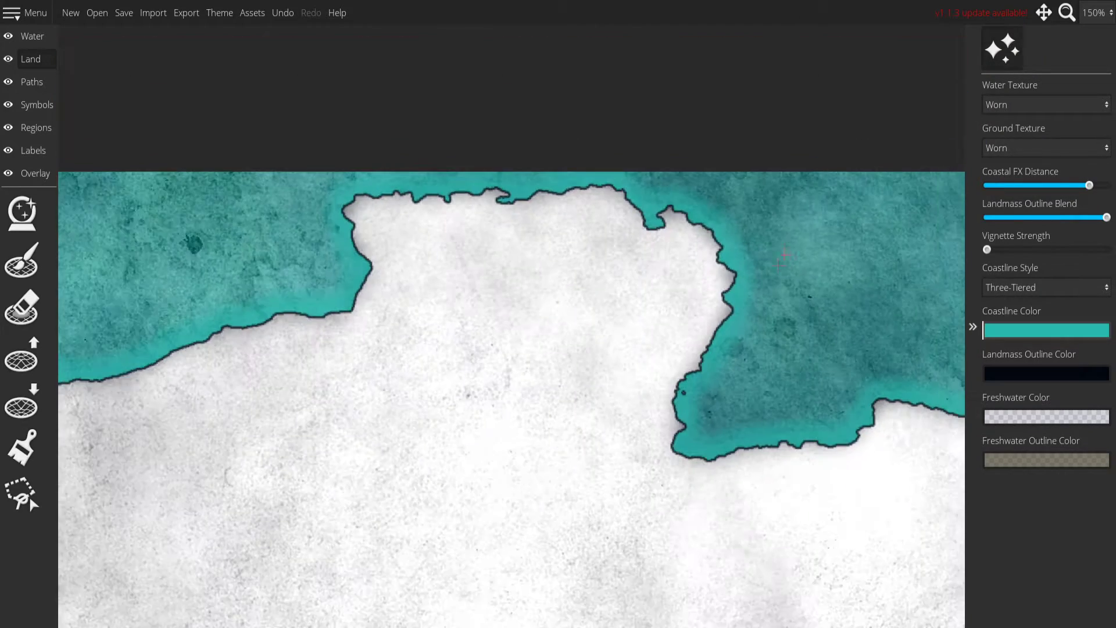
left_click_drag(644, 349, 540, 98)
left_click_drag(571, 265, 553, 358)
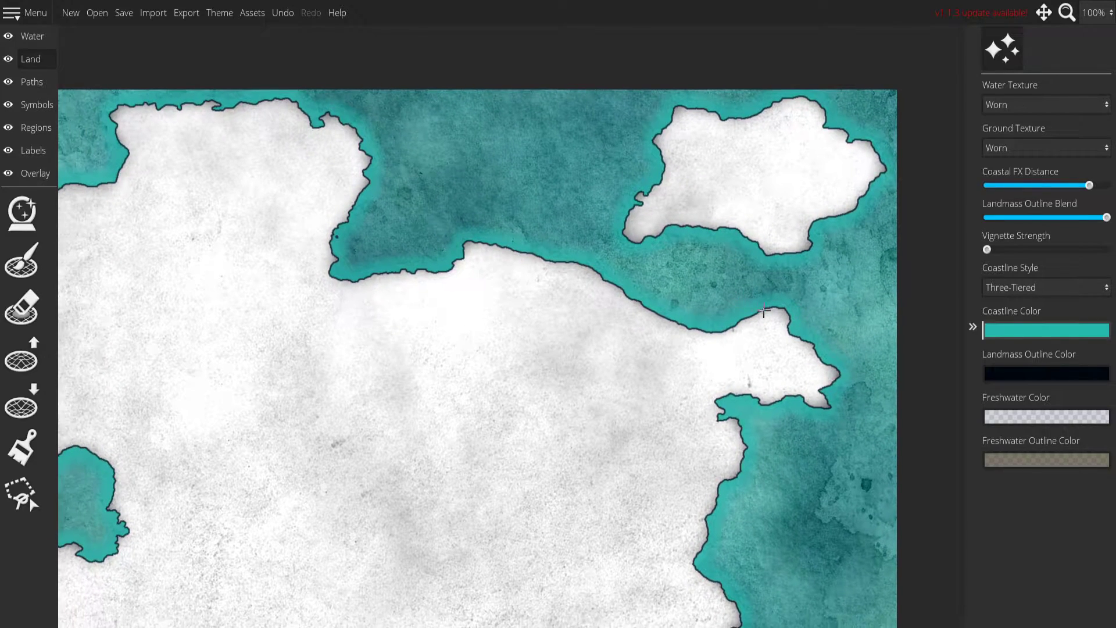
mouse_move(1107, 217)
left_mouse_down()
mouse_move(1004, 216)
mouse_move(1107, 218)
left_mouse_up()
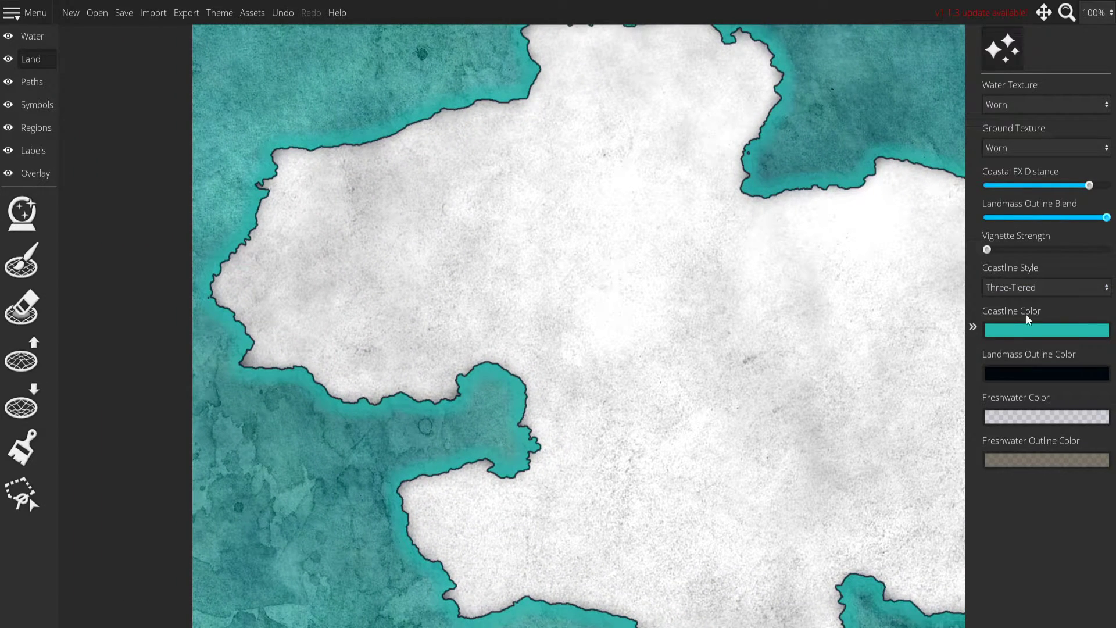
Change the landmass outline color to pure white at full opacity.
left_click(1016, 375)
left_click_drag(918, 314, 961, 325)
left_click(1060, 502)
left_click(1017, 372)
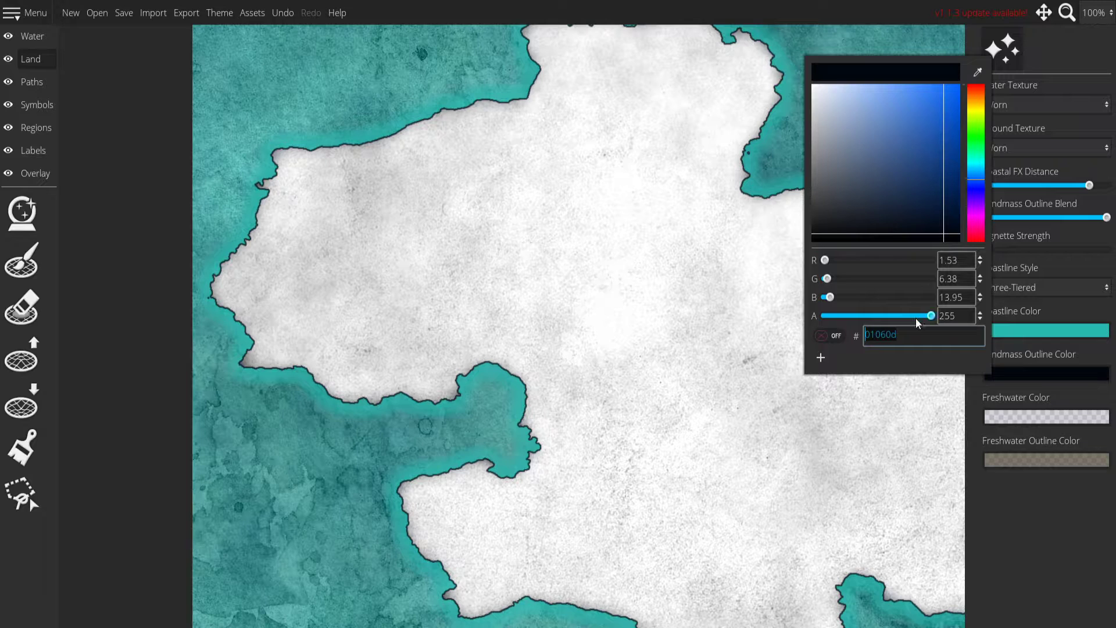
left_click_drag(926, 223, 779, 74)
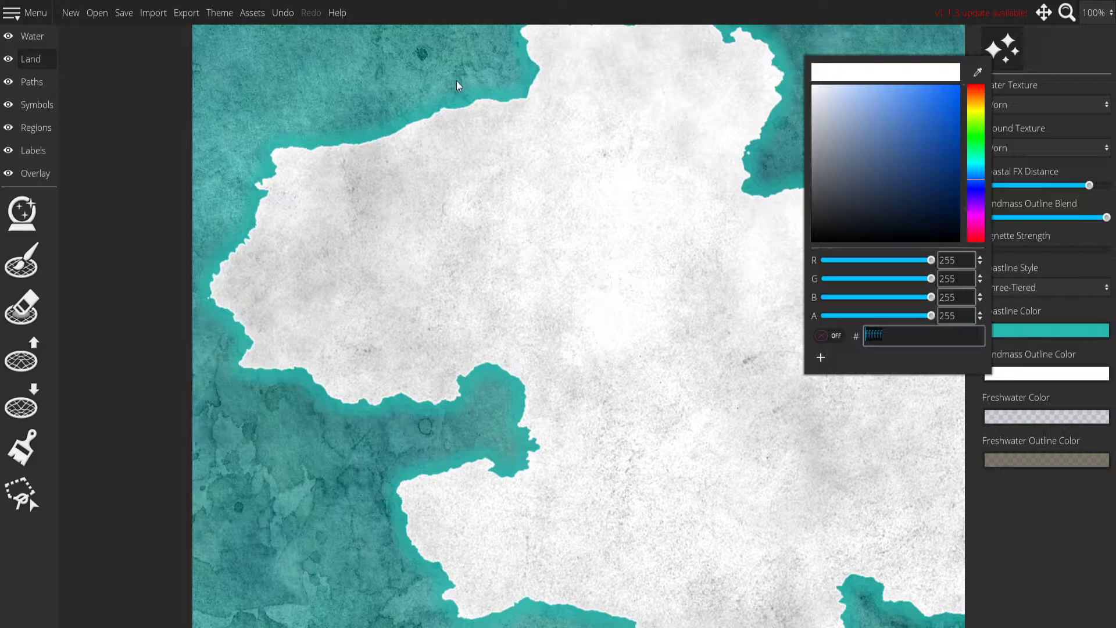
Darken the coastline color to a very dark teal, hex 021f1d, and check the northern coast.
left_click(1055, 333)
left_click_drag(919, 170, 951, 183)
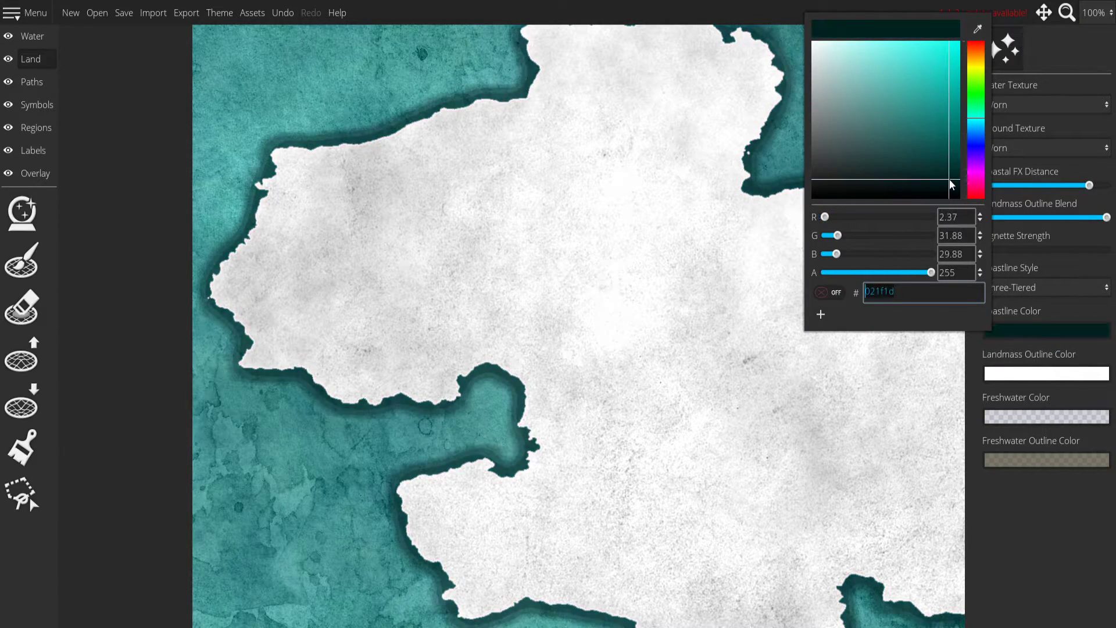
left_click_drag(545, 150, 567, 268)
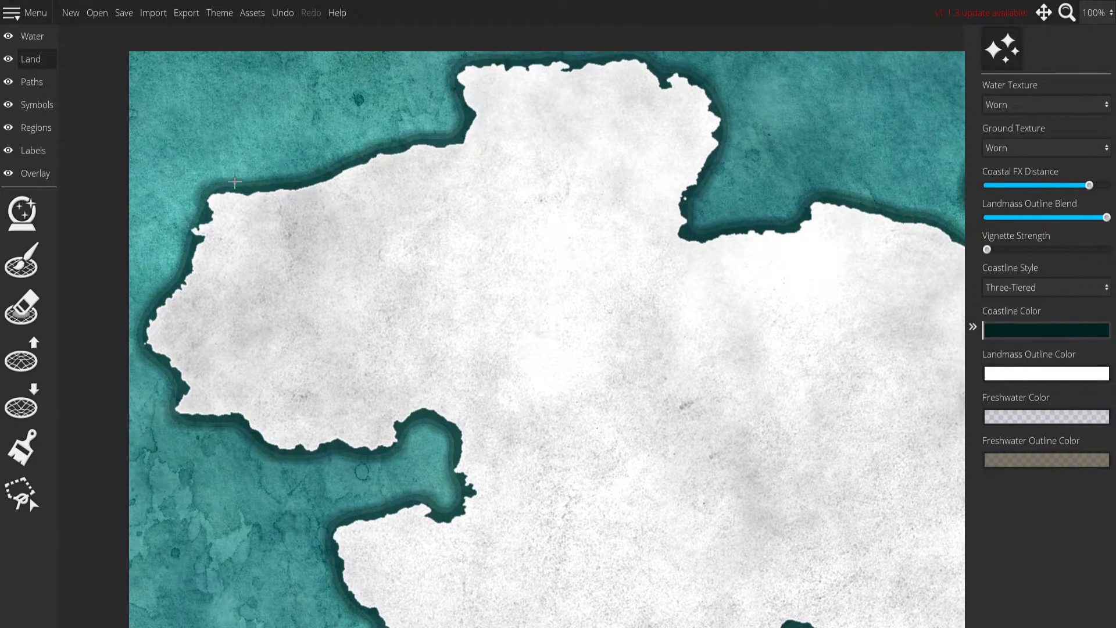
Set the Water Saturation to 0.24, the Water Value to 0.5 and the Stain Amount to 0.
left_click(33, 42)
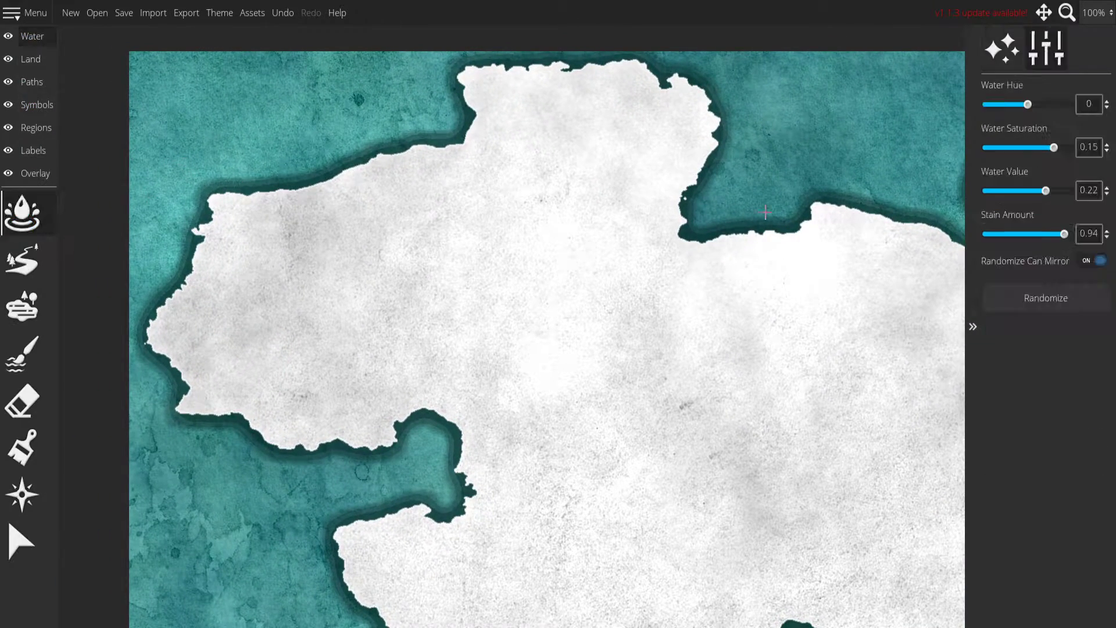
mouse_move(1054, 150)
left_mouse_down()
mouse_move(985, 149)
mouse_move(1067, 152)
left_mouse_up()
left_click_drag(1032, 199, 1077, 179)
left_click_drag(780, 176, 699, 299)
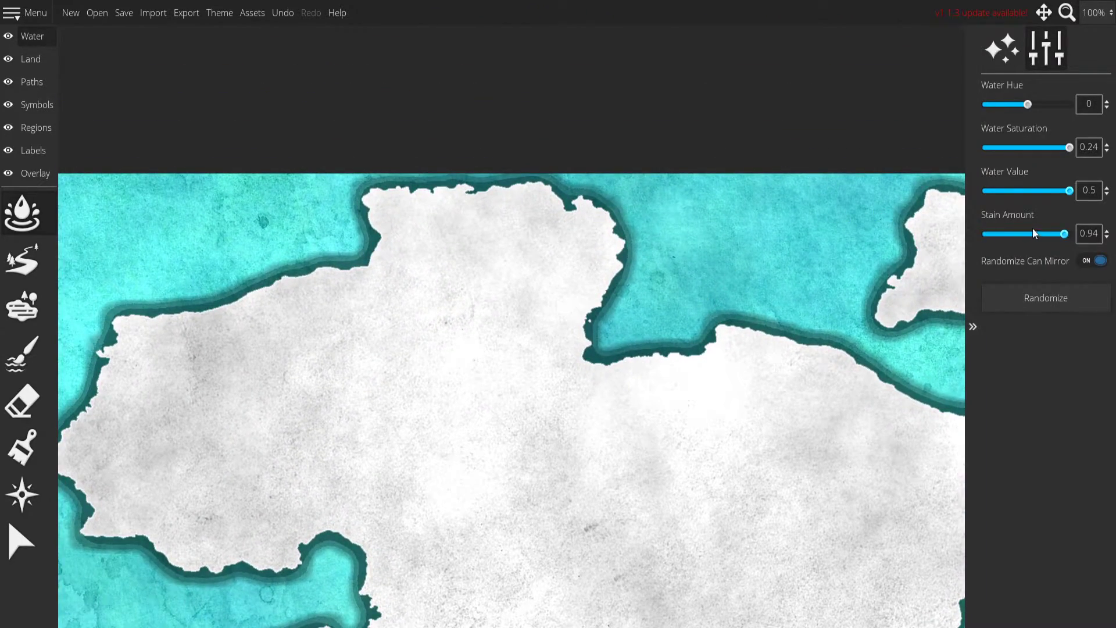
left_click_drag(1035, 235, 982, 236)
left_click_drag(730, 257, 913, 141)
left_click_drag(630, 211, 478, 158)
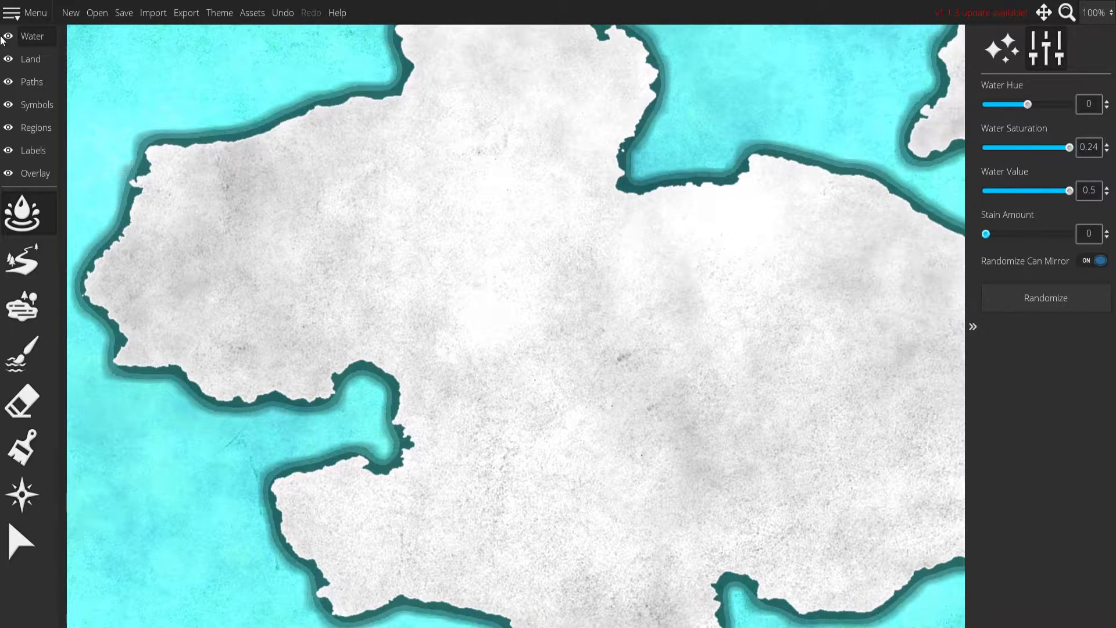
Try the Equirectangular and Imagination water textures and settle on Paper.
left_click(25, 64)
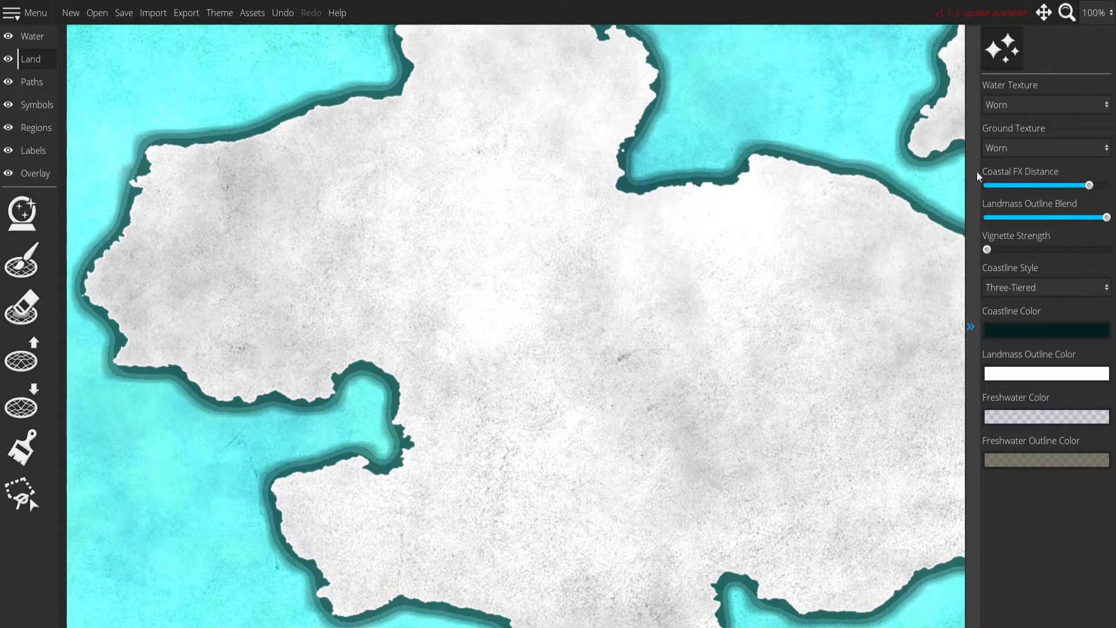
left_click(1028, 108)
left_click(1026, 142)
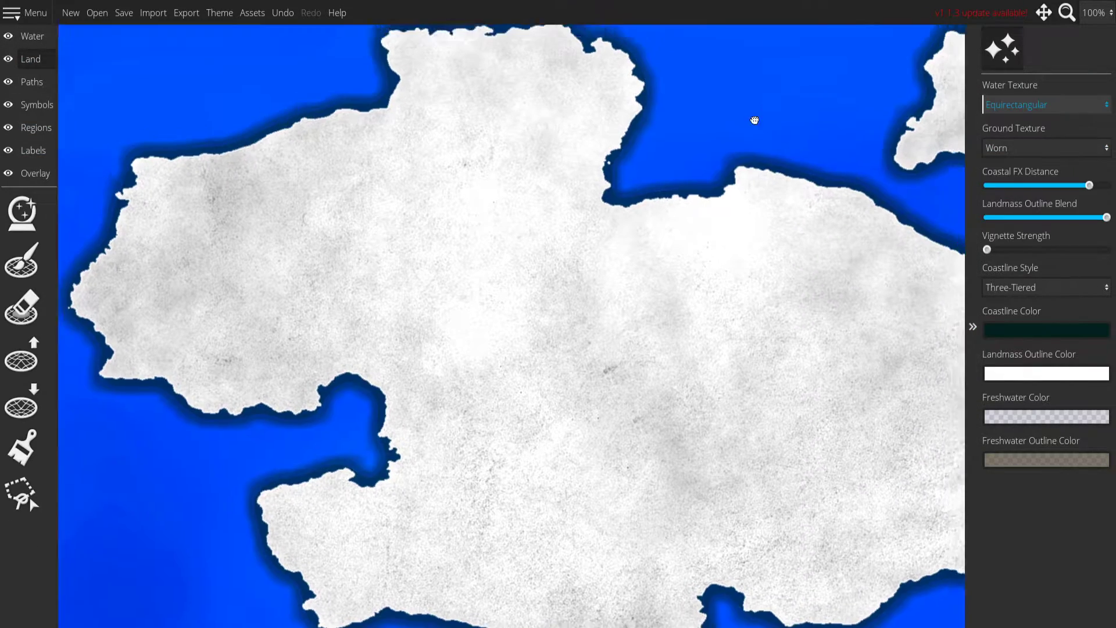
left_click(1038, 105)
left_click(1027, 158)
left_click(1037, 103)
left_click(1018, 173)
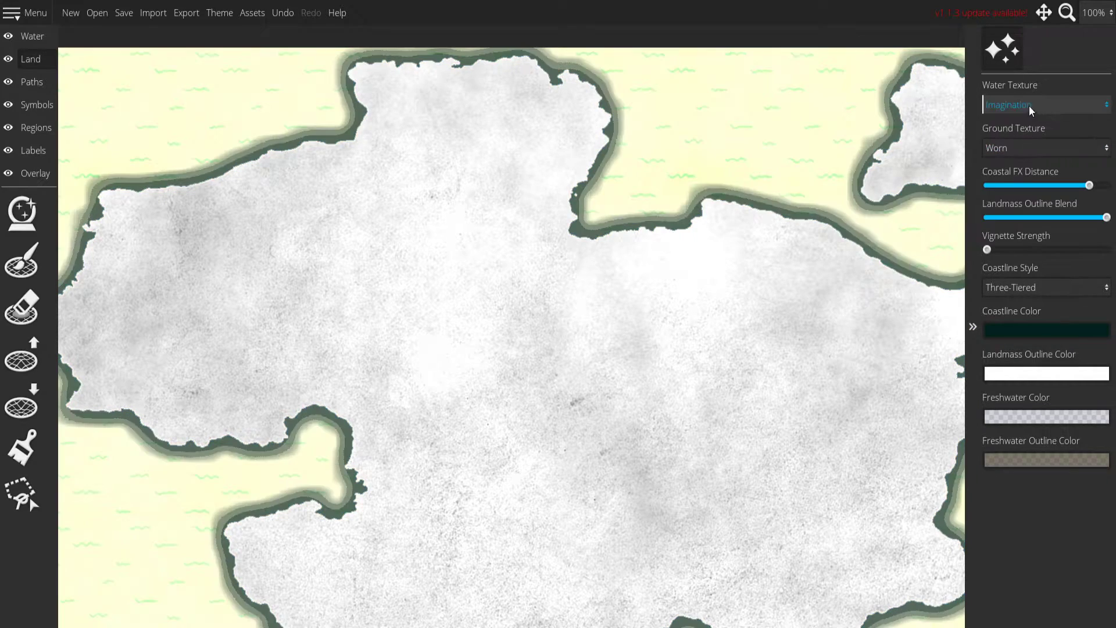
left_click(1027, 101)
left_click(1014, 191)
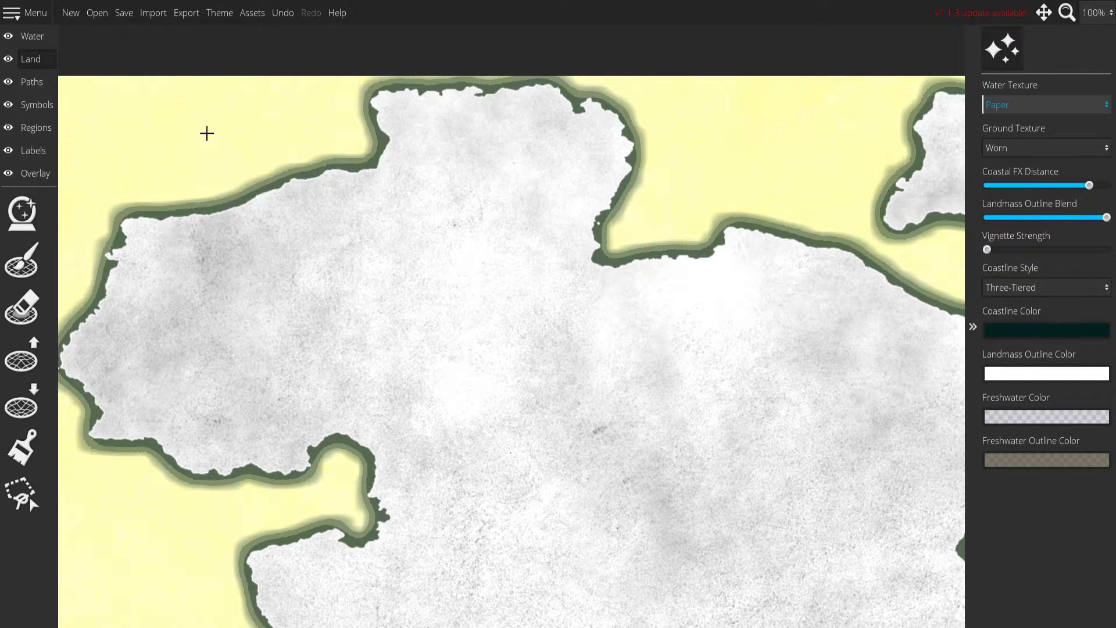
Shift the Water Hue to 0.4 while keeping the Water Saturation at its maximum of 0.24.
left_click(33, 37)
left_click(23, 215)
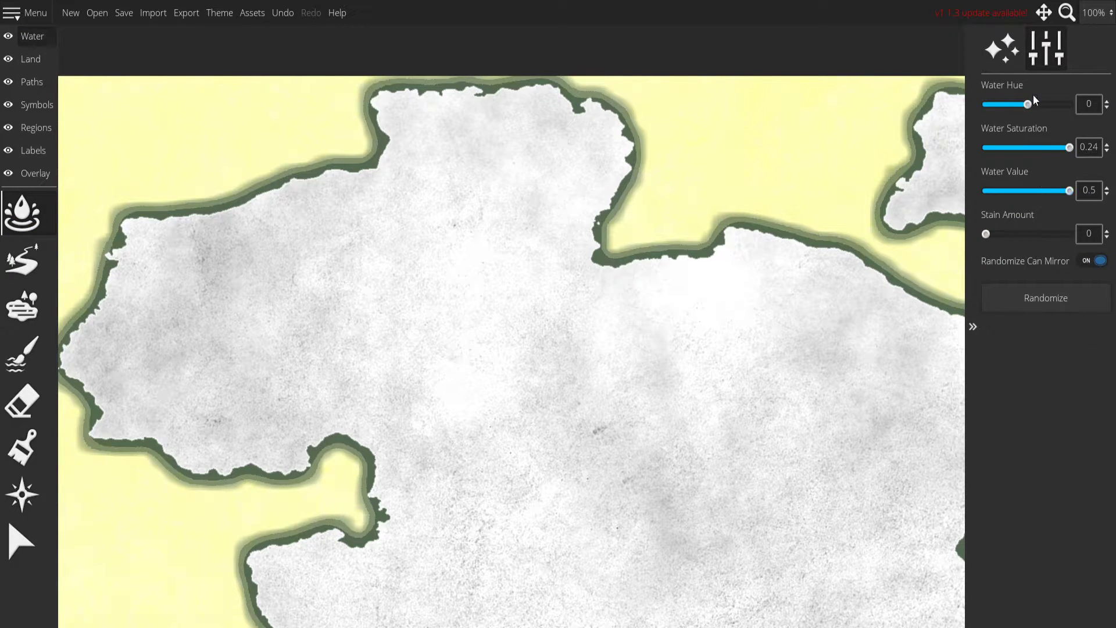
left_click_drag(1039, 107, 1048, 109)
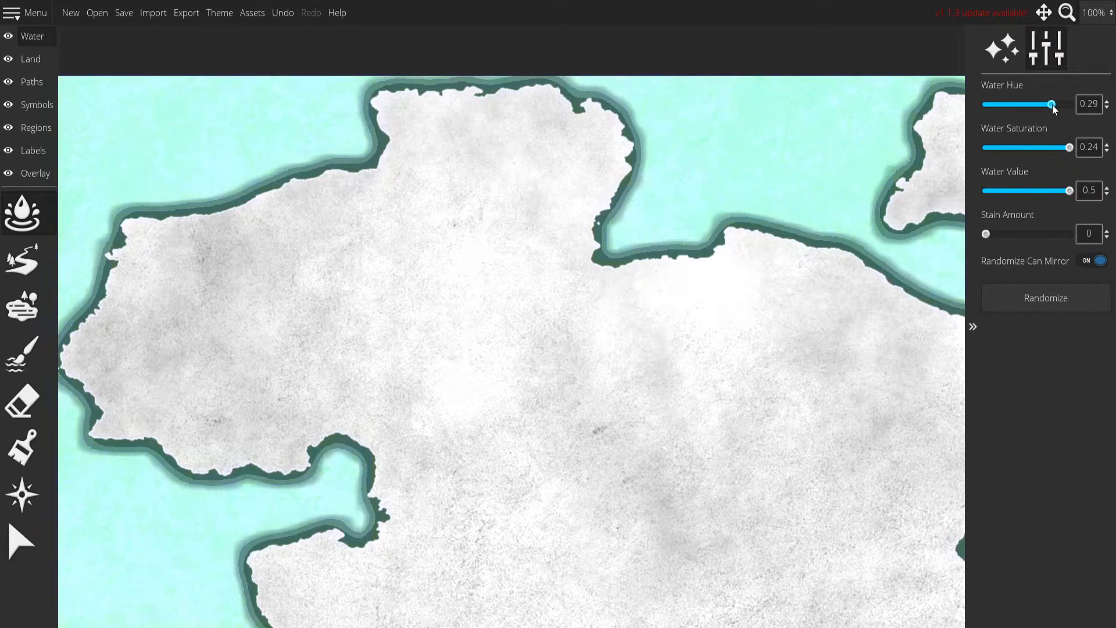
mouse_move(1070, 147)
left_mouse_down()
mouse_move(1026, 147)
mouse_move(1074, 146)
left_mouse_up()
left_click_drag(1061, 191, 1027, 194)
left_click_drag(1047, 106, 1056, 107)
Compare brighter and darker water and set the Water Value to -0.09.
left_click_drag(1017, 192, 1086, 194)
left_click_drag(625, 201, 513, 145)
left_click(1038, 194)
left_click_drag(583, 128, 648, 212)
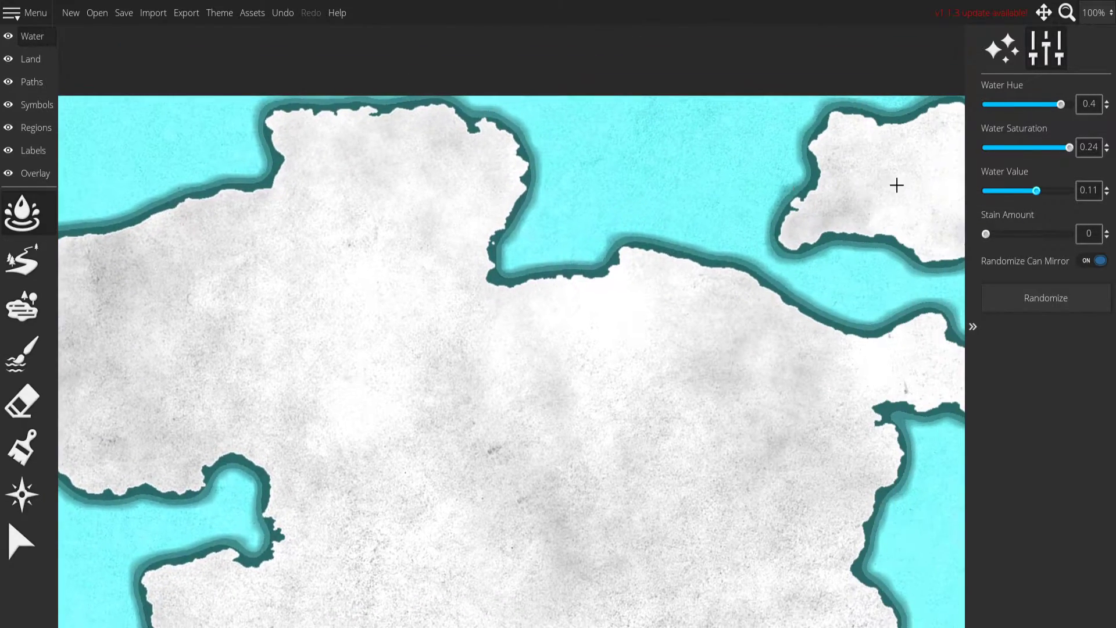
left_click_drag(1026, 197, 1020, 192)
left_click_drag(742, 222, 745, 172)
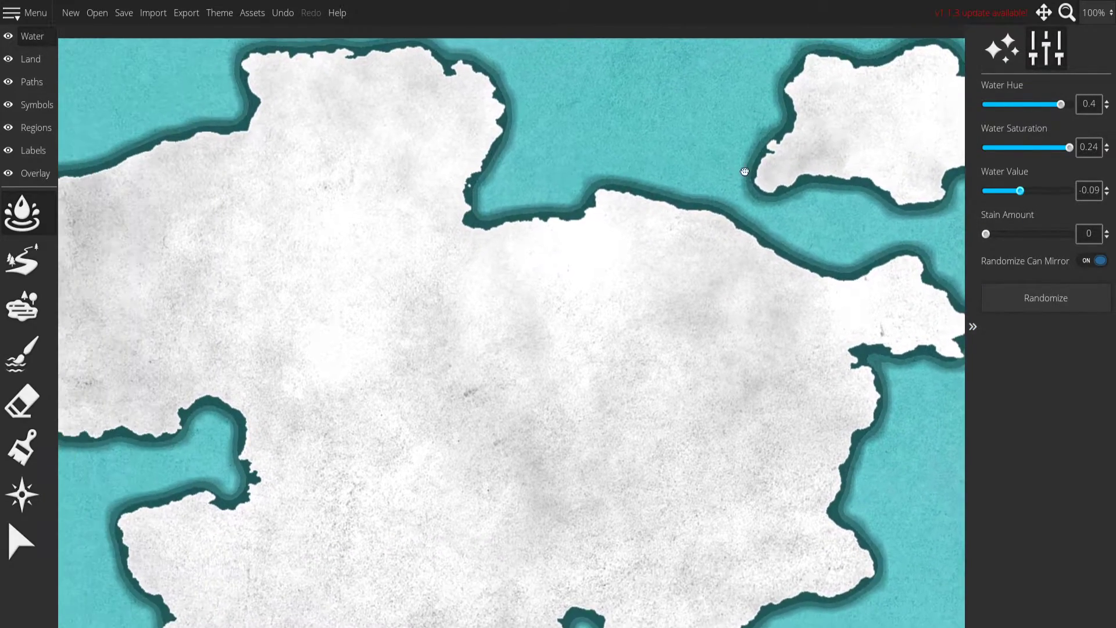
Raise the water Stain Amount to 1 and check the sea around the continent.
left_click_drag(987, 234, 1045, 235)
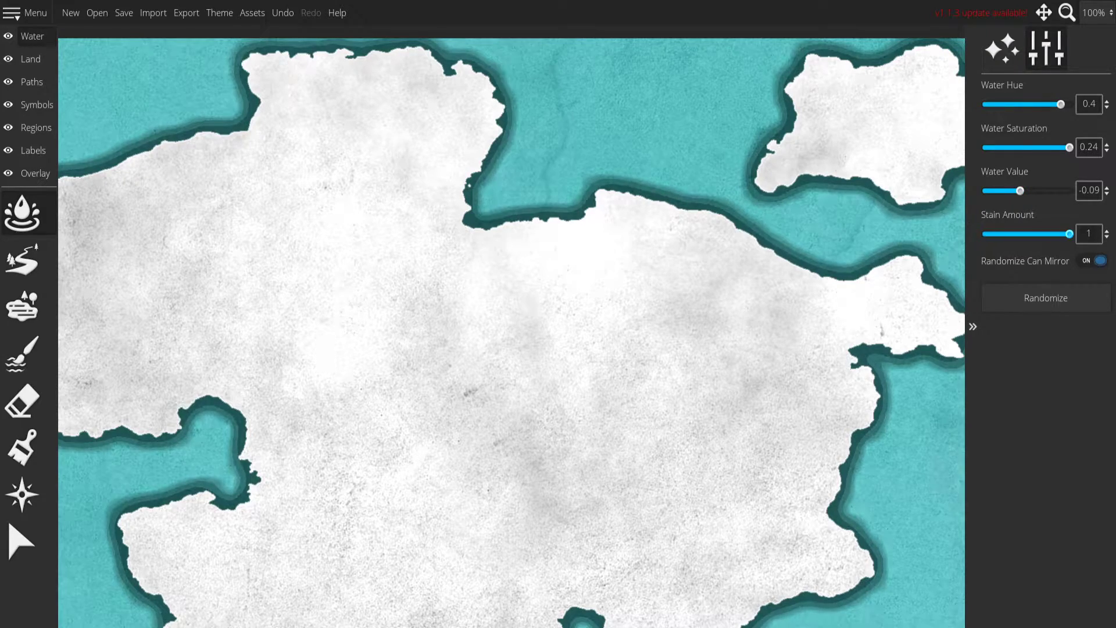
left_click_drag(762, 181, 570, 22)
left_click_drag(658, 245, 932, 160)
left_click_drag(613, 140, 351, 262)
left_click_drag(646, 278, 721, 313)
Try the Paper, Black & White and Equirectangular ground textures on the land.
left_click(54, 65)
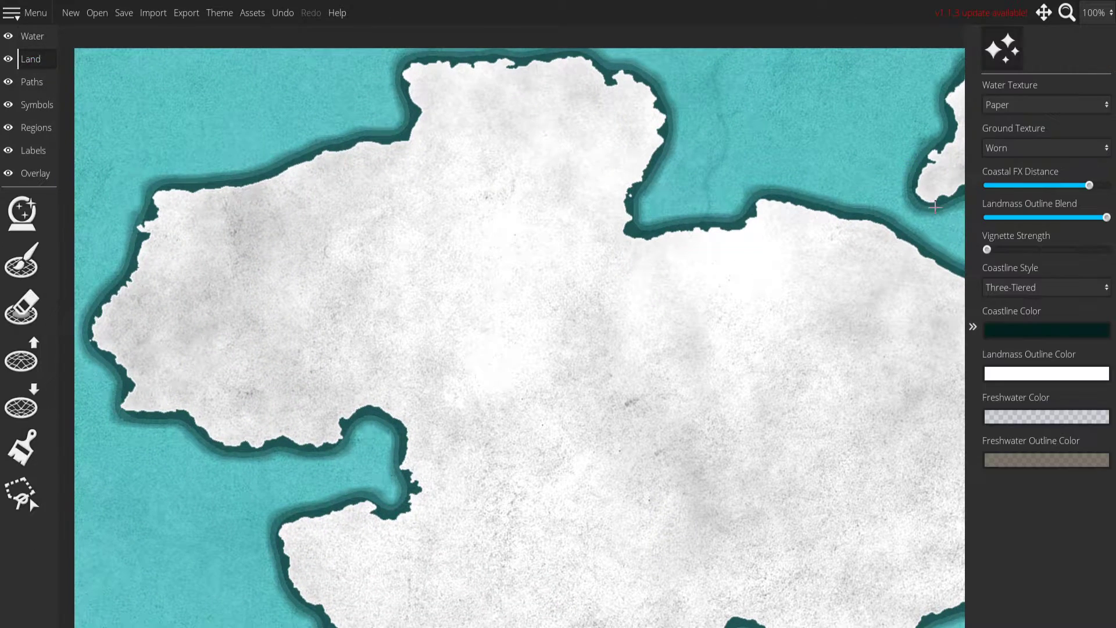
left_click(1033, 143)
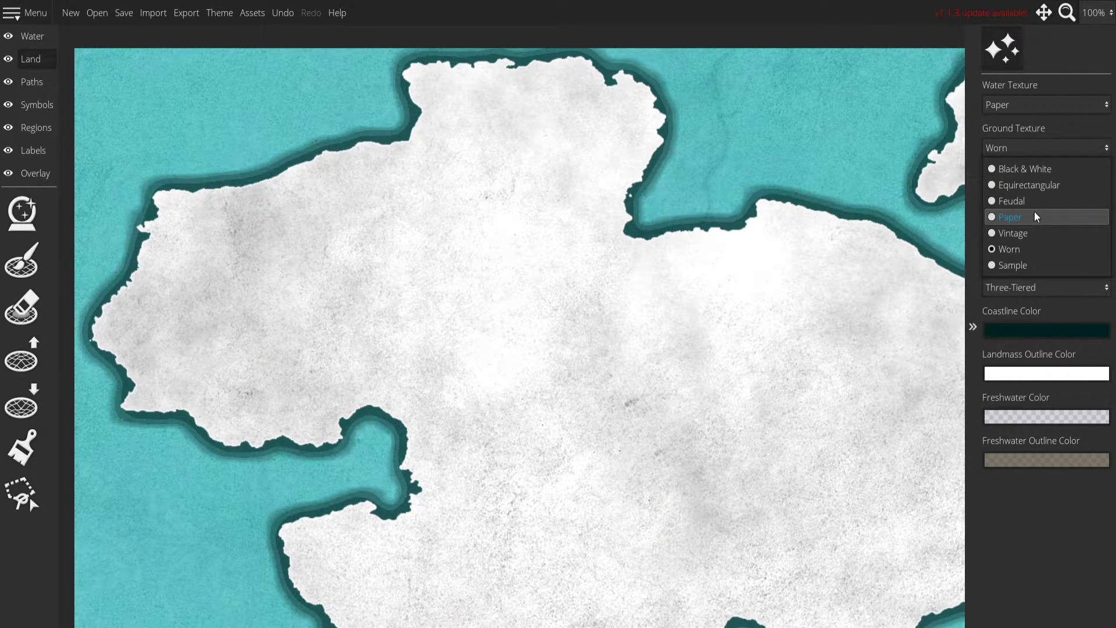
left_click(1035, 214)
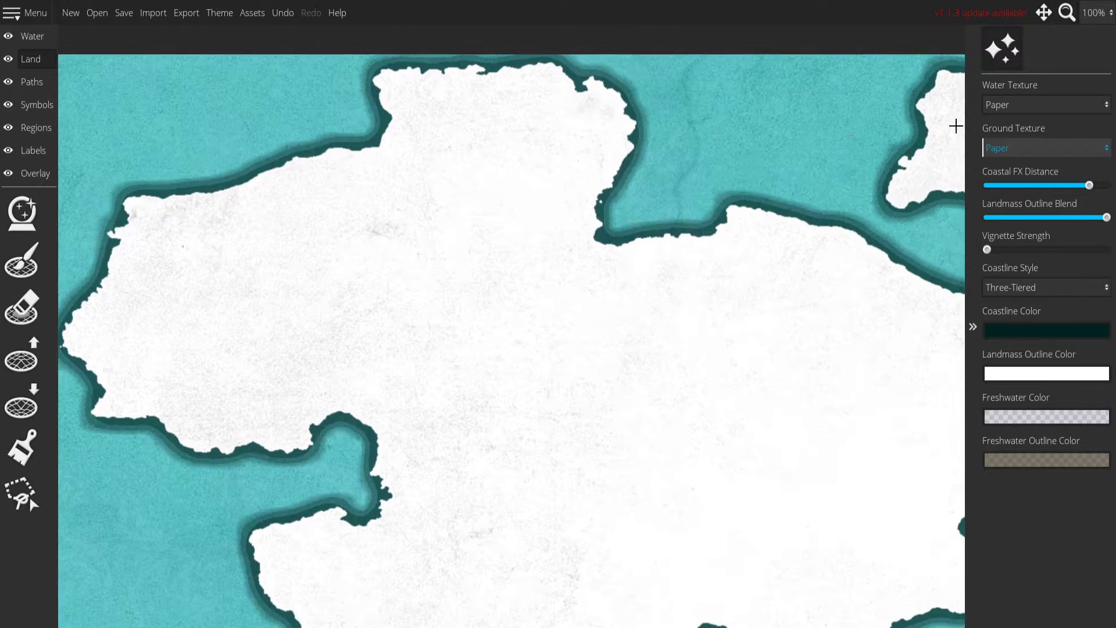
left_click(1024, 144)
left_click(1020, 172)
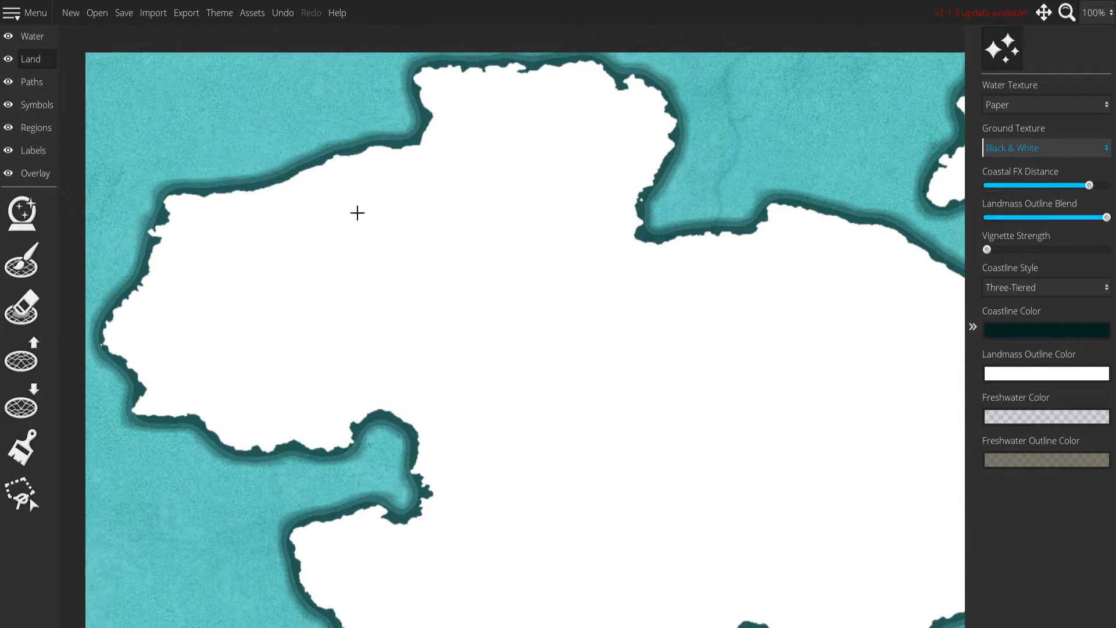
left_click(1025, 150)
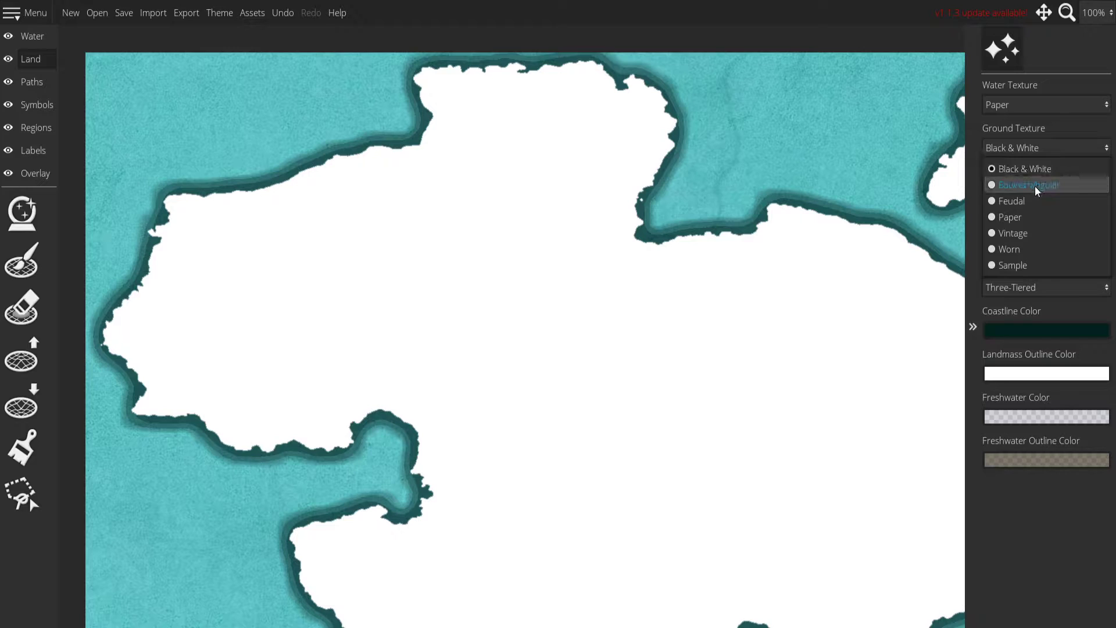
left_click(1035, 186)
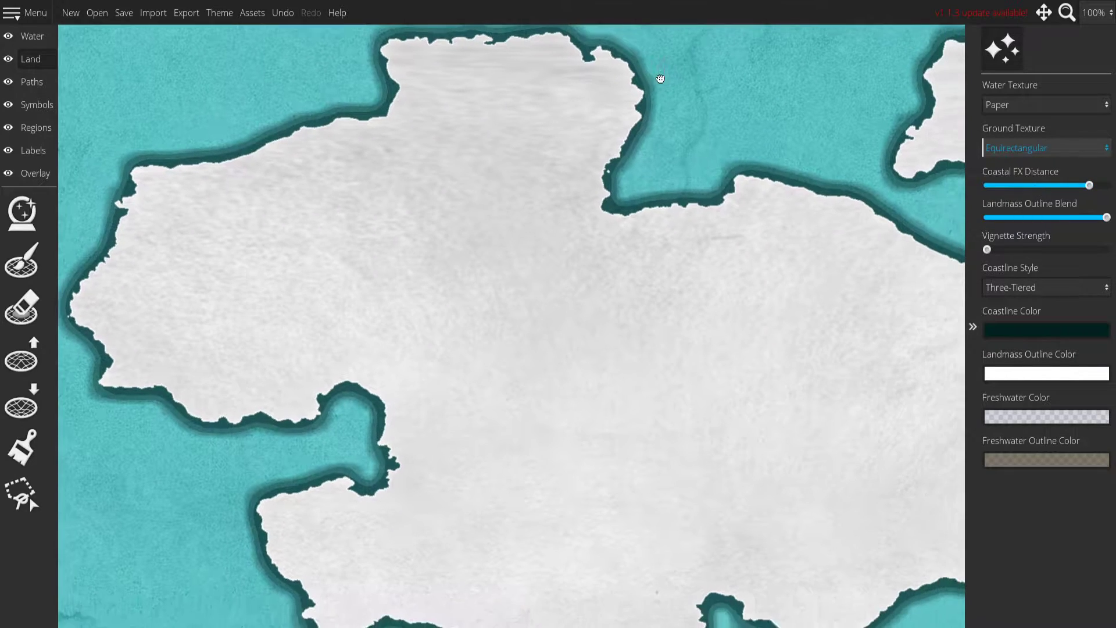
Try the Feudal and Vintage ground textures, restore Worn and review it across the continent.
left_click(1003, 146)
left_click(1013, 202)
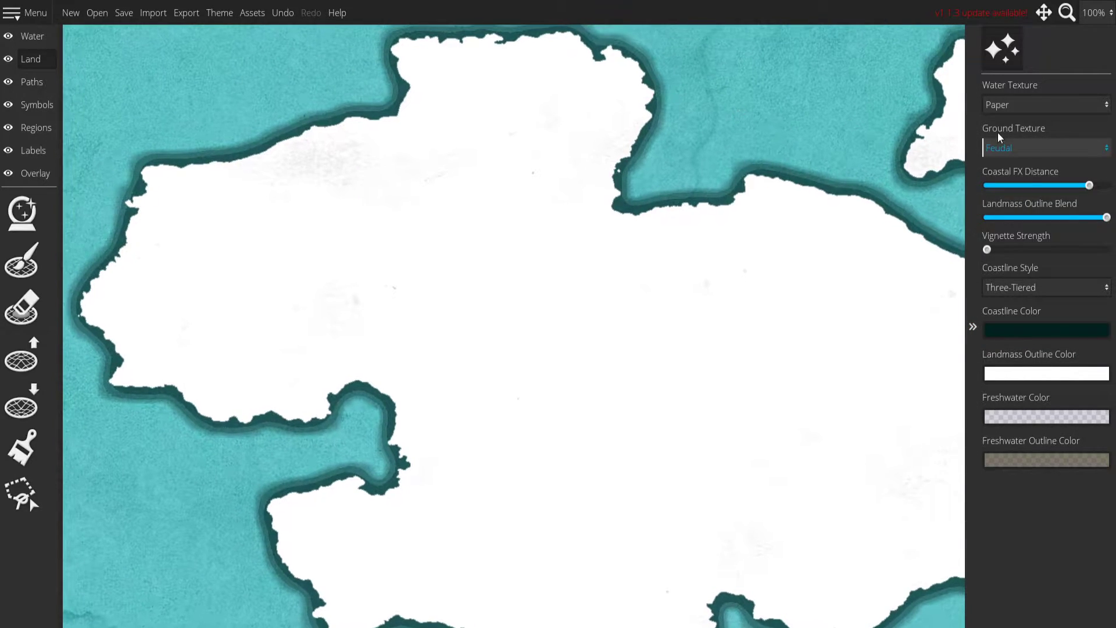
left_click(995, 147)
left_click(1015, 234)
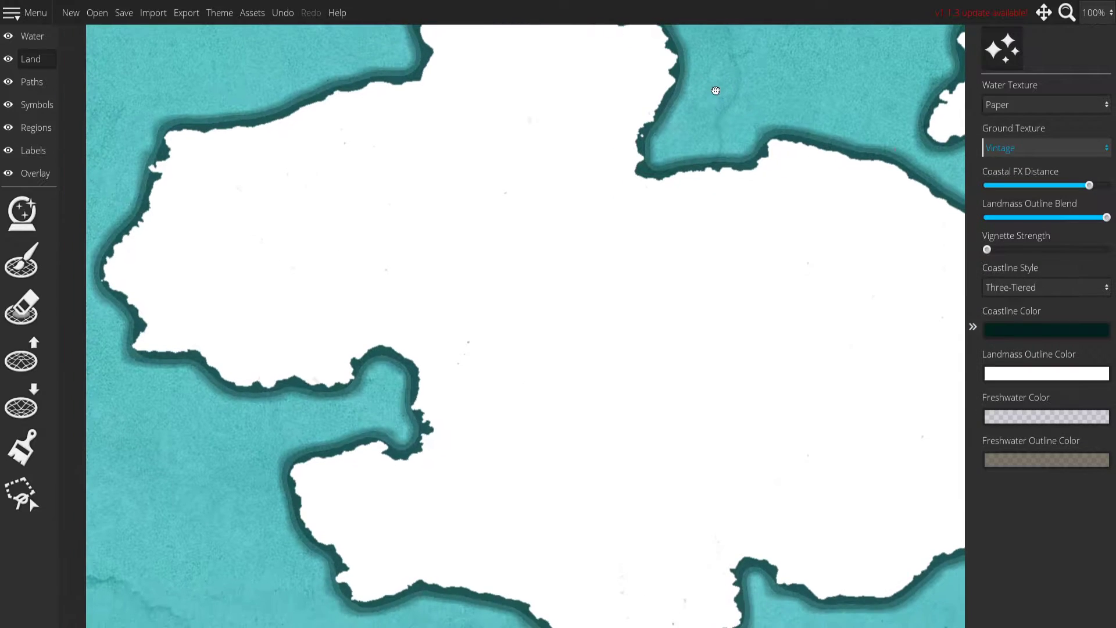
left_click(1059, 148)
left_click(1010, 249)
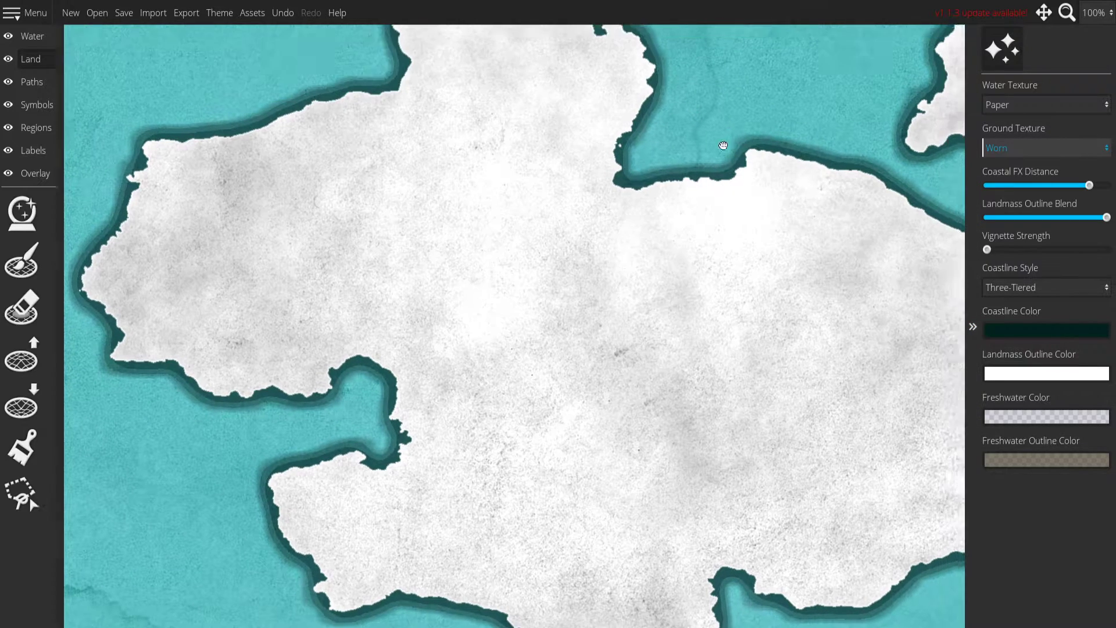
left_click_drag(349, 303, 405, 163)
left_click_drag(633, 310, 649, 188)
left_click_drag(378, 97, 486, 278)
left_click_drag(390, 204, 389, 240)
left_click_drag(325, 198, 321, 231)
left_click_drag(594, 210, 527, 187)
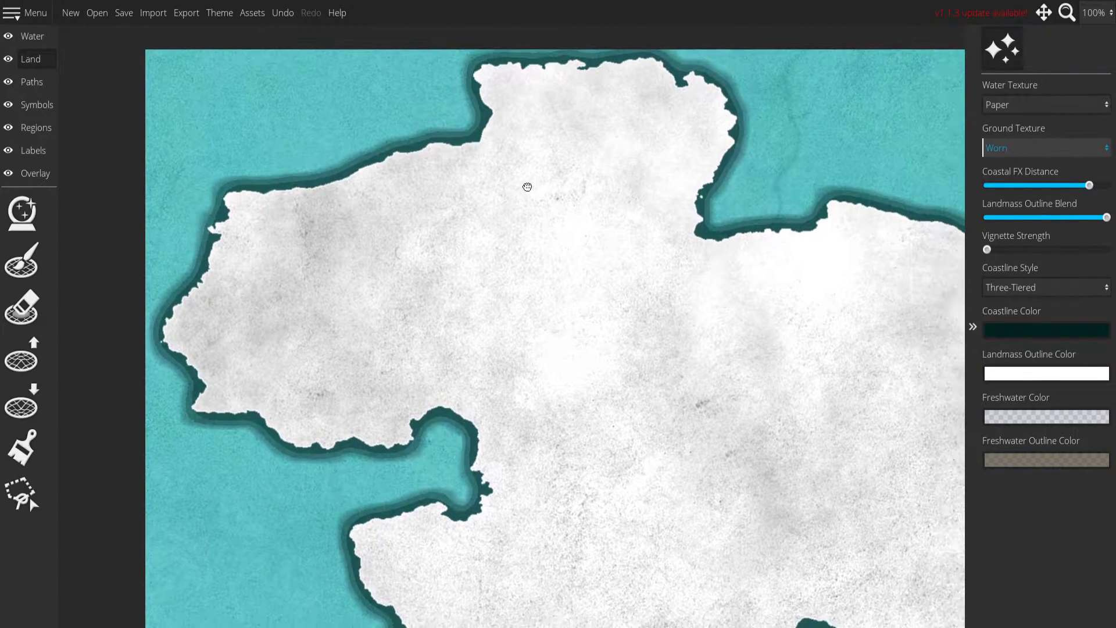
Fill all the land with the Ice [L] (74) color and inspect it across the map.
left_click(50, 464)
left_click(1038, 467)
left_click(1070, 340)
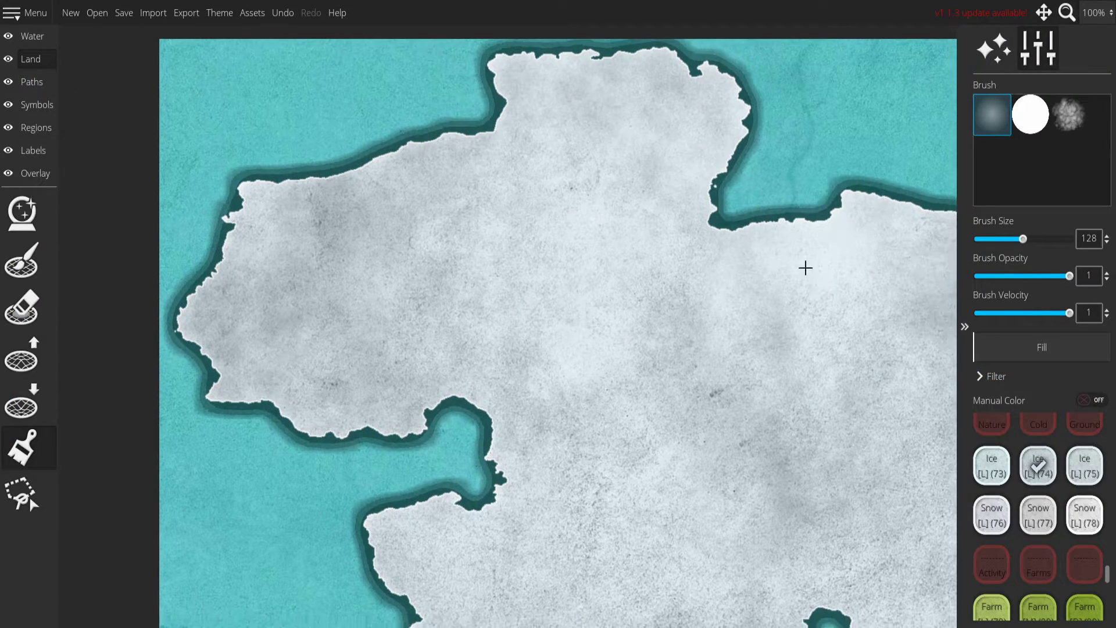
left_click_drag(571, 309, 322, 155)
mouse_move(574, 264)
left_mouse_down()
mouse_move(322, 384)
mouse_move(543, 466)
left_mouse_up()
left_click_drag(254, 304, 415, 286)
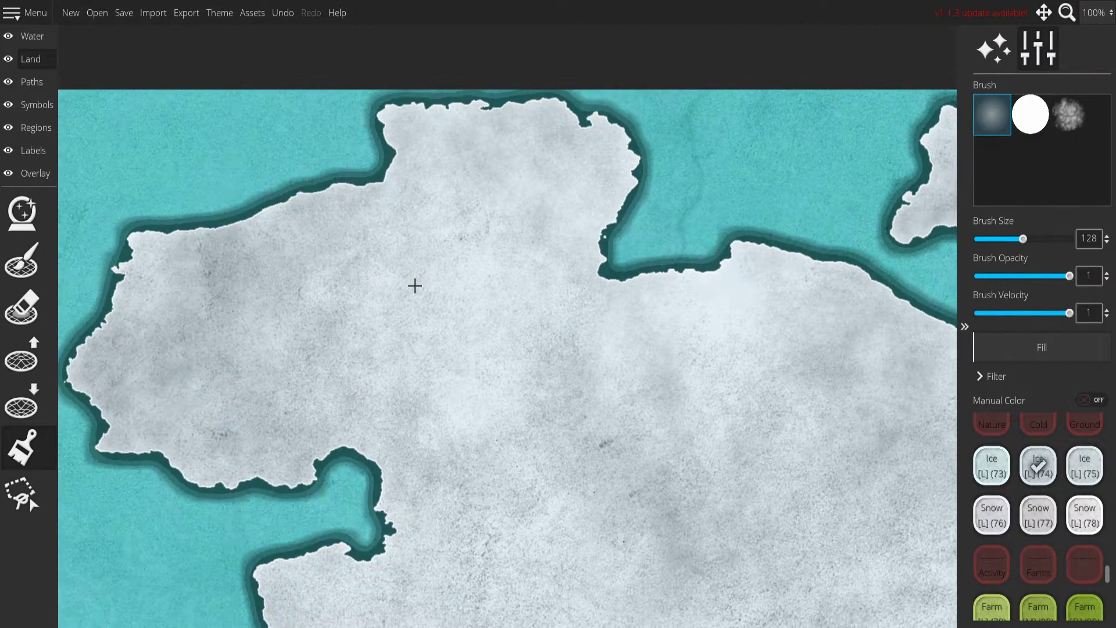
left_click_drag(514, 192, 530, 27)
left_click_drag(618, 125, 662, 359)
left_click_drag(344, 291, 340, 263)
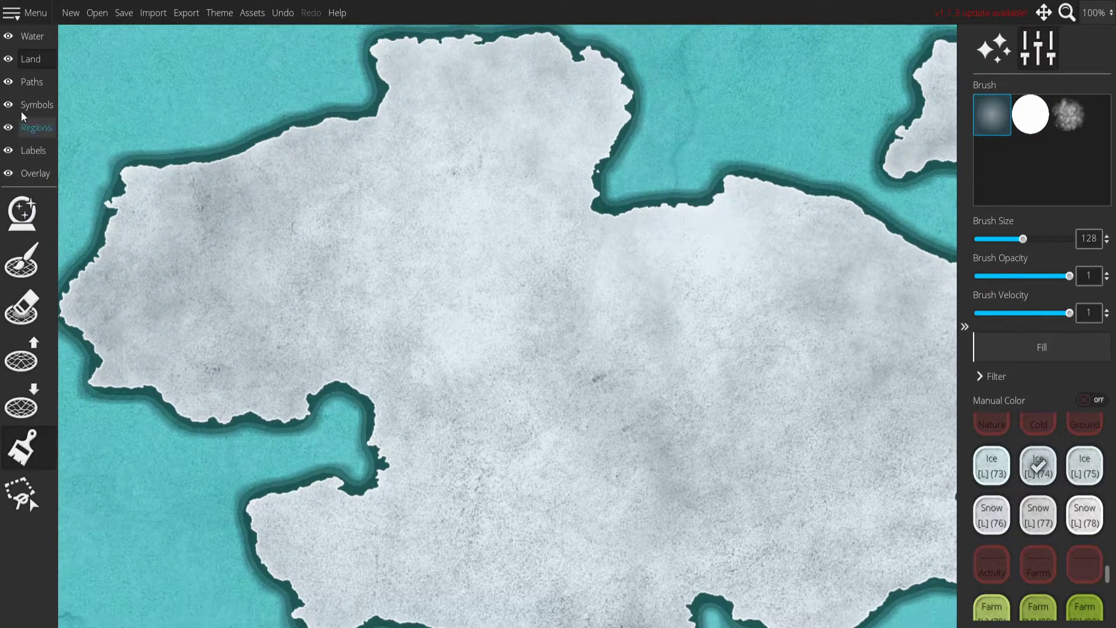
Place a cluster of lakes in the middle of the continent, using brush size 260, roughness 0.95 and detail 2.
left_click(37, 105)
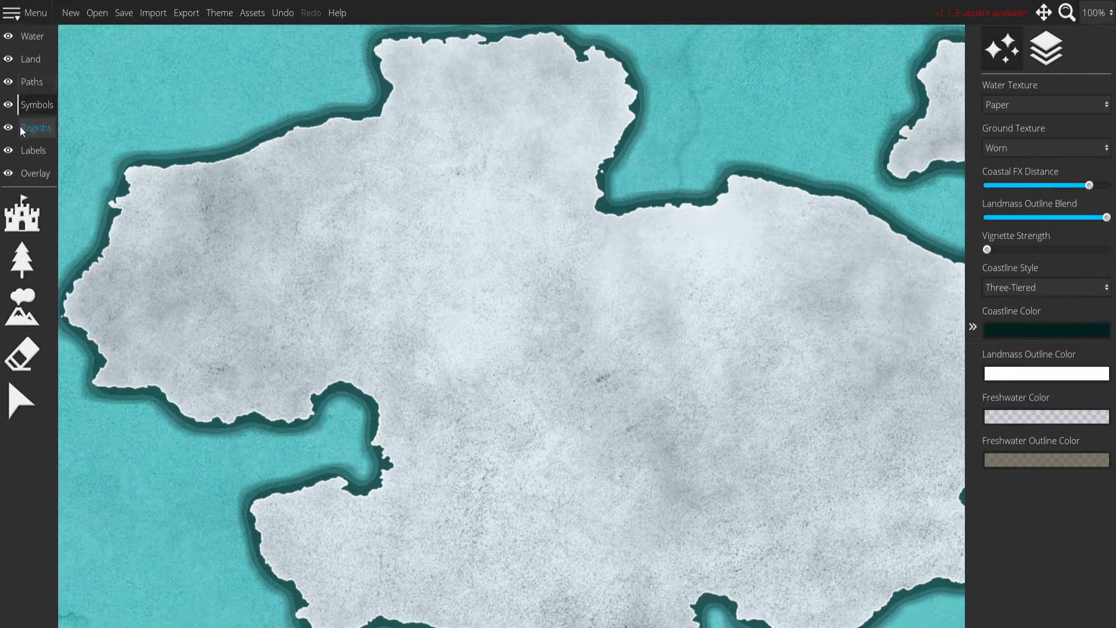
left_click(33, 63)
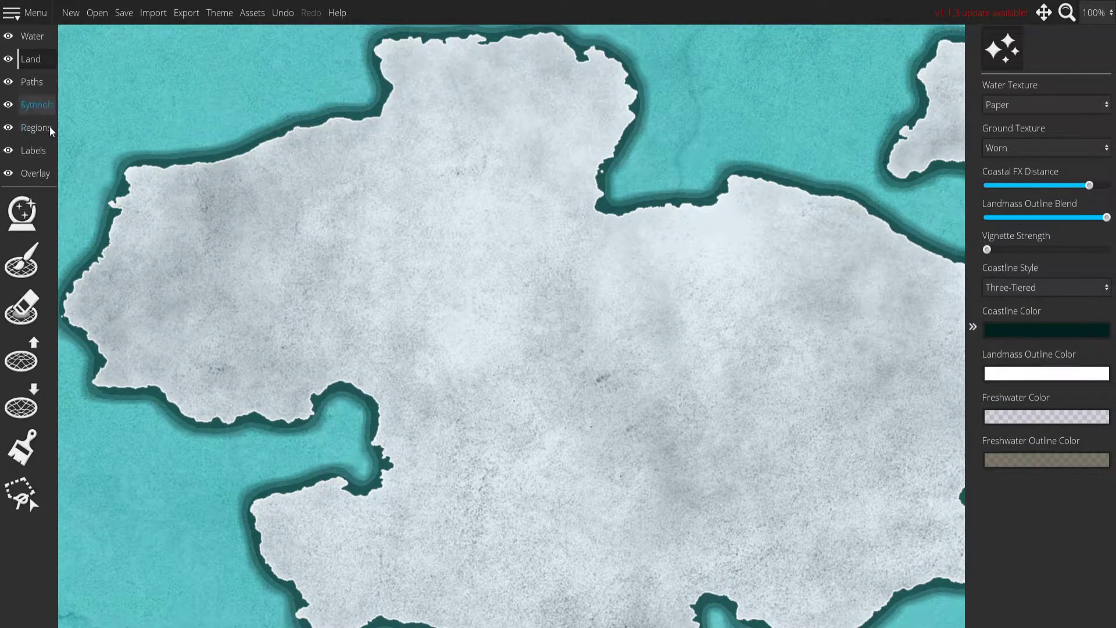
left_click(34, 39)
left_click(29, 309)
mouse_move(532, 328)
left_mouse_down()
mouse_move(433, 245)
mouse_move(505, 316)
left_mouse_up()
scroll(504, 316, "down", 2)
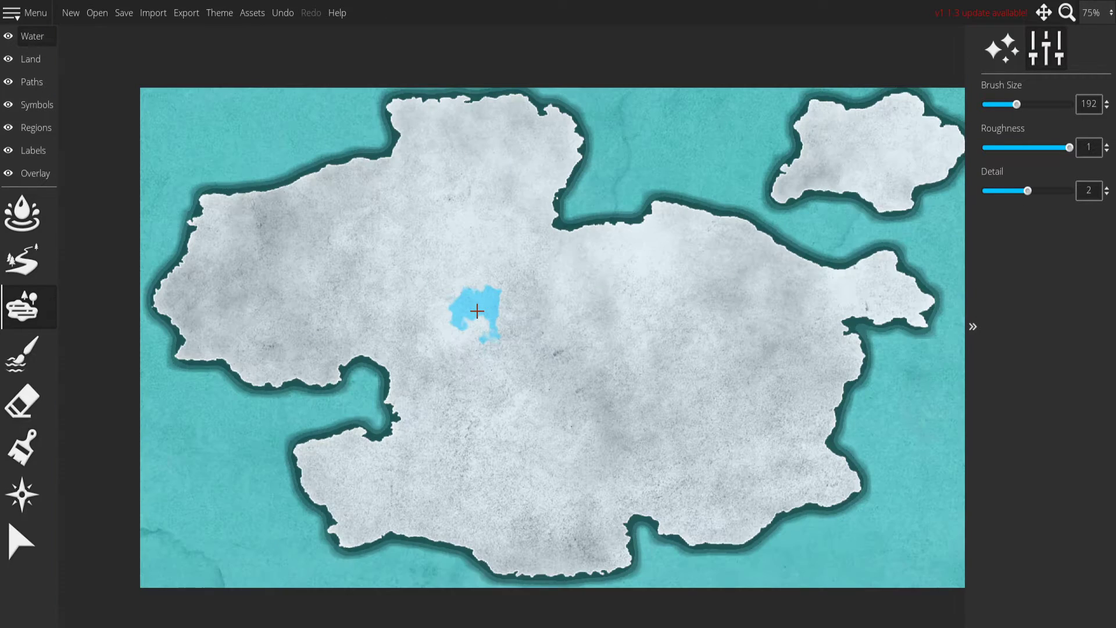
scroll(476, 308, "up", 17)
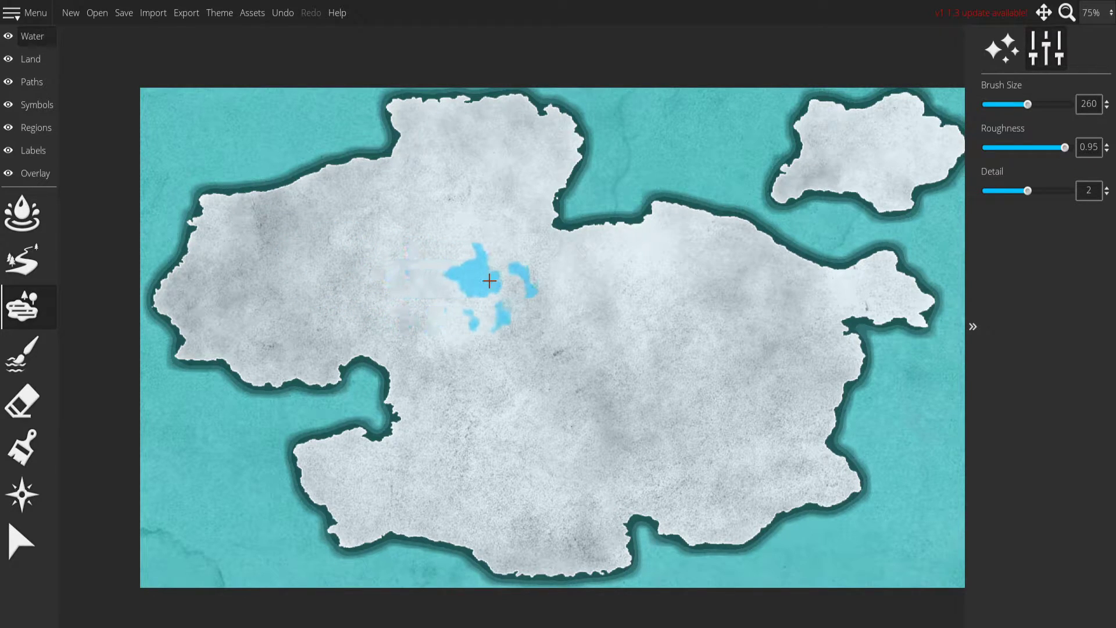
left_click(468, 295)
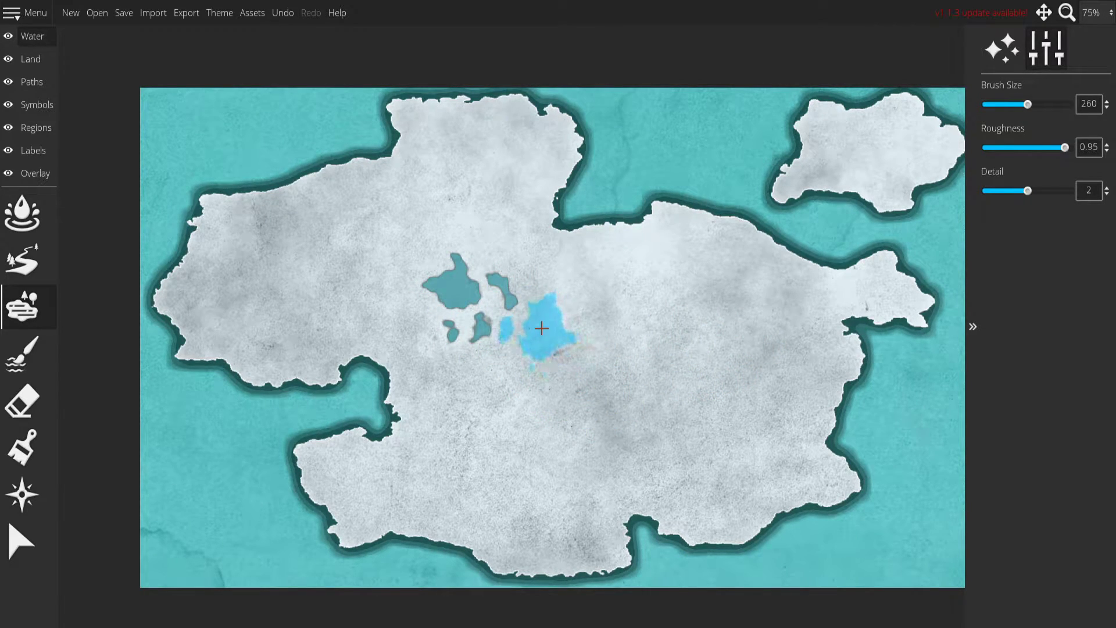
left_click(540, 324)
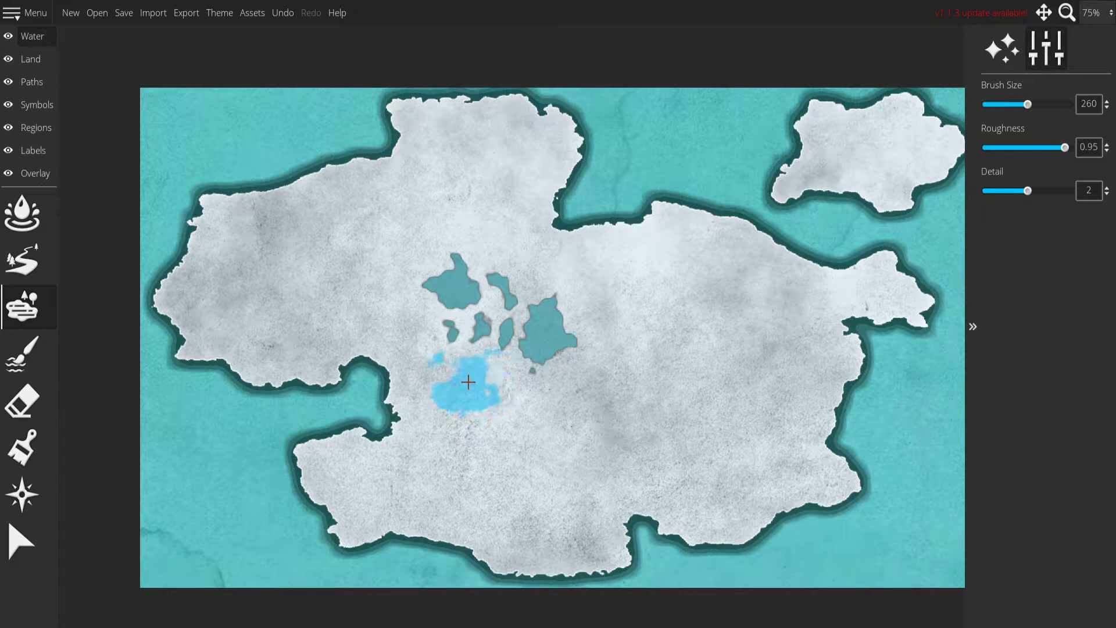
left_click(475, 379)
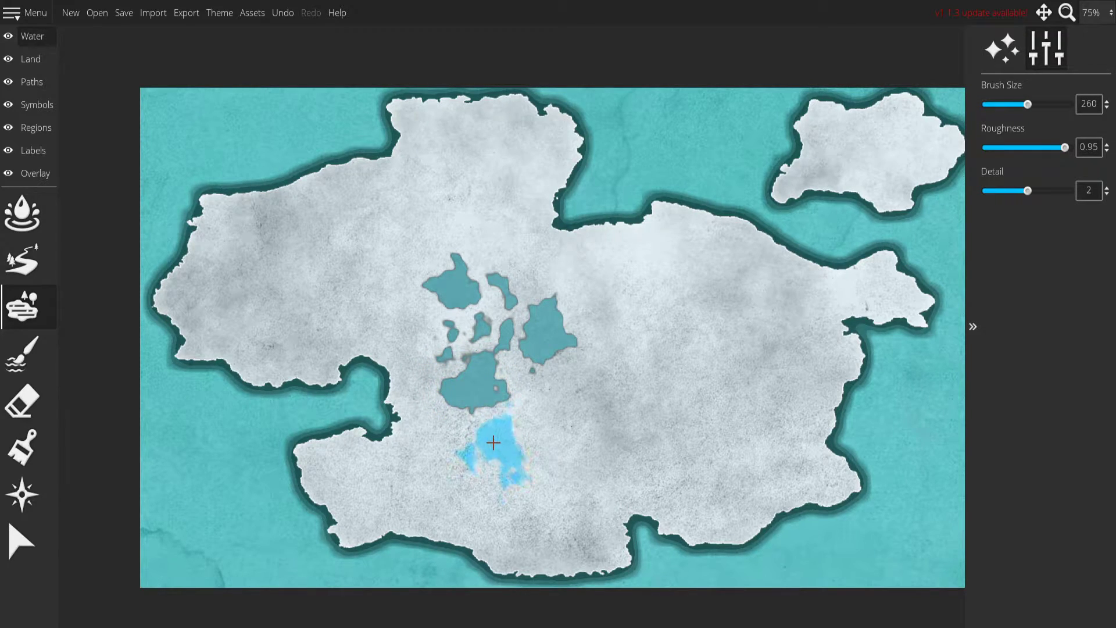
Erase the stray freshwater specks between and around the lakes, using eraser sizes 44, 28 and 16.
scroll(493, 287, "up", 4)
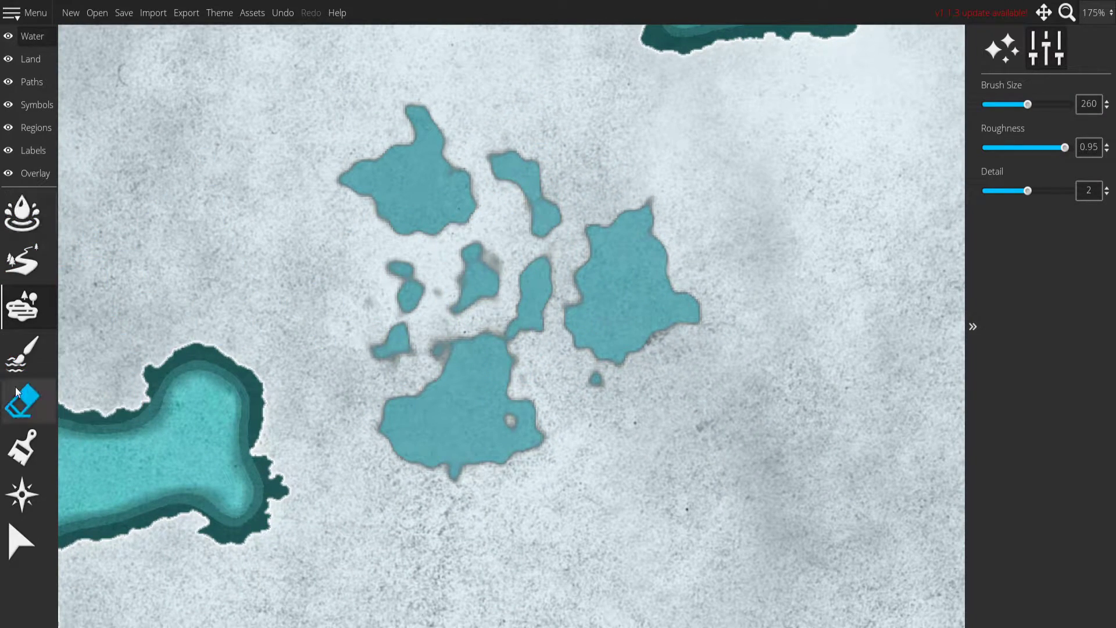
left_click(33, 357)
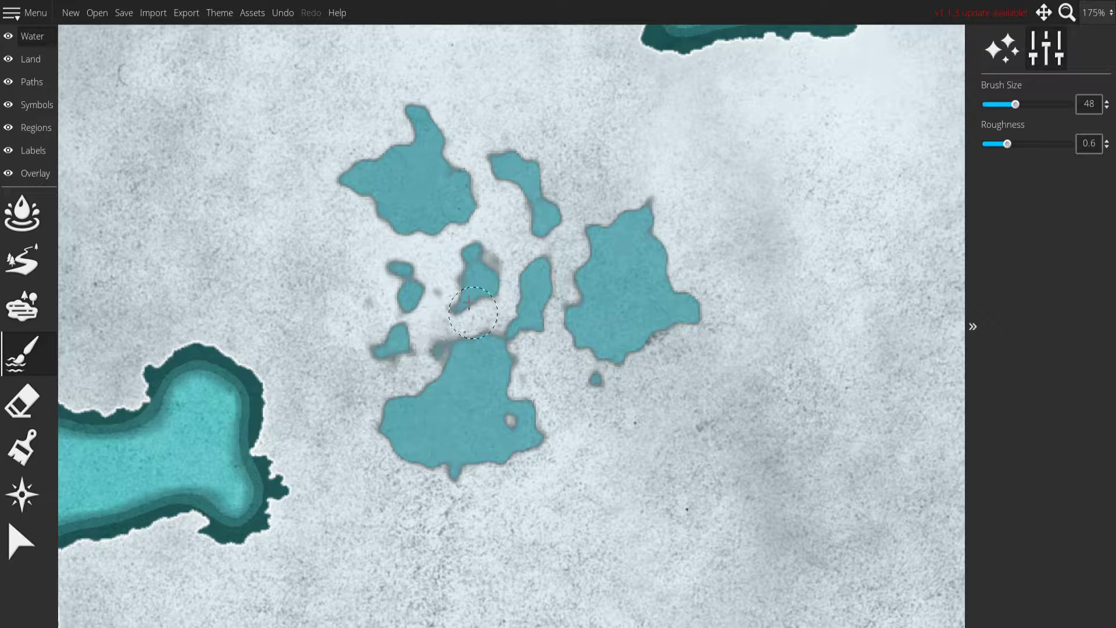
left_click(32, 400)
key("bracketleft")
key("bracketleft")
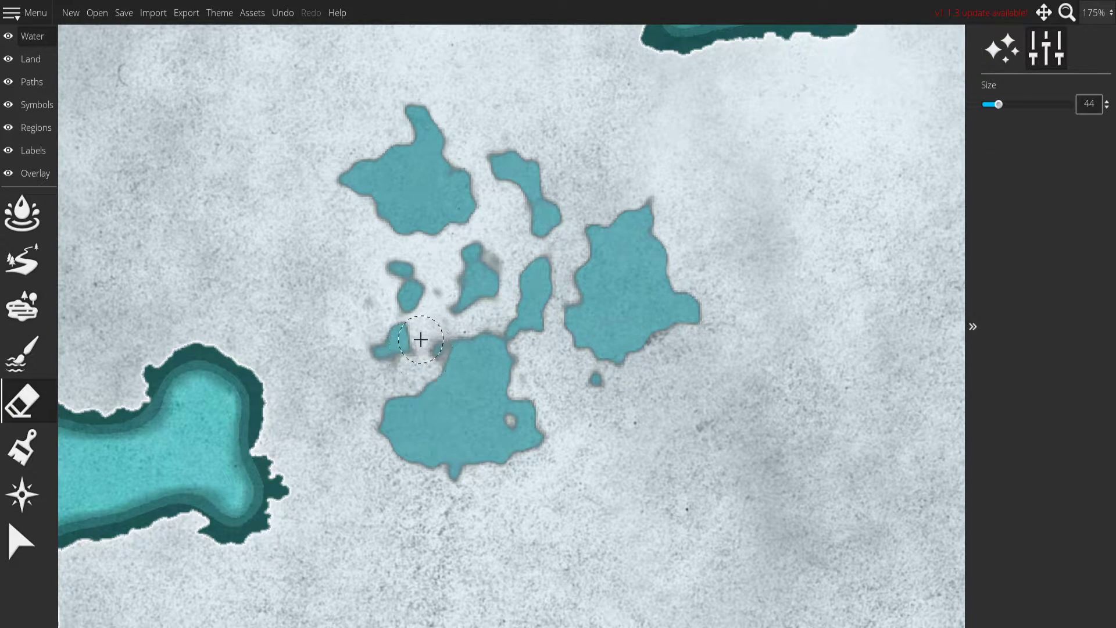
mouse_move(442, 337)
left_mouse_down()
mouse_move(425, 364)
mouse_move(457, 304)
left_mouse_up()
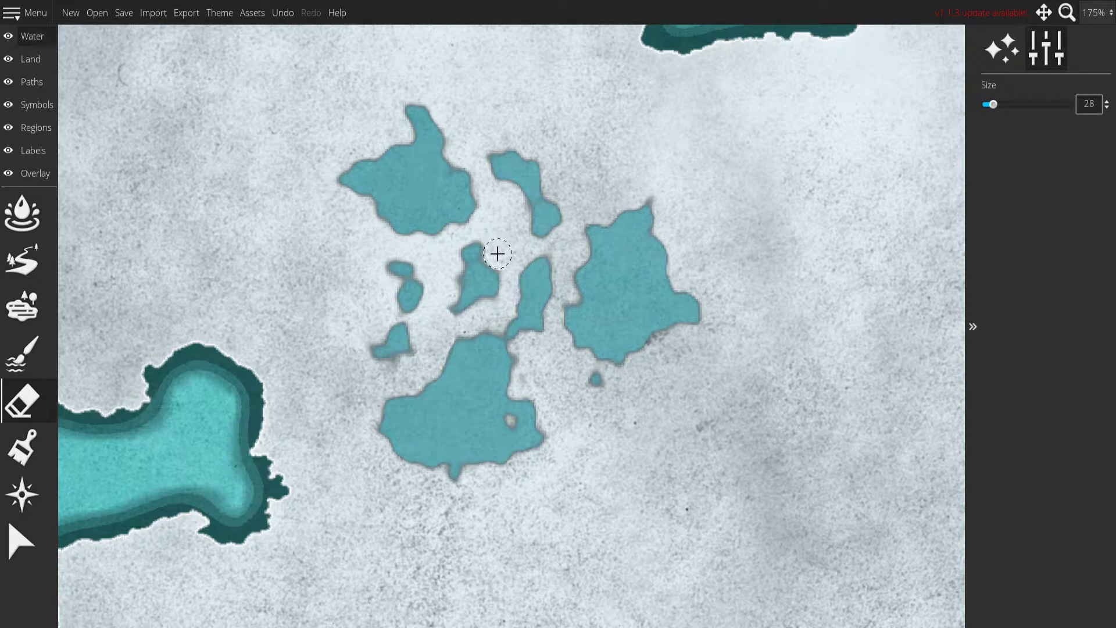
left_click_drag(526, 350, 528, 375)
mouse_move(593, 215)
left_mouse_down()
mouse_move(560, 260)
mouse_move(579, 316)
left_mouse_up()
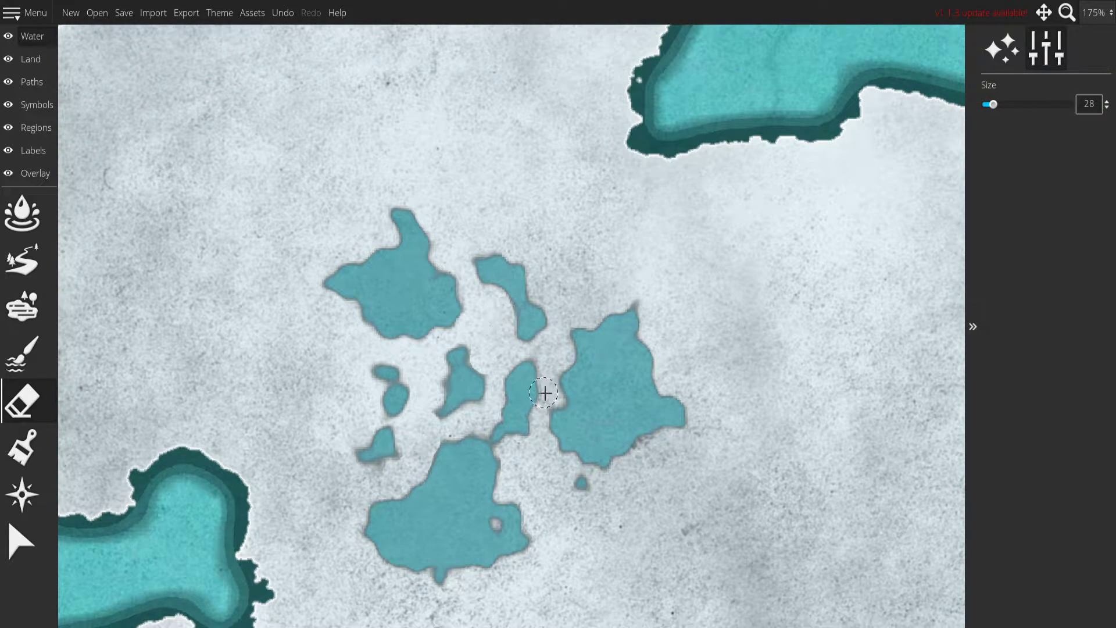
scroll(544, 406, "down", 6)
left_click_drag(697, 458, 661, 422)
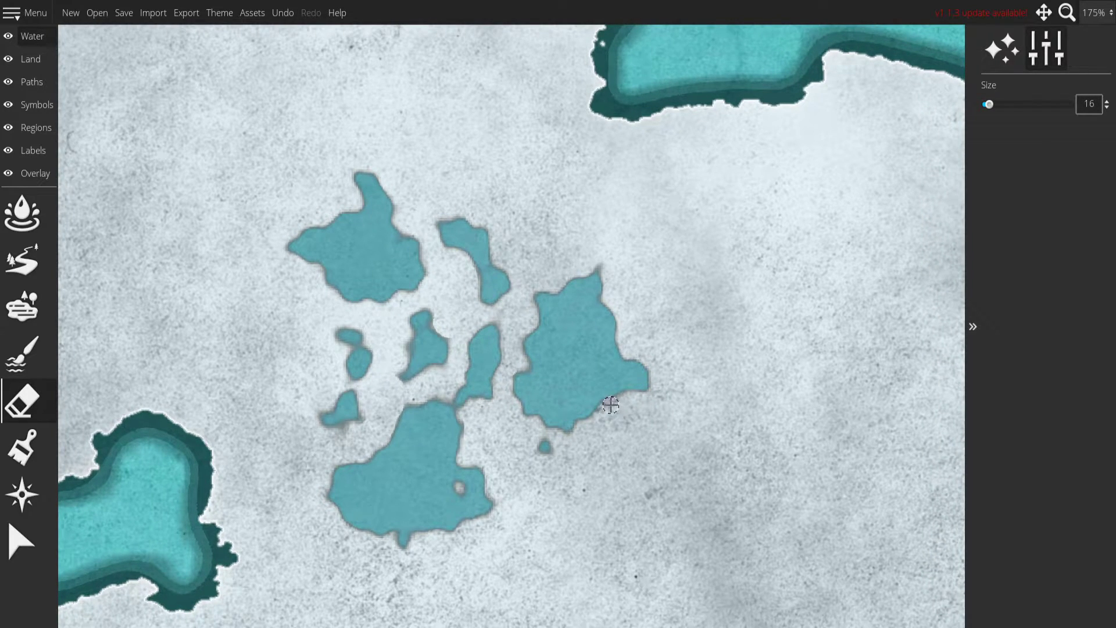
left_click_drag(571, 427, 599, 389)
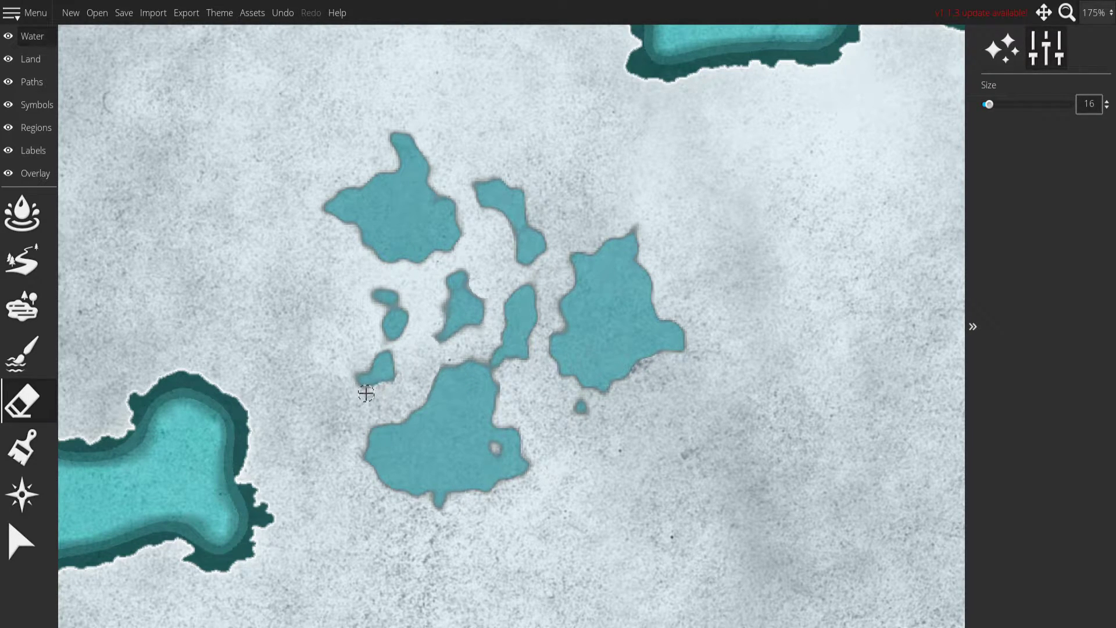
Erase the tiny land speck in the sea inlet north of the lakes with a size 12 land eraser.
mouse_move(607, 172)
left_mouse_down()
mouse_move(493, 312)
mouse_move(476, 424)
mouse_move(456, 465)
left_mouse_up()
mouse_move(466, 309)
left_mouse_down()
mouse_move(424, 354)
mouse_move(568, 374)
mouse_move(662, 276)
left_mouse_up()
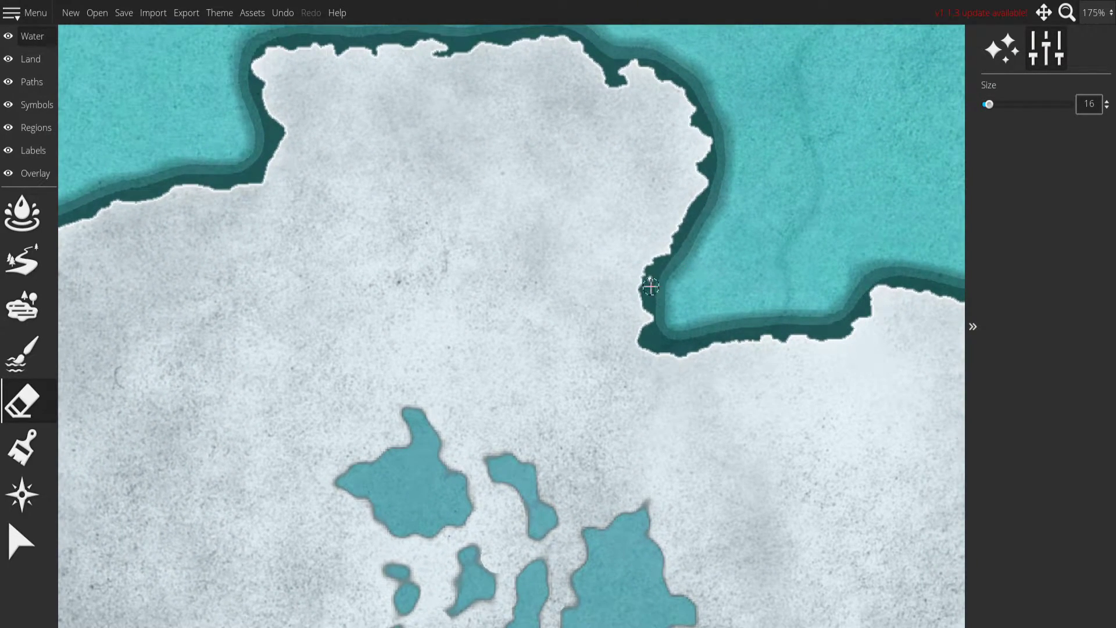
left_click(19, 59)
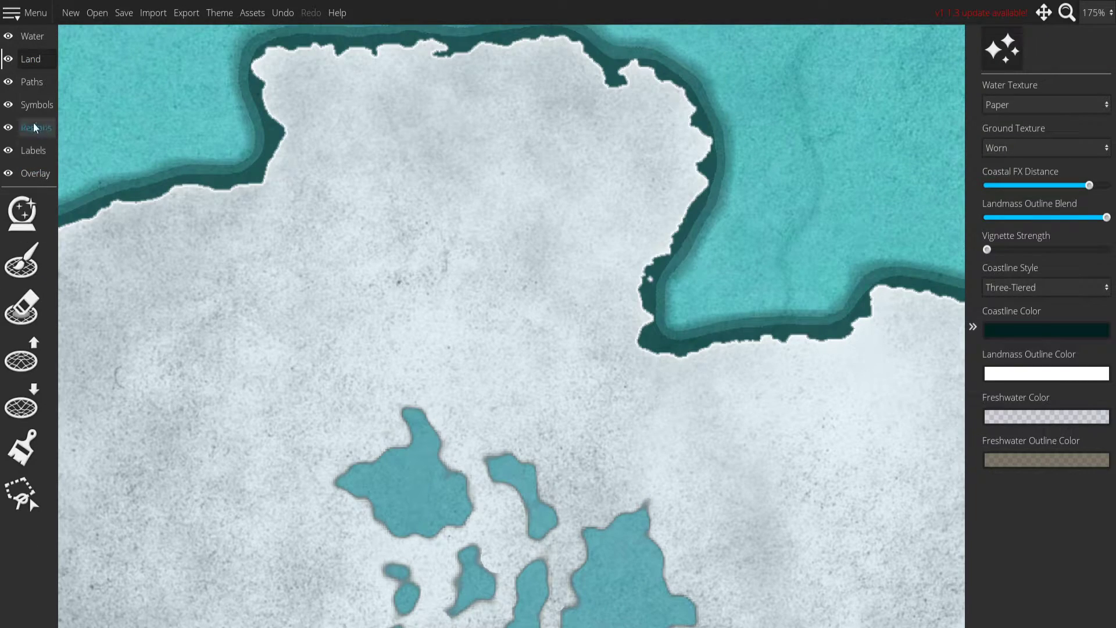
left_click(22, 260)
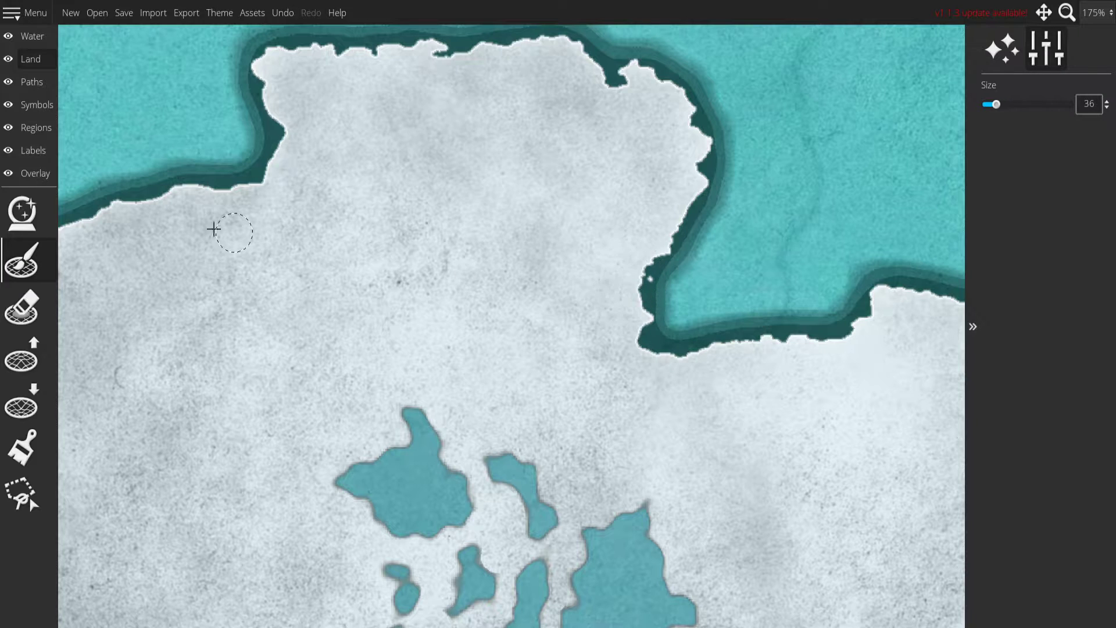
left_click(22, 307)
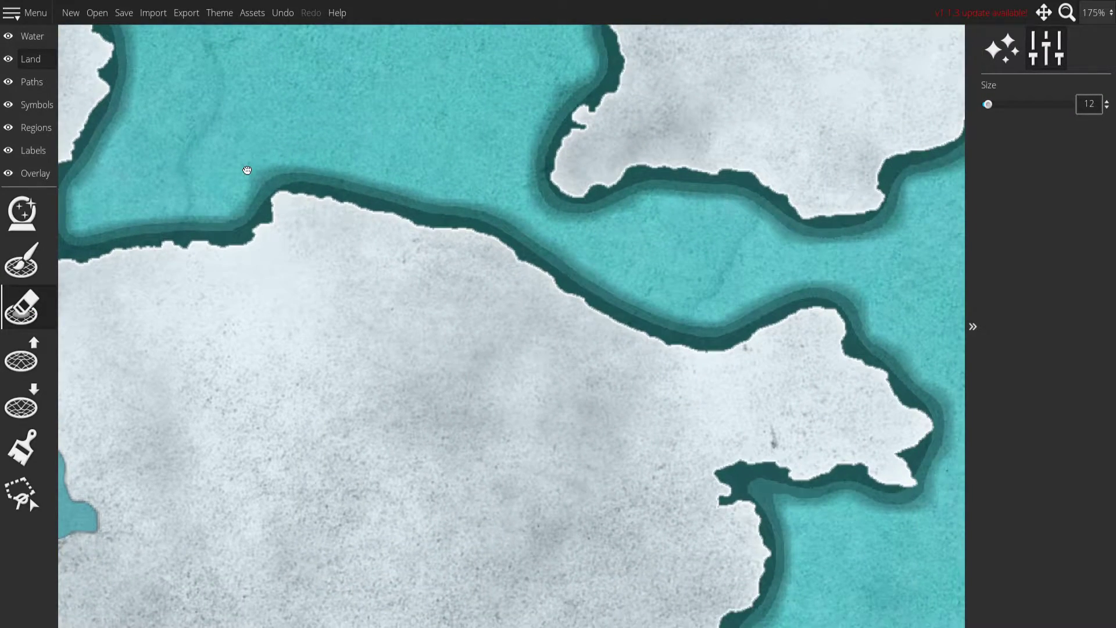
left_click_drag(244, 170, 194, 329)
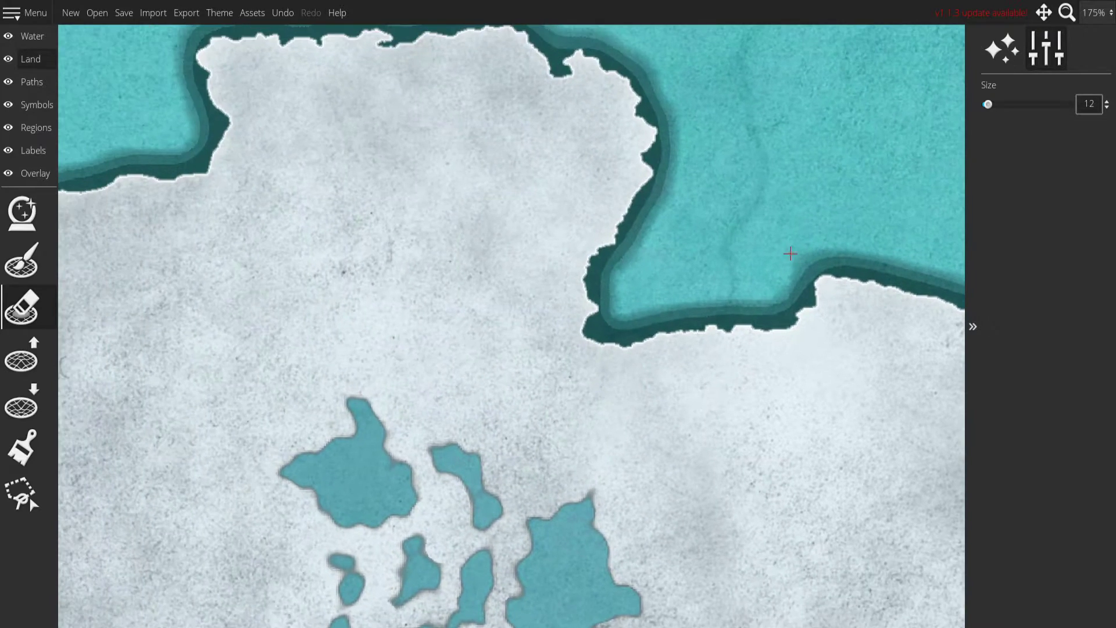
Set the Freshwater Color to a semi-transparent neutral grey, 7387878b, with alpha about 115.
left_click_drag(409, 357, 529, 130)
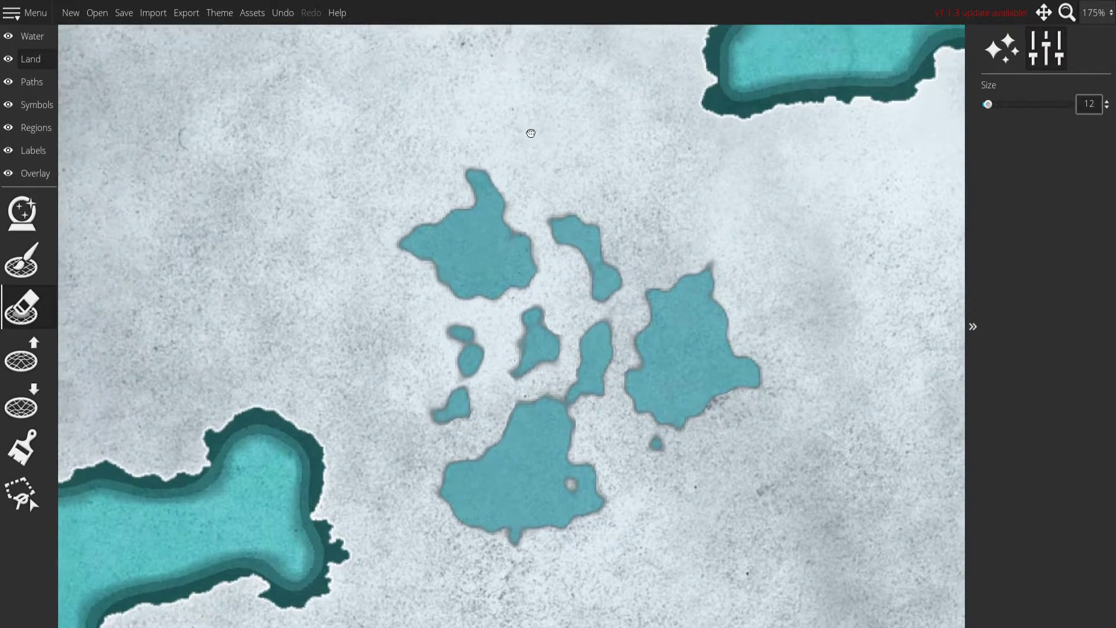
left_click(52, 35)
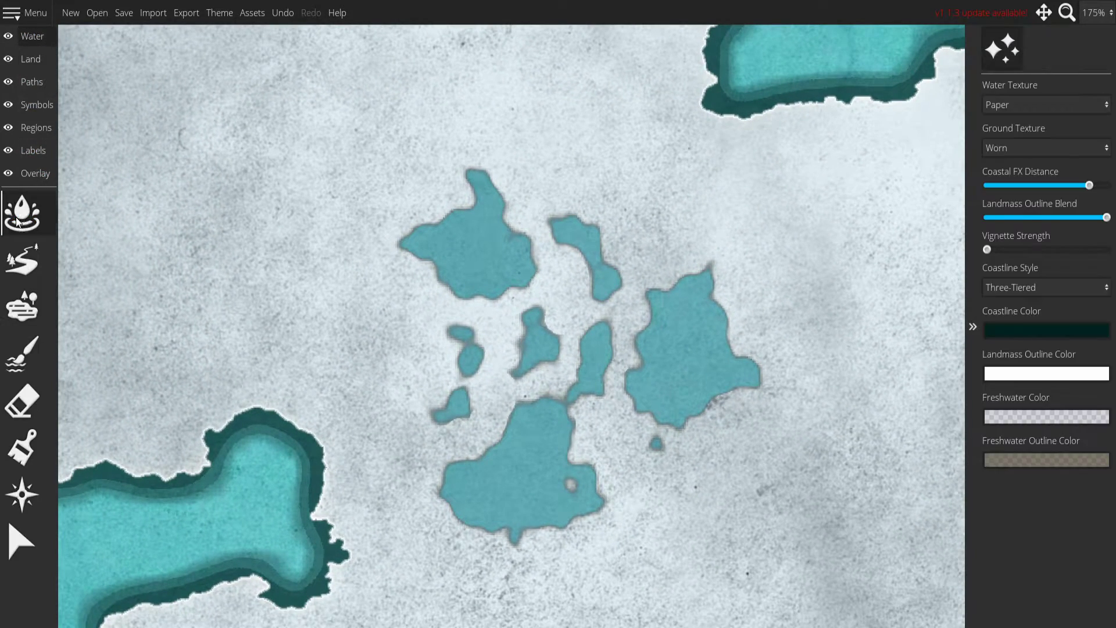
left_click(33, 59)
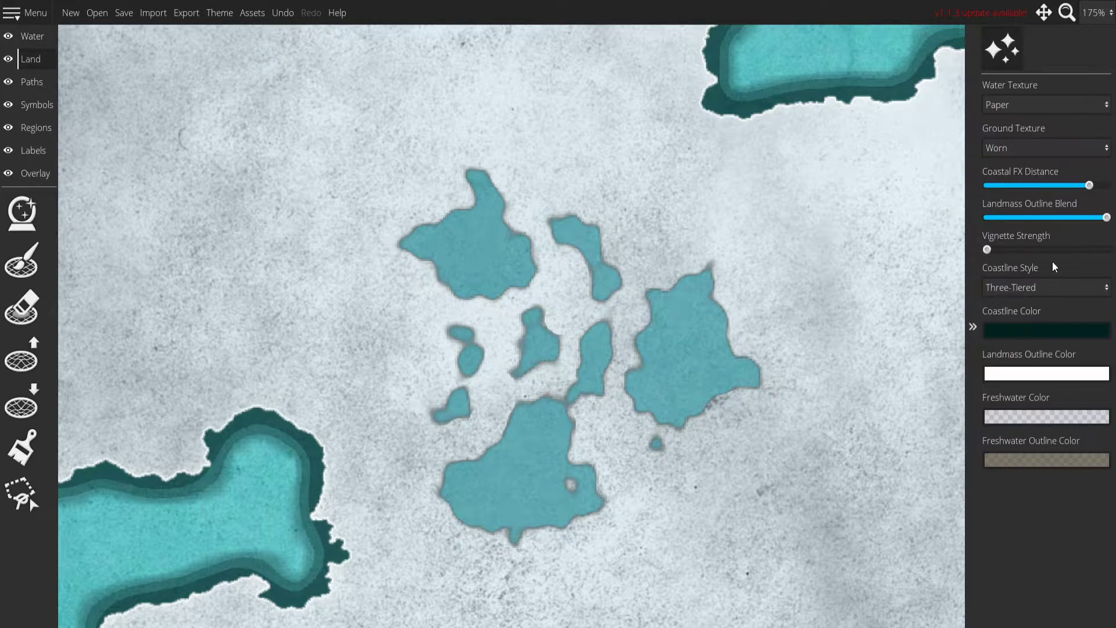
left_click(1034, 419)
key("space")
left_click_drag(560, 270, 582, 285)
left_click(1028, 414)
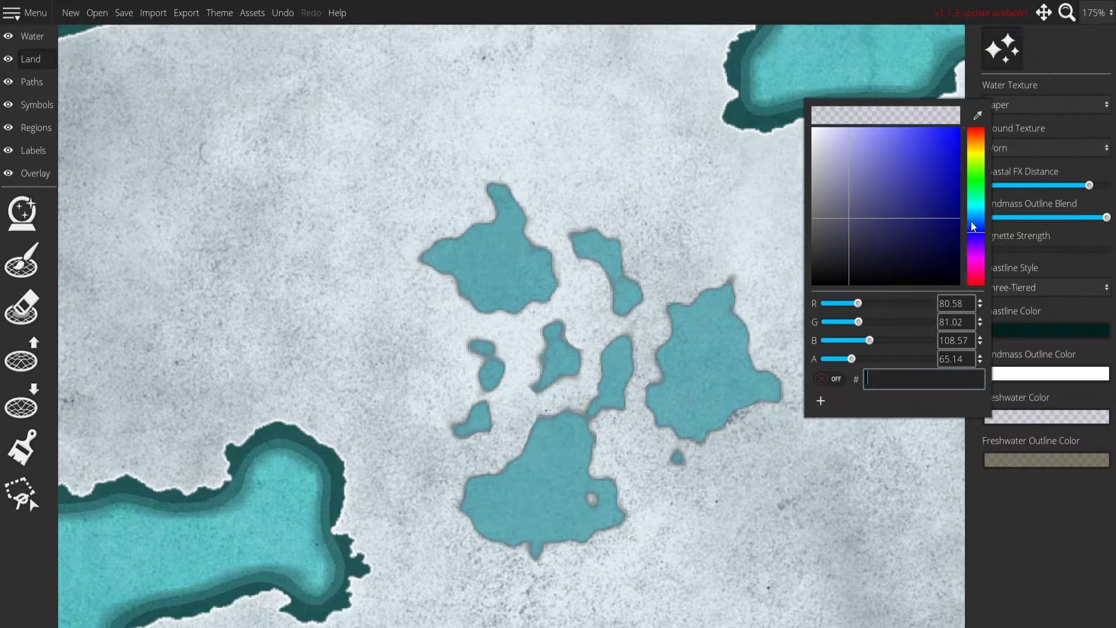
left_click_drag(837, 216, 816, 200)
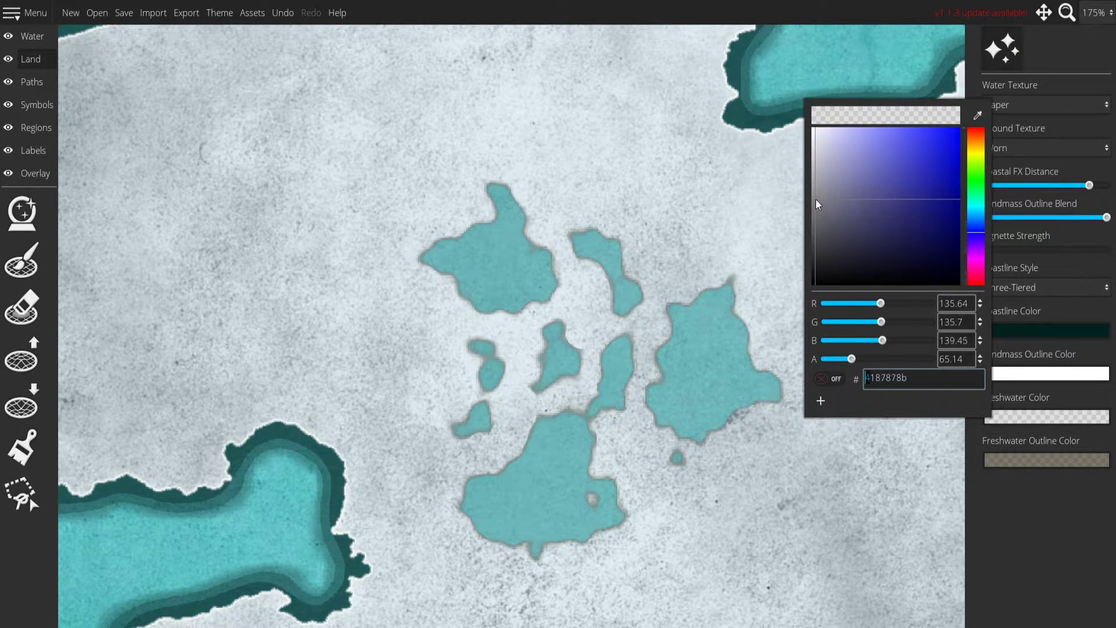
mouse_move(853, 359)
left_mouse_down()
mouse_move(933, 362)
mouse_move(873, 359)
left_mouse_up()
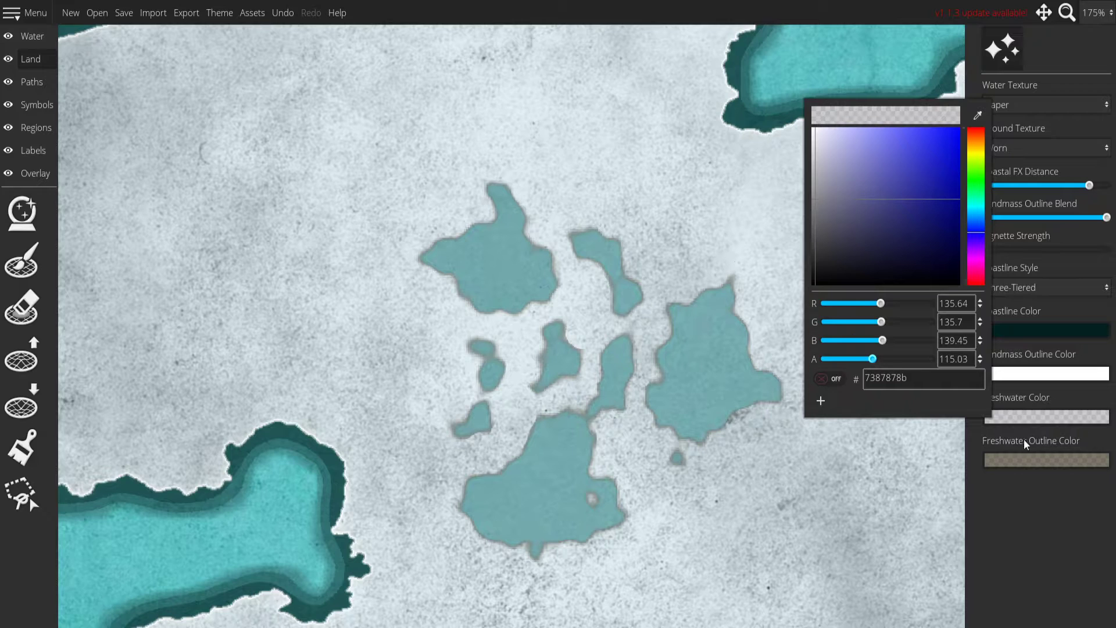
Set the Freshwater Outline Color to opaque black, 000000 with alpha 255.
left_click(1047, 460)
left_click_drag(879, 256, 769, 345)
left_click_drag(877, 405, 1045, 423)
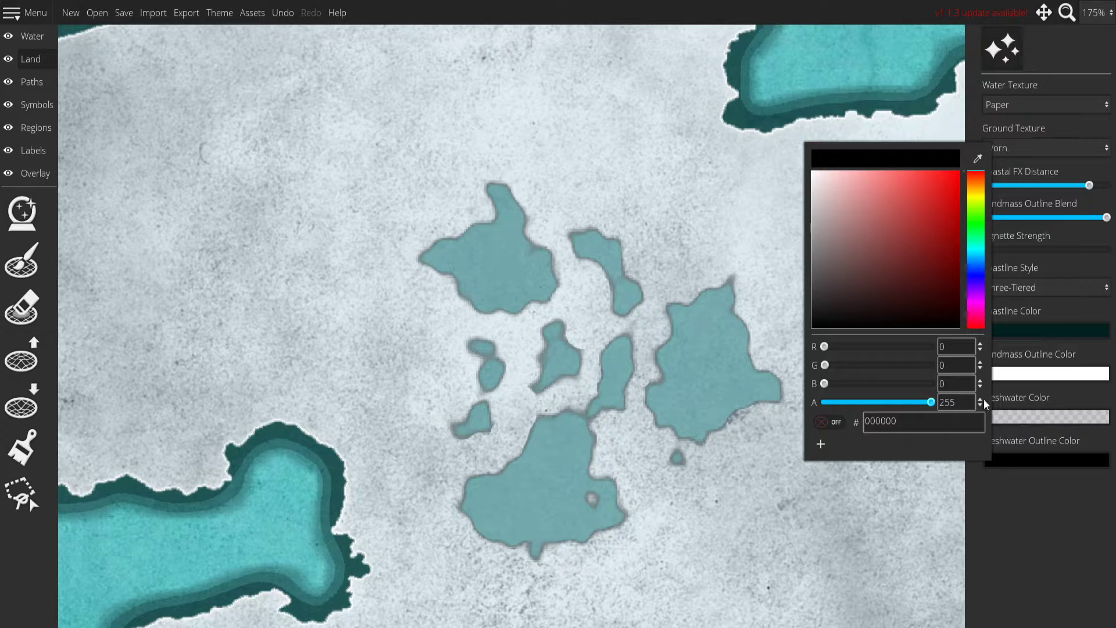
left_click_drag(894, 288, 741, 368)
left_click(1025, 504)
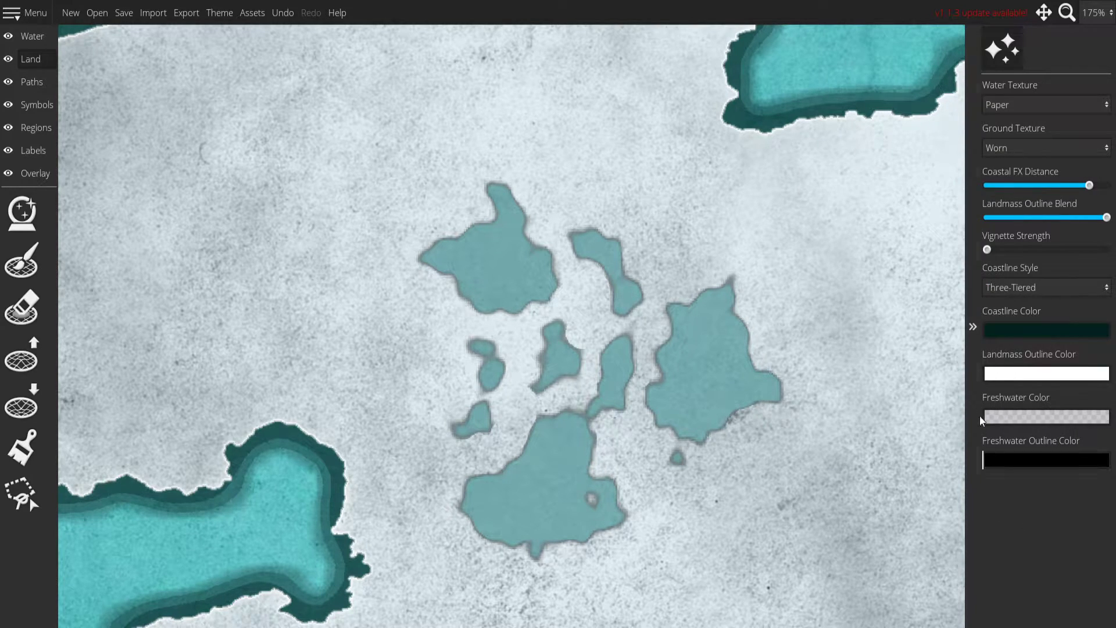
left_click_drag(770, 317, 715, 189)
left_click(23, 305)
left_click(22, 307)
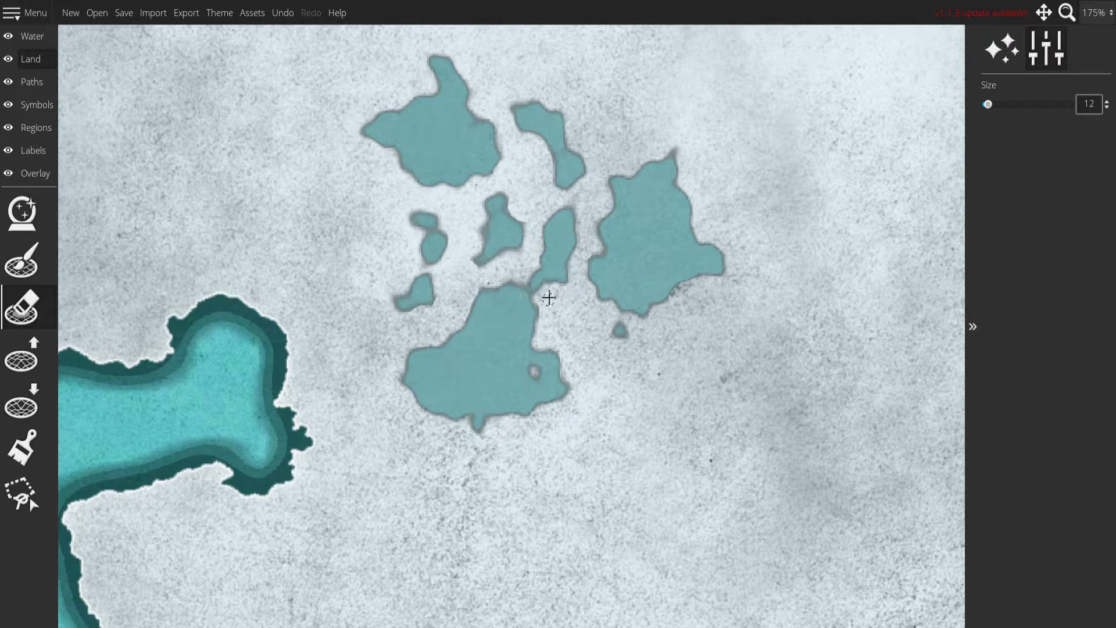
key("ctrl+z")
Paint freshwater over the thin neck joining the large southern lake to the narrow lake above it, reducing the brush size to 12.
left_click(32, 36)
left_click(22, 402)
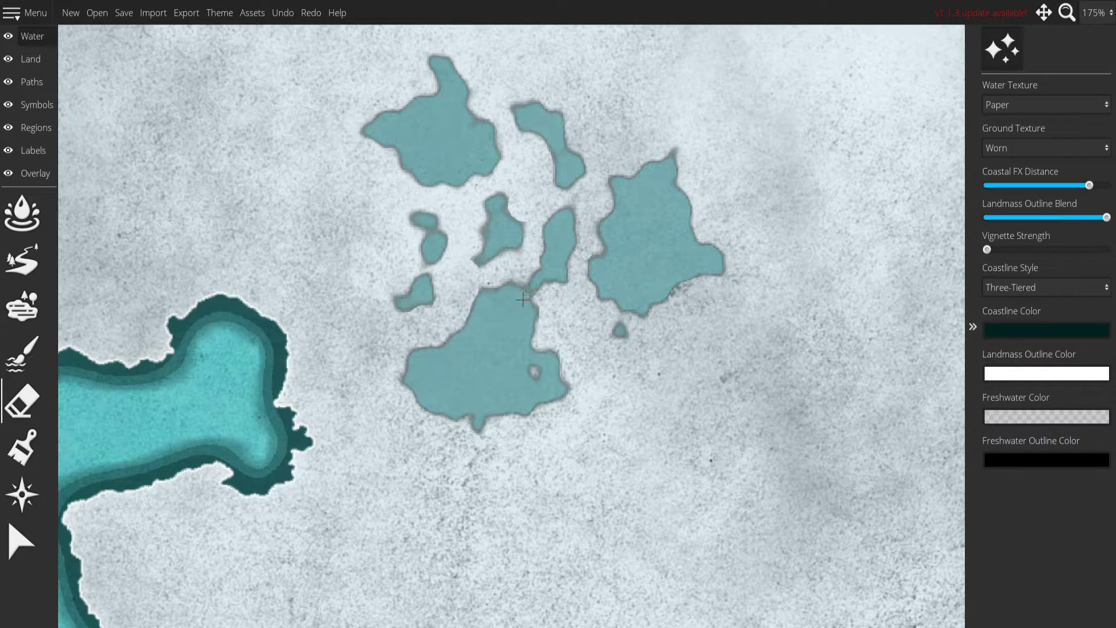
left_click(20, 352)
left_click_drag(531, 284, 491, 354)
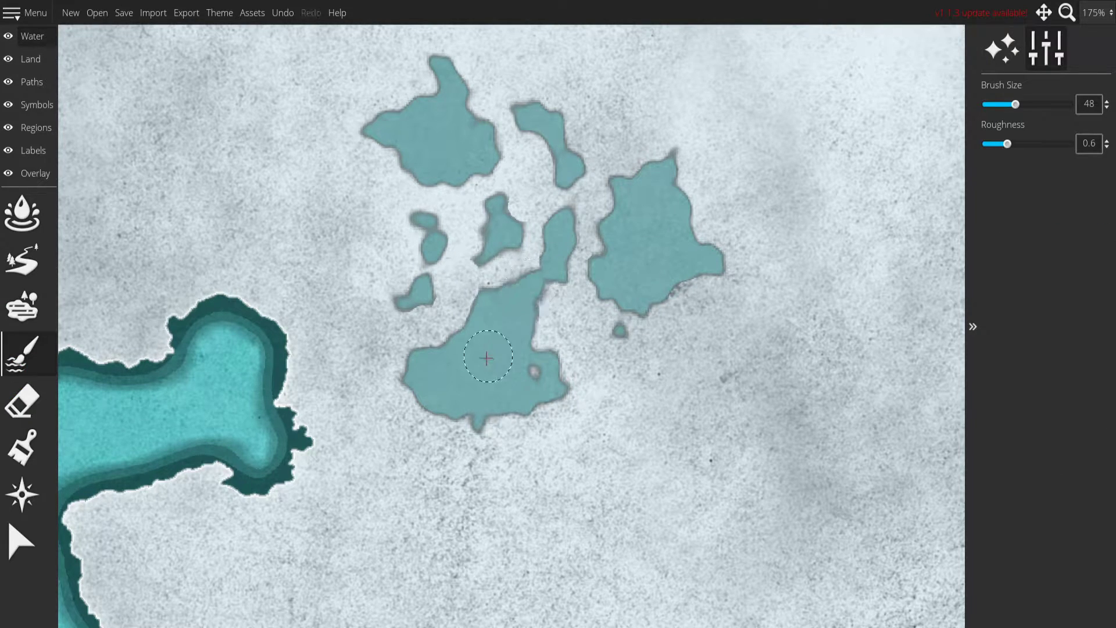
key("ctrl+z")
scroll(525, 293, "down", 5)
left_click_drag(525, 293, 530, 291)
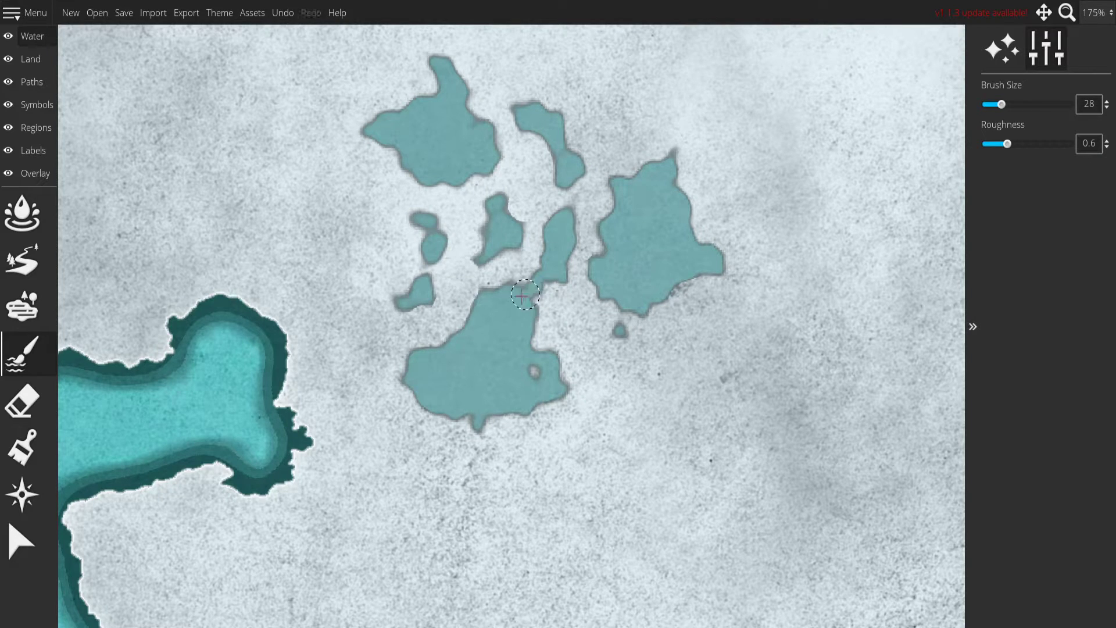
key("ctrl+z")
scroll(533, 289, "down", 4)
mouse_move(601, 230)
left_mouse_down()
mouse_move(510, 308)
mouse_move(460, 427)
mouse_move(472, 275)
mouse_move(521, 257)
mouse_move(505, 342)
left_mouse_up()
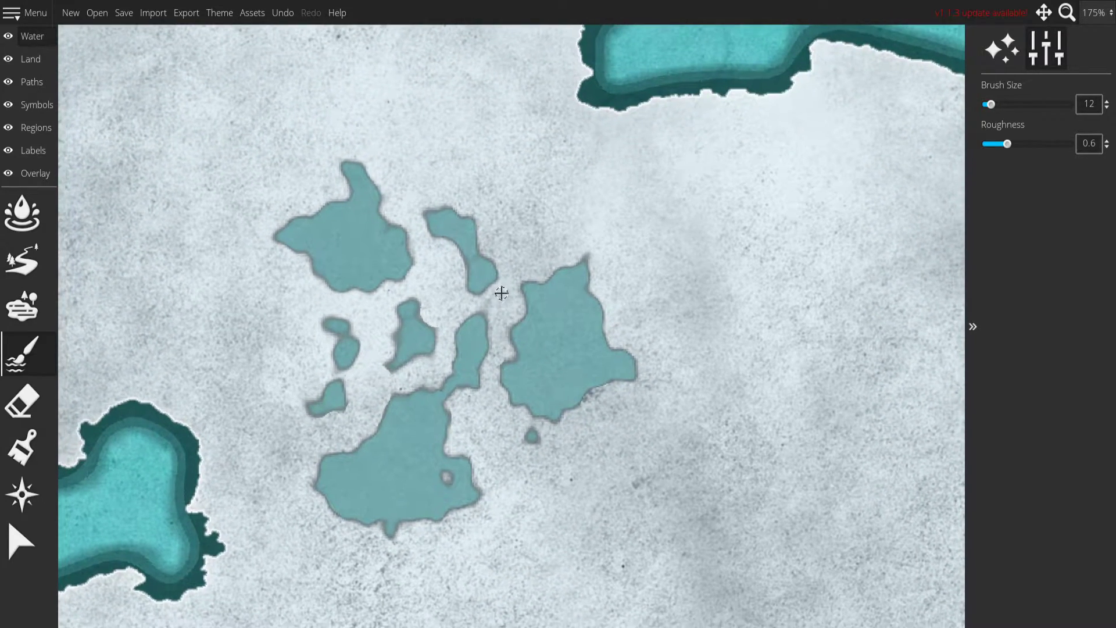
Place snowy mountain symbols at scale 100 beside the curved northern lake and along the southeast shore of the large eastern lake.
left_click(30, 112)
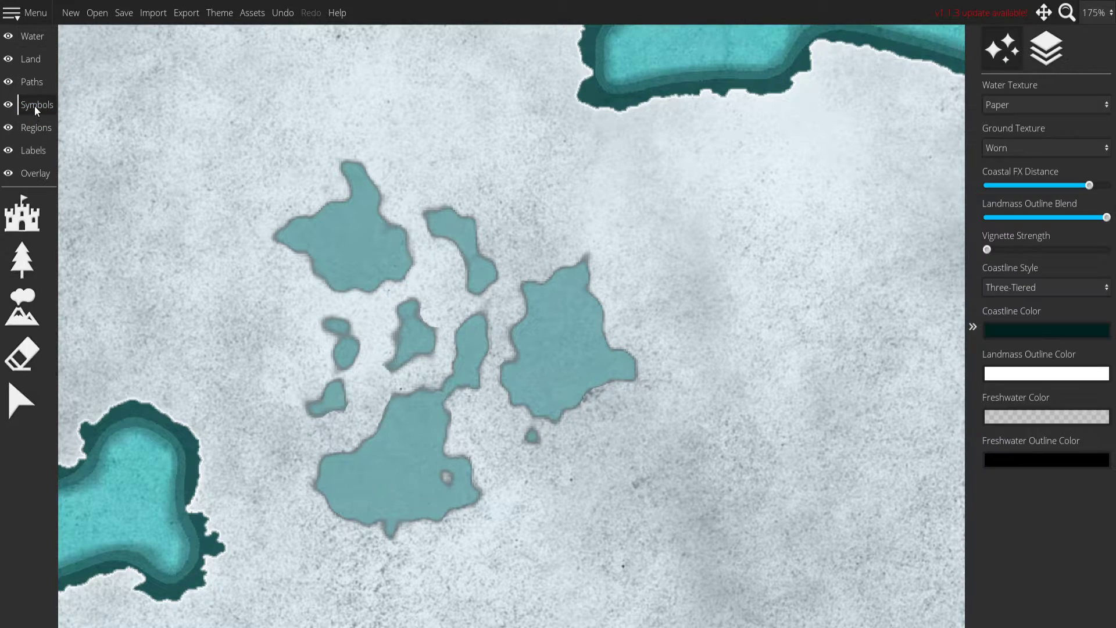
left_click(22, 307)
left_click(1002, 367)
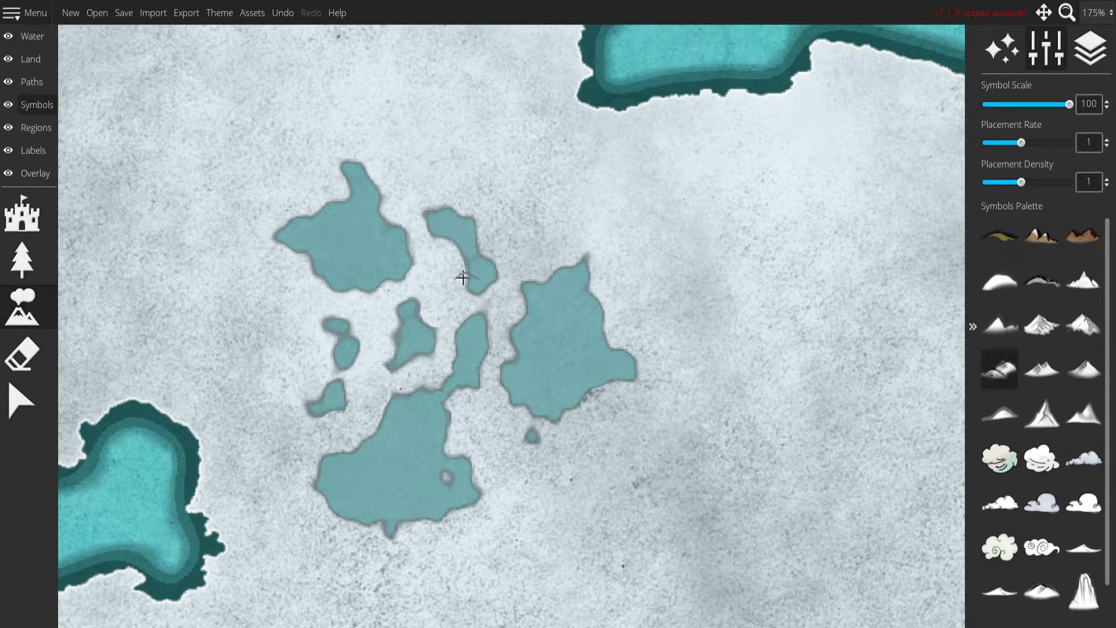
left_click(441, 243)
left_click(480, 298)
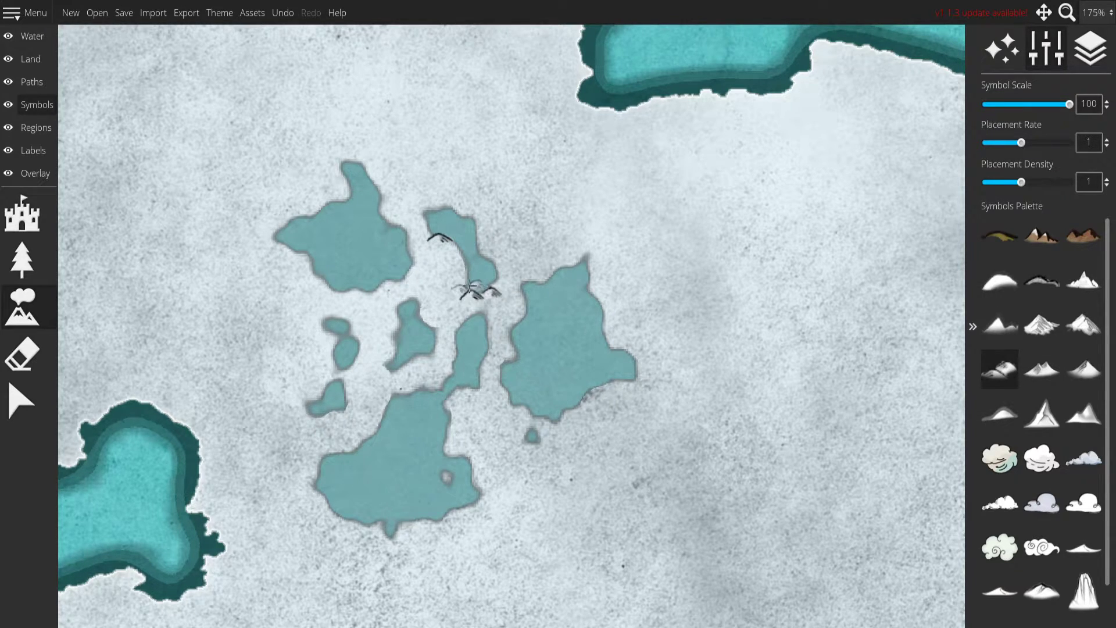
left_click(581, 410)
left_click_drag(602, 392, 594, 395)
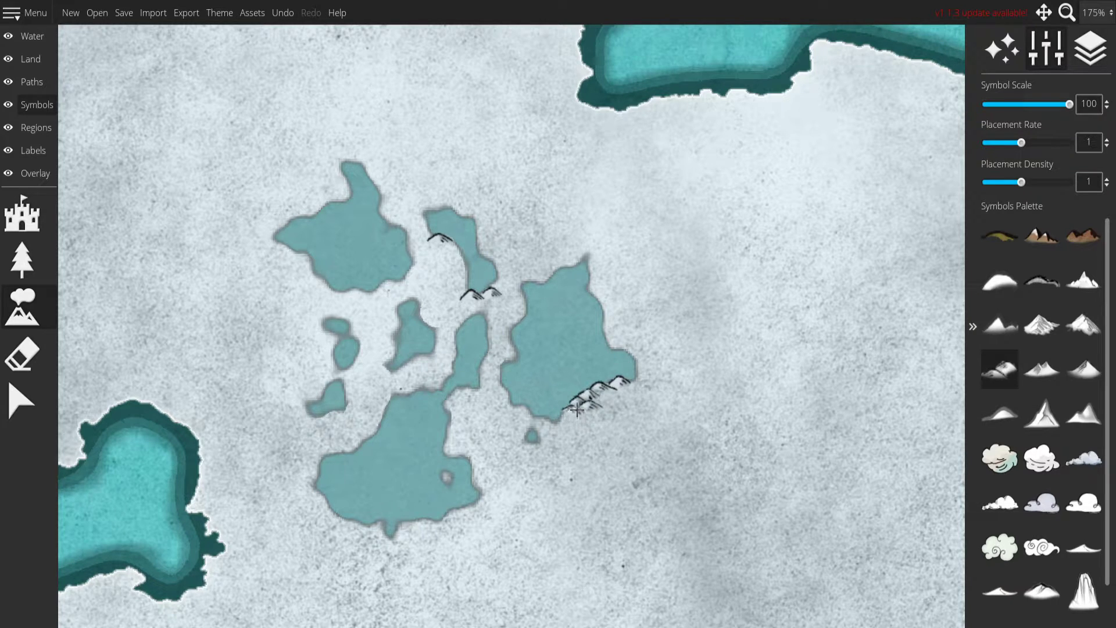
mouse_move(491, 367)
left_mouse_down()
mouse_move(499, 378)
mouse_move(486, 379)
mouse_move(503, 354)
mouse_move(497, 338)
left_mouse_up()
key("ctrl+z")
key("ctrl+z")
key("ctrl+z")
key("ctrl+z")
key("ctrl+z")
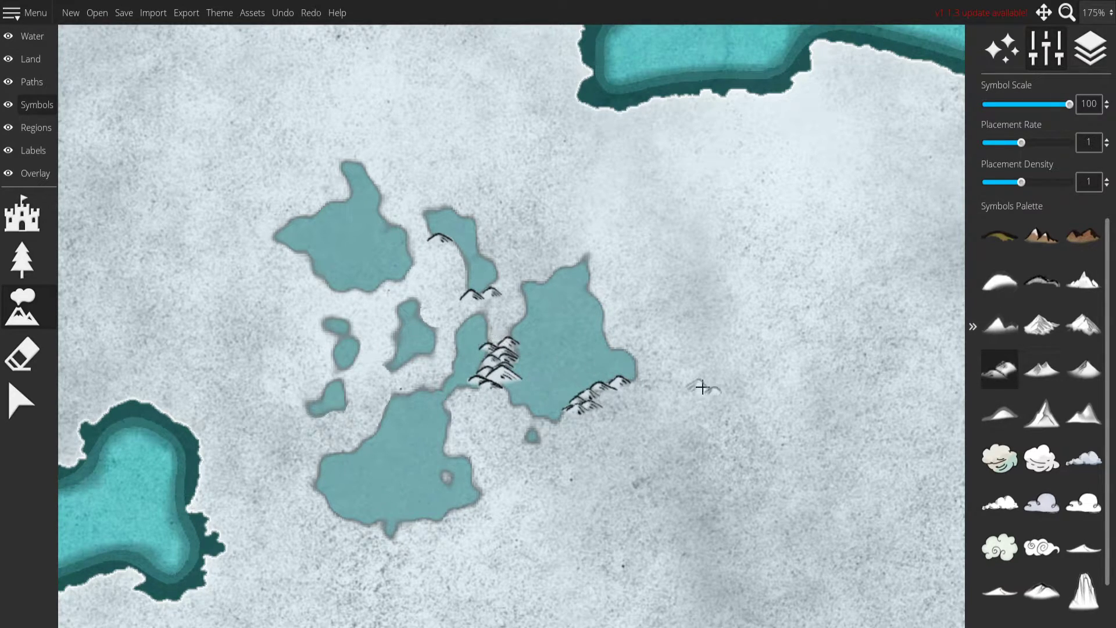
key("ctrl+z")
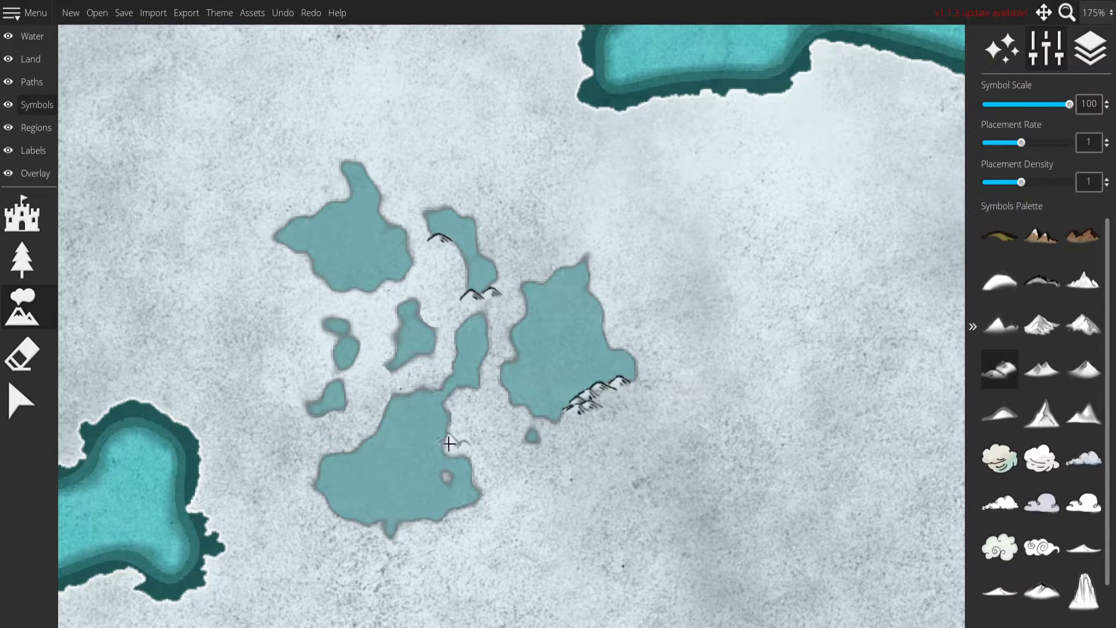
Place low snowy mountain symbols on the shores of the southern, small southwestern and northwestern lakes and the eastern lake's north shore.
left_click(419, 519)
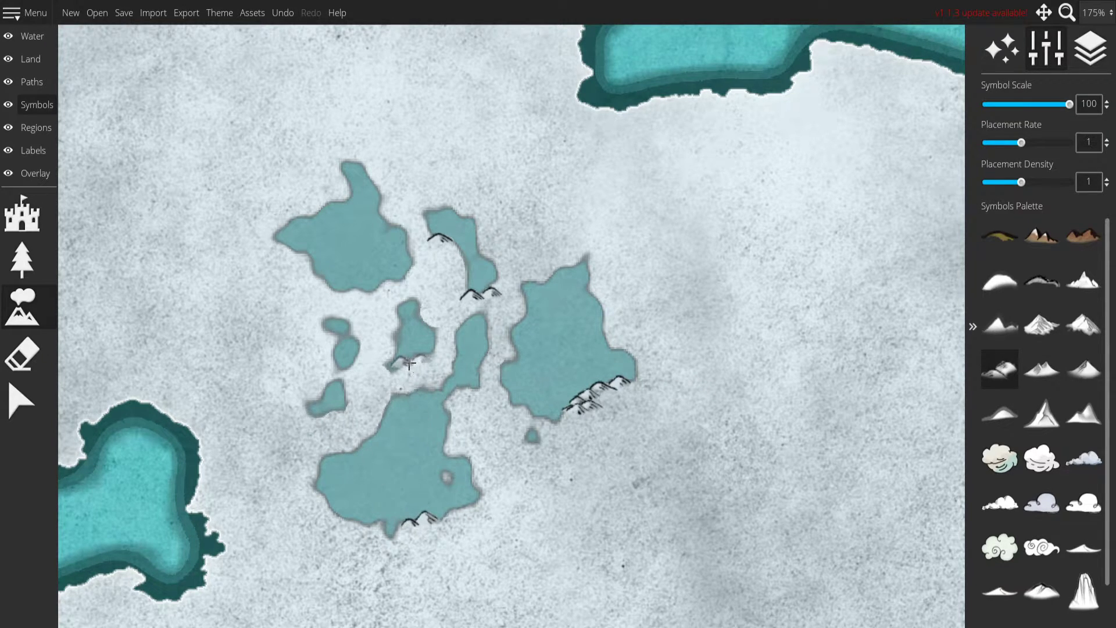
left_click(327, 411)
left_click(368, 291)
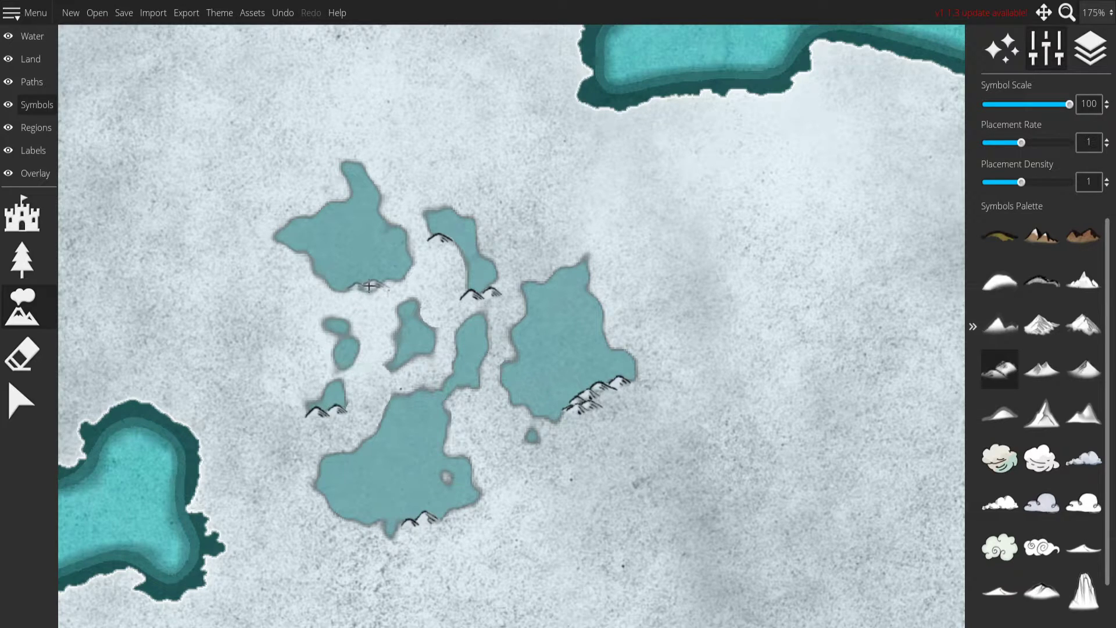
left_click(295, 251)
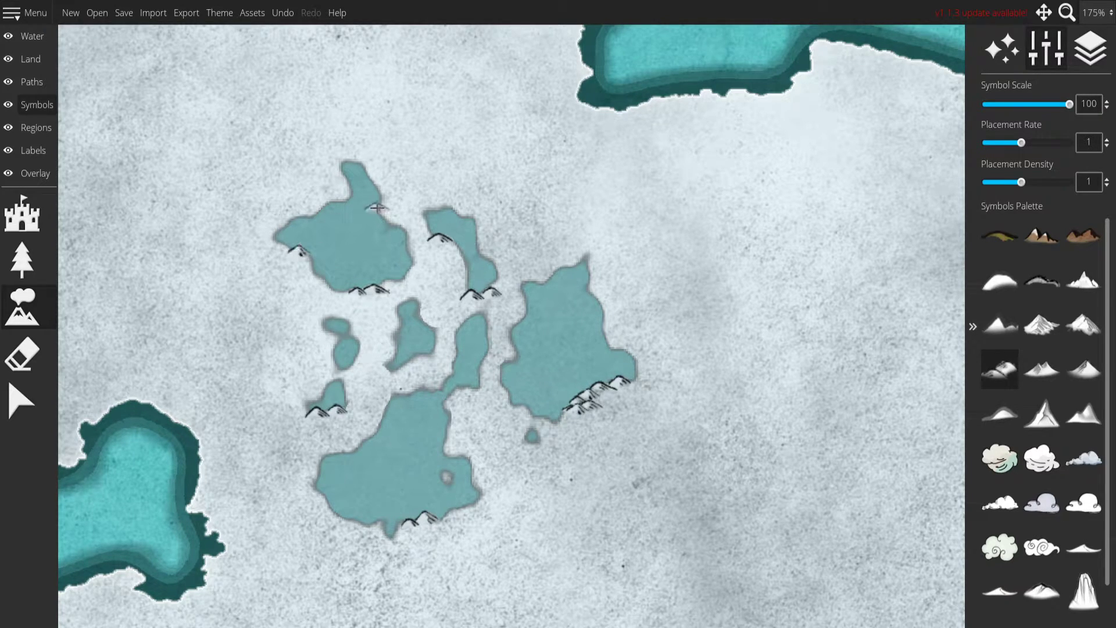
left_click(539, 283)
left_click(465, 389)
Place double-peaked snowy mountain symbols at scale 50 along the northwestern lake's west side and the eastern lake's southwest shore.
left_click(1042, 370)
right_click(590, 242)
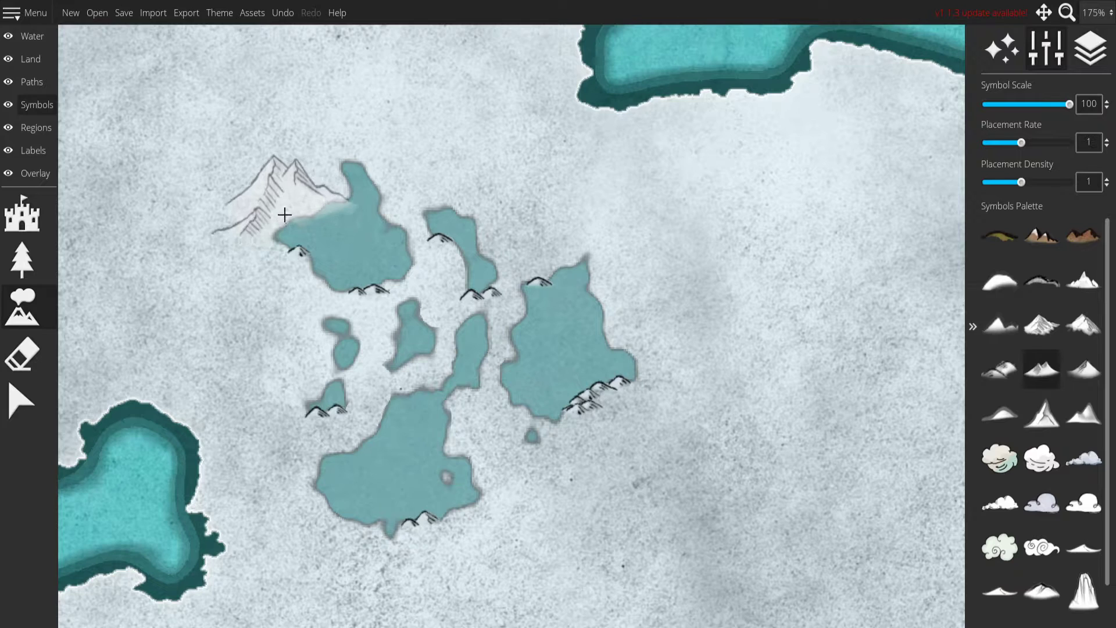
left_click(297, 215)
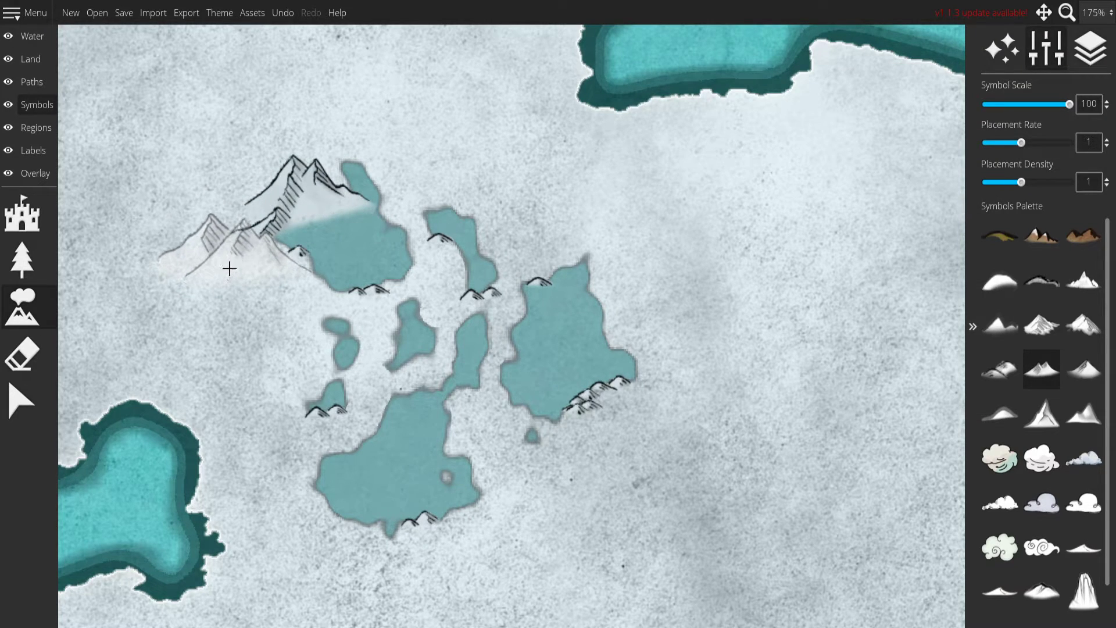
key("ctrl+z")
scroll(274, 193, "down", 7)
scroll(274, 192, "down", 3)
left_click(305, 193)
mouse_move(306, 193)
left_mouse_down()
mouse_move(247, 239)
mouse_move(248, 224)
mouse_move(240, 248)
mouse_move(289, 285)
mouse_move(284, 303)
mouse_move(318, 319)
mouse_move(281, 307)
mouse_move(244, 324)
mouse_move(275, 337)
mouse_move(274, 320)
mouse_move(295, 365)
mouse_move(566, 394)
mouse_move(452, 364)
mouse_move(503, 429)
mouse_move(529, 431)
mouse_move(476, 394)
left_mouse_up()
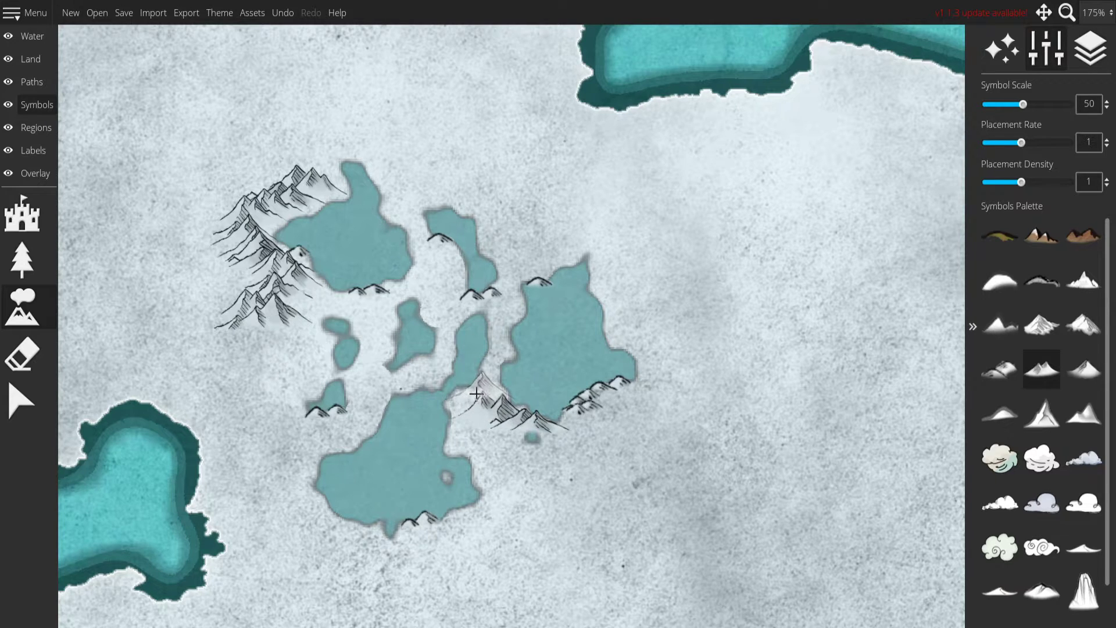
Add mountain symbols at scale 40 beside the narrow lake, below the central lake and along the eastern lake's southeast shore.
scroll(479, 394, "down", 5)
left_click(479, 394)
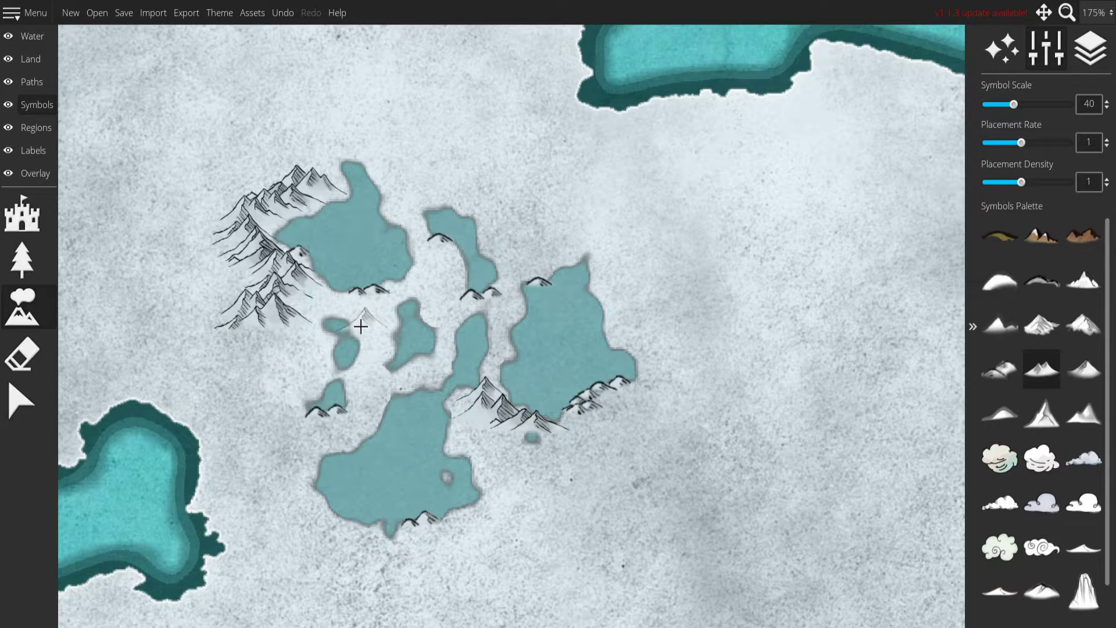
left_click(403, 371)
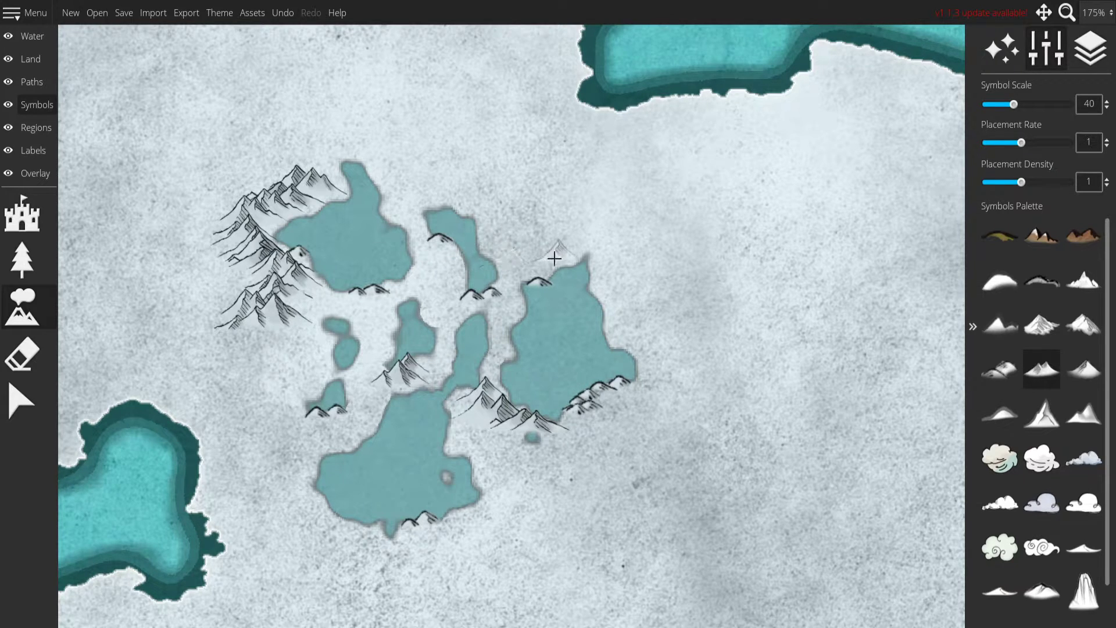
left_click(620, 394)
mouse_move(611, 412)
left_mouse_down()
mouse_move(579, 462)
mouse_move(570, 438)
left_mouse_up()
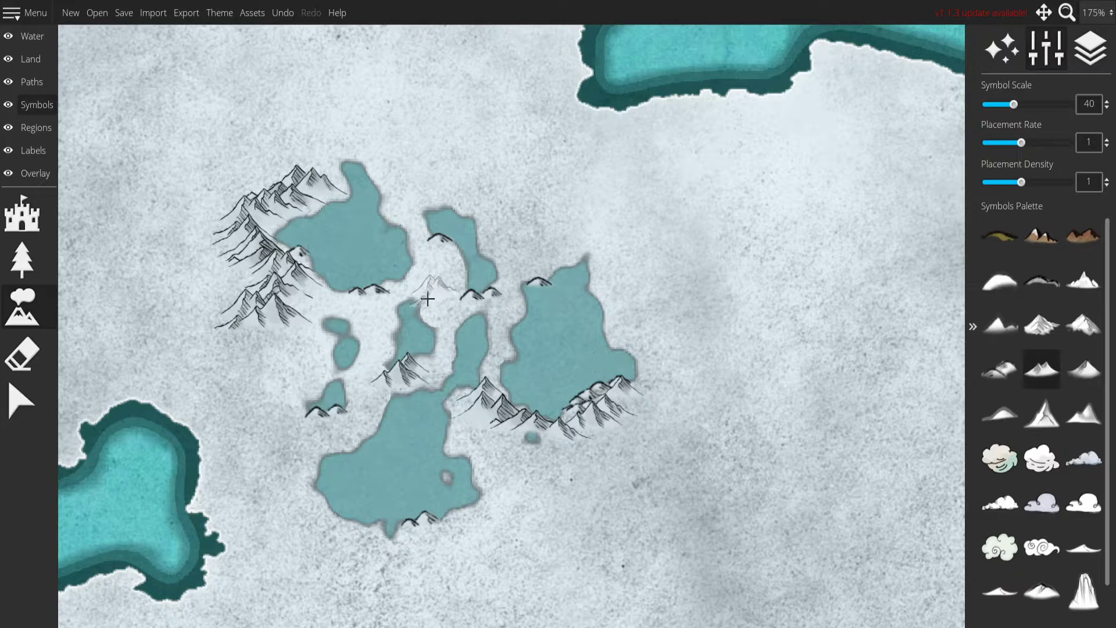
Build a curved mountain range at scale 40 from east of the curved northern lake around the eastern lake's northern tip.
left_click(504, 230)
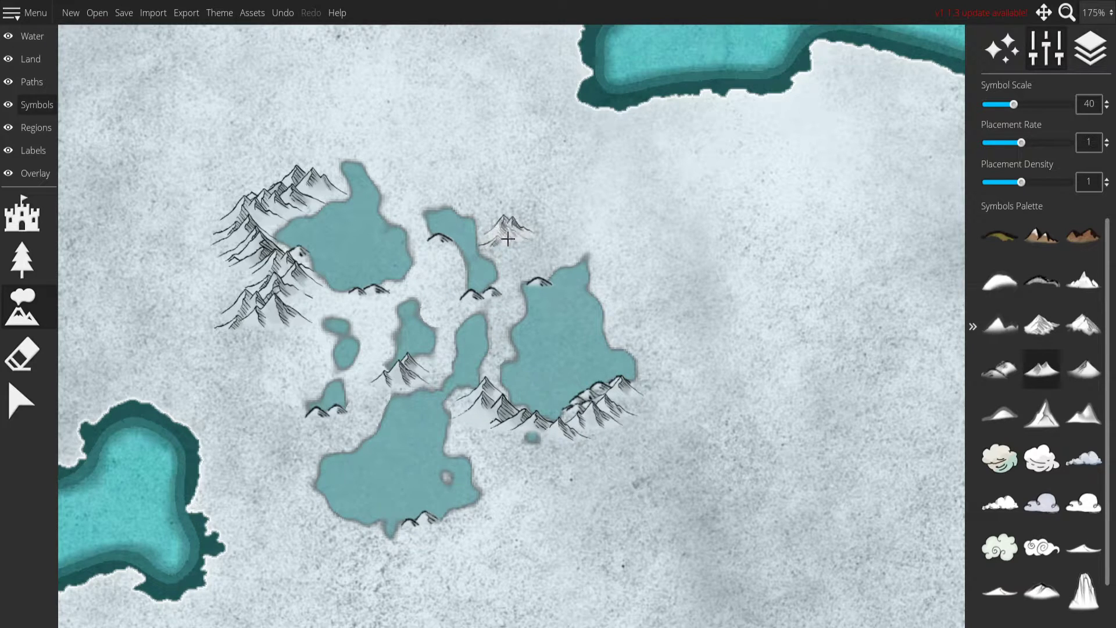
left_click(514, 244)
left_click(533, 232)
left_click(559, 250)
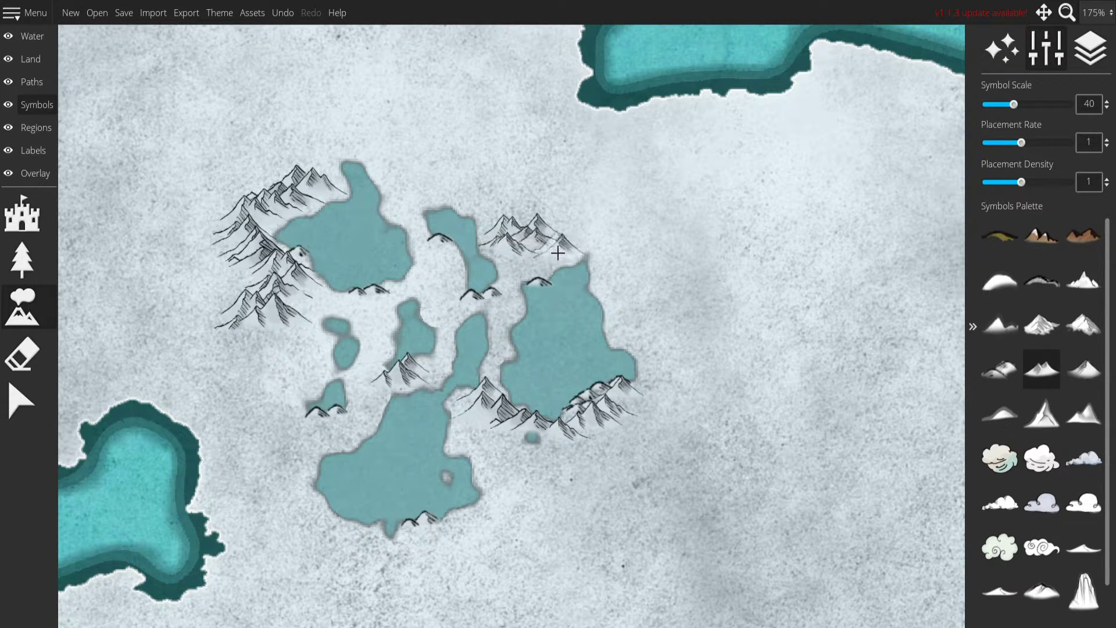
left_click(614, 286)
left_click(624, 284)
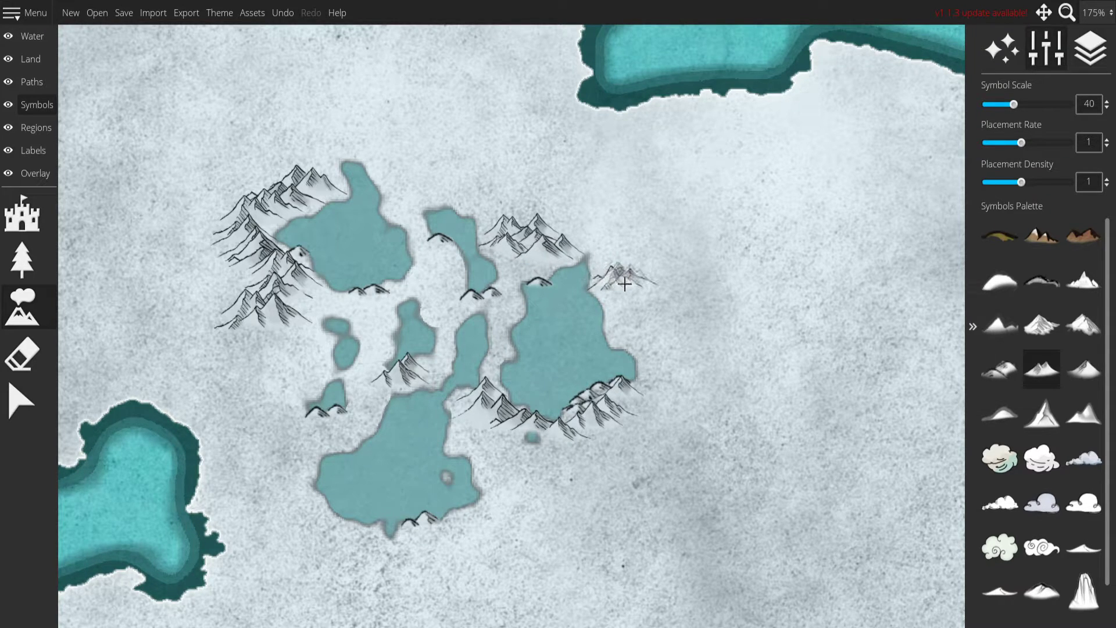
left_click(624, 276)
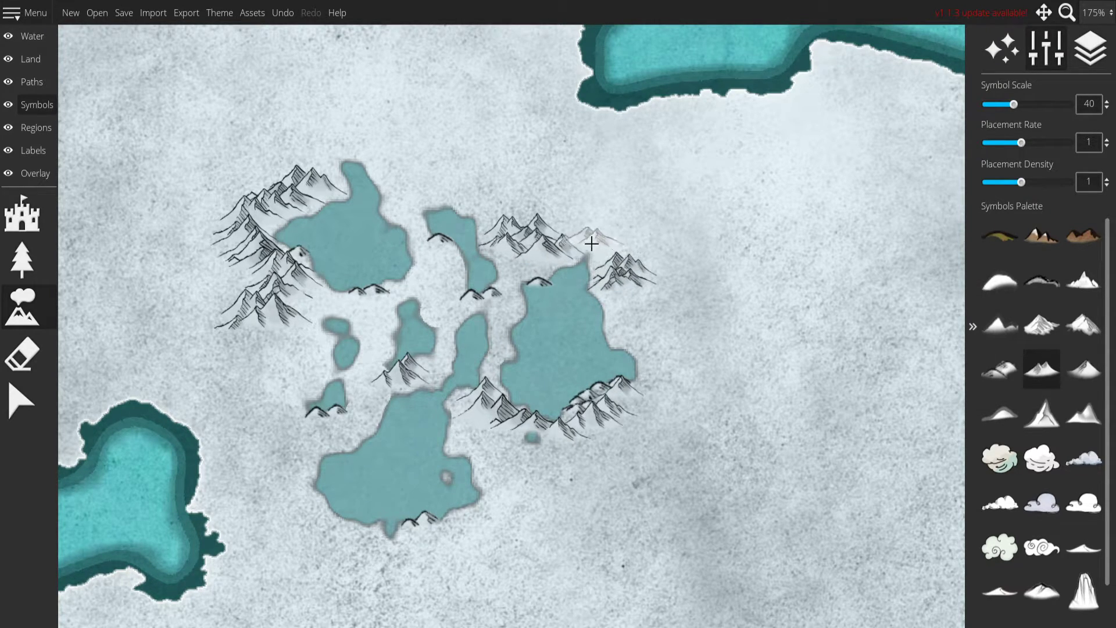
left_click(586, 246)
left_click(604, 251)
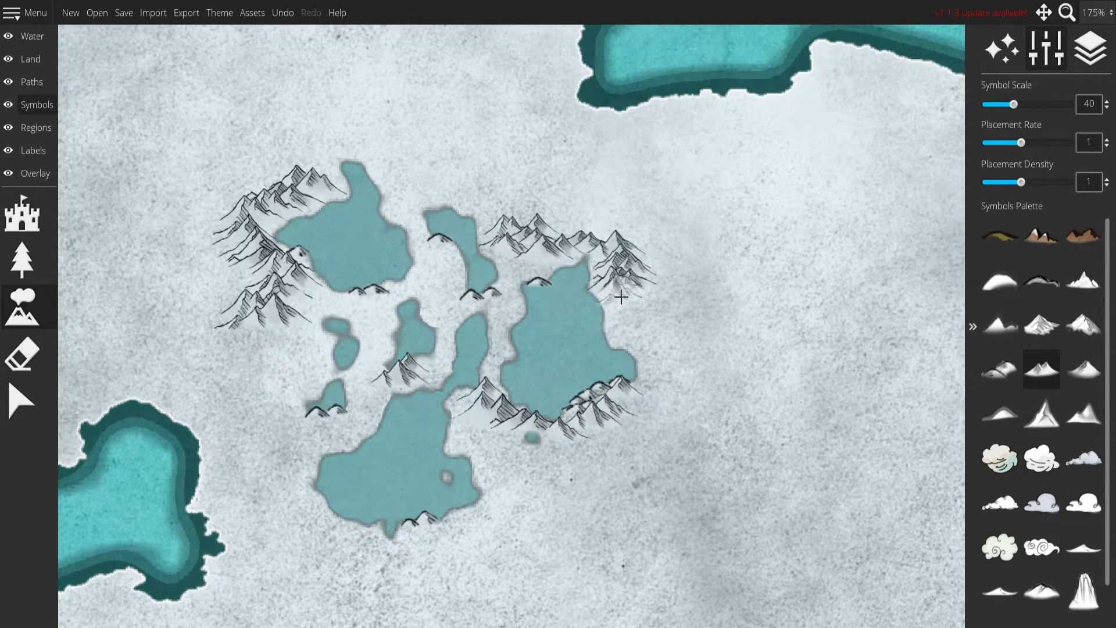
Thicken the mountain range between the southern and eastern lakes and cover the tiny lake below the eastern one.
left_click_drag(453, 497, 549, 391)
left_click(573, 323)
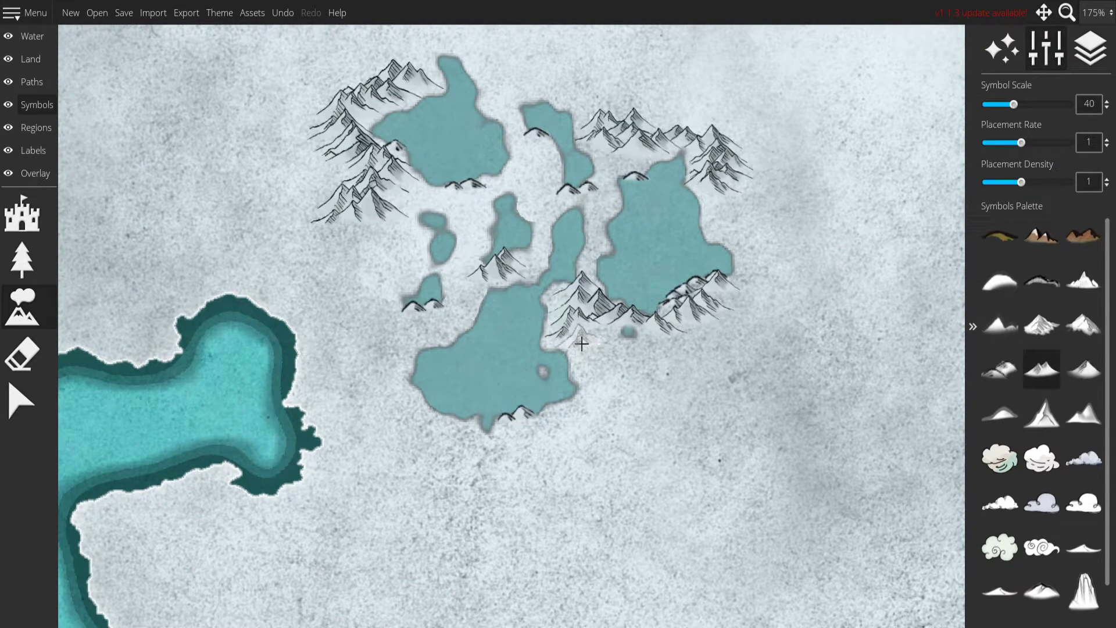
left_click(574, 341)
left_click(627, 343)
left_click(646, 339)
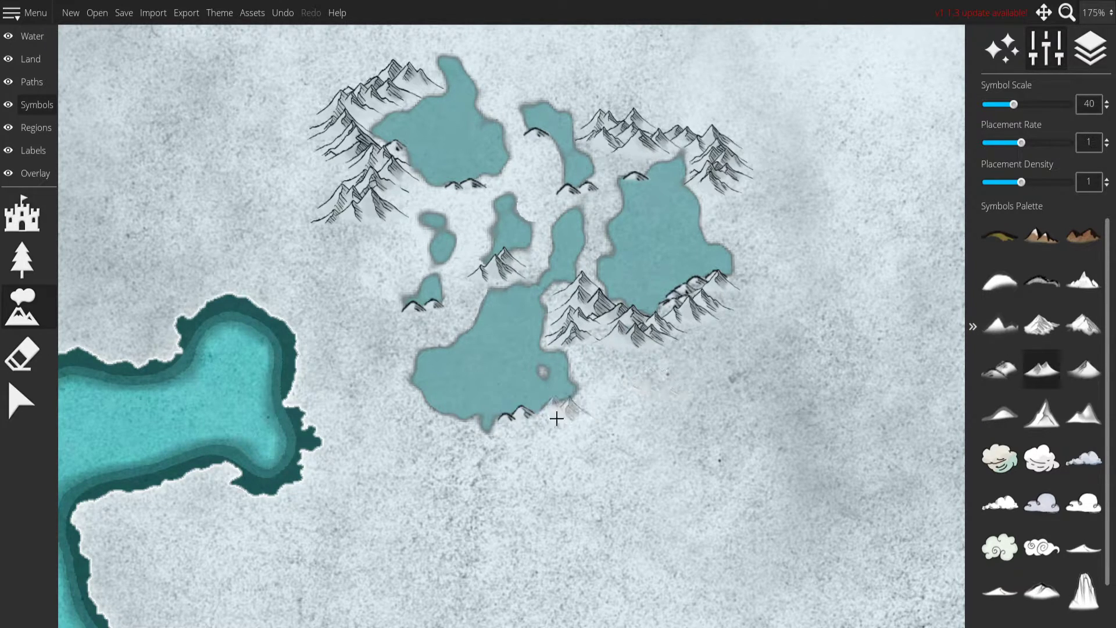
Line the southern lake's lower shore with mountains and add more below the small southwestern and northwestern lakes.
mouse_move(443, 426)
left_mouse_down()
mouse_move(534, 429)
mouse_move(623, 391)
left_mouse_up()
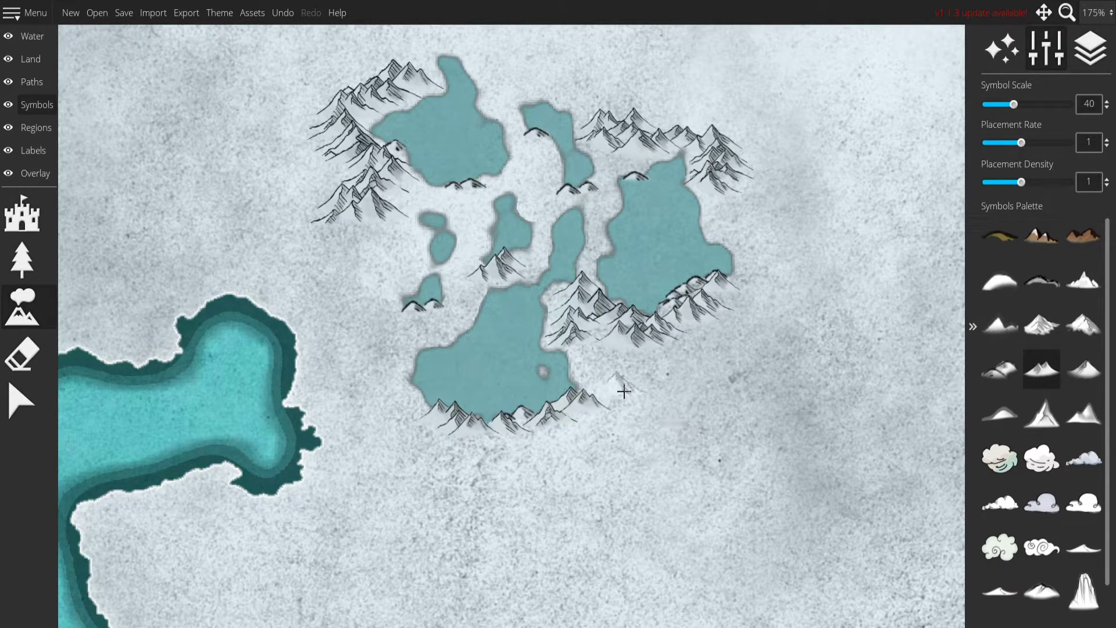
left_click(414, 316)
left_click(425, 326)
left_click(420, 337)
left_click_drag(401, 263, 417, 308)
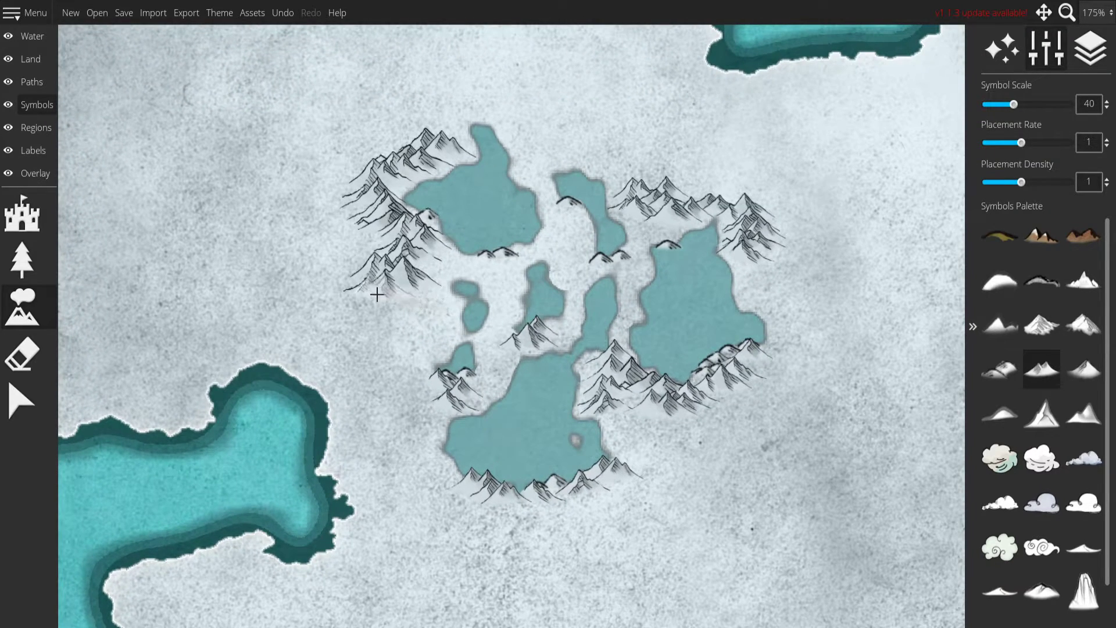
left_click(491, 264)
Fill the strip west of the eastern lake and the area below the curved lake with mountain symbols at scale 25.
left_click(1091, 387)
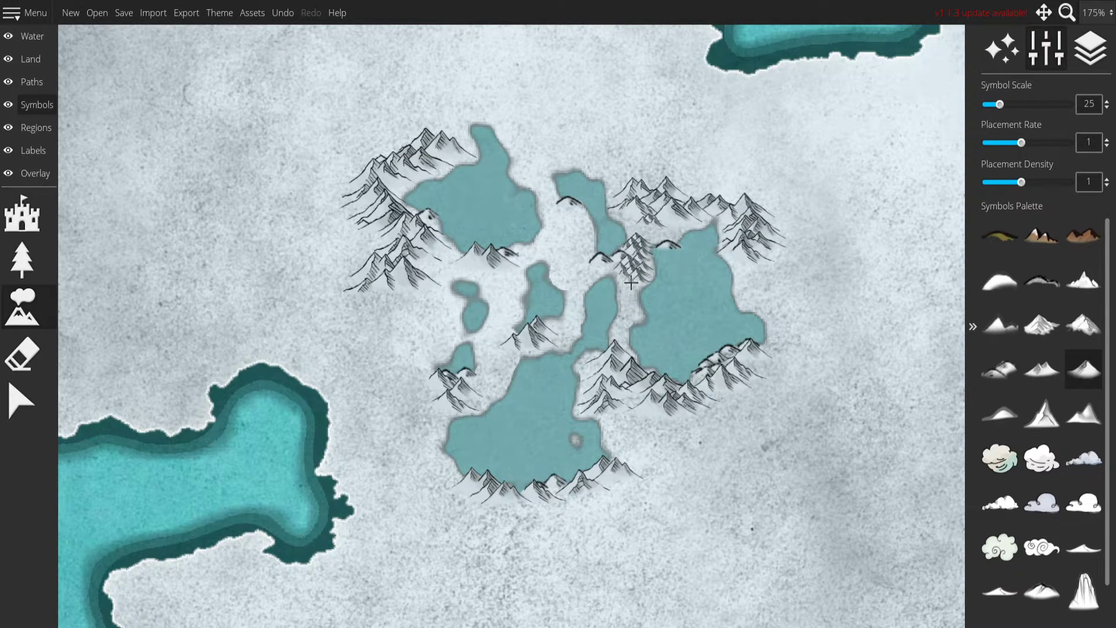
left_click(1042, 368)
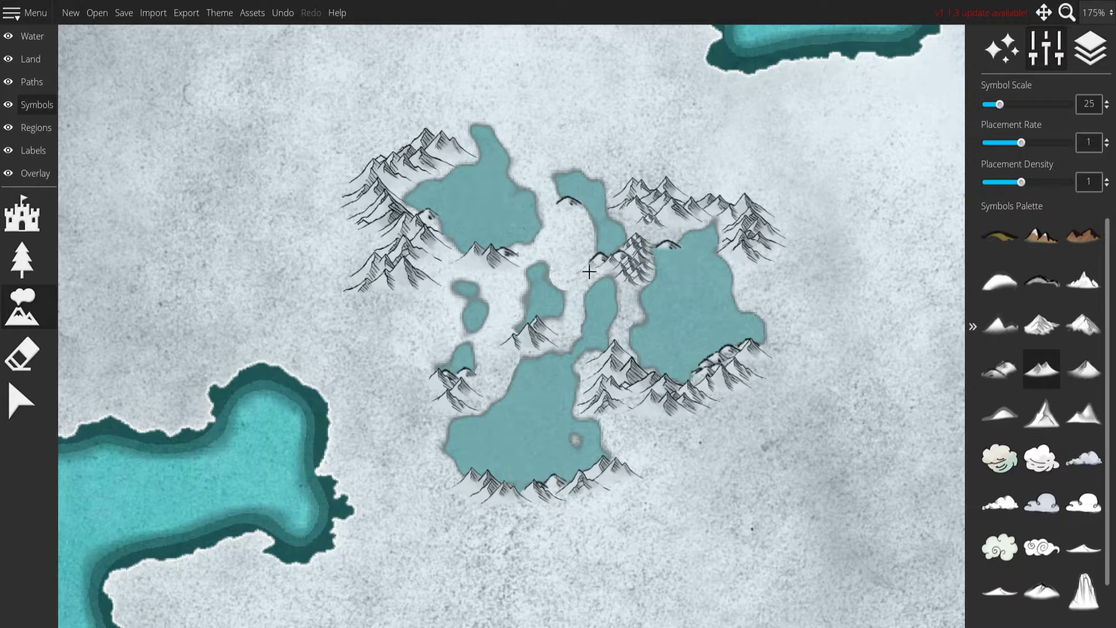
mouse_move(583, 266)
left_mouse_down()
mouse_move(654, 306)
mouse_move(565, 293)
left_mouse_up()
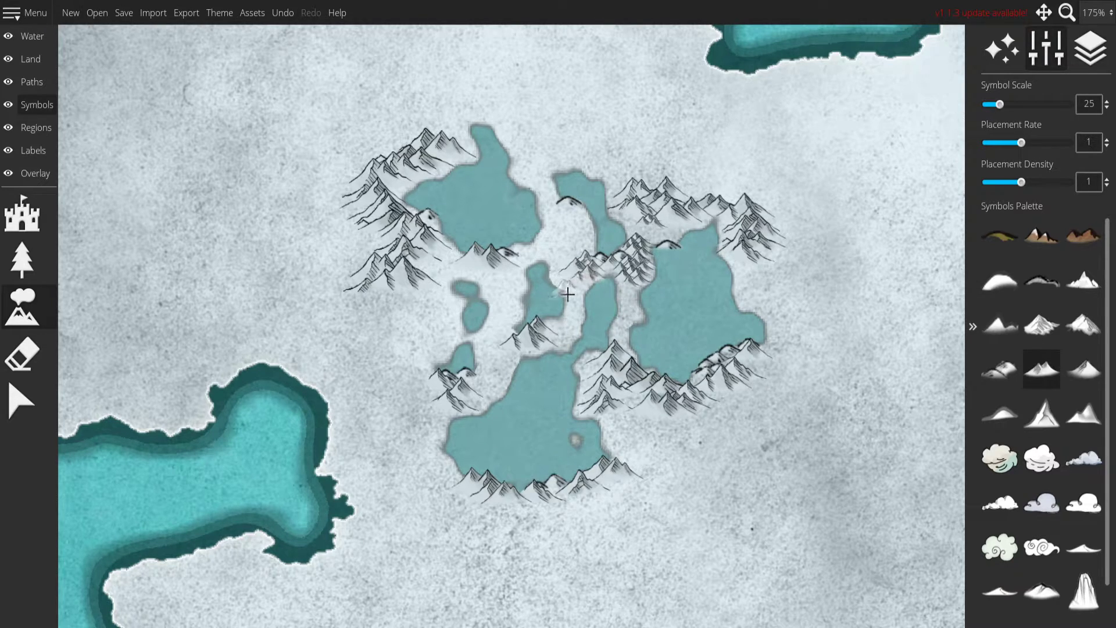
left_click(1084, 369)
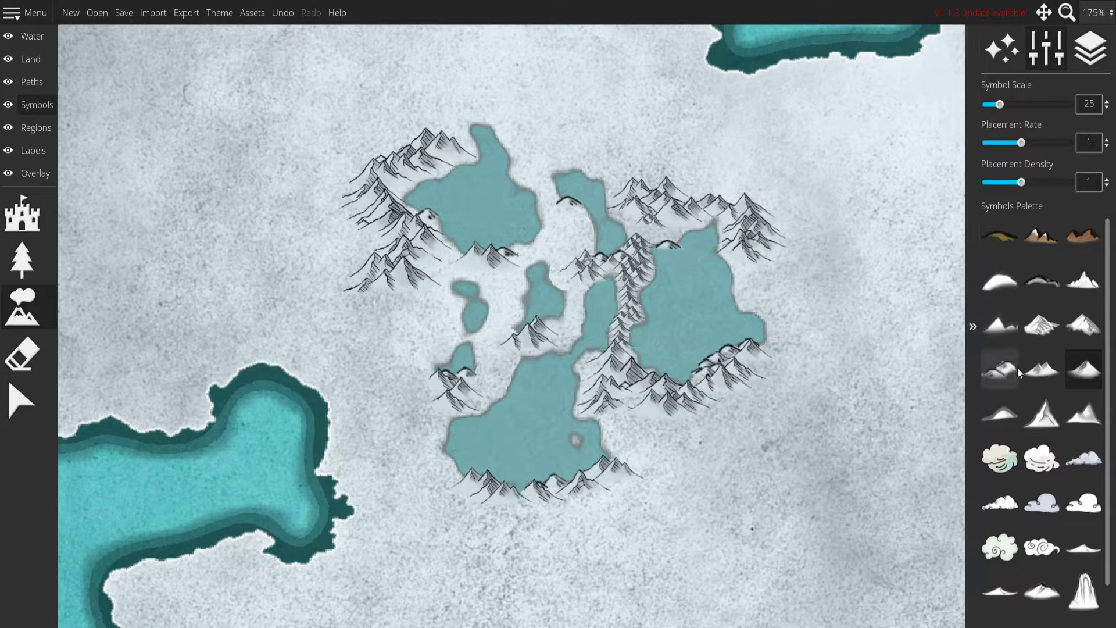
Fill gaps in the ranges around the eastern lake and between the small central lakes with mountain symbols at scale 30.
scroll(1012, 379, "down", 1)
scroll(1013, 389, "up", 1)
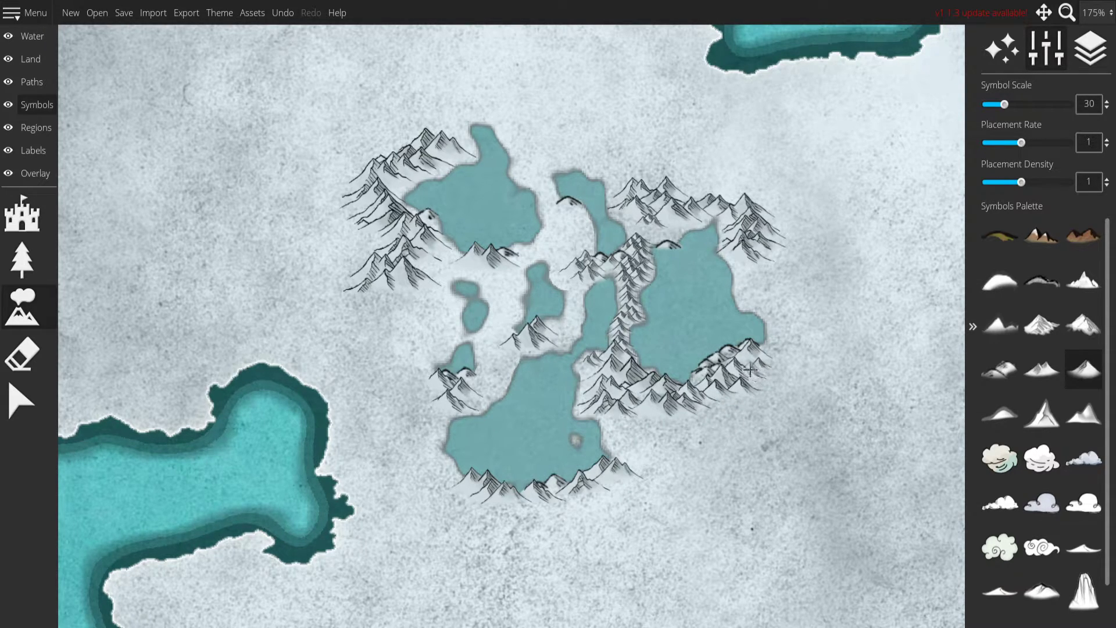
left_click_drag(786, 281, 723, 406)
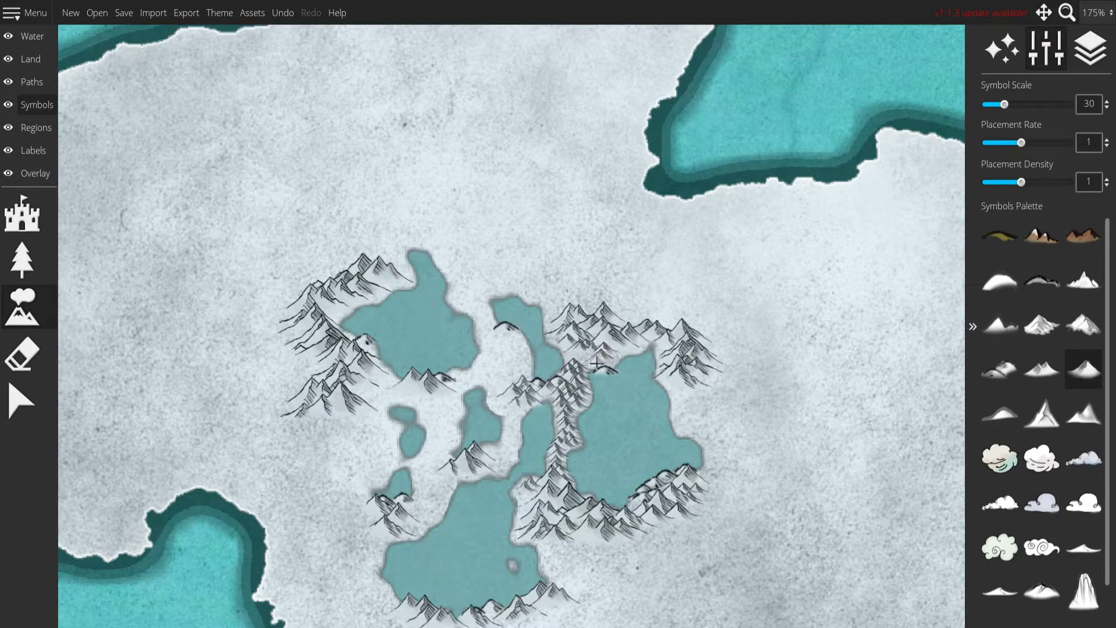
left_click_drag(581, 359, 686, 290)
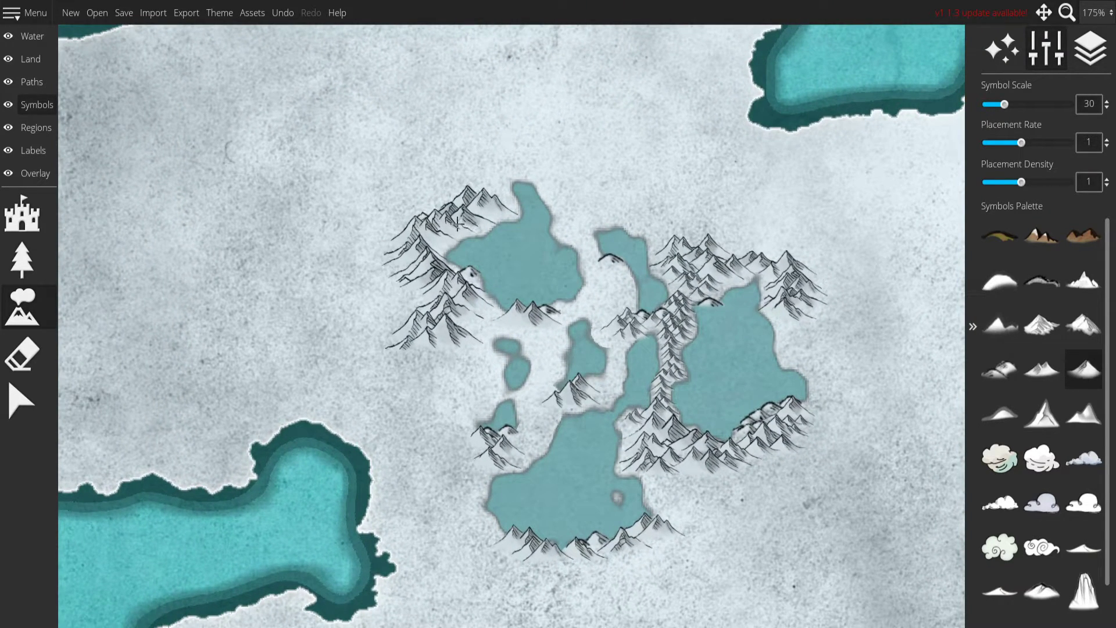
left_click_drag(636, 396, 632, 351)
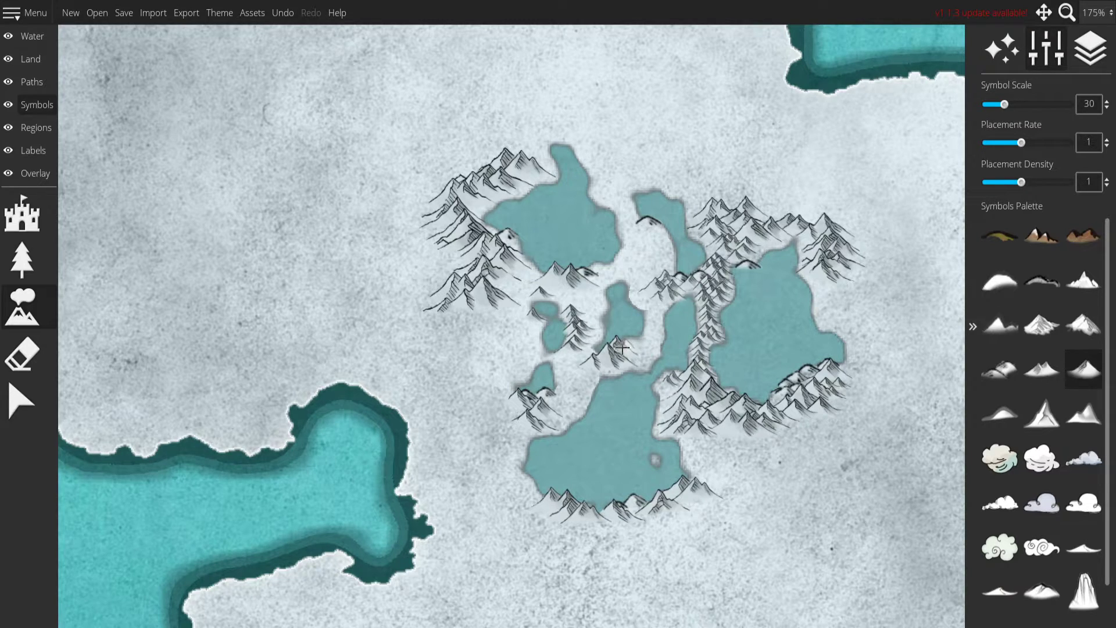
Place a cluster of double-peaked mountain symbols at scale 40 on the southwestern peninsula.
scroll(738, 333, "down", 5)
left_click_drag(778, 330, 628, 247)
scroll(621, 252, "up", 3)
left_click_drag(539, 393, 628, 291)
left_click(1046, 367)
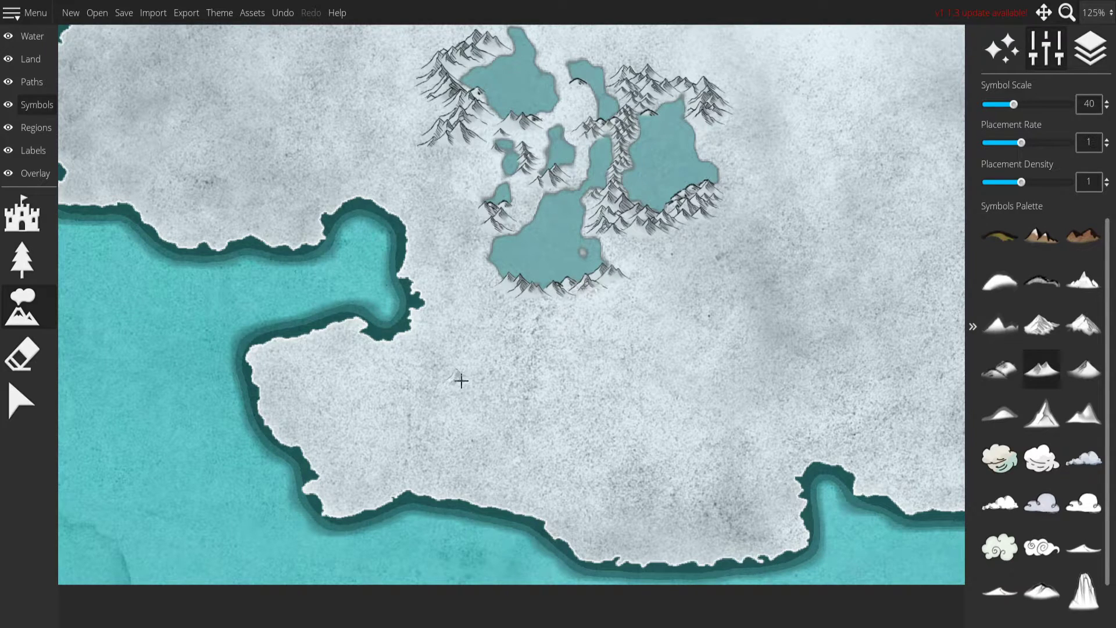
left_click_drag(512, 343, 630, 312)
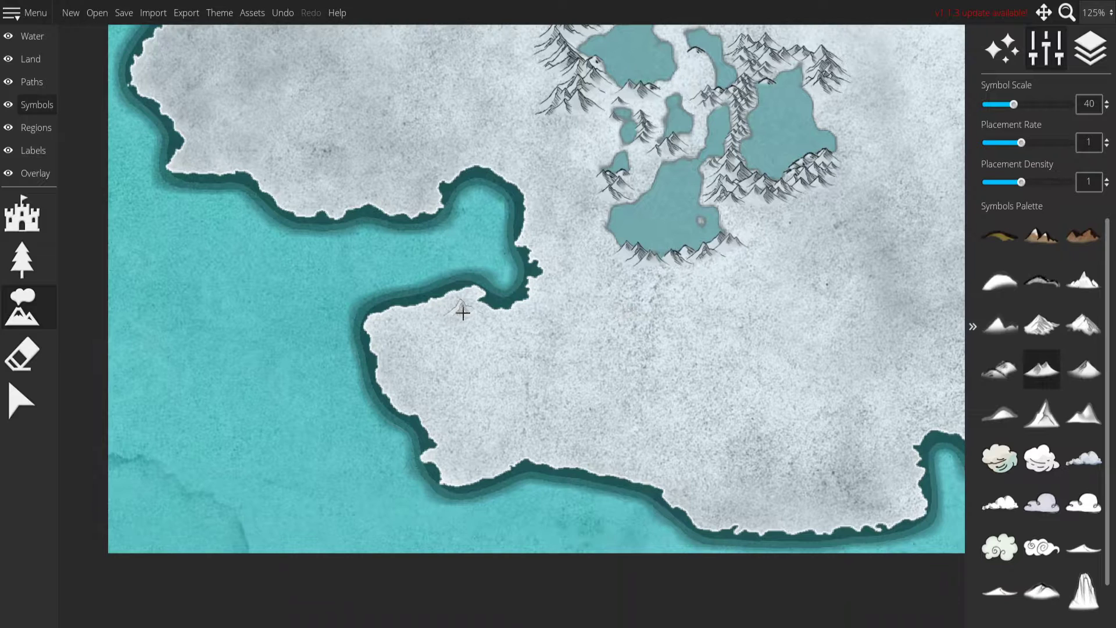
mouse_move(531, 336)
left_mouse_down()
mouse_move(500, 392)
mouse_move(526, 373)
mouse_move(517, 389)
mouse_move(552, 397)
mouse_move(543, 370)
mouse_move(554, 401)
left_mouse_up()
Place mountain ranges across the southern land, from below the southern lake to the east side of the southern bay.
mouse_move(673, 410)
left_mouse_down()
mouse_move(600, 381)
mouse_move(631, 346)
mouse_move(665, 362)
mouse_move(639, 386)
mouse_move(647, 360)
mouse_move(612, 381)
left_mouse_up()
mouse_move(693, 372)
left_mouse_down()
mouse_move(582, 363)
mouse_move(484, 316)
mouse_move(530, 312)
mouse_move(498, 331)
mouse_move(541, 354)
mouse_move(503, 349)
mouse_move(733, 416)
mouse_move(506, 352)
mouse_move(509, 399)
mouse_move(591, 385)
mouse_move(586, 365)
mouse_move(536, 376)
mouse_move(574, 378)
mouse_move(545, 381)
mouse_move(625, 351)
mouse_move(647, 352)
mouse_move(648, 366)
mouse_move(608, 360)
mouse_move(663, 350)
mouse_move(672, 303)
left_mouse_up()
left_click_drag(755, 338, 576, 358)
mouse_move(513, 370)
left_mouse_down()
mouse_move(558, 390)
mouse_move(518, 380)
mouse_move(498, 387)
mouse_move(504, 394)
mouse_move(580, 420)
left_mouse_up()
key("ctrl+z")
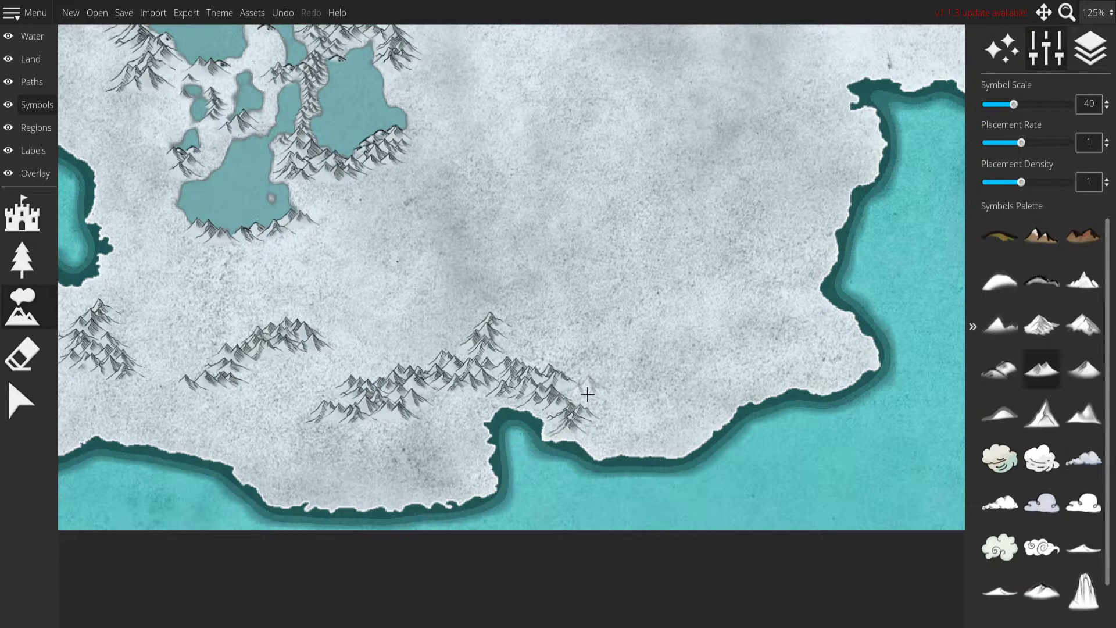
Place a short diagonal mountain range inland, southeast of the lake cluster.
left_click_drag(557, 364, 618, 414)
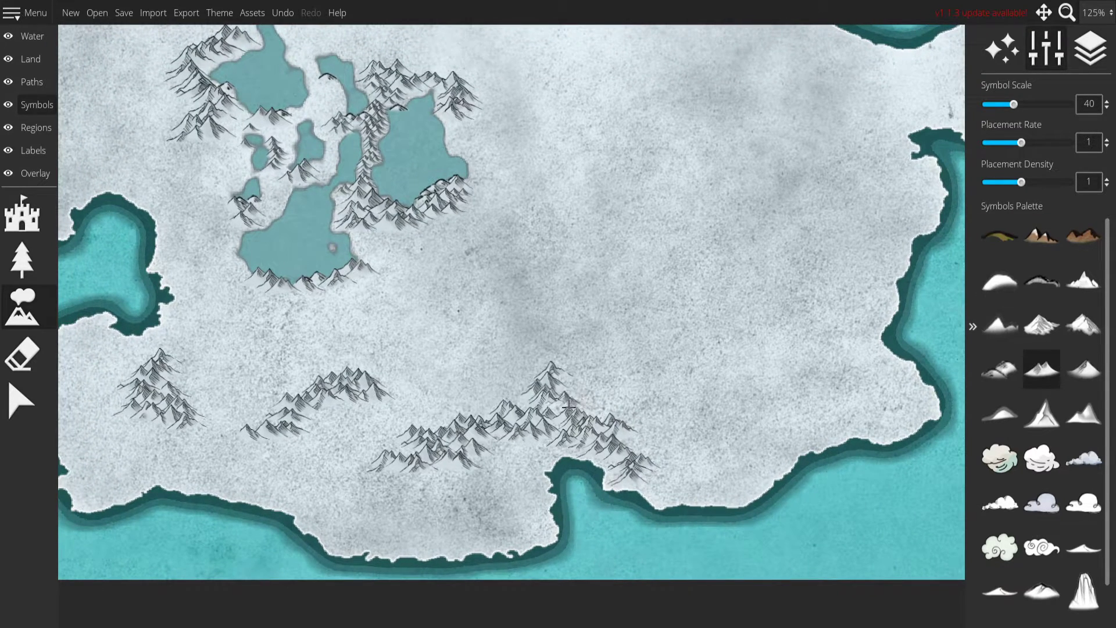
left_click_drag(581, 362, 545, 412)
mouse_move(438, 365)
left_mouse_down()
mouse_move(462, 338)
mouse_move(426, 364)
left_mouse_up()
left_click_drag(583, 391, 560, 403)
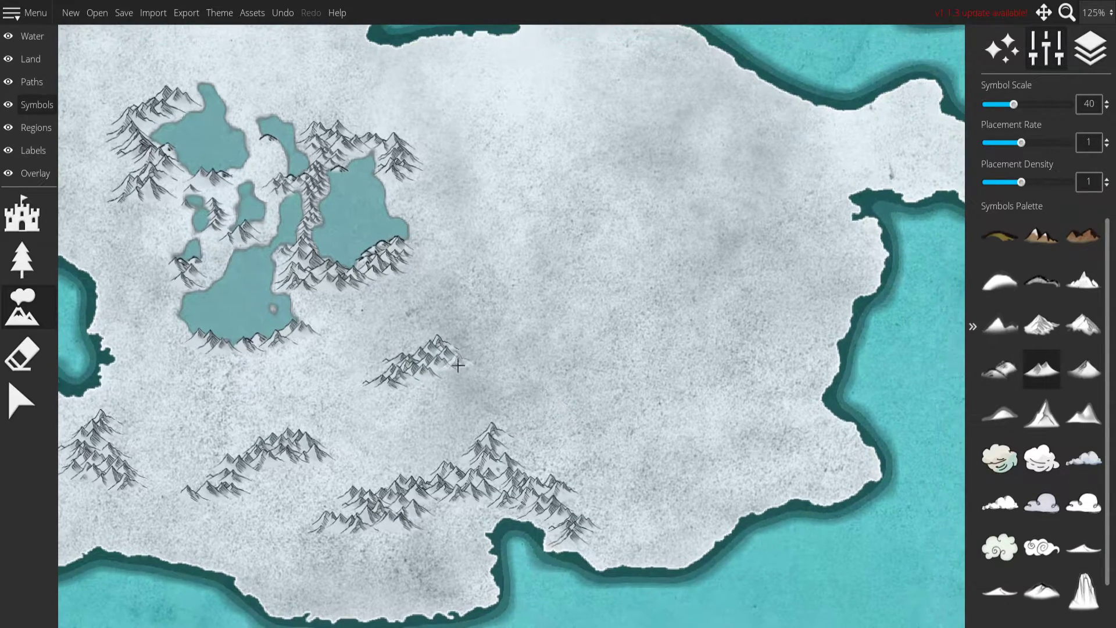
left_click(450, 372)
Place a short mountain range along the southeast coast and a larger V-shaped range inland to its northwest.
mouse_move(486, 334)
left_mouse_down()
mouse_move(394, 411)
mouse_move(309, 207)
mouse_move(412, 367)
left_mouse_up()
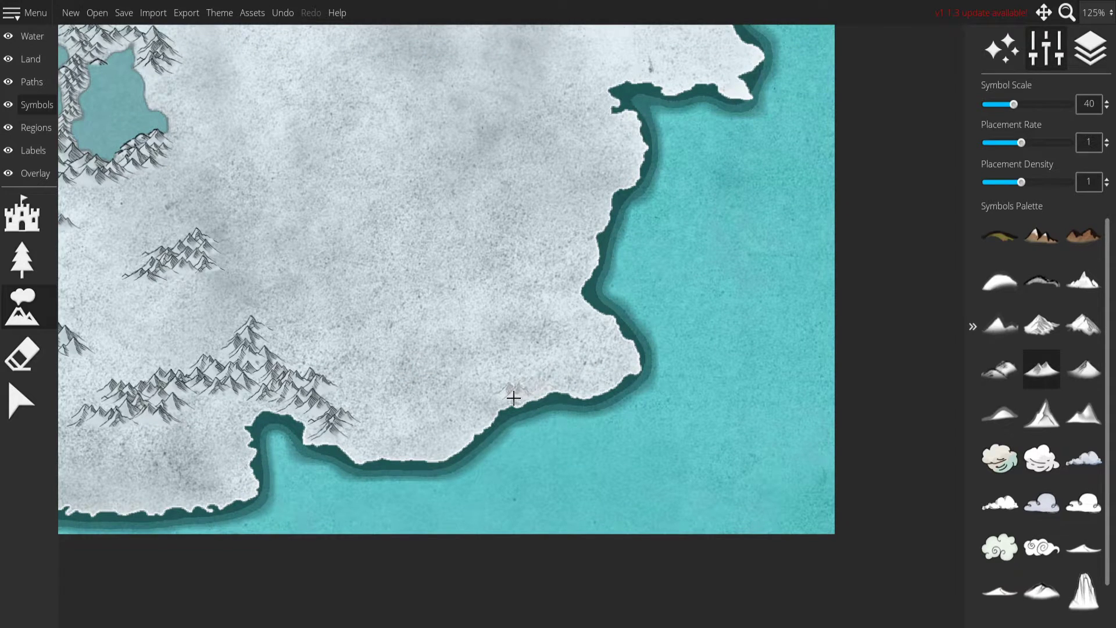
left_click(539, 383)
left_click(556, 381)
left_click_drag(475, 312, 486, 351)
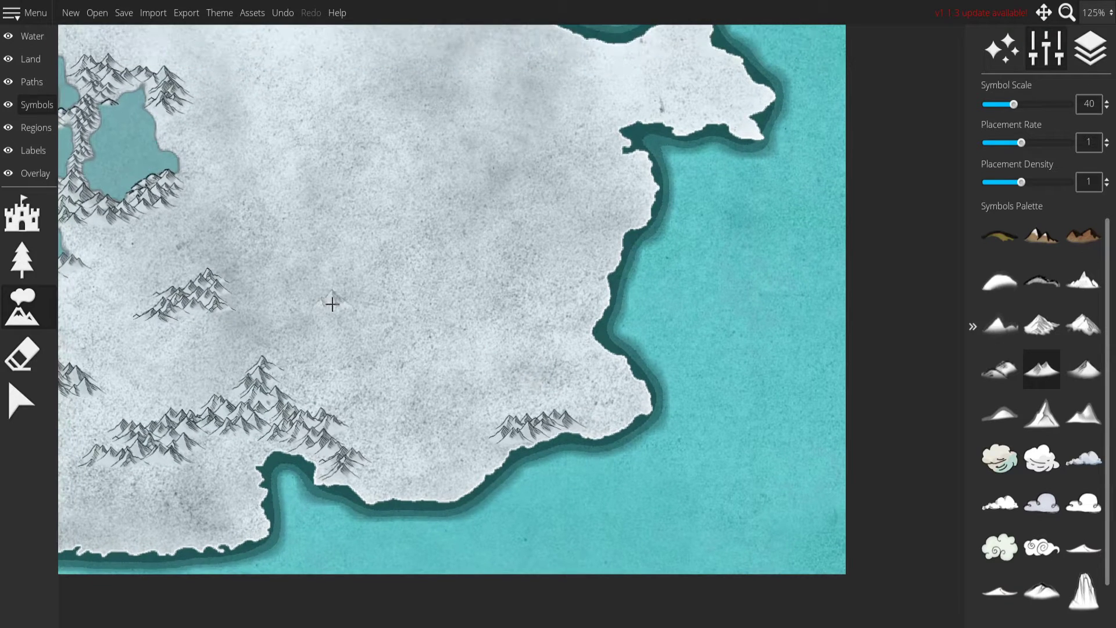
mouse_move(374, 302)
left_mouse_down()
mouse_move(369, 339)
mouse_move(418, 359)
mouse_move(404, 407)
mouse_move(397, 374)
mouse_move(378, 353)
mouse_move(391, 333)
mouse_move(435, 346)
mouse_move(454, 332)
mouse_move(484, 338)
mouse_move(495, 359)
mouse_move(477, 364)
mouse_move(475, 341)
mouse_move(516, 305)
mouse_move(503, 283)
mouse_move(472, 314)
mouse_move(501, 301)
mouse_move(478, 322)
mouse_move(427, 350)
mouse_move(416, 417)
left_mouse_up()
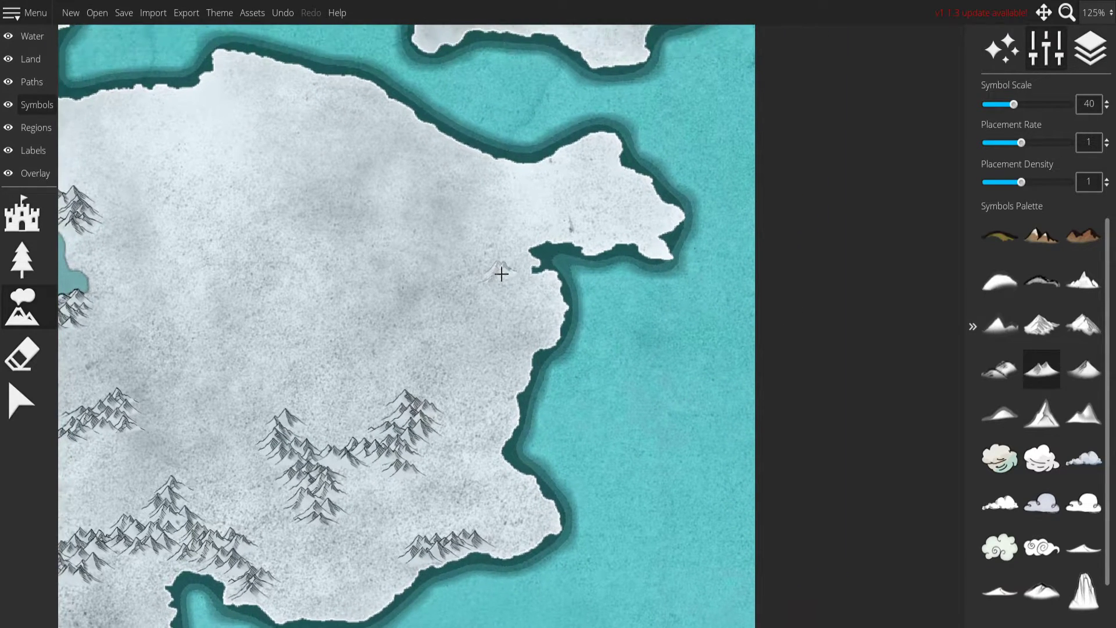
Place a mountain range along the east coast, just south of the eastern peninsula, with the double-peaked symbol at scale 40.
mouse_move(511, 254)
left_mouse_down()
mouse_move(512, 279)
mouse_move(515, 264)
mouse_move(517, 284)
mouse_move(545, 283)
mouse_move(532, 329)
mouse_move(549, 308)
mouse_move(521, 342)
mouse_move(543, 337)
mouse_move(503, 364)
mouse_move(529, 334)
mouse_move(605, 332)
mouse_move(537, 329)
mouse_move(494, 375)
left_mouse_up()
key("ctrl+z")
key("ctrl+z")
key("ctrl+z")
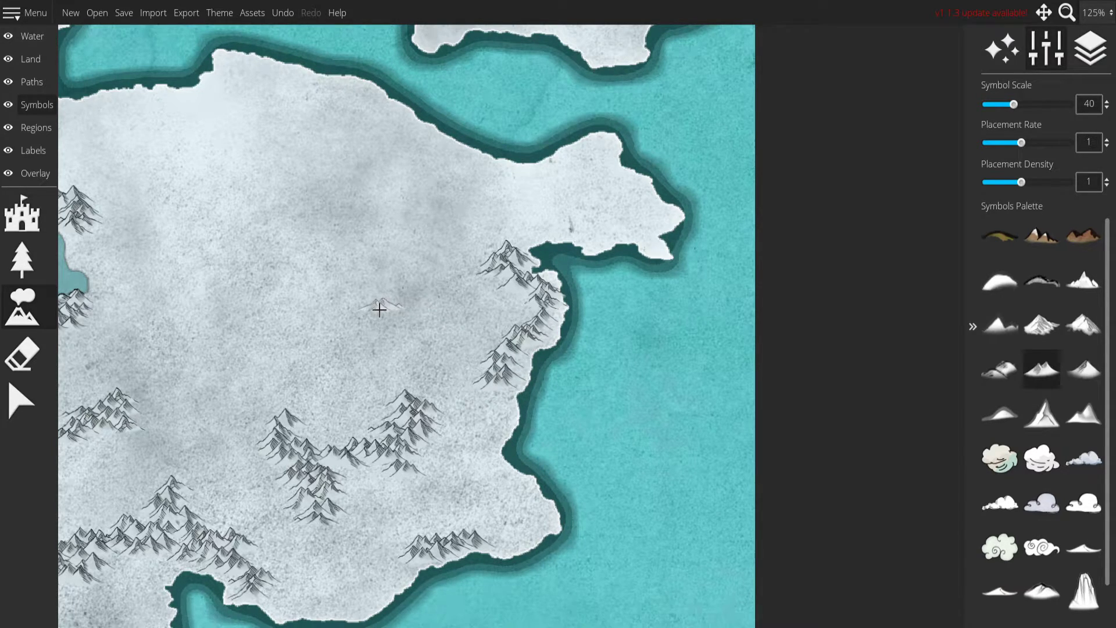
Place a branching range and a small cluster east of the lakes, plus a long zigzag range from the north coast through the eastern interior.
left_click_drag(374, 296, 699, 340)
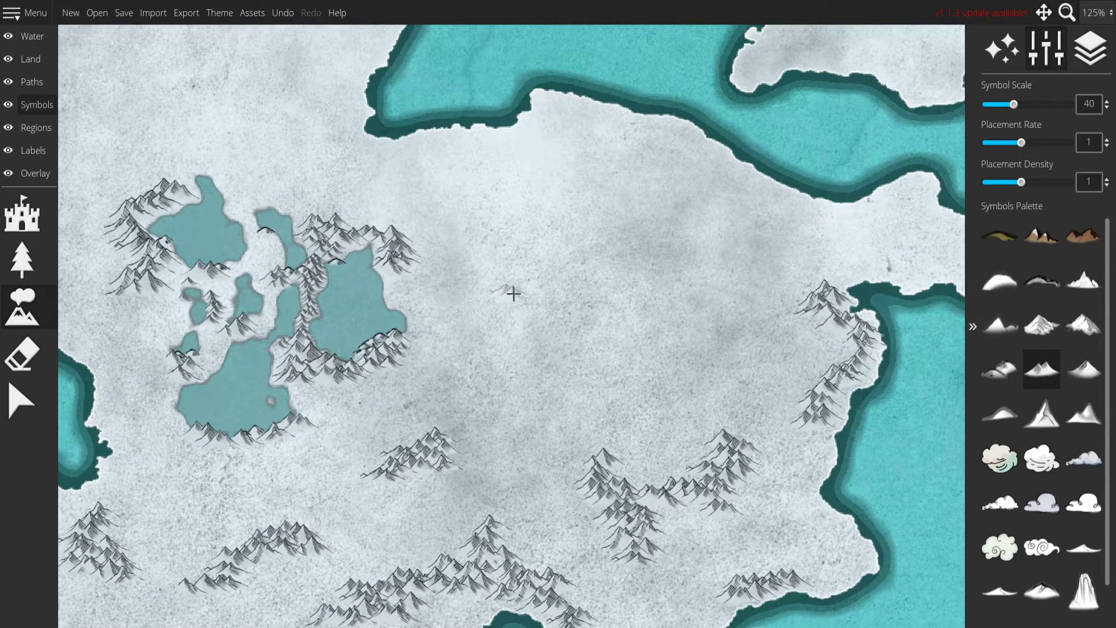
mouse_move(481, 283)
left_mouse_down()
mouse_move(520, 348)
mouse_move(521, 306)
mouse_move(553, 334)
mouse_move(588, 317)
mouse_move(603, 330)
mouse_move(592, 199)
left_mouse_up()
mouse_move(516, 286)
left_mouse_down()
mouse_move(504, 317)
mouse_move(509, 299)
mouse_move(483, 307)
mouse_move(523, 297)
left_mouse_up()
left_click_drag(583, 228, 497, 342)
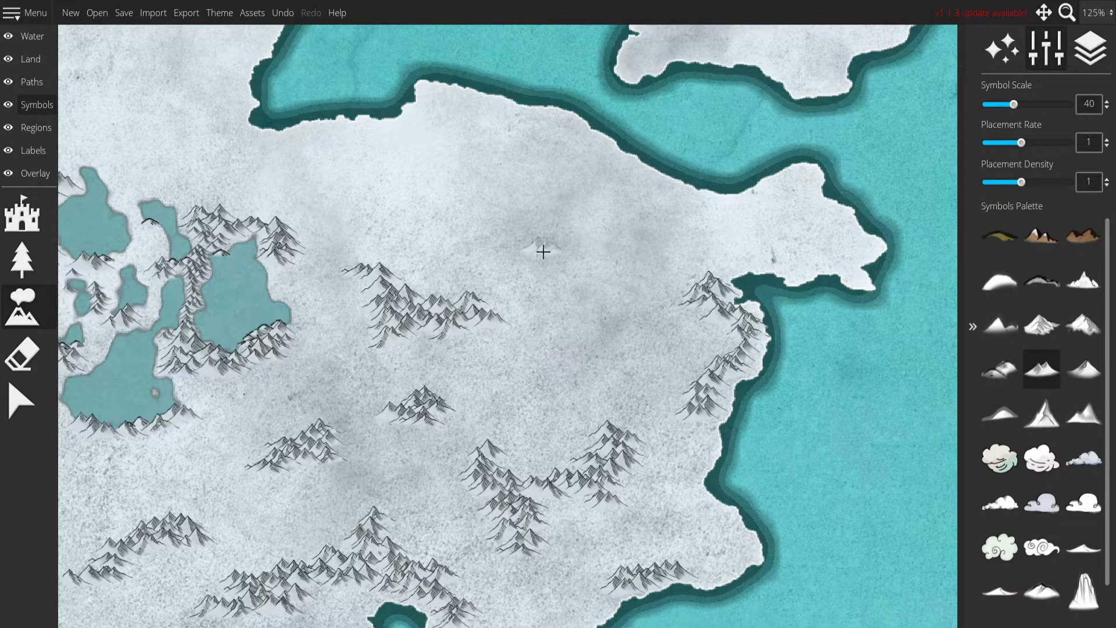
mouse_move(461, 135)
left_mouse_down()
mouse_move(436, 100)
mouse_move(466, 112)
mouse_move(450, 132)
mouse_move(510, 149)
mouse_move(508, 159)
mouse_move(446, 183)
mouse_move(442, 205)
mouse_move(560, 237)
mouse_move(588, 263)
mouse_move(561, 291)
mouse_move(600, 318)
mouse_move(593, 341)
mouse_move(521, 404)
mouse_move(533, 401)
mouse_move(594, 366)
mouse_move(623, 312)
mouse_move(557, 289)
mouse_move(605, 227)
mouse_move(541, 216)
mouse_move(477, 184)
mouse_move(508, 167)
mouse_move(448, 207)
mouse_move(493, 191)
mouse_move(461, 134)
mouse_move(426, 106)
mouse_move(501, 117)
left_mouse_up()
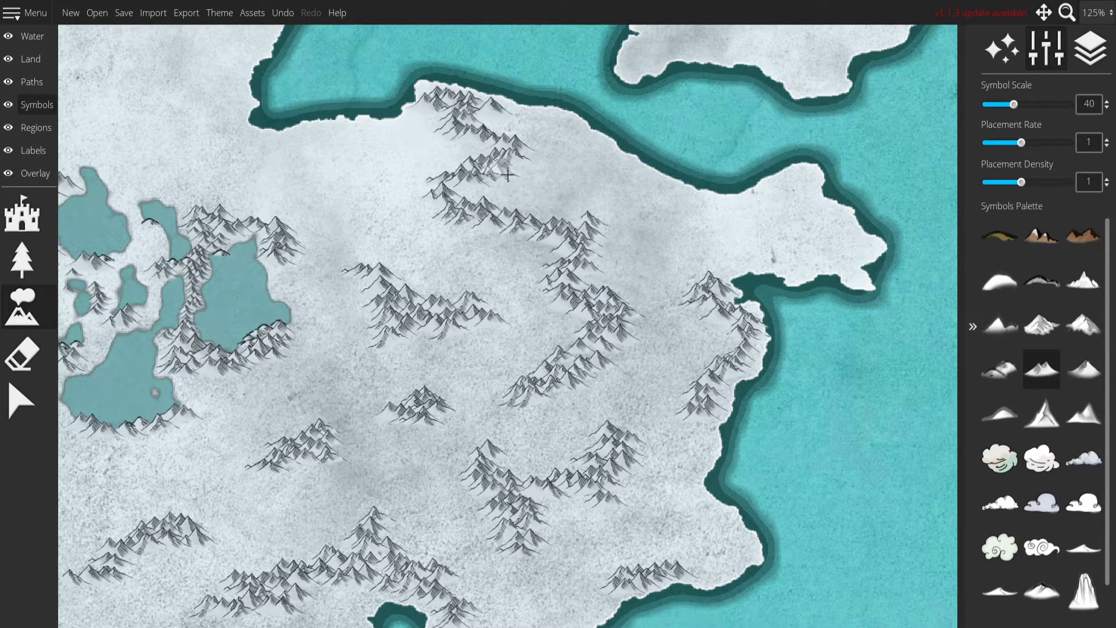
Place a continuous mountain range along the northwest coast, from the northern peninsula's corner down to the continent's western tip.
left_click_drag(515, 240, 917, 180)
left_click_drag(649, 107, 787, 267)
left_click_drag(562, 95, 568, 156)
left_click_drag(819, 296, 755, 324)
mouse_move(688, 224)
left_mouse_down()
mouse_move(607, 223)
mouse_move(625, 297)
mouse_move(599, 323)
mouse_move(621, 276)
mouse_move(600, 325)
mouse_move(544, 328)
mouse_move(544, 350)
mouse_move(561, 361)
mouse_move(673, 257)
mouse_move(658, 252)
mouse_move(568, 273)
left_mouse_up()
left_click_drag(591, 341, 372, 491)
key("ctrl+z")
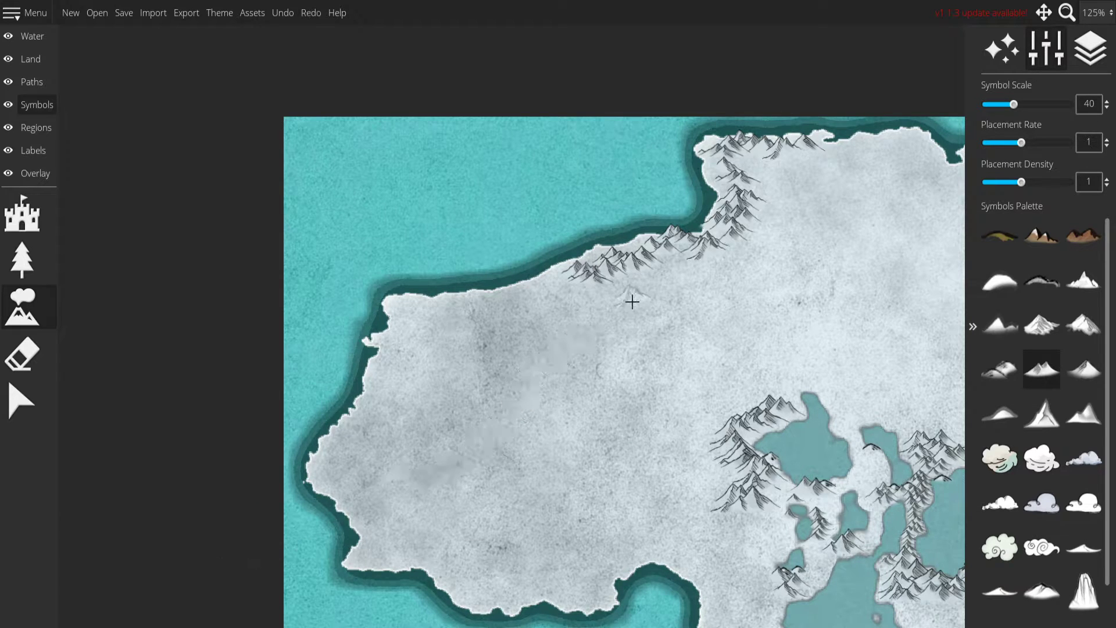
mouse_move(575, 270)
left_mouse_down()
mouse_move(527, 310)
mouse_move(657, 293)
mouse_move(682, 254)
mouse_move(731, 287)
left_mouse_up()
key("ctrl+z")
mouse_move(626, 258)
left_mouse_down()
mouse_move(404, 314)
mouse_move(407, 349)
mouse_move(386, 372)
mouse_move(385, 403)
mouse_move(333, 450)
mouse_move(348, 435)
mouse_move(336, 456)
mouse_move(375, 507)
left_mouse_up()
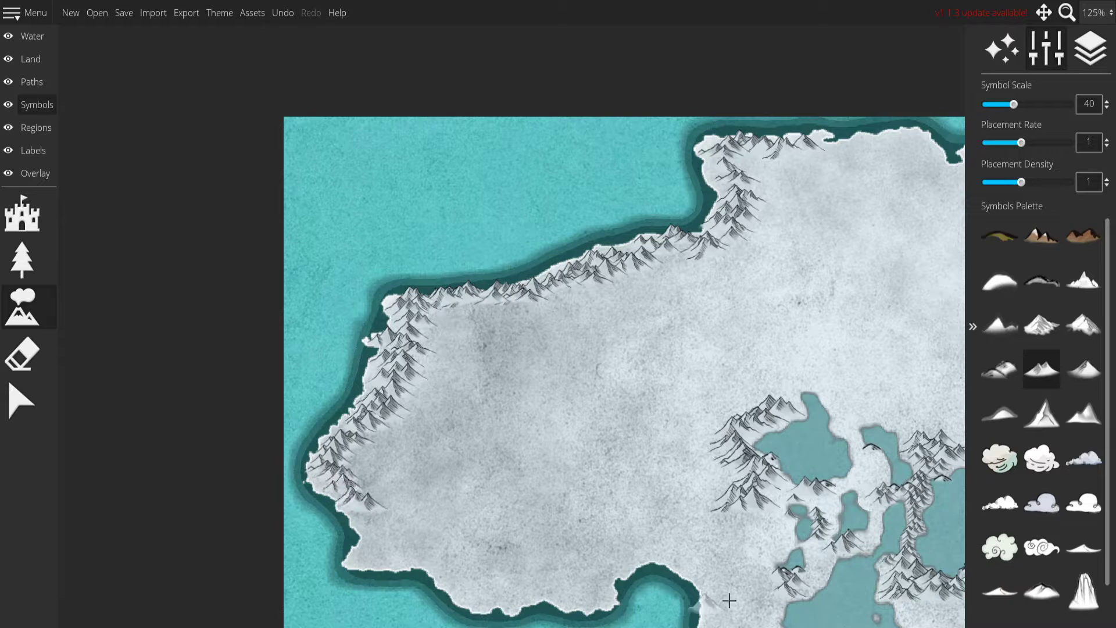
mouse_move(639, 339)
left_mouse_down()
mouse_move(613, 332)
mouse_move(555, 373)
mouse_move(575, 425)
mouse_move(608, 448)
mouse_move(580, 486)
mouse_move(510, 504)
mouse_move(424, 484)
left_mouse_up()
key("ctrl+z")
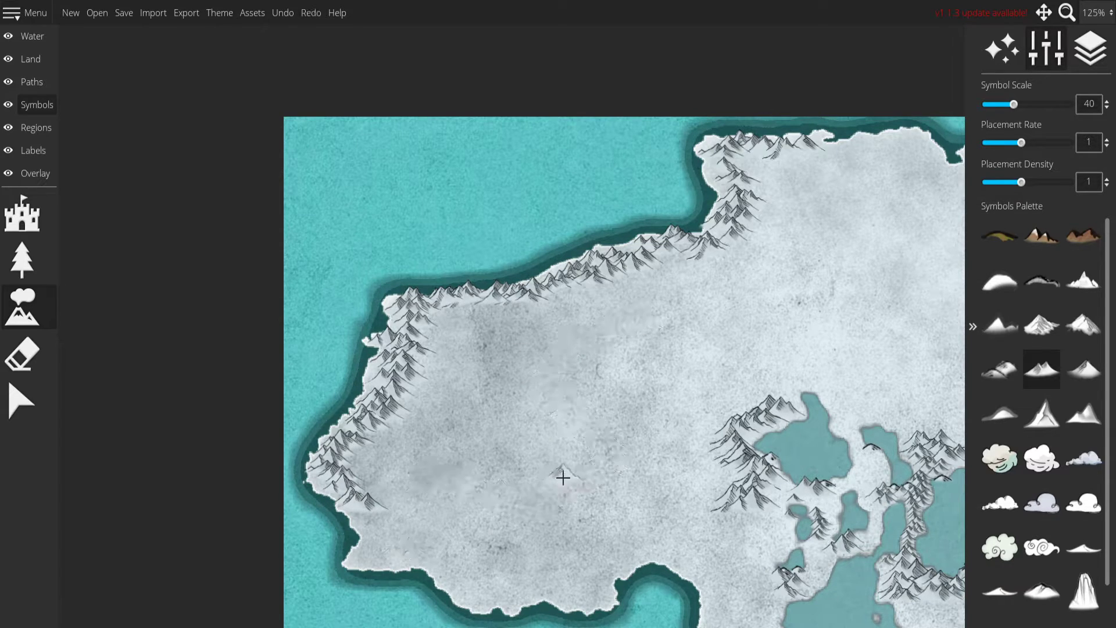
mouse_move(486, 351)
left_mouse_down()
mouse_move(575, 378)
mouse_move(570, 451)
mouse_move(546, 494)
mouse_move(438, 521)
mouse_move(456, 541)
left_mouse_up()
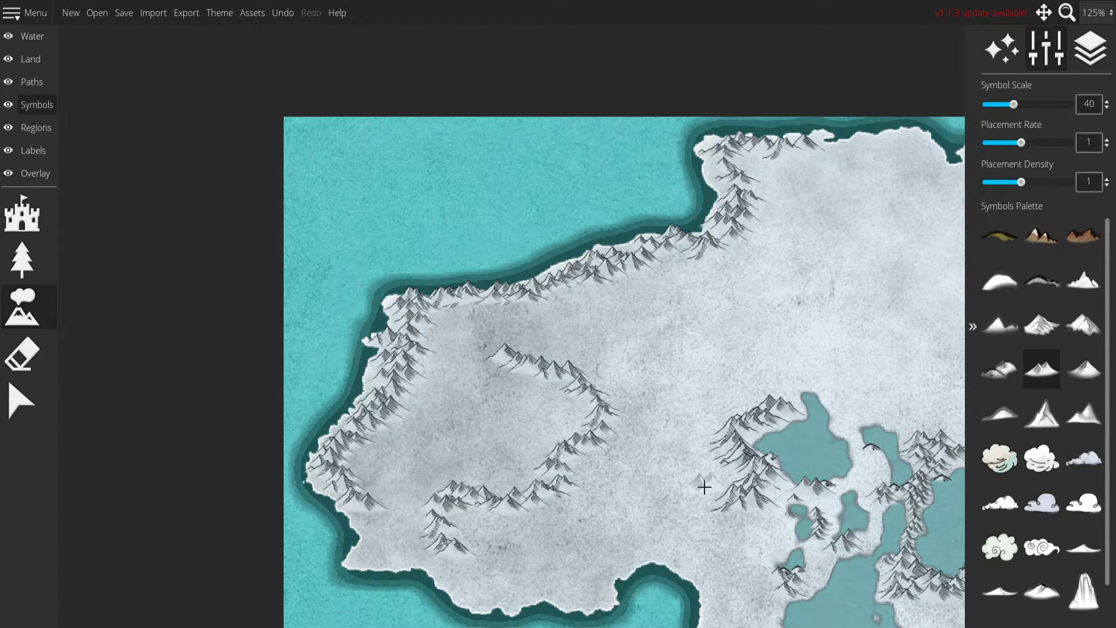
left_click_drag(705, 485, 679, 383)
key("ctrl+z")
Place three separate mountain ranges across the western interior: one descending southeast, one rising northeast and one short horizontal.
mouse_move(457, 325)
left_mouse_down()
mouse_move(451, 344)
mouse_move(506, 433)
left_mouse_up()
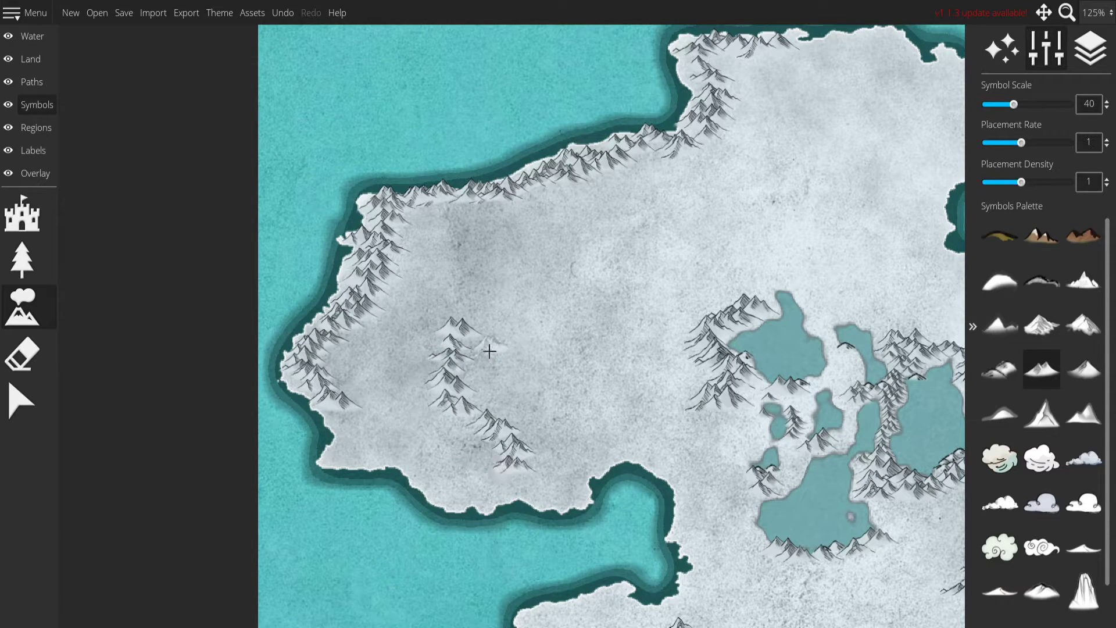
left_click(570, 321)
mouse_move(570, 321)
left_mouse_down()
mouse_move(651, 251)
mouse_move(669, 230)
left_mouse_up()
left_click(452, 256)
left_click_drag(474, 263, 537, 258)
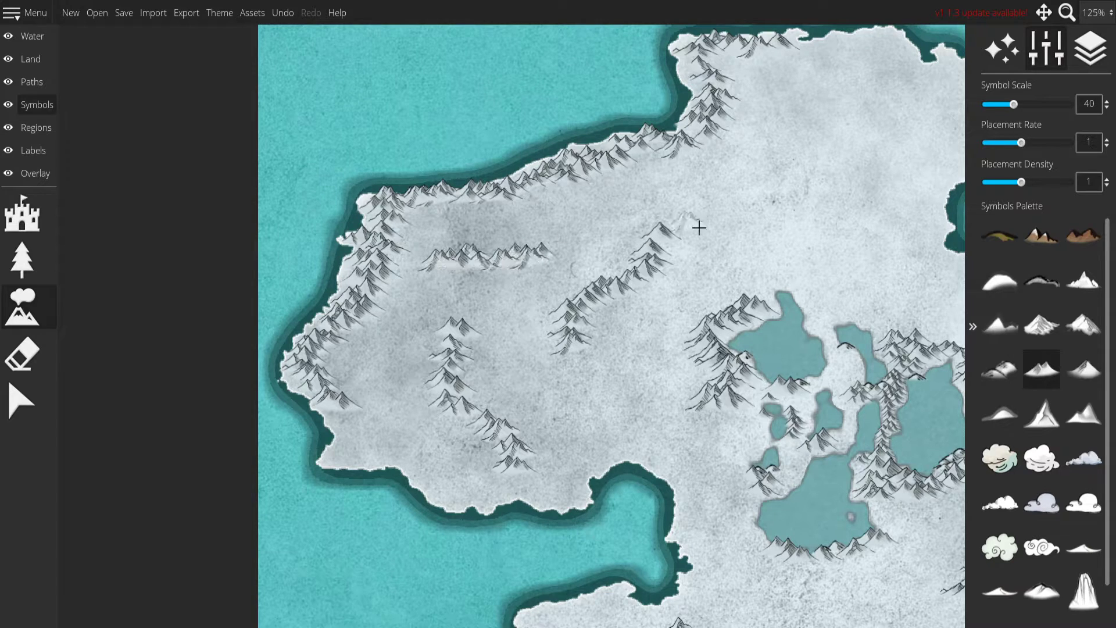
Place two long mountain ranges across the northern peninsula, plus small clusters to their west and west of the lakes.
left_click_drag(816, 191, 590, 306)
mouse_move(628, 208)
left_mouse_down()
mouse_move(576, 247)
mouse_move(555, 348)
left_mouse_up()
mouse_move(635, 280)
left_mouse_down()
mouse_move(648, 346)
mouse_move(686, 399)
mouse_move(837, 419)
mouse_move(726, 248)
mouse_move(792, 363)
left_mouse_up()
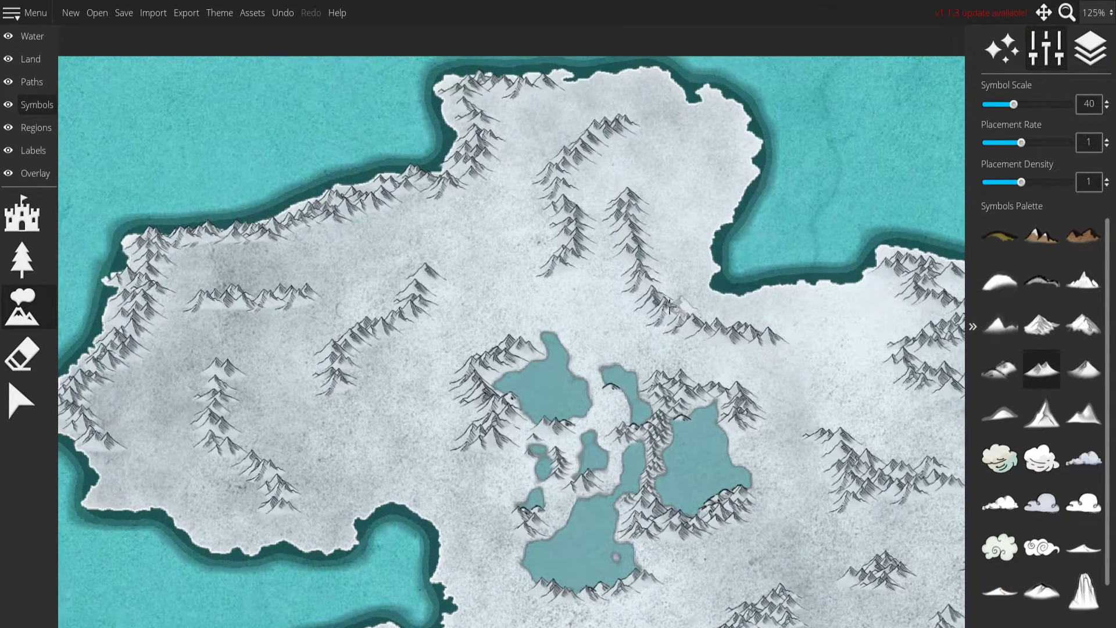
mouse_move(516, 219)
left_mouse_down()
mouse_move(477, 239)
mouse_move(507, 238)
left_mouse_up()
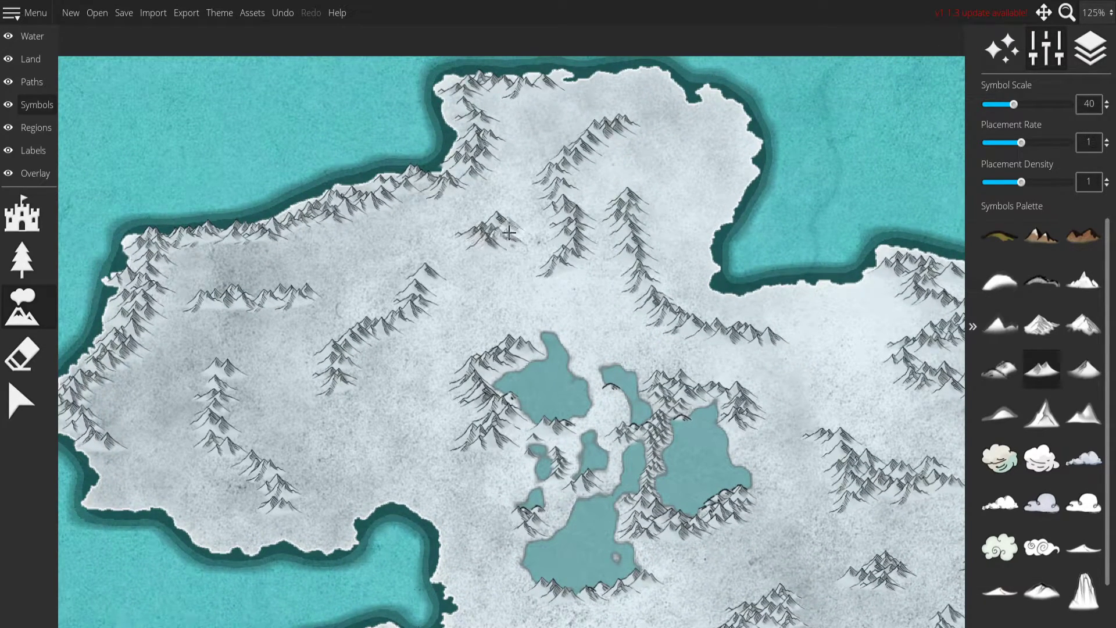
left_click_drag(435, 348, 463, 266)
mouse_move(420, 349)
left_mouse_down()
mouse_move(401, 382)
mouse_move(426, 391)
mouse_move(440, 362)
mouse_move(430, 342)
mouse_move(437, 379)
left_mouse_up()
Place an arched mountain range across the middle of the northeast island and another along its southern coast.
mouse_move(664, 486)
left_mouse_down()
mouse_move(503, 194)
mouse_move(204, 239)
left_mouse_up()
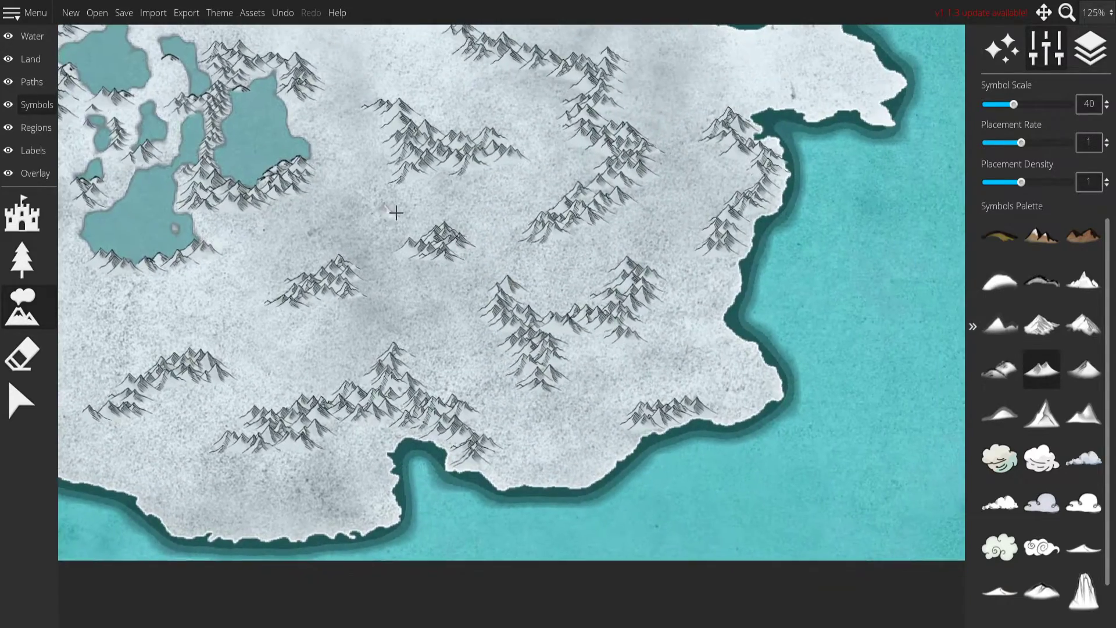
left_click_drag(386, 217, 246, 448)
left_click_drag(619, 247, 563, 462)
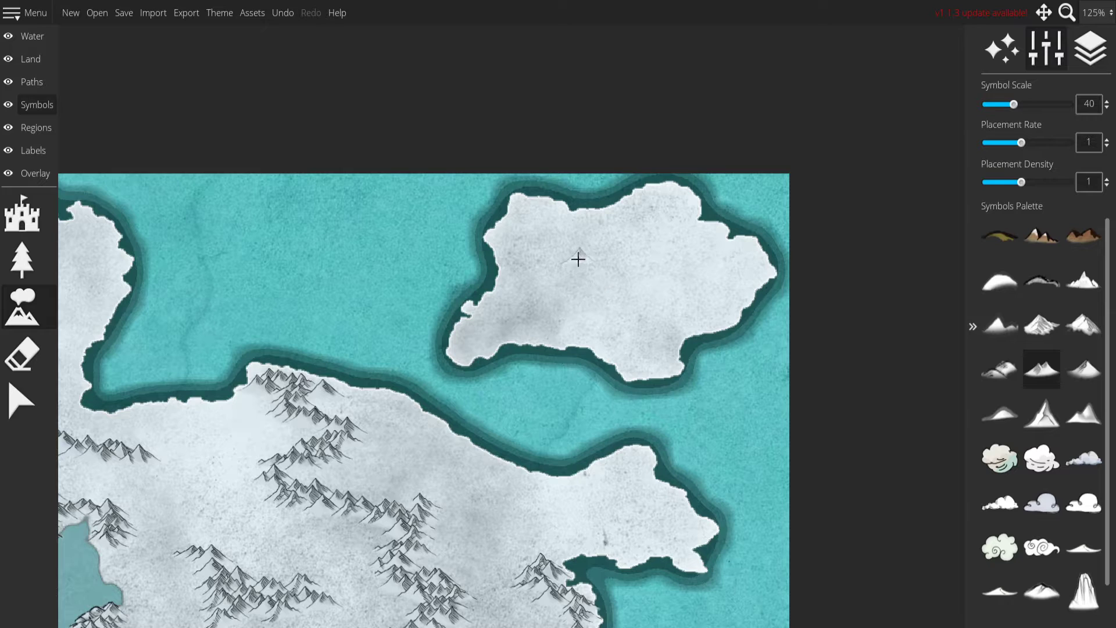
mouse_move(576, 261)
left_mouse_down()
mouse_move(654, 258)
mouse_move(673, 280)
left_mouse_up()
mouse_move(542, 308)
left_mouse_down()
mouse_move(542, 295)
mouse_move(634, 272)
left_mouse_up()
left_click_drag(479, 318, 592, 180)
left_click_drag(472, 250, 585, 299)
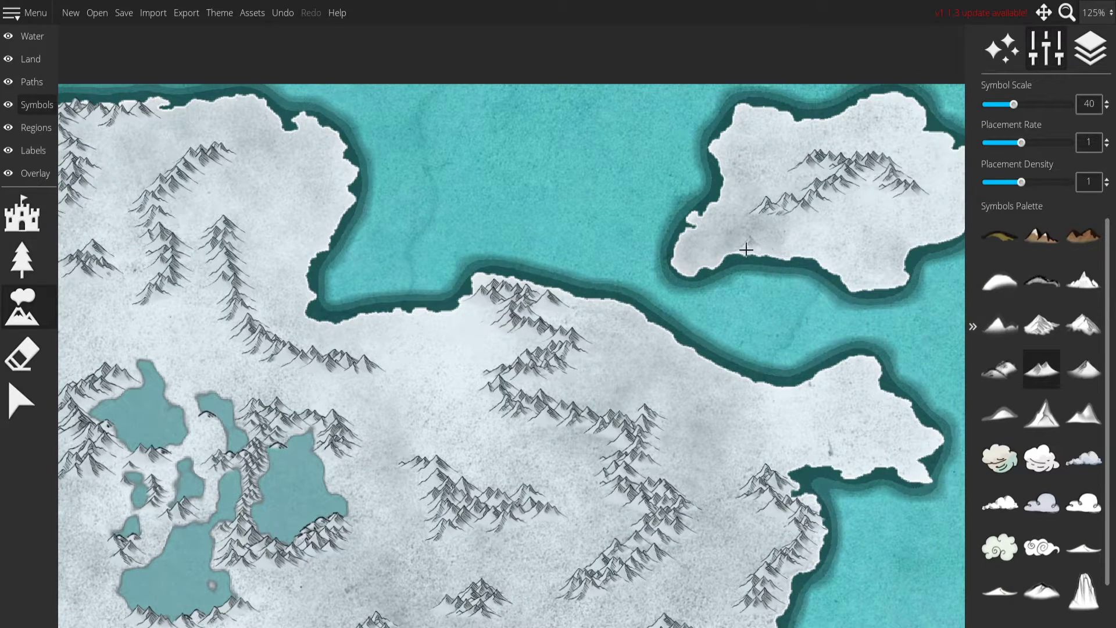
mouse_move(708, 255)
left_mouse_down()
mouse_move(767, 242)
mouse_move(878, 260)
mouse_move(834, 259)
mouse_move(883, 285)
mouse_move(866, 284)
left_mouse_up()
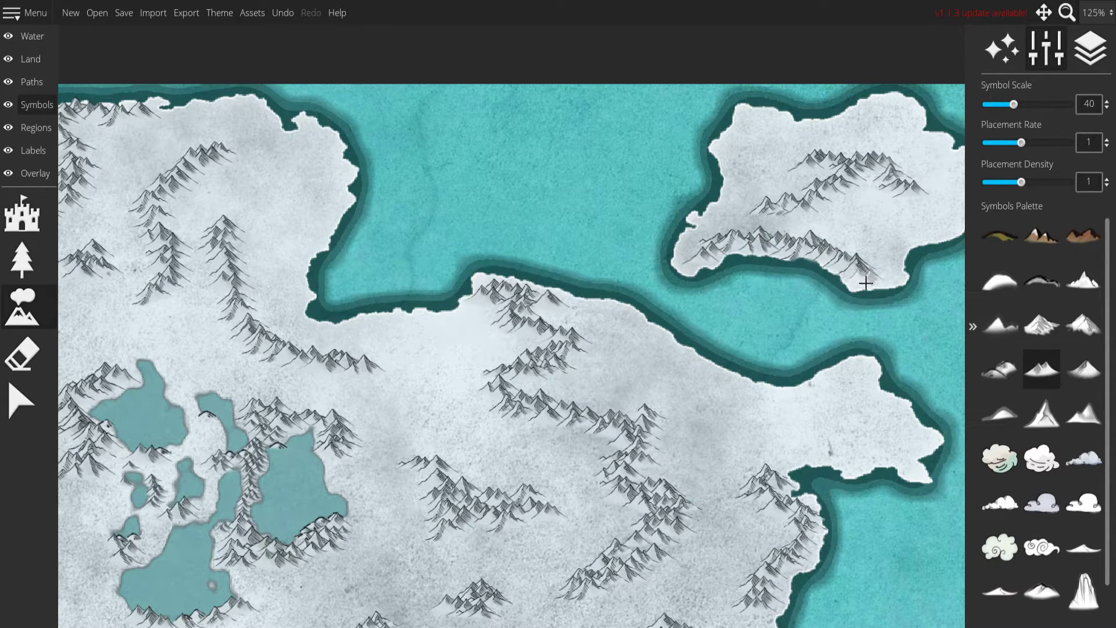
Place a mountain range down the southwestern peninsula's west coast and eastward along the continent's south coast.
mouse_move(515, 275)
left_mouse_down()
mouse_move(674, 215)
mouse_move(672, 275)
mouse_move(719, 101)
mouse_move(616, 183)
mouse_move(636, 110)
mouse_move(625, 77)
left_mouse_up()
left_click_drag(717, 238, 821, 184)
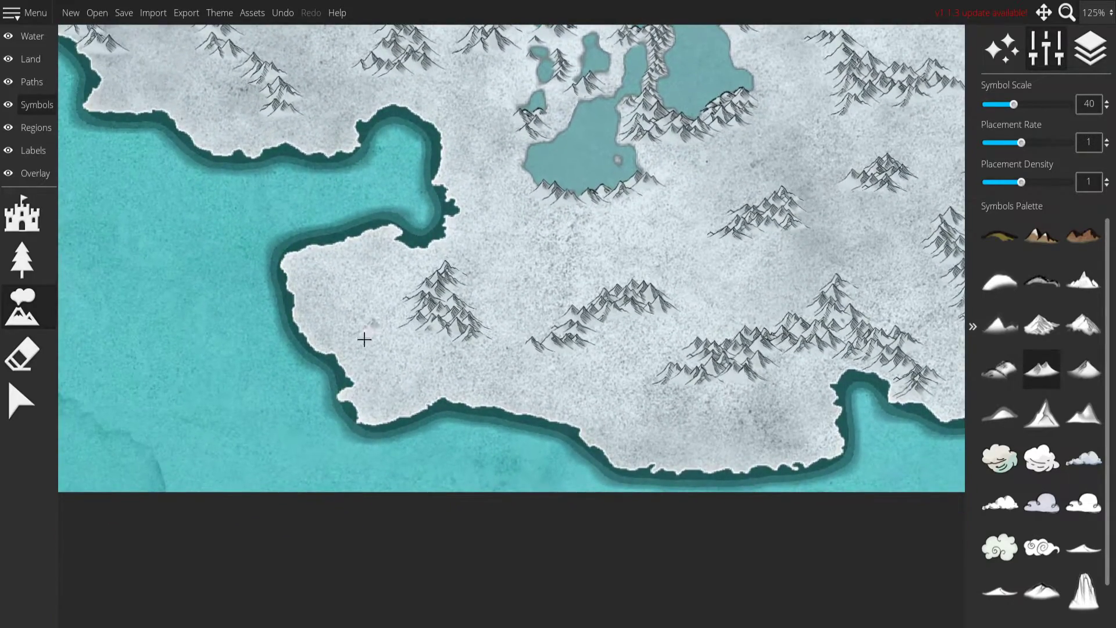
left_click_drag(821, 358, 746, 315)
mouse_move(230, 220)
left_mouse_down()
mouse_move(246, 288)
mouse_move(298, 336)
mouse_move(303, 370)
mouse_move(377, 348)
mouse_move(508, 374)
mouse_move(460, 362)
mouse_move(589, 412)
left_mouse_up()
key("ctrl+z")
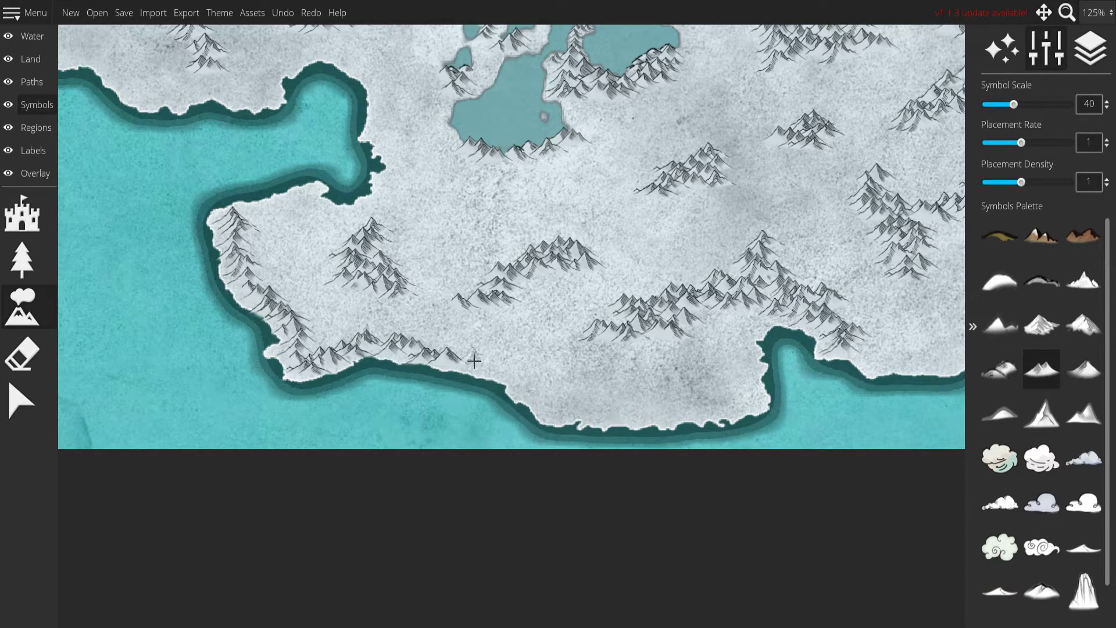
mouse_move(475, 368)
left_mouse_down()
mouse_move(521, 376)
mouse_move(569, 414)
mouse_move(597, 420)
mouse_move(718, 416)
mouse_move(750, 404)
mouse_move(744, 354)
mouse_move(759, 321)
mouse_move(782, 307)
left_mouse_up()
Fill the area below the southern range, west of the southern bay, with a dense mass of mountain symbols.
mouse_move(766, 250)
left_mouse_down()
mouse_move(668, 217)
mouse_move(466, 198)
left_mouse_up()
mouse_move(457, 256)
left_mouse_down()
mouse_move(397, 279)
mouse_move(400, 322)
mouse_move(386, 306)
mouse_move(421, 315)
mouse_move(364, 292)
mouse_move(434, 289)
left_mouse_up()
mouse_move(485, 320)
left_mouse_down()
mouse_move(475, 329)
mouse_move(388, 268)
mouse_move(372, 270)
left_mouse_up()
left_click_drag(527, 190, 604, 282)
left_click(519, 324)
left_click(499, 332)
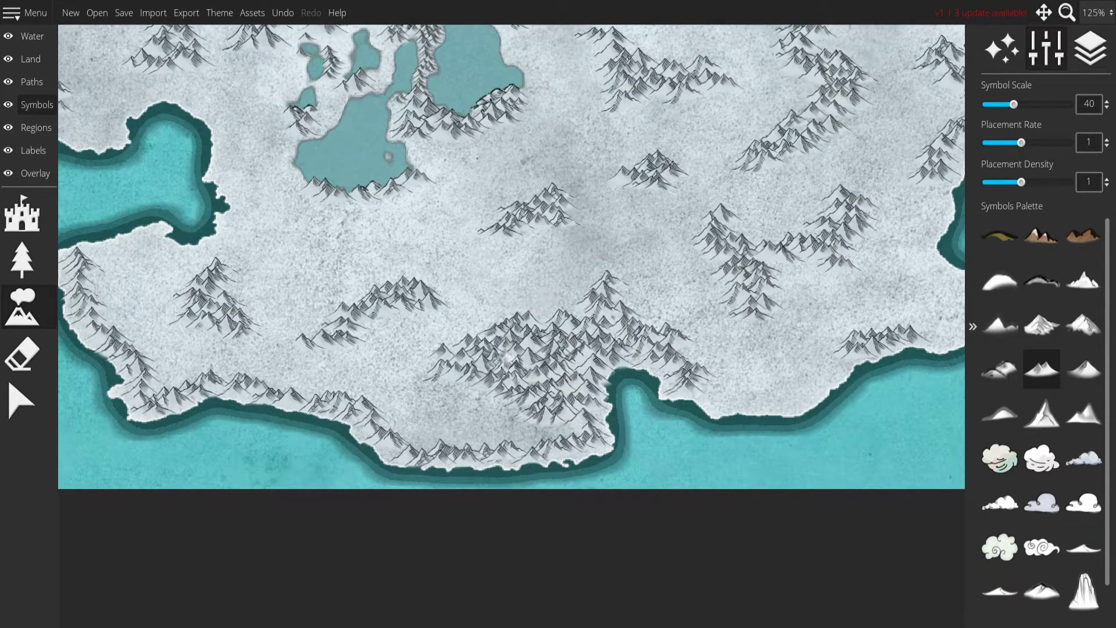
scroll(545, 286, "down", 5)
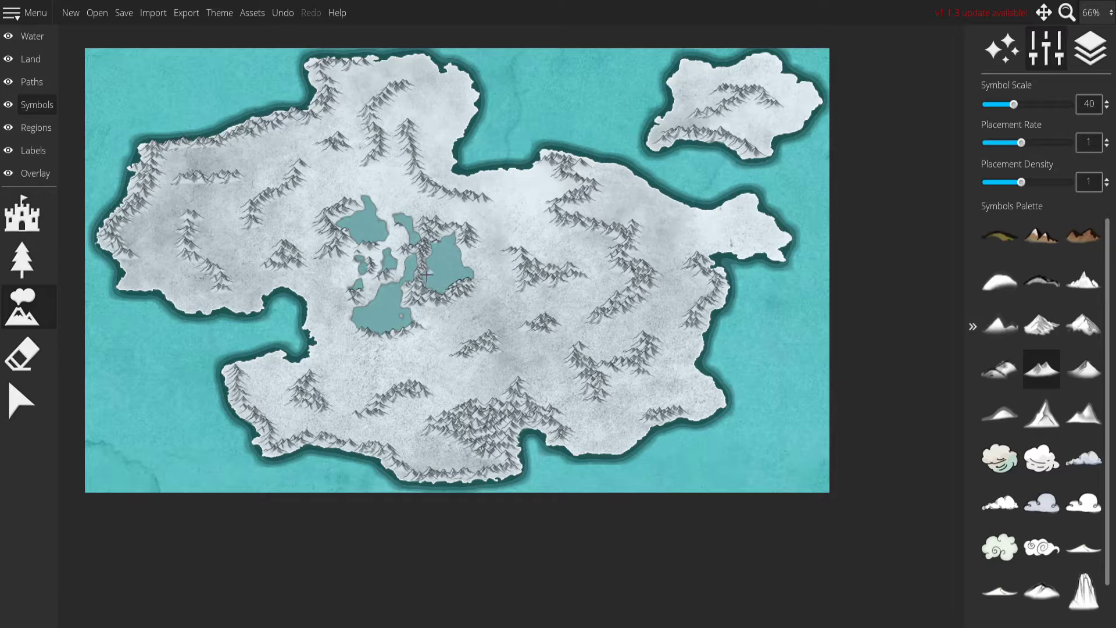
scroll(437, 258, "up", 5)
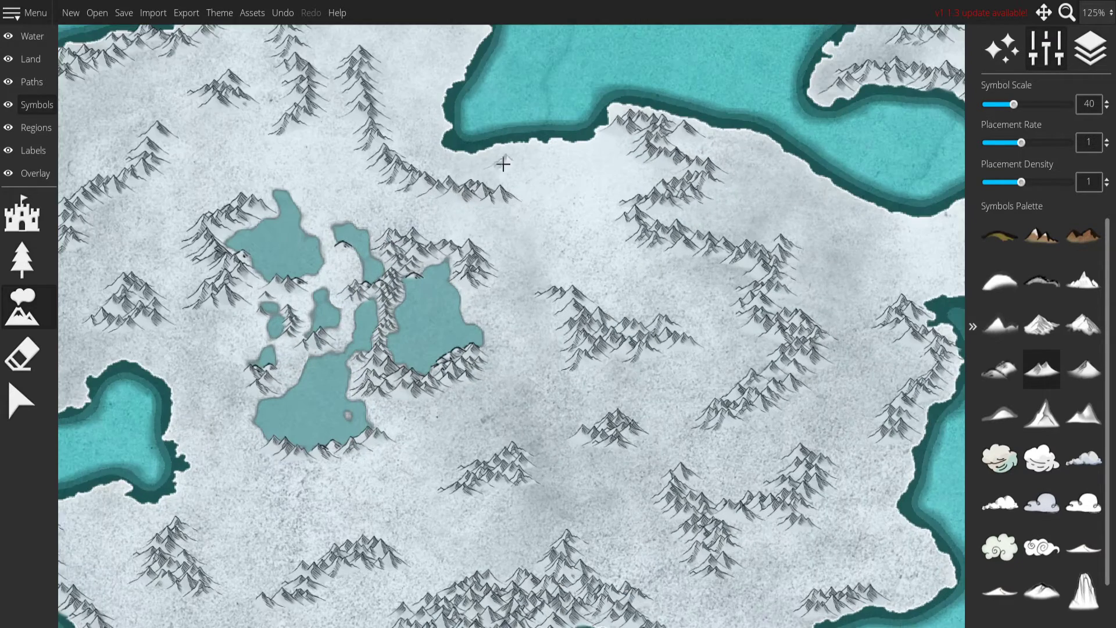
left_click_drag(498, 167, 596, 381)
key("ctrl+z")
mouse_move(471, 189)
left_mouse_down()
mouse_move(499, 223)
mouse_move(532, 214)
mouse_move(535, 264)
left_mouse_up()
key("ctrl+z")
Place mountain ranges along the northern peninsula's east coast and along the northeast coast leading to the eastern peninsula.
mouse_move(462, 185)
left_mouse_down()
mouse_move(485, 221)
mouse_move(532, 219)
mouse_move(547, 252)
mouse_move(511, 324)
mouse_move(532, 303)
mouse_move(528, 317)
mouse_move(522, 324)
mouse_move(543, 269)
mouse_move(539, 293)
mouse_move(545, 268)
left_mouse_up()
left_click_drag(809, 432, 464, 235)
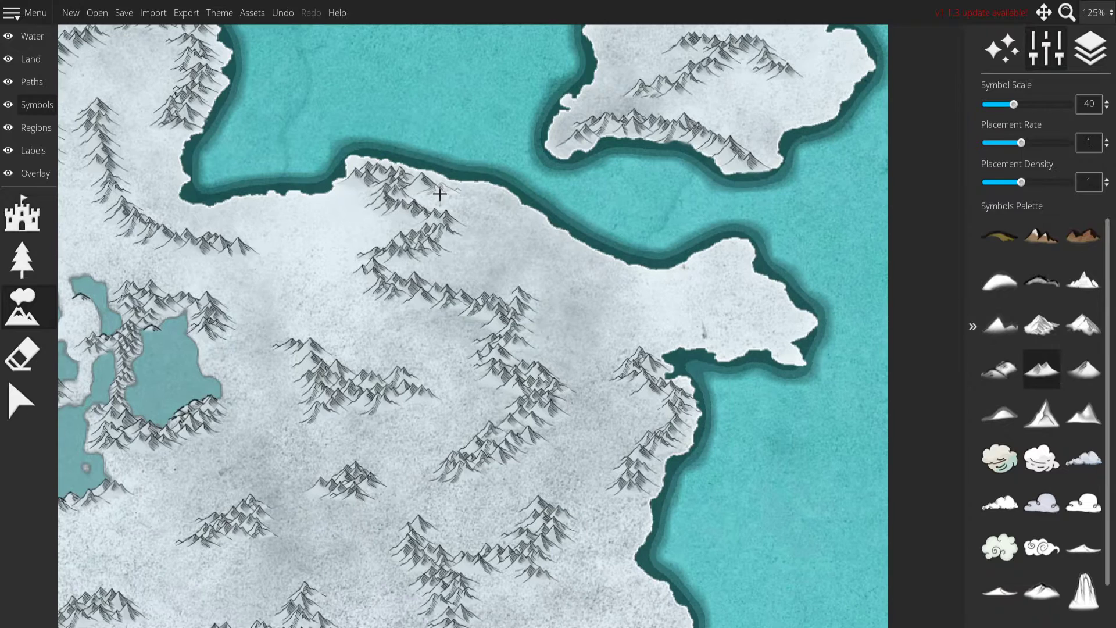
mouse_move(549, 232)
left_mouse_down()
mouse_move(518, 214)
mouse_move(602, 266)
mouse_move(646, 273)
mouse_move(687, 274)
mouse_move(750, 239)
left_mouse_up()
left_click(561, 311)
Place a mountain range along the western land's south coast and thicken it with more mountains toward the inland range.
scroll(561, 310, "down", 8)
scroll(567, 336, "up", 3)
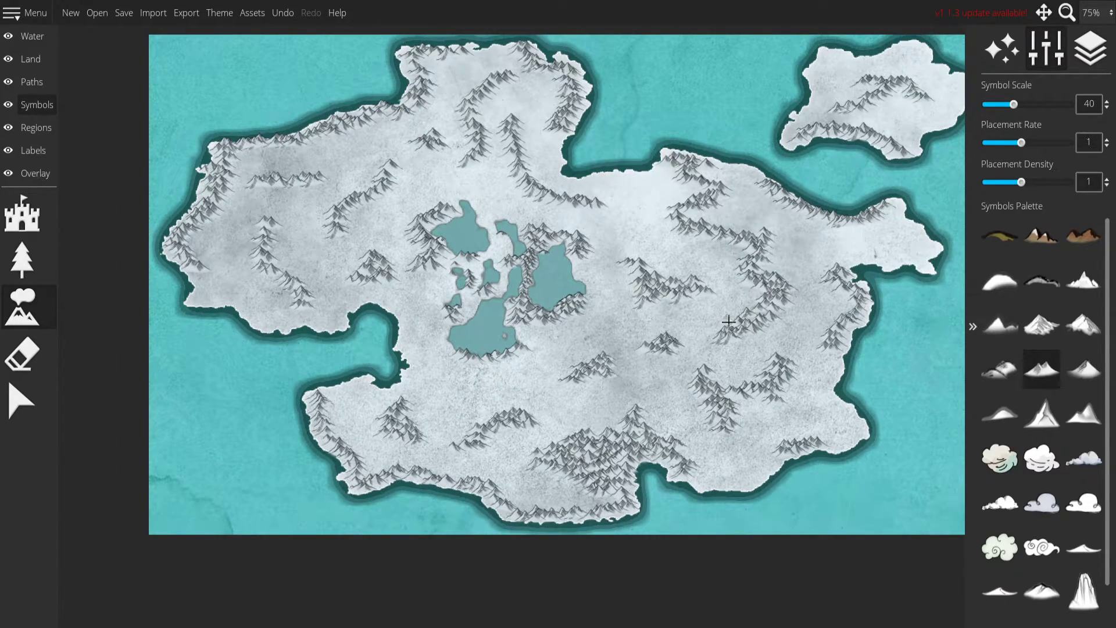
scroll(227, 324, "up", 3)
mouse_move(220, 321)
left_mouse_down()
mouse_move(314, 374)
mouse_move(354, 361)
mouse_move(428, 371)
mouse_move(435, 344)
left_mouse_up()
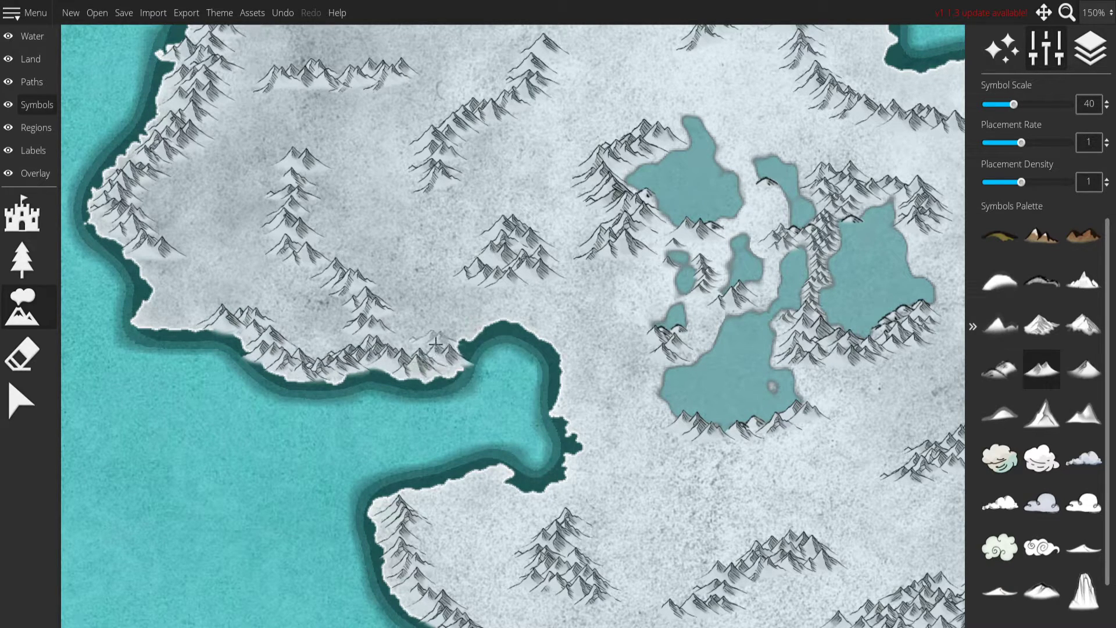
mouse_move(365, 341)
left_mouse_down()
mouse_move(408, 351)
mouse_move(507, 305)
mouse_move(423, 338)
mouse_move(384, 335)
mouse_move(425, 348)
mouse_move(434, 334)
mouse_move(395, 334)
mouse_move(388, 317)
mouse_move(415, 331)
left_mouse_up()
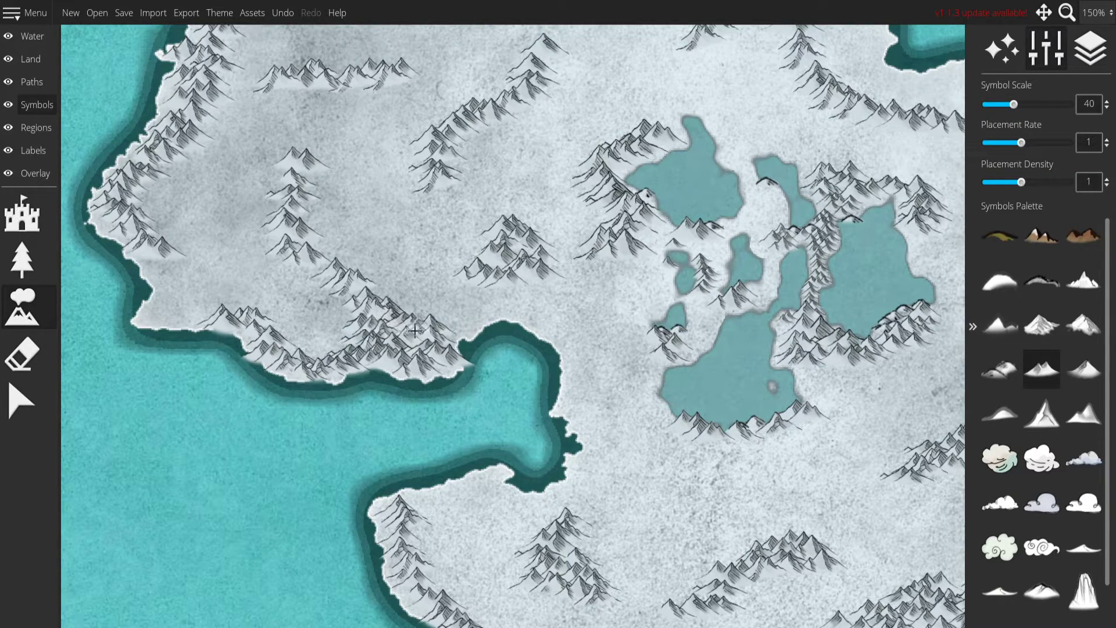
Look over the mountain placement on the whole map and examine the symbols around the central lakes up close.
left_click_drag(729, 428, 526, 285)
left_click_drag(696, 279, 523, 271)
scroll(522, 271, "down", 5)
scroll(523, 236, "up", 3)
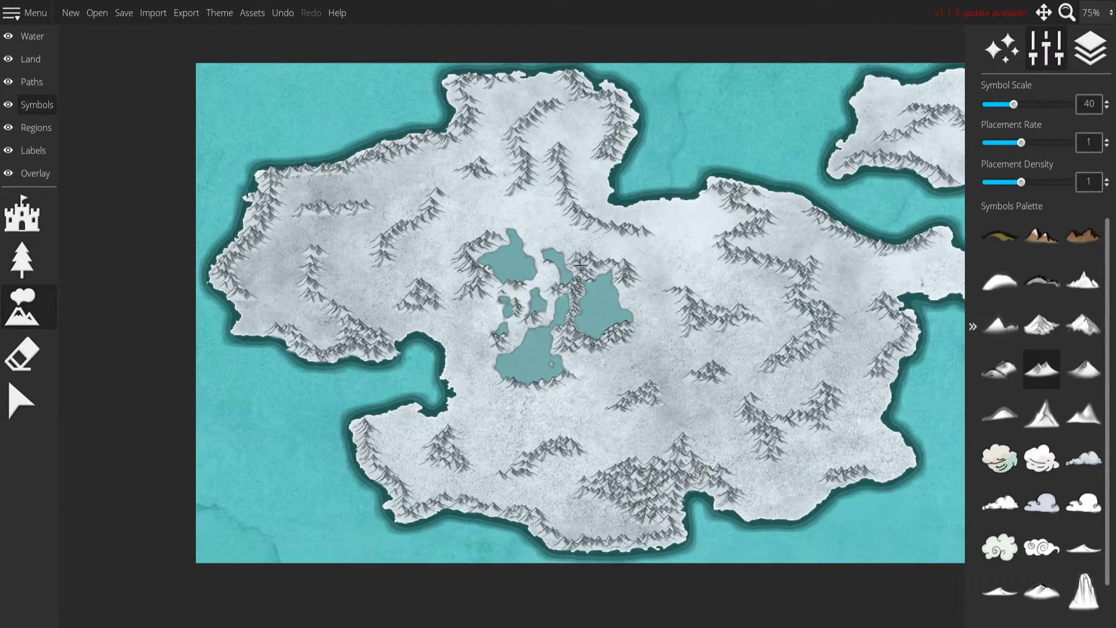
scroll(580, 265, "up", 1)
scroll(733, 315, "up", 1)
left_click_drag(522, 237, 627, 330)
scroll(720, 277, "up", 3)
scroll(655, 266, "up", 1)
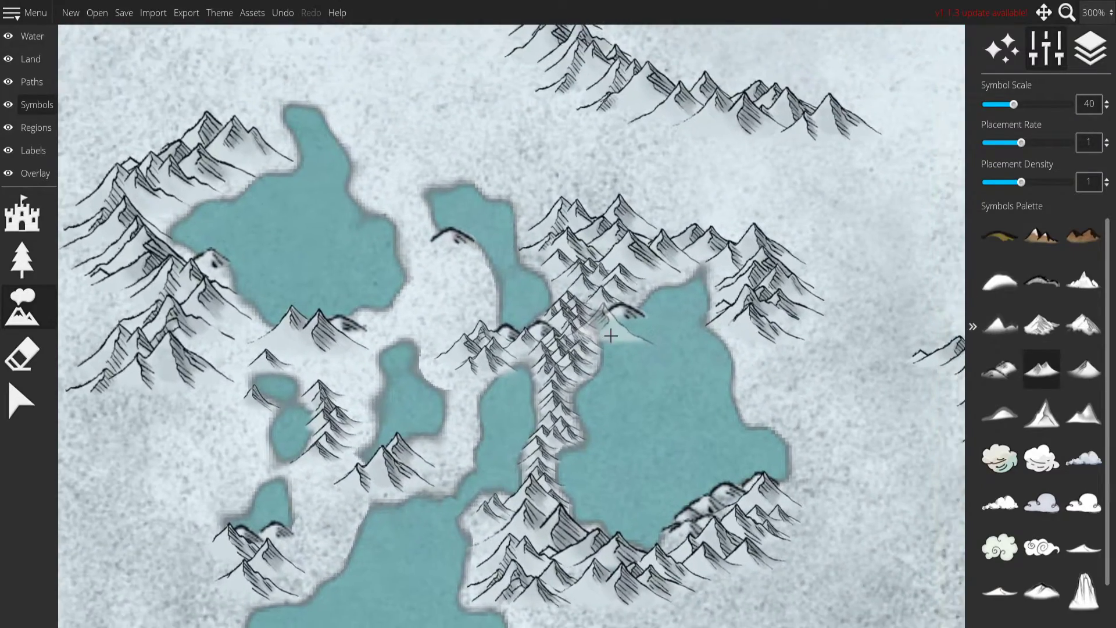
Select and delete the mountain symbols crowding the narrow land between the central lakes.
left_click(22, 401)
scroll(446, 365, "down", 2)
scroll(446, 365, "down", 3)
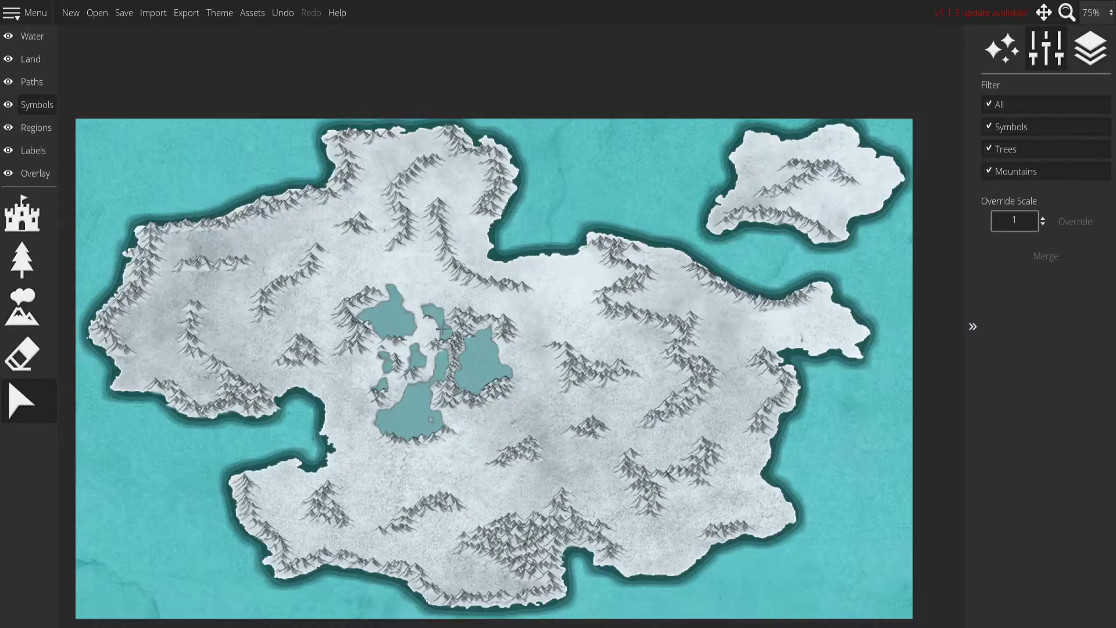
scroll(492, 426, "up", 3)
left_click_drag(346, 301, 443, 382)
left_click(365, 286)
left_click_drag(354, 370, 296, 395)
left_click(343, 350)
left_click_drag(330, 341, 302, 382)
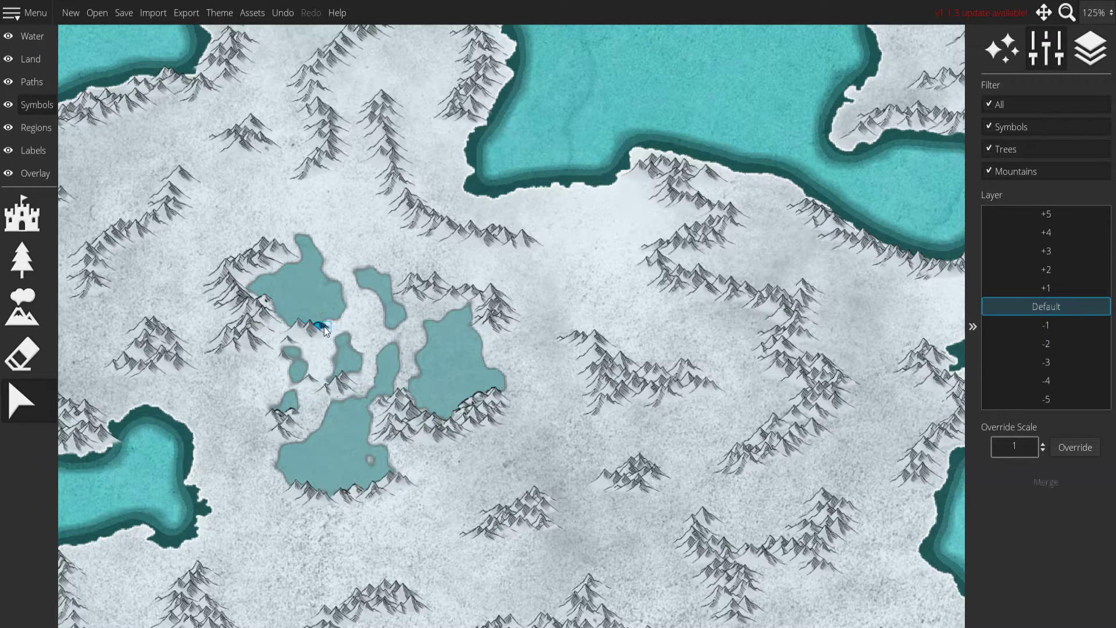
Delete the stray mountain symbols overlapping the eastern lake's southeast shore and the edge of the small western lake.
left_click_drag(291, 343, 591, 383)
scroll(511, 328, "up", 2)
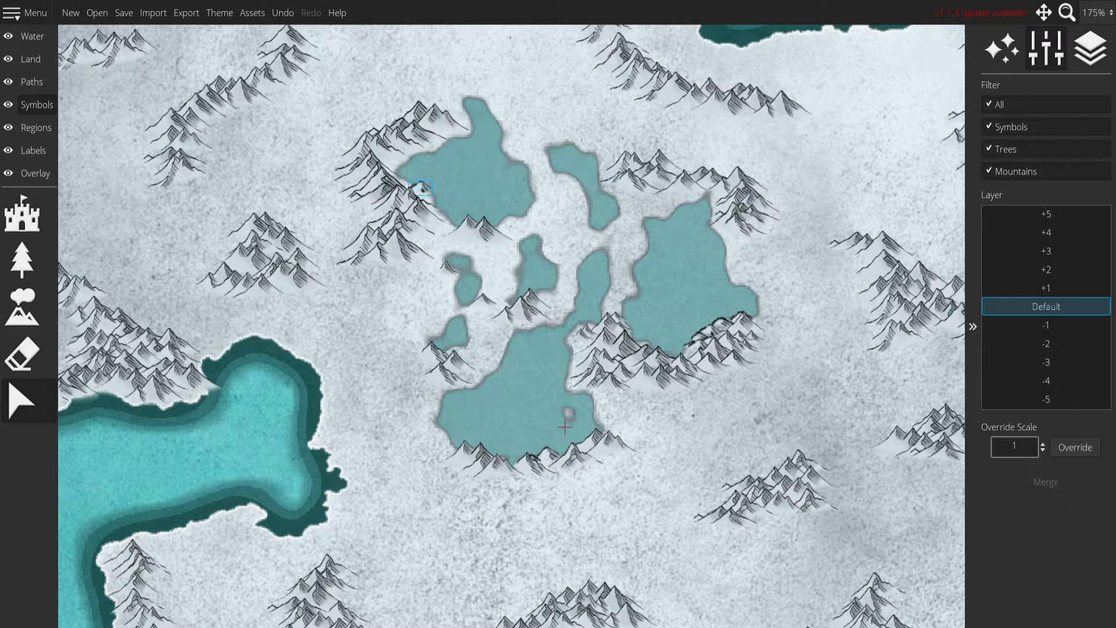
mouse_move(710, 333)
left_mouse_down()
mouse_move(719, 322)
mouse_move(707, 327)
left_mouse_up()
left_click(715, 355)
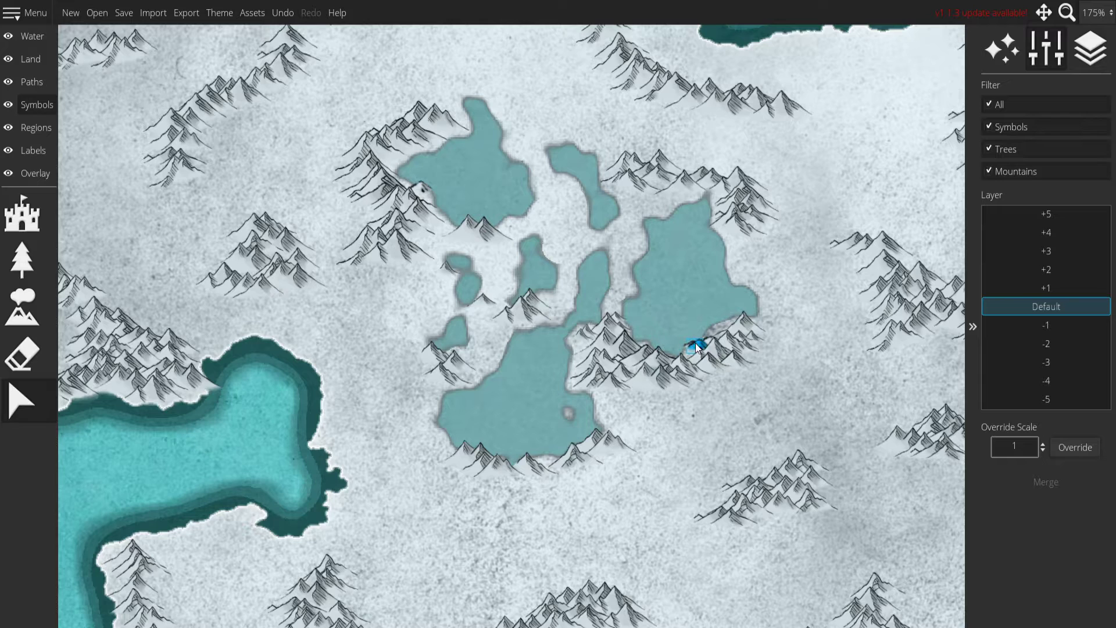
left_click(699, 344)
key("Delete")
left_click(708, 348)
left_click_drag(632, 224, 665, 241)
left_click_drag(498, 232, 480, 264)
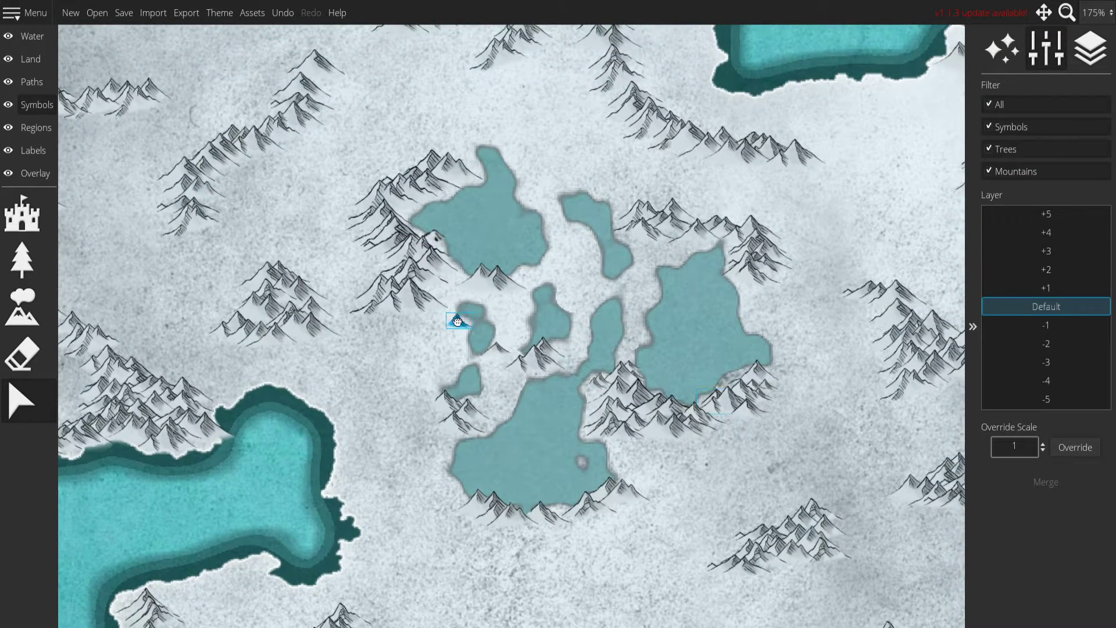
left_click(496, 355)
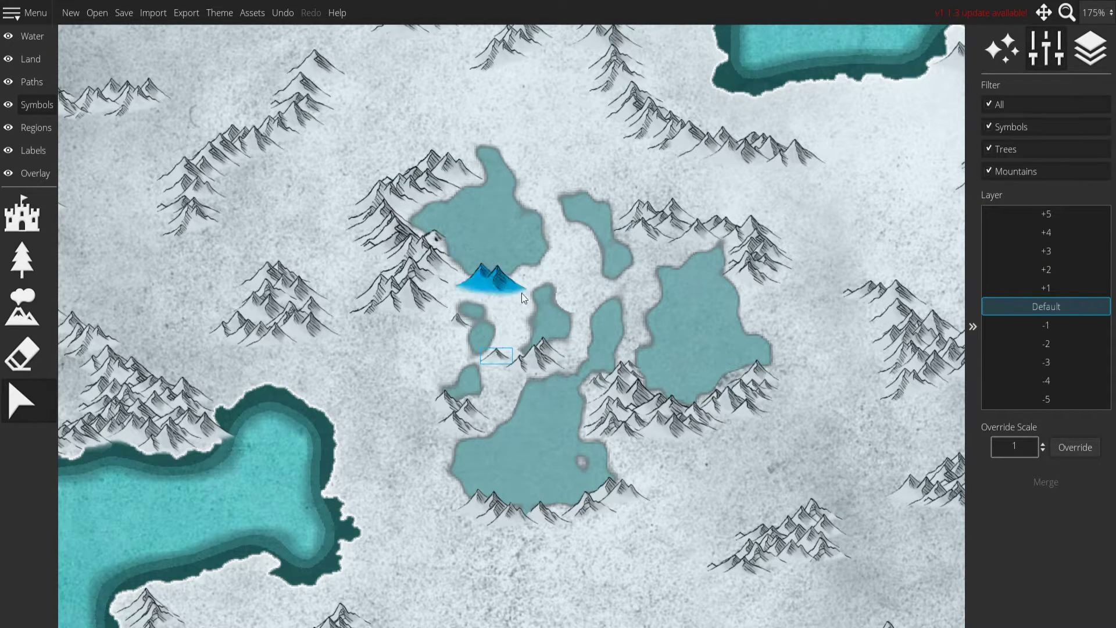
Place small double-peaked mountain symbols at scale 20 on the land between the central lakes.
left_click(21, 215)
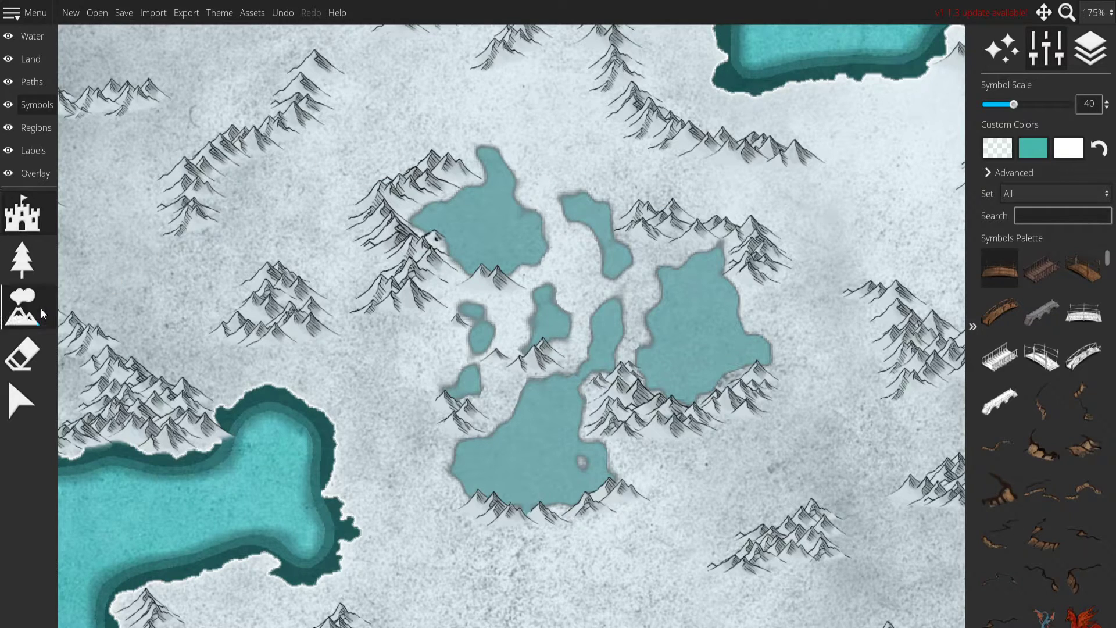
left_click(41, 312)
scroll(584, 273, "down", 4)
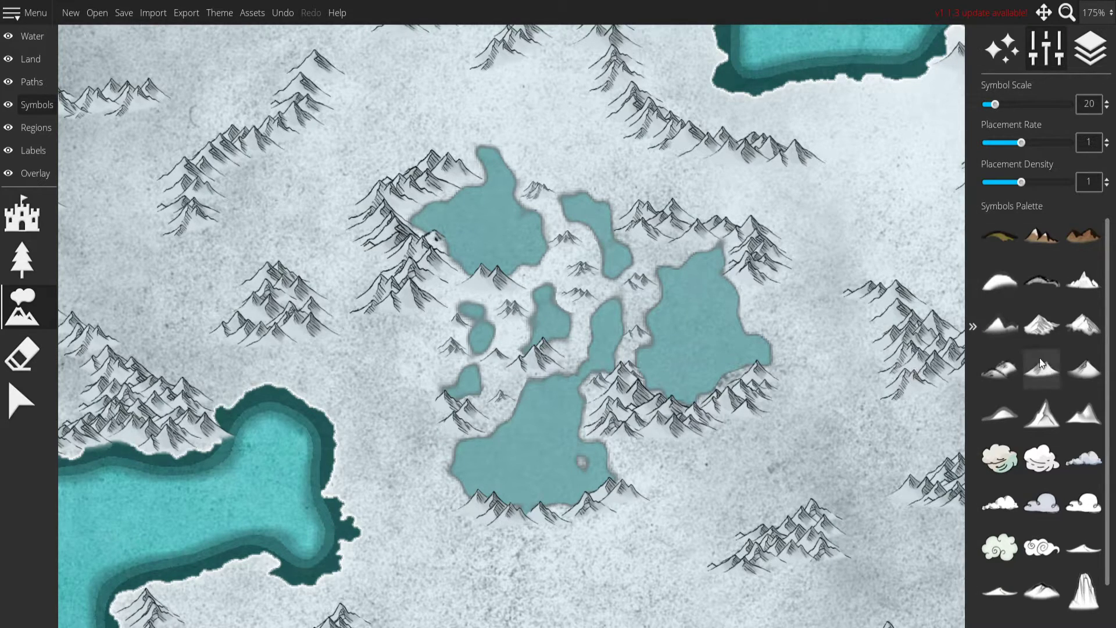
Set the symbol scale to 40 and place double-peaked mountains along the southern lake's western and southwestern shore.
scroll(529, 445, "up", 2)
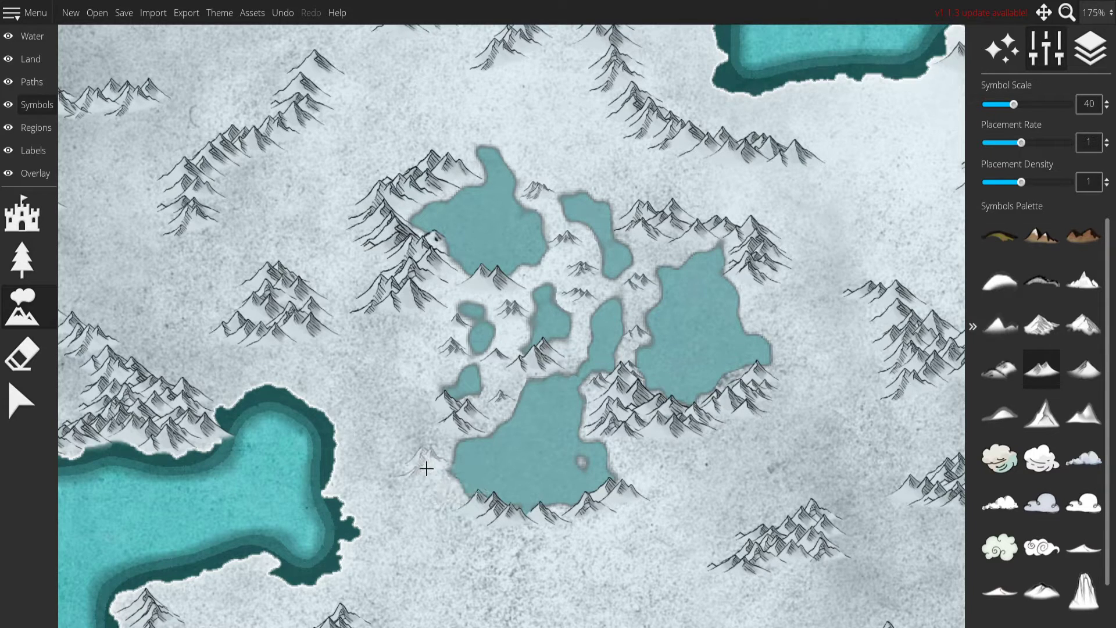
left_click(438, 438)
mouse_move(431, 450)
left_mouse_down()
mouse_move(421, 468)
mouse_move(461, 523)
left_mouse_up()
left_click(458, 515)
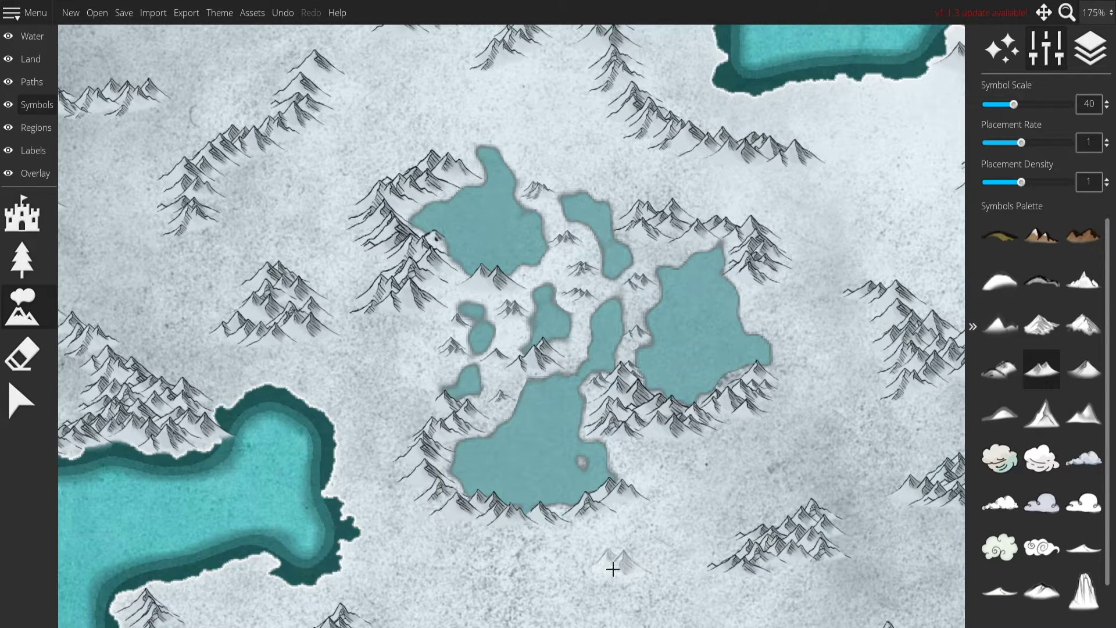
Add mountain symbols below the southern lake's southeastern shore and along the eastern lake's southeastern shore.
left_click(559, 527)
left_click(607, 532)
left_click(590, 517)
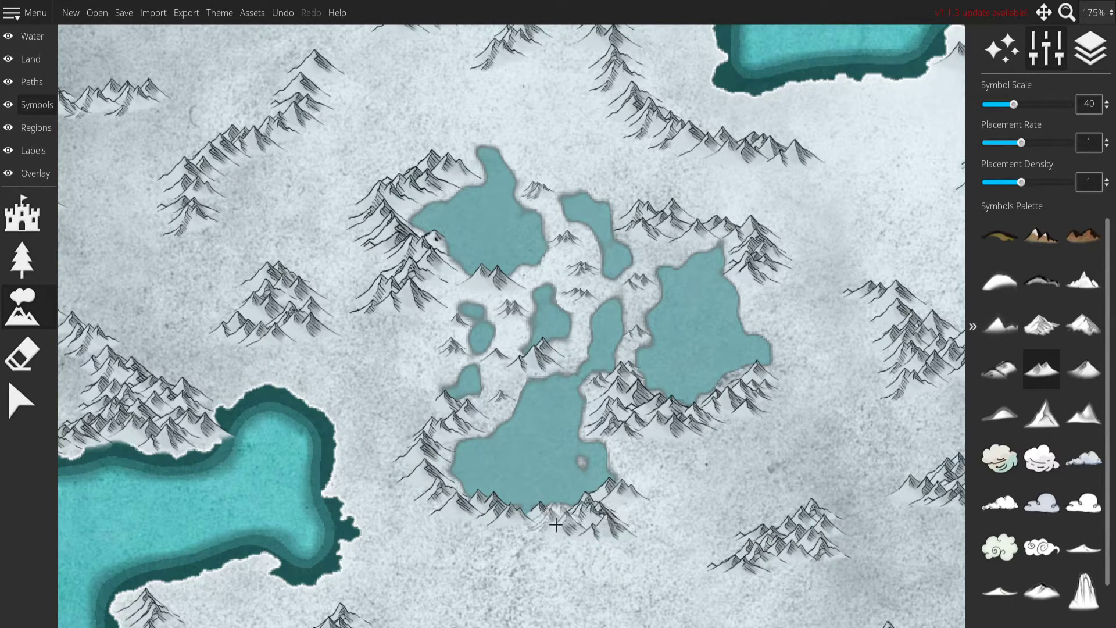
left_click(565, 513)
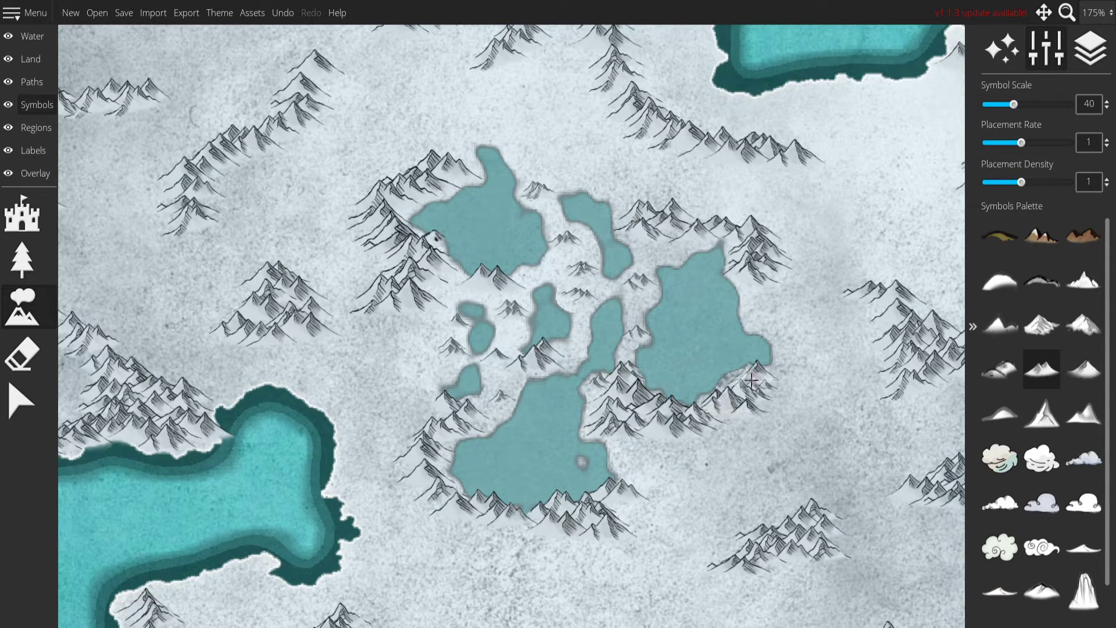
mouse_move(742, 379)
left_mouse_down()
mouse_move(716, 400)
mouse_move(751, 466)
mouse_move(694, 418)
left_mouse_up()
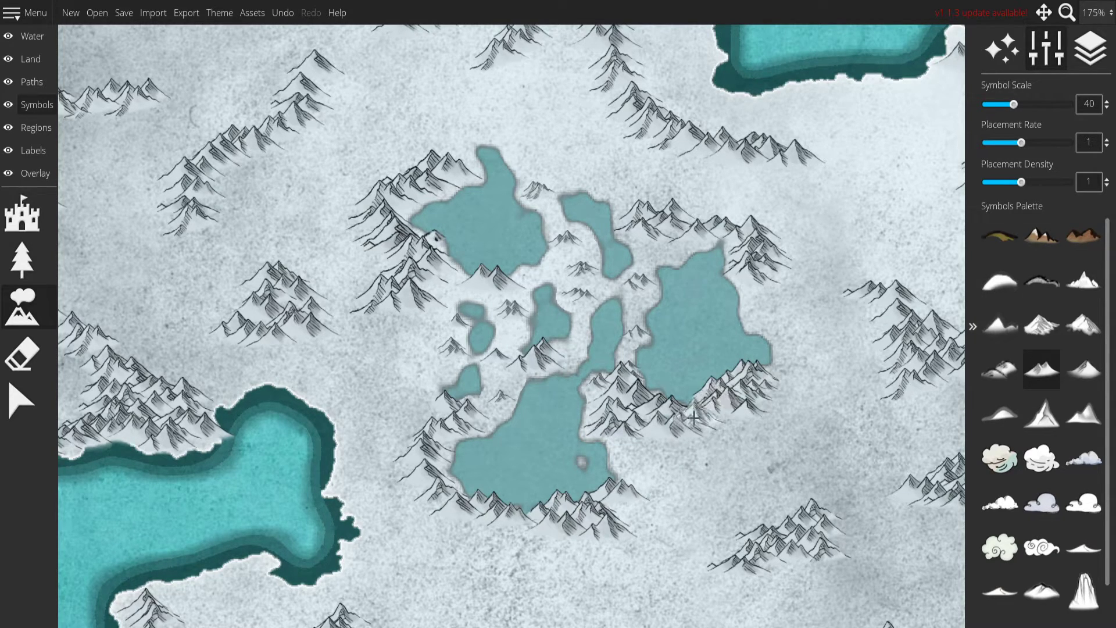
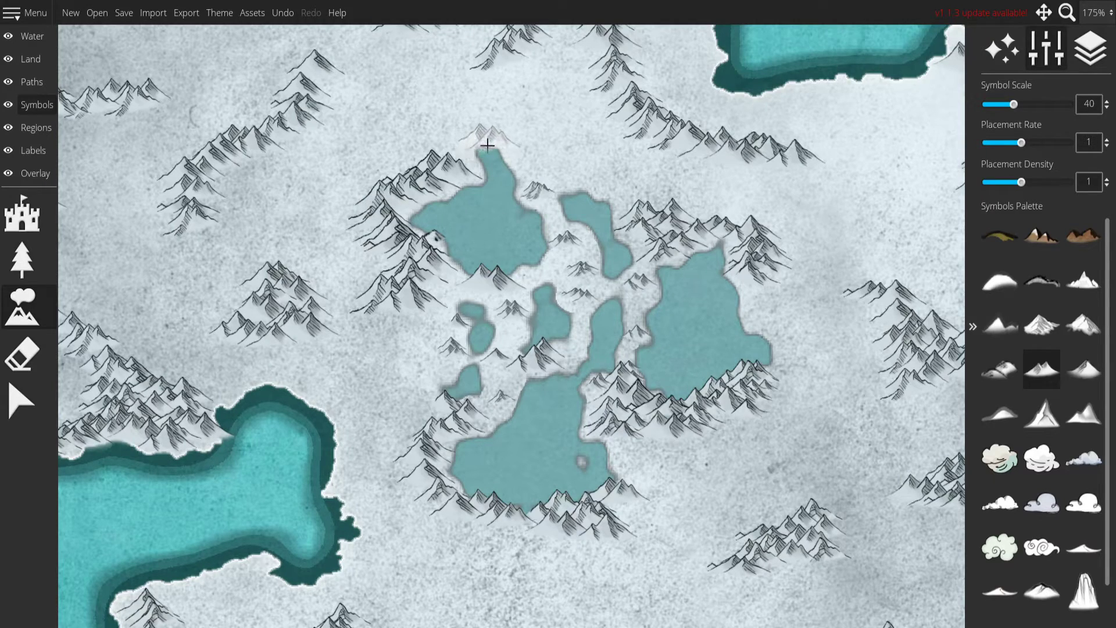
Try placing tall narrow trees at scale 10 below the northwestern coastal mountains.
left_click_drag(750, 378, 621, 344)
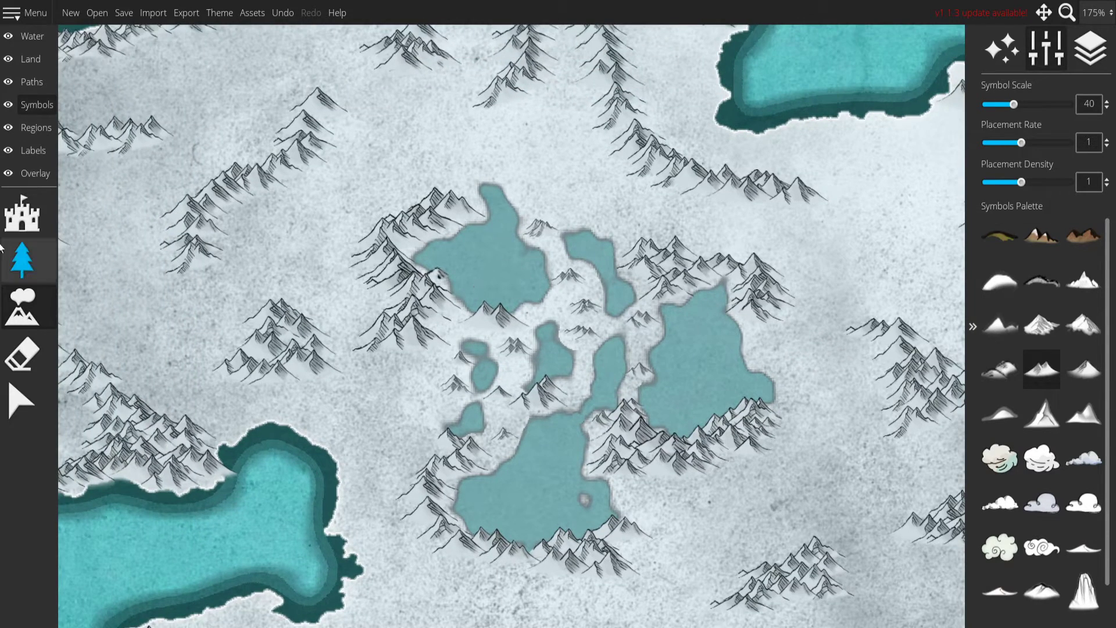
left_click(22, 258)
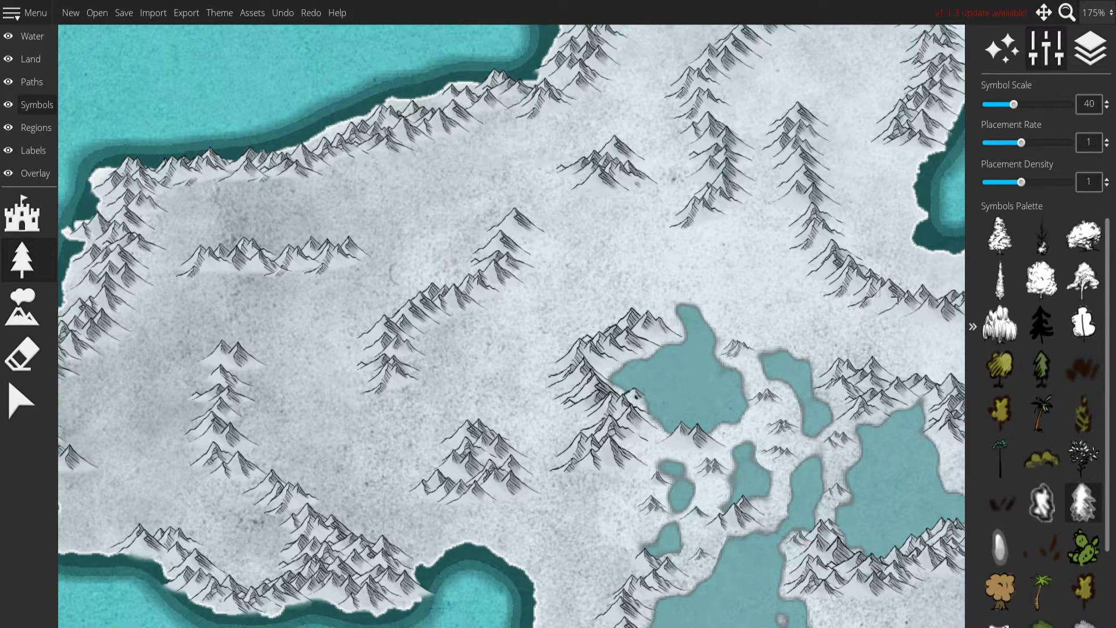
left_click(1000, 280)
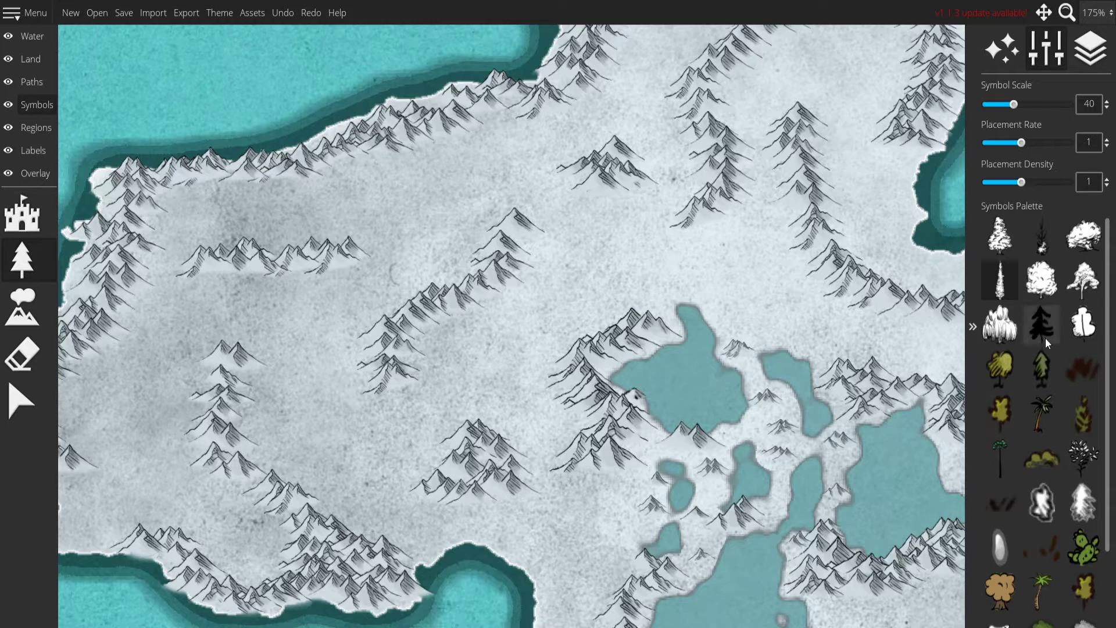
scroll(607, 256, "down", 4)
scroll(625, 276, "down", 3, "shift")
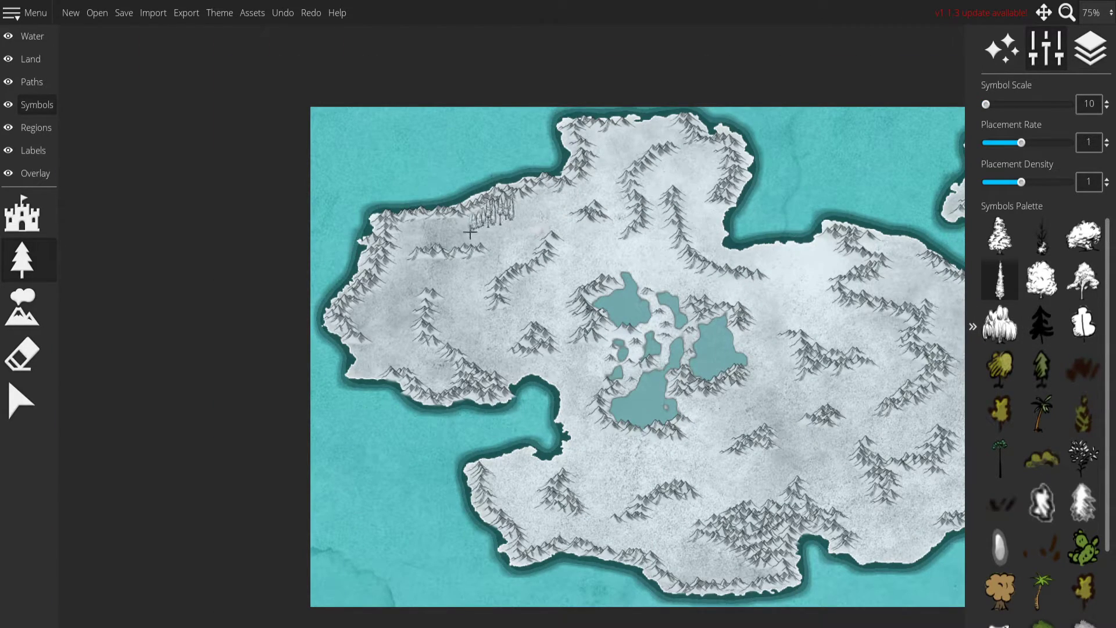
key("ctrl+z")
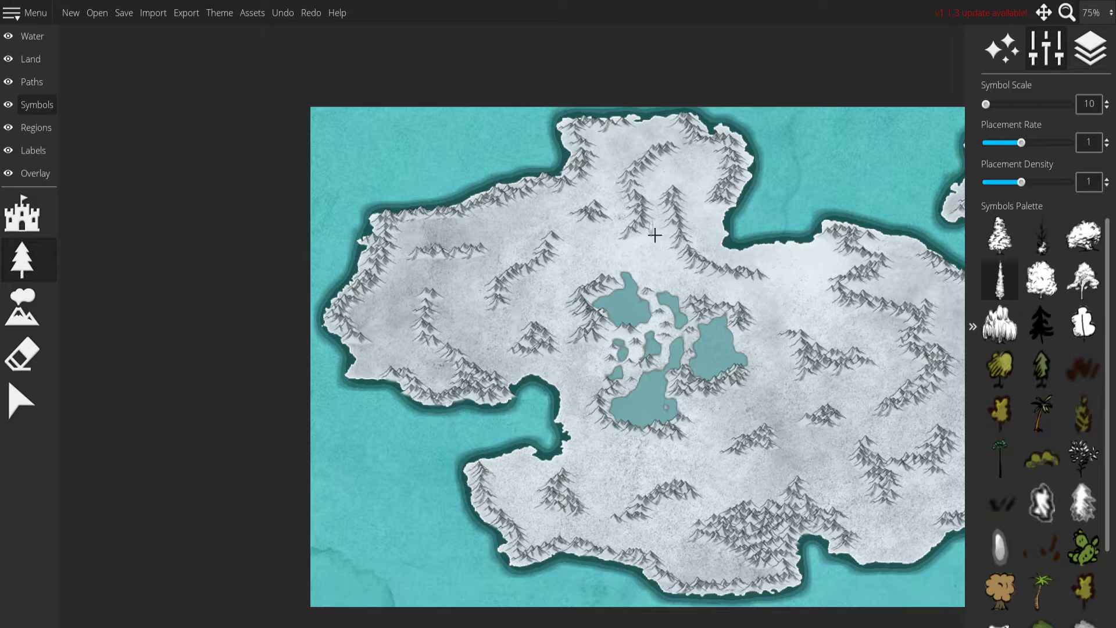
Try the spreading white tree at scale 10 and the black pine at scales 10 and 80 on the northwestern land.
left_click(1085, 287)
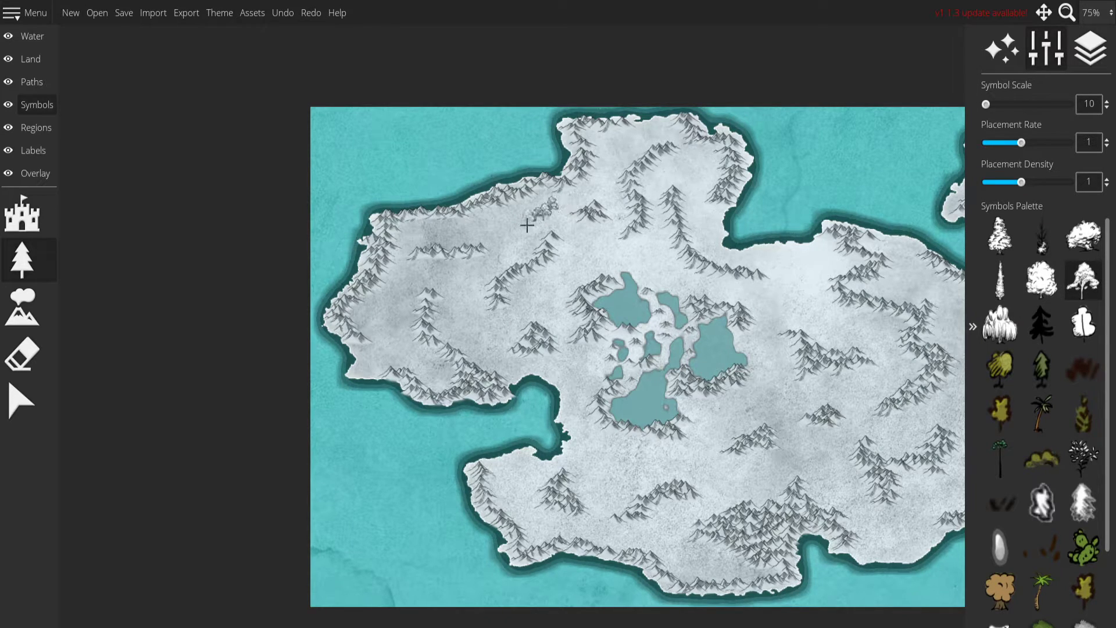
key("ctrl+z")
left_click(1055, 346)
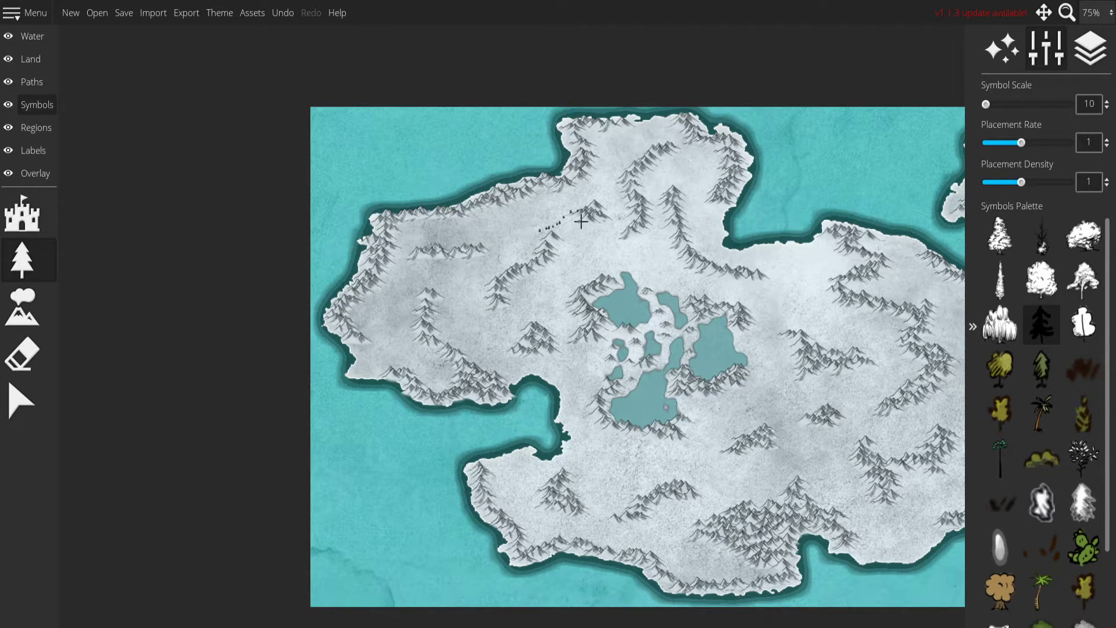
mouse_move(518, 211)
left_mouse_down()
mouse_move(534, 241)
mouse_move(502, 239)
left_mouse_up()
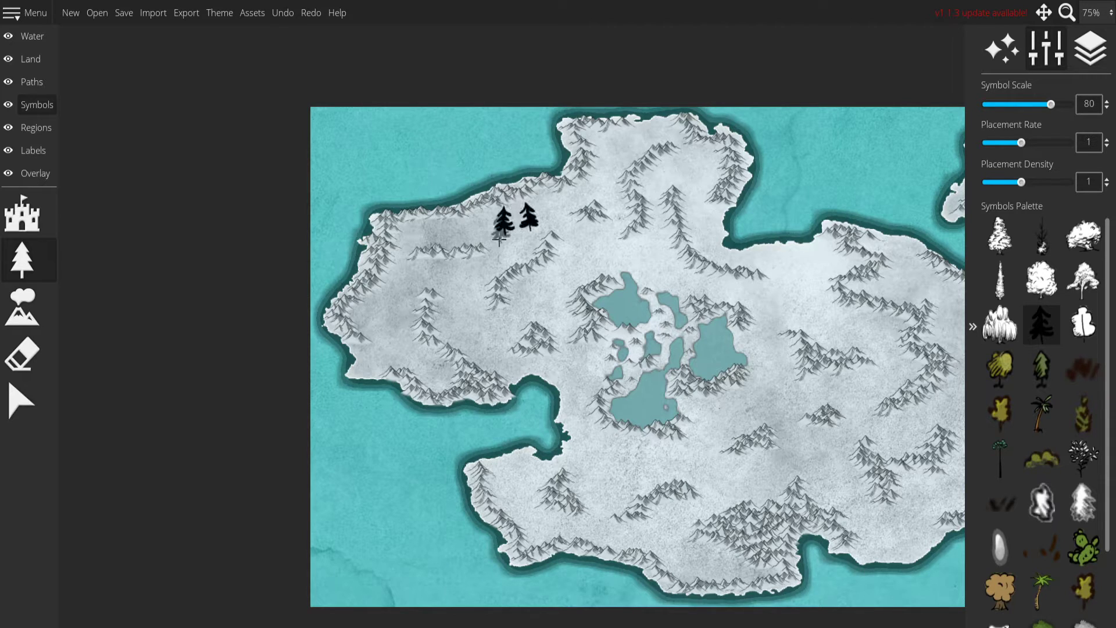
key("ctrl+z")
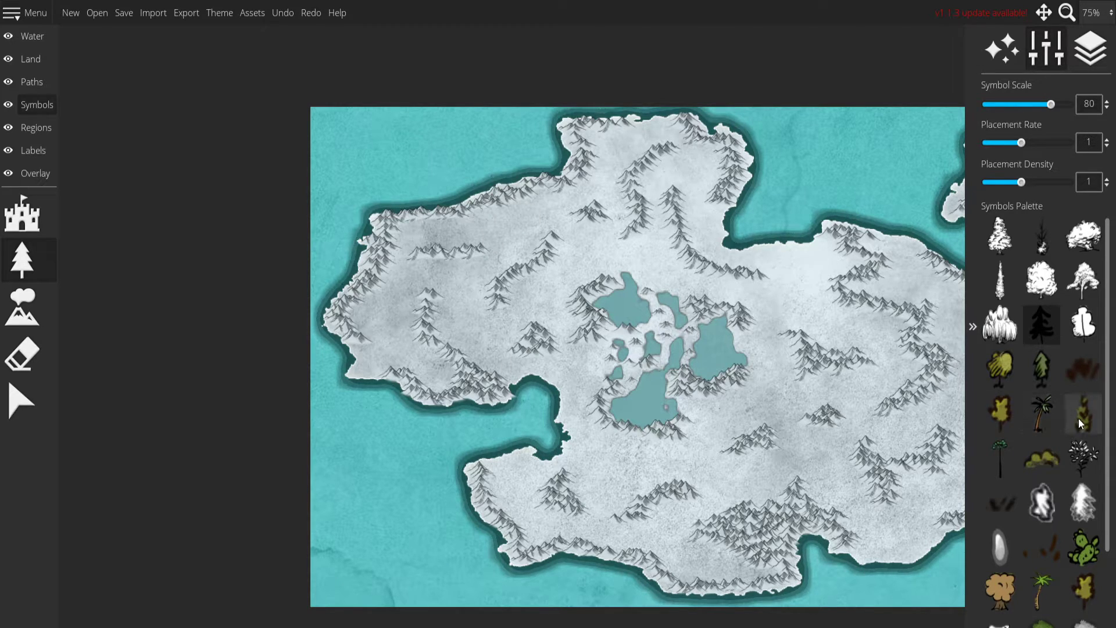
scroll(1074, 433, "down", 2)
scroll(1075, 436, "up", 1)
left_click(1042, 336)
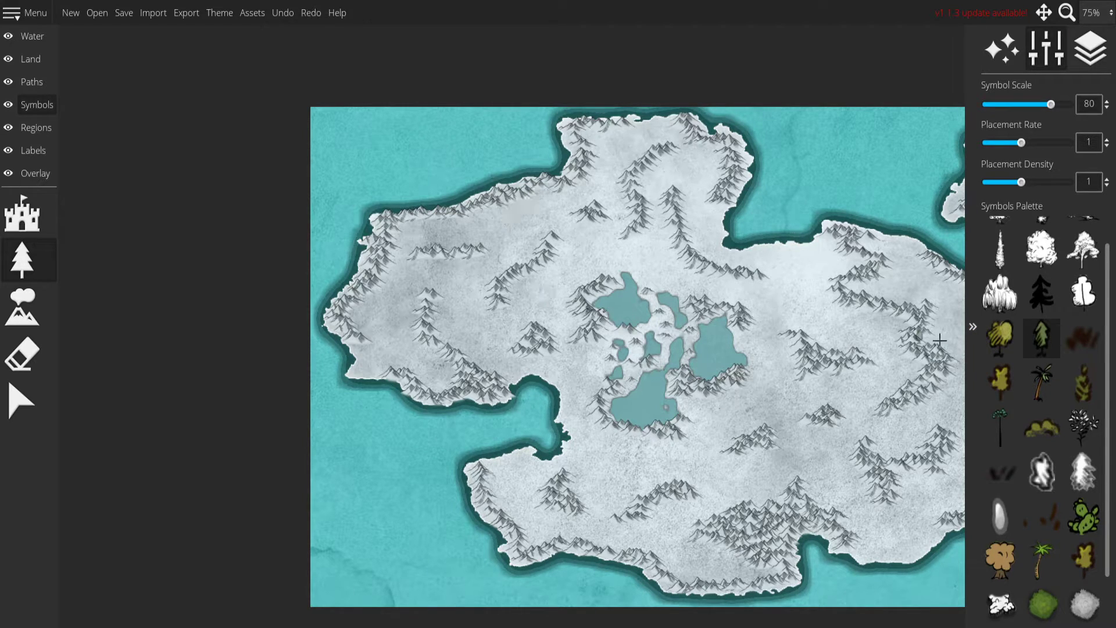
scroll(1068, 336, "up", 1)
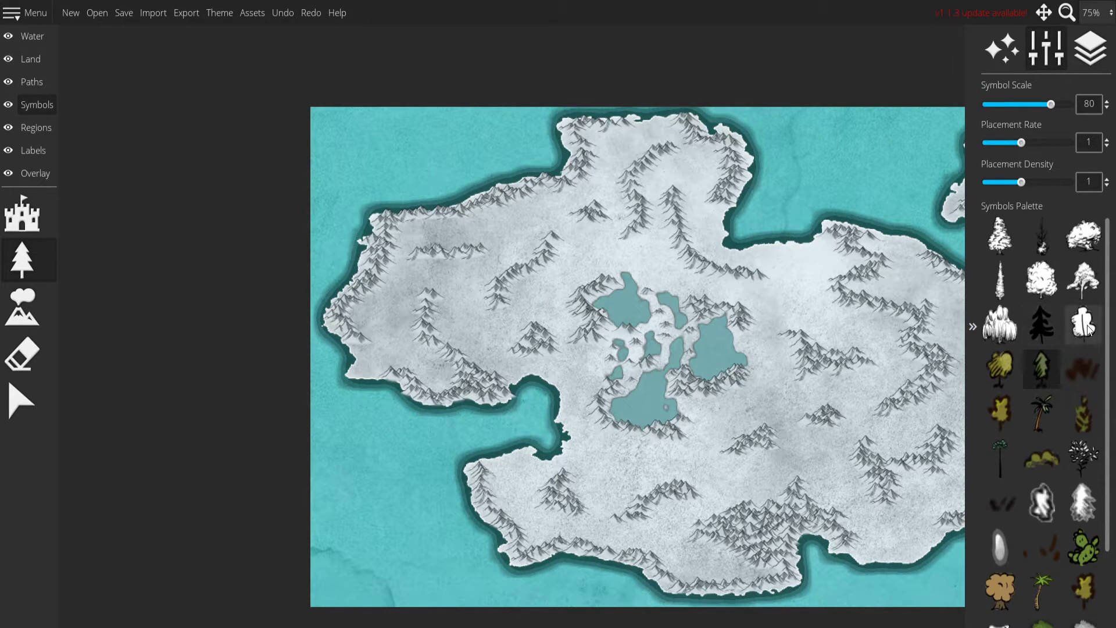
Place snow-covered firs at scale 10 along the northern coastal mountains, the curved range below them and the eastern slope of the long northern range.
left_click(1046, 252)
left_click(584, 239)
left_click_drag(584, 239, 785, 302)
key("ctrl+z")
scroll(627, 244, "down", 1)
scroll(628, 243, "down", 13)
scroll(605, 257, "up", 5)
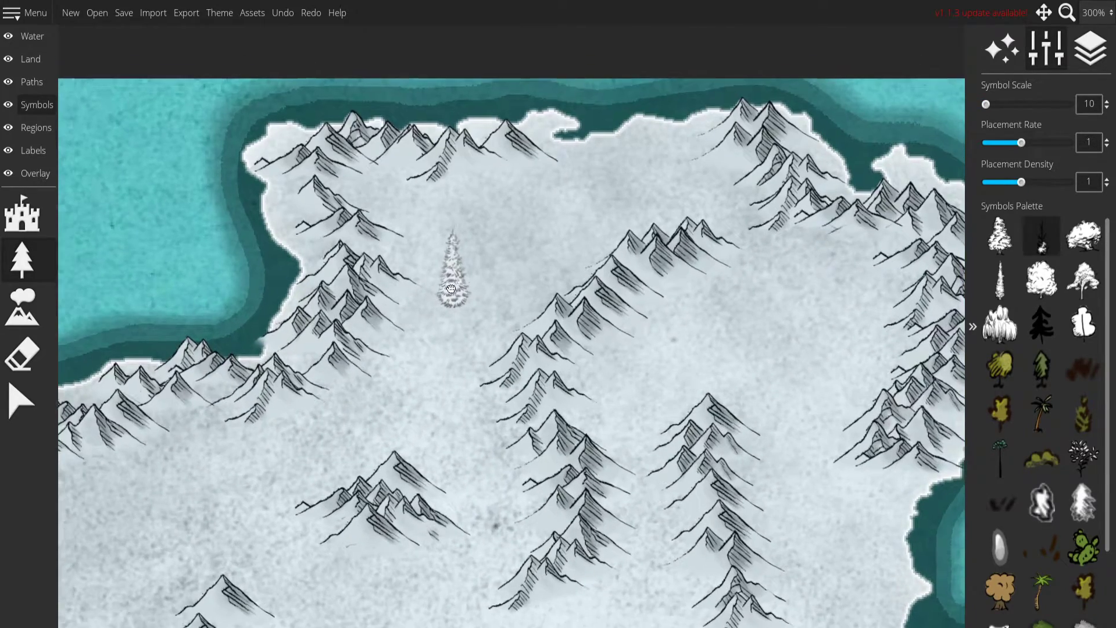
left_click_drag(372, 195, 544, 201)
left_click_drag(410, 297, 291, 242)
left_click_drag(477, 309, 662, 220)
left_click_drag(716, 334, 610, 137)
mouse_move(520, 175)
left_mouse_down()
mouse_move(578, 375)
mouse_move(751, 459)
left_mouse_up()
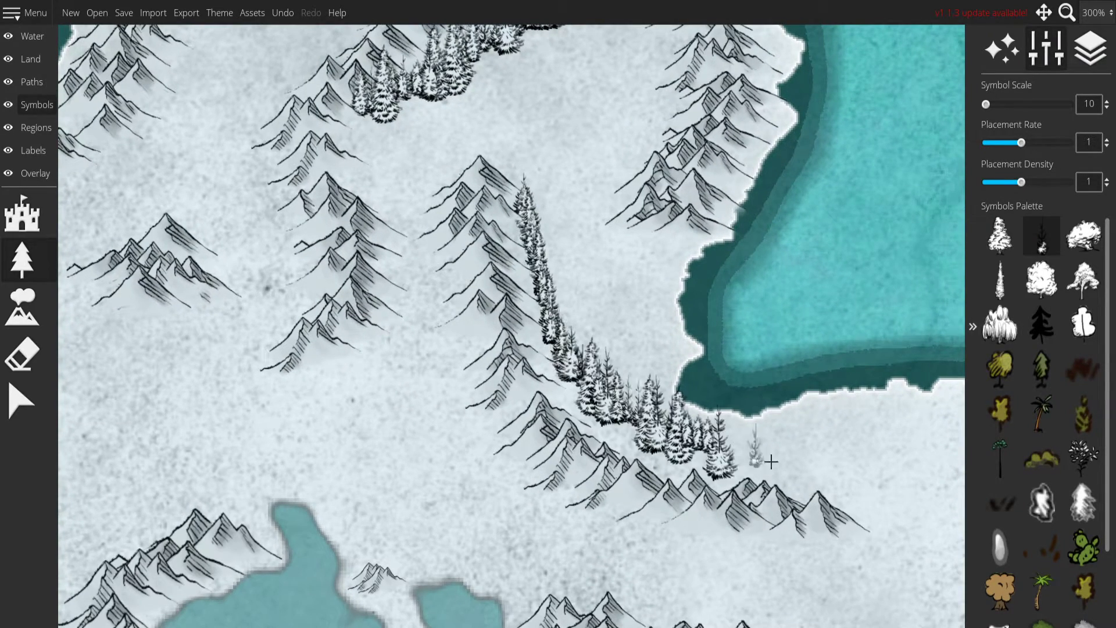
Place snowy firs around the southeastern foot of the mountain range north of the central lakes.
left_click_drag(494, 326, 602, 283)
mouse_move(591, 203)
left_mouse_down()
mouse_move(573, 265)
mouse_move(508, 314)
left_mouse_up()
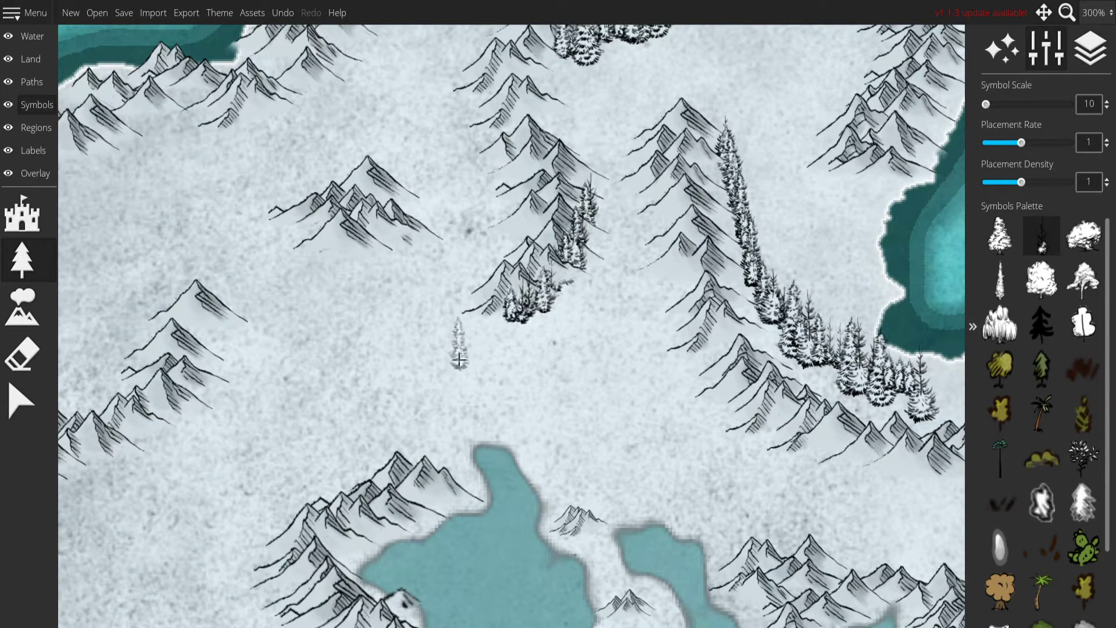
key("ctrl+z")
mouse_move(593, 197)
left_mouse_down()
mouse_move(597, 233)
mouse_move(585, 279)
mouse_move(538, 311)
mouse_move(491, 319)
left_mouse_up()
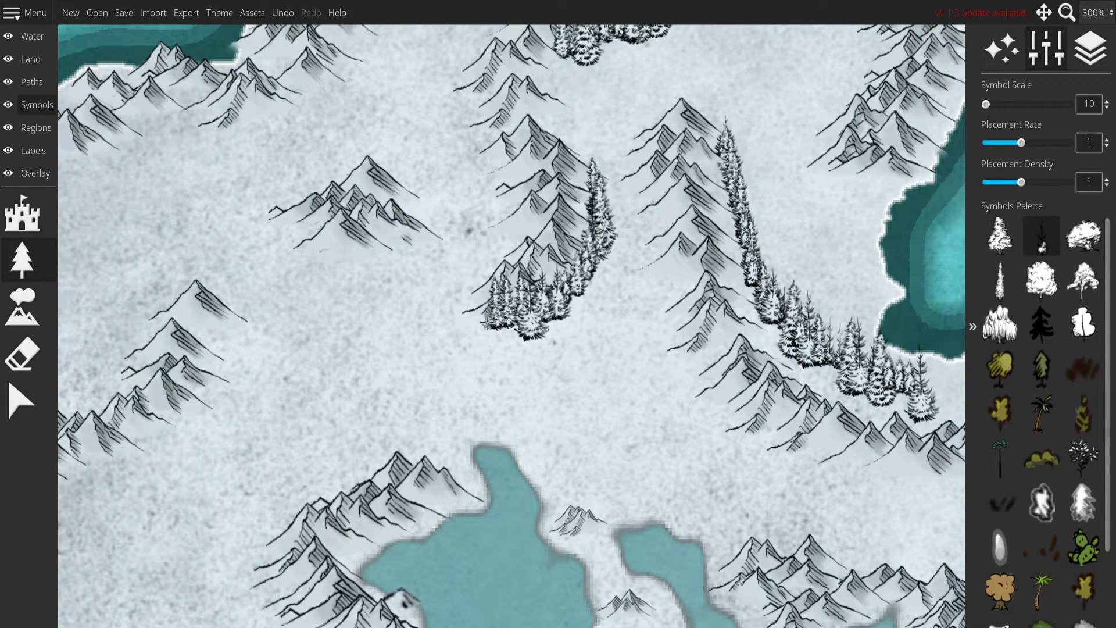
Place snowy firs below the isolated northern peaks, along the diagonal western range and around the mountain cluster north of the western bay.
left_click_drag(463, 357, 590, 320)
mouse_move(554, 169)
left_mouse_down()
mouse_move(417, 216)
mouse_move(454, 166)
mouse_move(491, 152)
mouse_move(489, 198)
mouse_move(413, 269)
mouse_move(311, 318)
mouse_move(280, 391)
left_mouse_up()
left_click_drag(378, 421, 413, 283)
mouse_move(335, 262)
left_mouse_down()
mouse_move(351, 176)
mouse_move(404, 169)
mouse_move(513, 119)
mouse_move(552, 59)
left_mouse_up()
mouse_move(561, 60)
left_mouse_down()
mouse_move(538, 106)
mouse_move(473, 30)
left_mouse_up()
left_click_drag(419, 252, 506, 116)
mouse_move(395, 180)
left_mouse_down()
mouse_move(365, 247)
mouse_move(320, 285)
mouse_move(329, 318)
mouse_move(454, 343)
mouse_move(516, 305)
left_mouse_up()
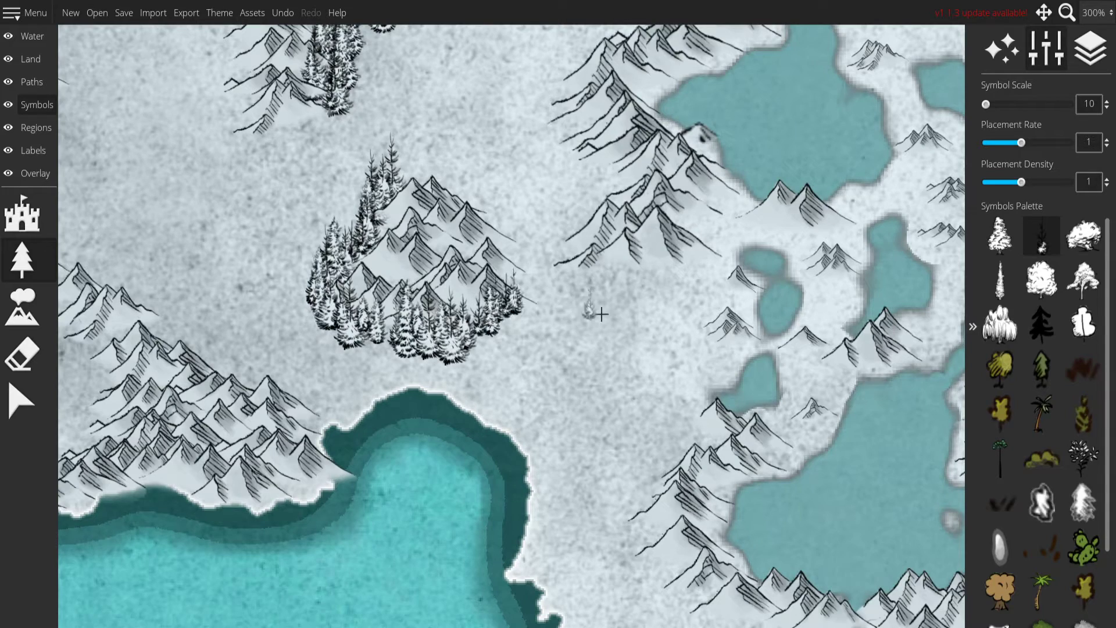
Place snowy firs along the eastern lake's southeastern mountains and the small range south of that lake.
left_click_drag(632, 373, 381, 200)
mouse_move(502, 210)
left_mouse_down()
mouse_move(304, 229)
mouse_move(207, 169)
left_mouse_up()
mouse_move(494, 283)
left_mouse_down()
mouse_move(599, 255)
mouse_move(716, 210)
mouse_move(728, 194)
left_mouse_up()
left_click_drag(708, 363, 693, 274)
left_click_drag(721, 137, 666, 164)
mouse_move(674, 298)
left_mouse_down()
mouse_move(582, 201)
mouse_move(522, 261)
mouse_move(561, 269)
mouse_move(748, 241)
left_mouse_up()
mouse_move(780, 317)
left_mouse_down()
mouse_move(599, 91)
mouse_move(600, 62)
left_mouse_up()
mouse_move(343, 338)
left_mouse_down()
mouse_move(499, 271)
mouse_move(510, 277)
left_mouse_up()
Place snowy firs along the south-central mountain range and around the southwestern mountain cluster.
mouse_move(422, 290)
left_mouse_down()
mouse_move(559, 341)
mouse_move(644, 394)
mouse_move(700, 407)
mouse_move(750, 401)
left_mouse_up()
left_click_drag(385, 228, 609, 315)
mouse_move(340, 303)
left_mouse_down()
mouse_move(414, 307)
mouse_move(501, 248)
mouse_move(619, 212)
mouse_move(629, 221)
left_mouse_up()
left_click_drag(375, 223, 867, 274)
mouse_move(570, 151)
left_mouse_down()
mouse_move(498, 229)
mouse_move(494, 288)
mouse_move(619, 305)
left_mouse_up()
left_click_drag(790, 281, 606, 261)
left_click_drag(354, 289, 436, 317)
Line the southern and eastern slopes of the branching southeastern mountain range with snowy firs.
left_click_drag(907, 322, 134, 267)
mouse_move(918, 221)
left_mouse_down()
mouse_move(488, 237)
mouse_move(463, 389)
left_mouse_up()
mouse_move(213, 361)
left_mouse_down()
mouse_move(262, 383)
mouse_move(308, 372)
mouse_move(335, 329)
mouse_move(322, 268)
mouse_move(332, 239)
mouse_move(377, 228)
mouse_move(500, 264)
mouse_move(526, 243)
mouse_move(500, 182)
mouse_move(528, 154)
mouse_move(567, 146)
mouse_move(517, 186)
left_mouse_up()
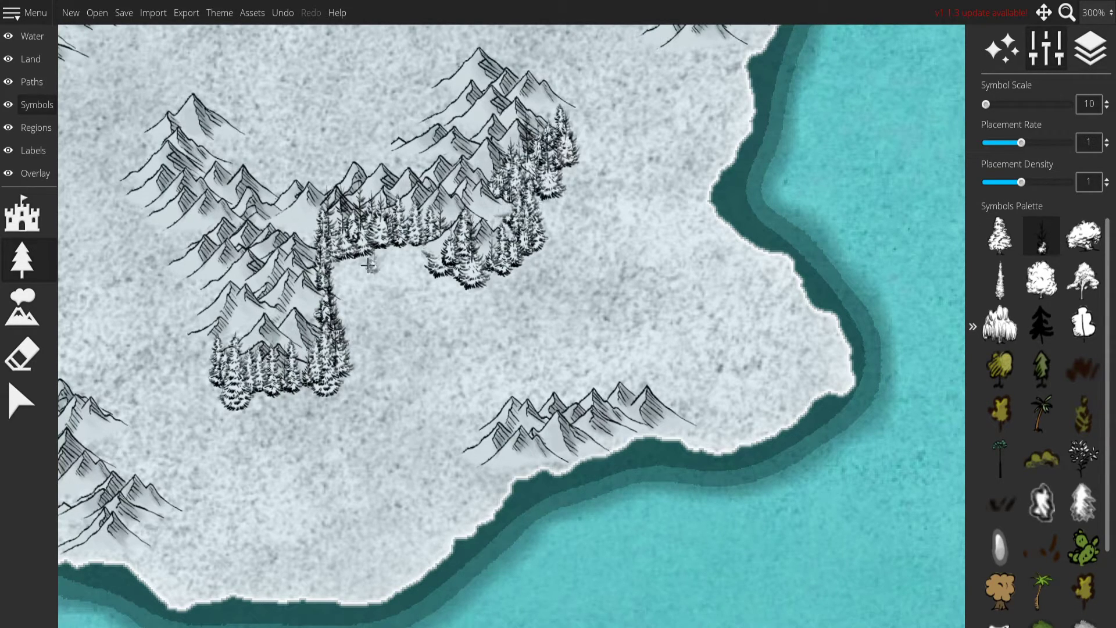
left_click_drag(343, 280, 427, 258)
Place a band of snowy firs along the southern foot of the northeastern zigzag range's lower arm.
left_click_drag(479, 230, 407, 500)
left_click_drag(447, 228, 609, 445)
mouse_move(370, 244)
left_mouse_down()
mouse_move(636, 479)
mouse_move(624, 447)
left_mouse_up()
mouse_move(435, 311)
left_mouse_down()
mouse_move(648, 380)
mouse_move(707, 375)
left_mouse_up()
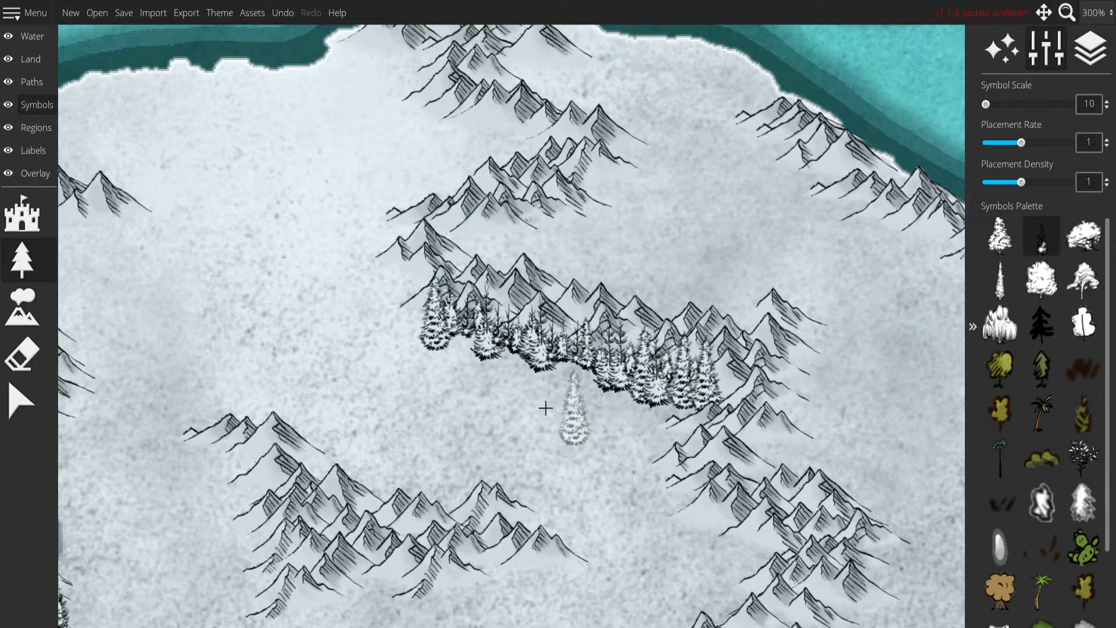
Place snowy firs along the zigzag range's upper arm near the north coast, and try a stroke at the lower arm's western end.
left_click_drag(523, 349, 600, 455)
left_click_drag(452, 181, 598, 249)
left_click_drag(535, 347, 548, 332)
mouse_move(469, 141)
left_mouse_down()
mouse_move(524, 158)
mouse_move(488, 174)
left_mouse_up()
left_click_drag(703, 260, 632, 230)
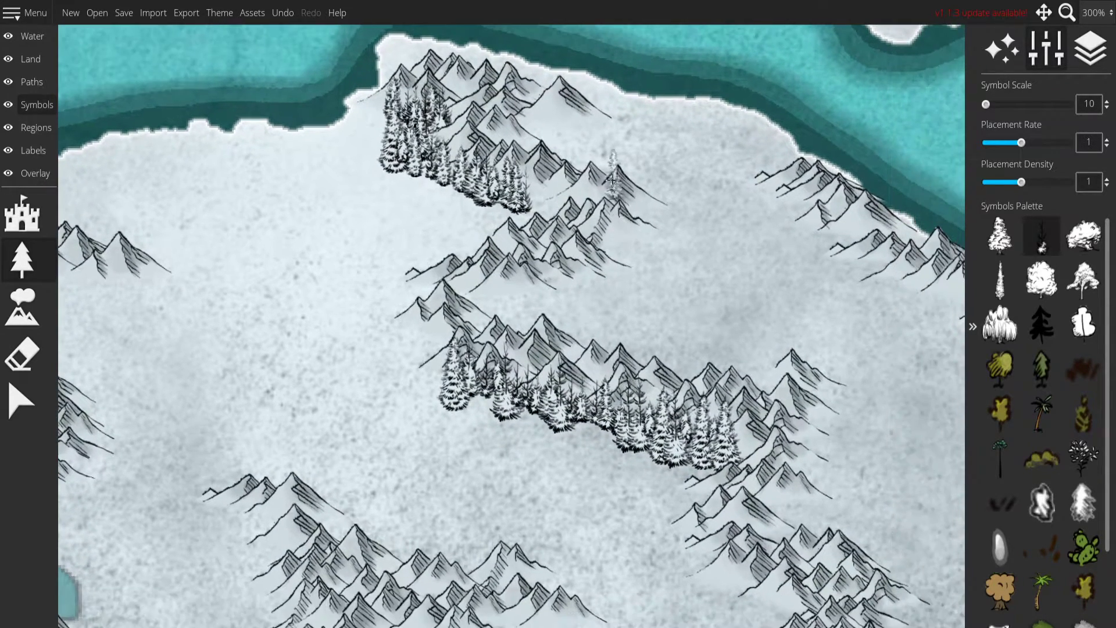
left_click_drag(504, 193, 572, 200)
left_click_drag(720, 290, 638, 232)
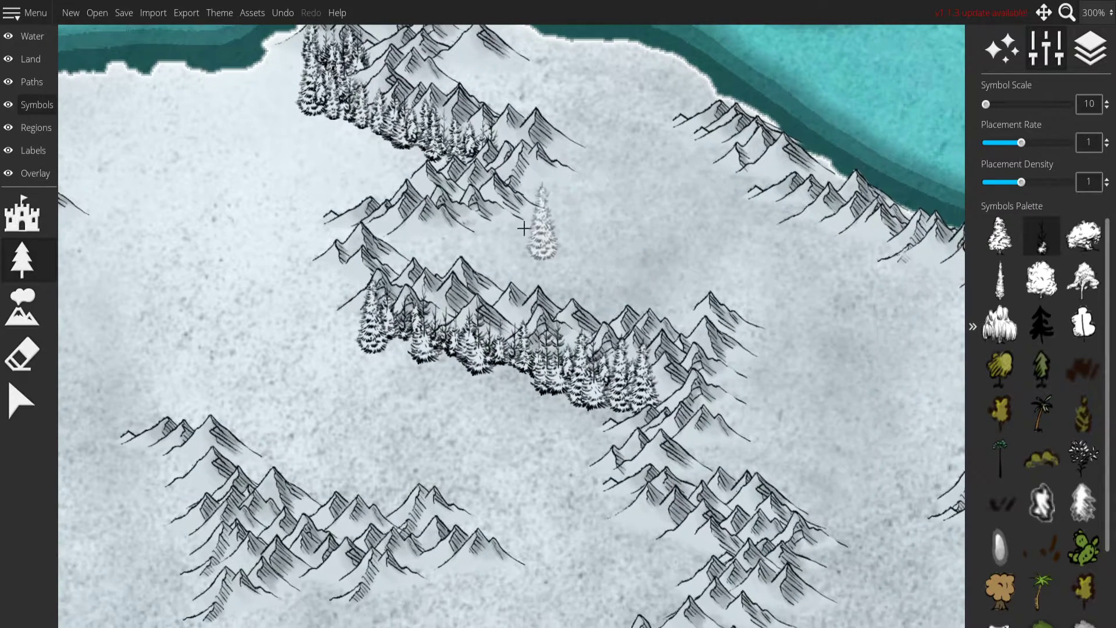
mouse_move(357, 223)
left_mouse_down()
mouse_move(328, 277)
mouse_move(335, 281)
mouse_move(306, 283)
mouse_move(348, 325)
left_mouse_up()
key("ctrl+z")
Line the inland side of the northeastern coastal mountains with a continuous band of snowy firs.
mouse_move(911, 294)
left_mouse_down()
mouse_move(766, 270)
mouse_move(519, 274)
mouse_move(473, 311)
left_mouse_up()
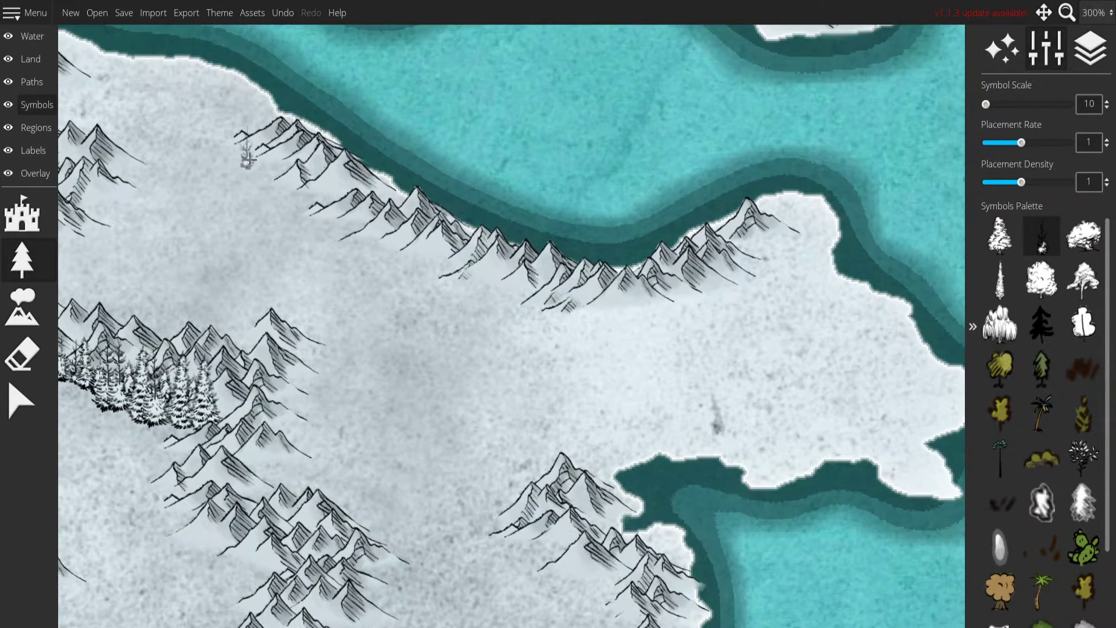
mouse_move(251, 135)
left_mouse_down()
mouse_move(294, 198)
mouse_move(390, 270)
mouse_move(500, 296)
mouse_move(649, 314)
mouse_move(802, 224)
left_mouse_up()
scroll(669, 349, "down", 10)
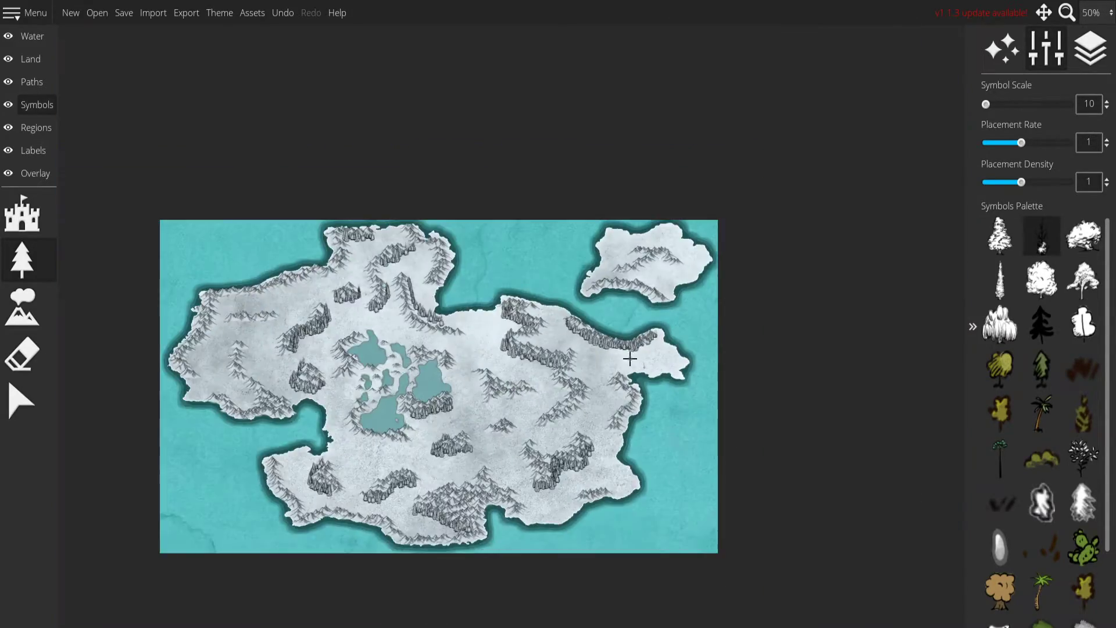
Place snowy firs along the northeast island's central mountains and build a dense forest below their eastern end.
scroll(588, 365, "up", 3)
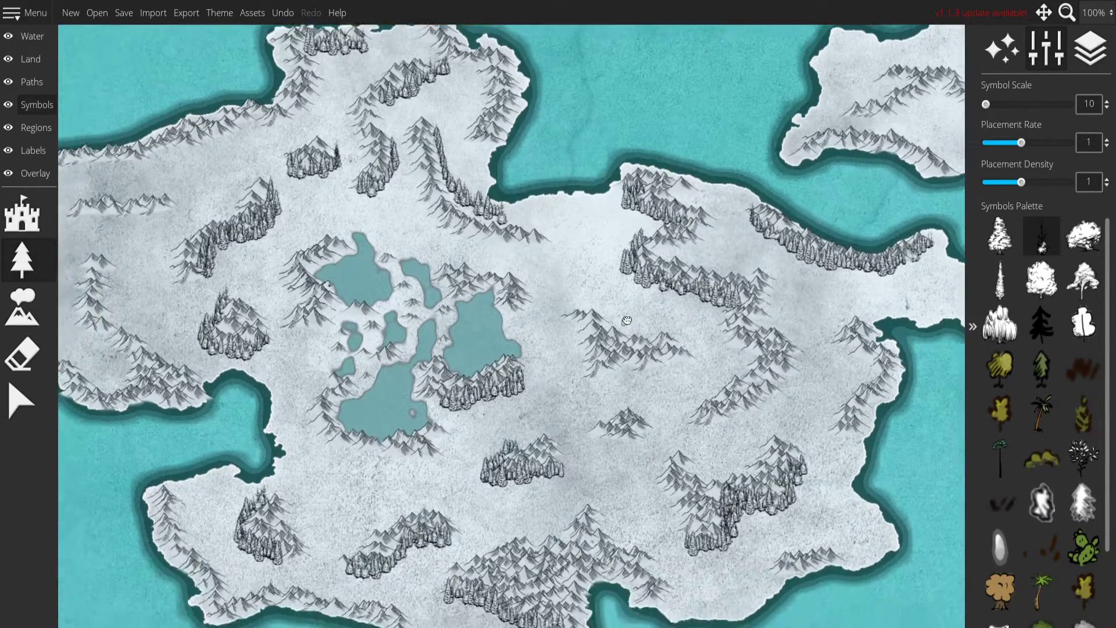
left_click_drag(570, 357, 401, 361)
scroll(612, 319, "up", 3)
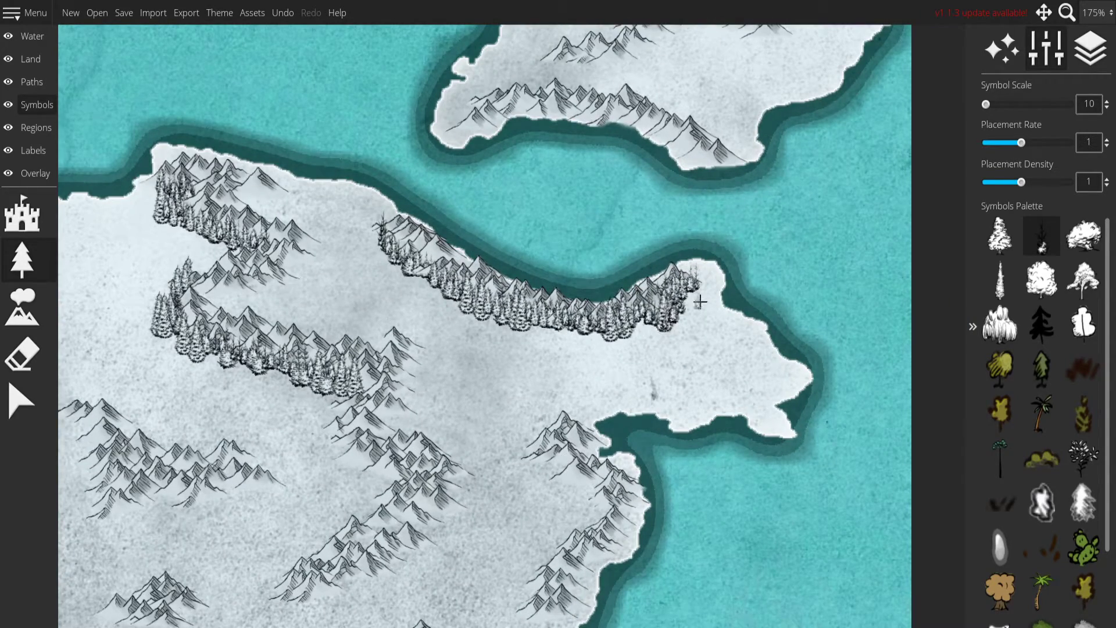
left_click_drag(661, 254, 620, 423)
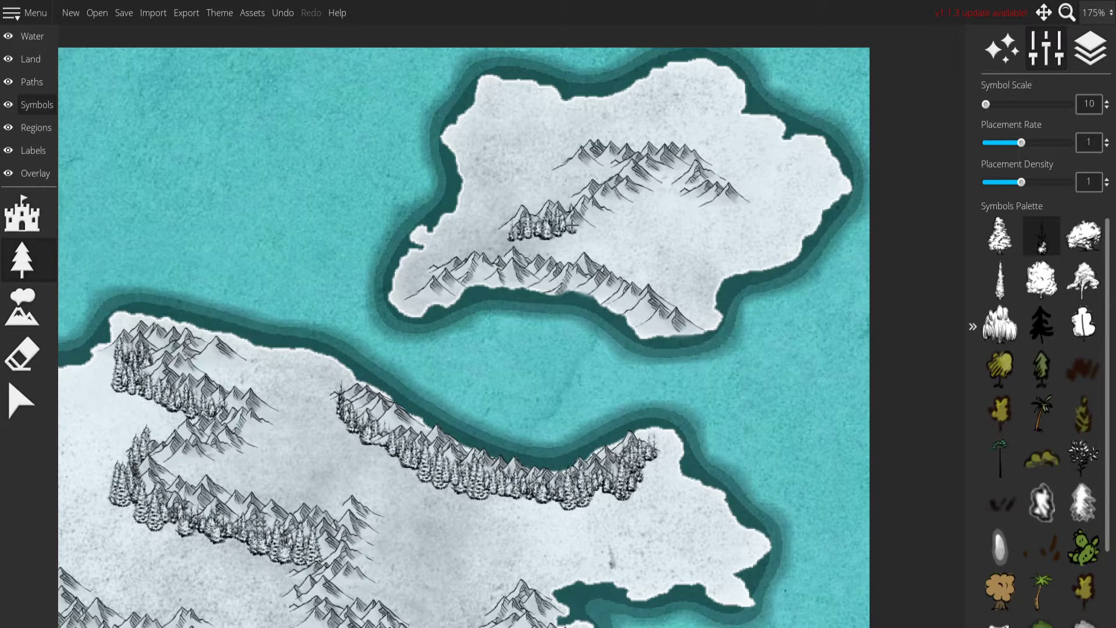
left_click_drag(602, 216, 565, 235)
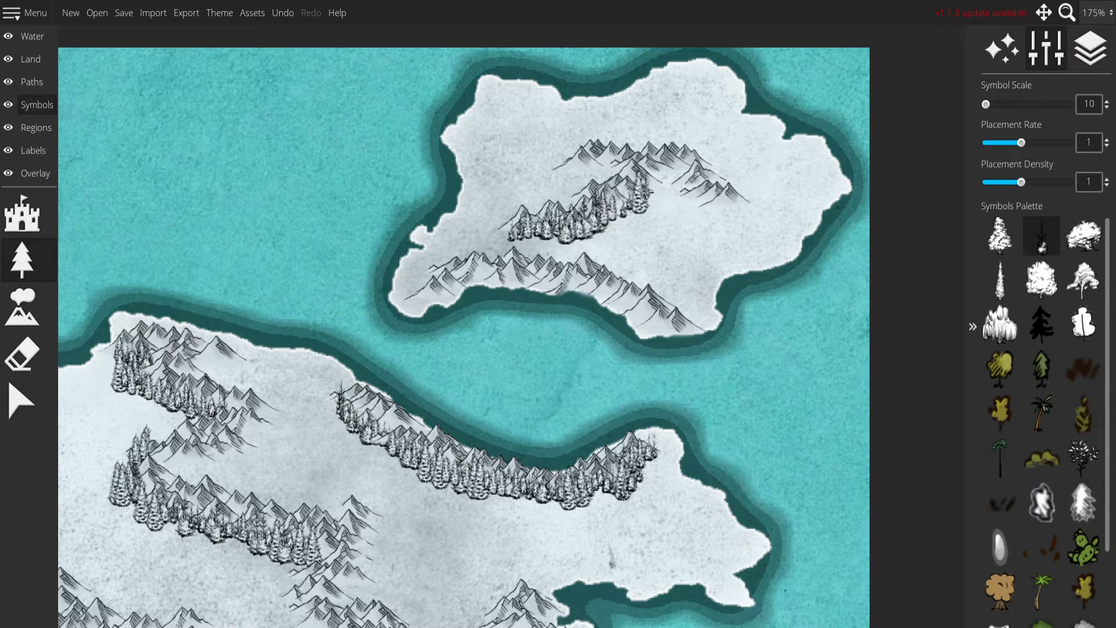
mouse_move(669, 178)
left_mouse_down()
mouse_move(702, 197)
mouse_move(581, 245)
mouse_move(573, 271)
left_mouse_up()
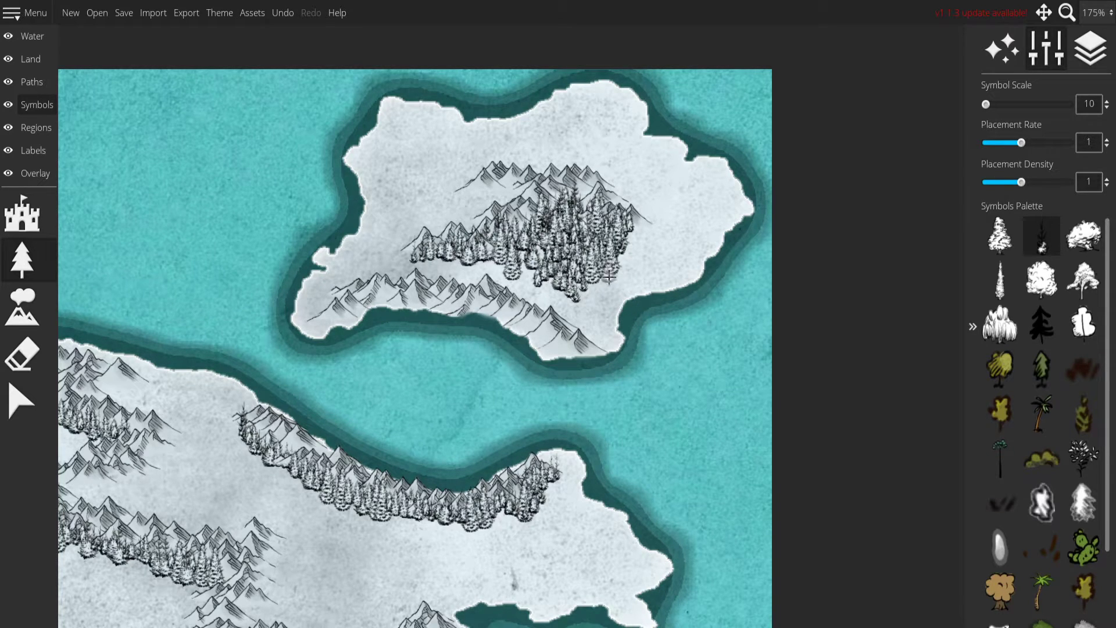
Outline and fill a dense snowy fir forest on the northeast island's northwestern headland.
left_click_drag(609, 275, 721, 310)
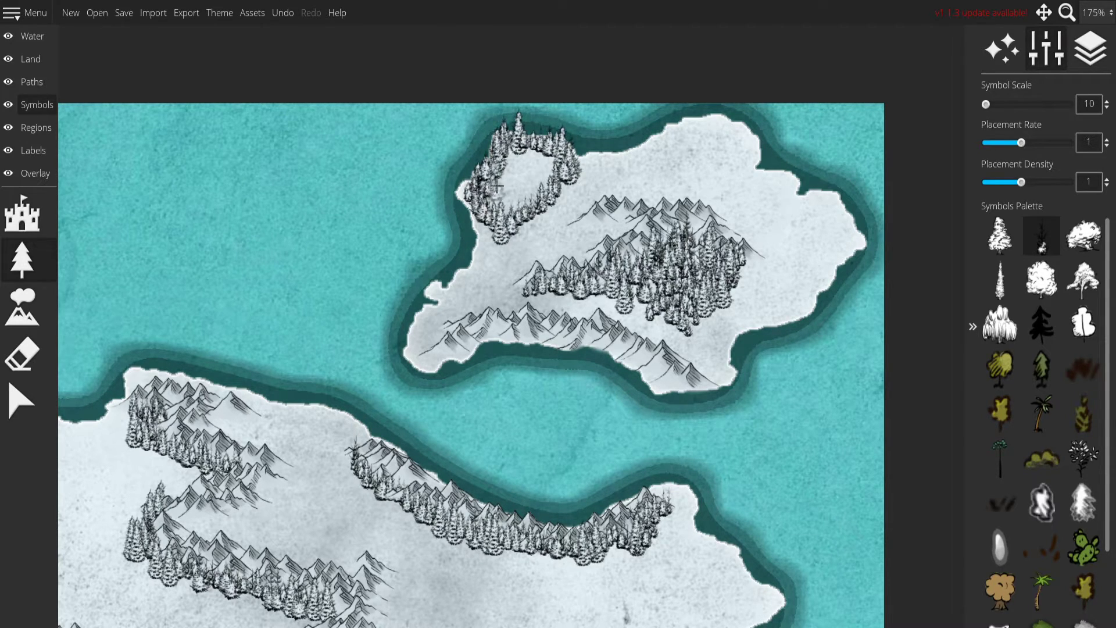
left_click_drag(548, 159, 530, 192)
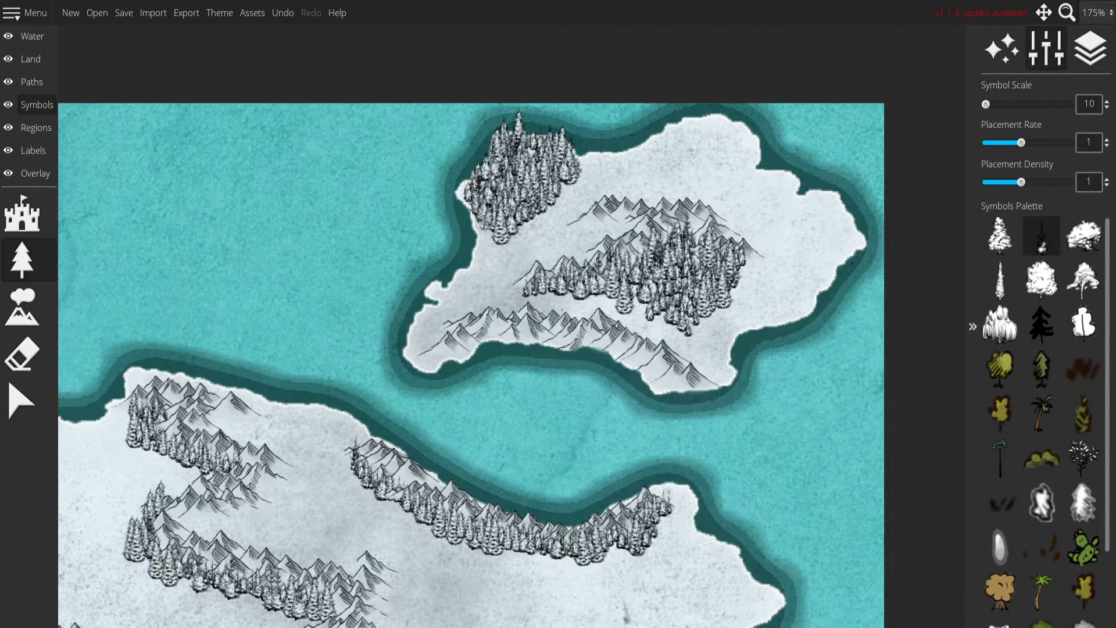
left_click_drag(610, 231, 666, 150)
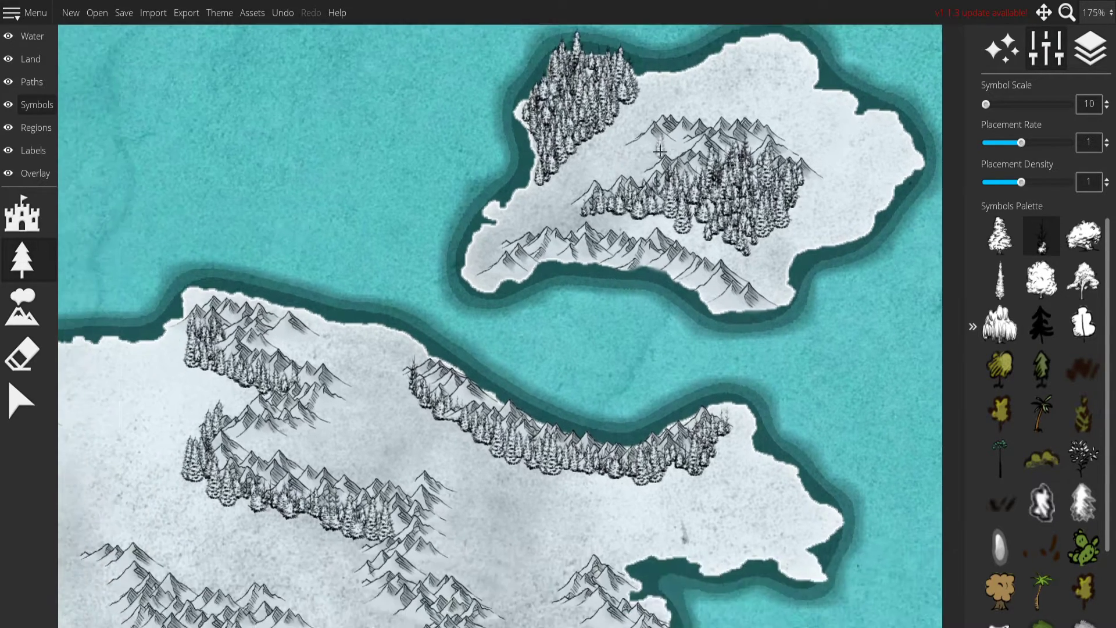
Scatter snowy firs between the island's northwestern forest and its central mountains.
left_click_drag(564, 184, 418, 256)
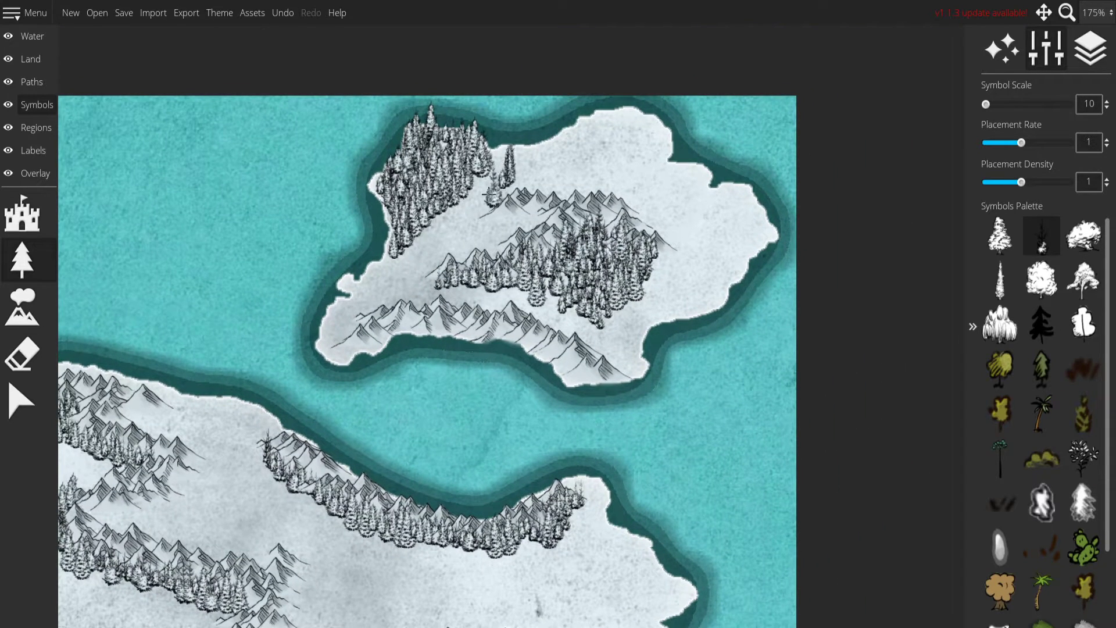
left_click_drag(484, 193, 434, 240)
key("ctrl+z")
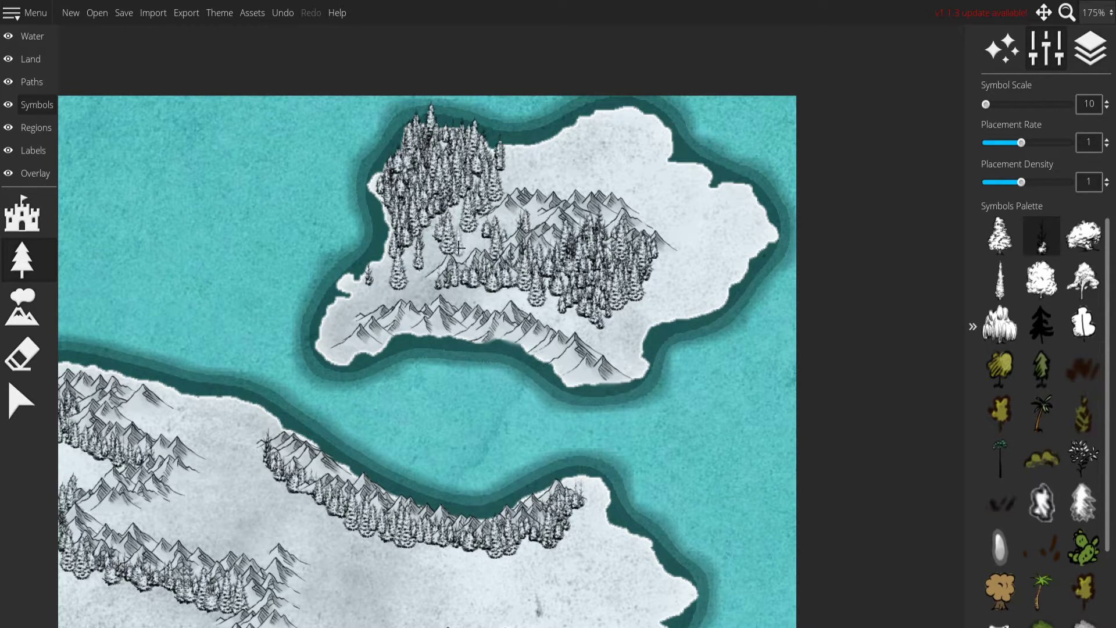
left_click_drag(398, 329, 435, 272)
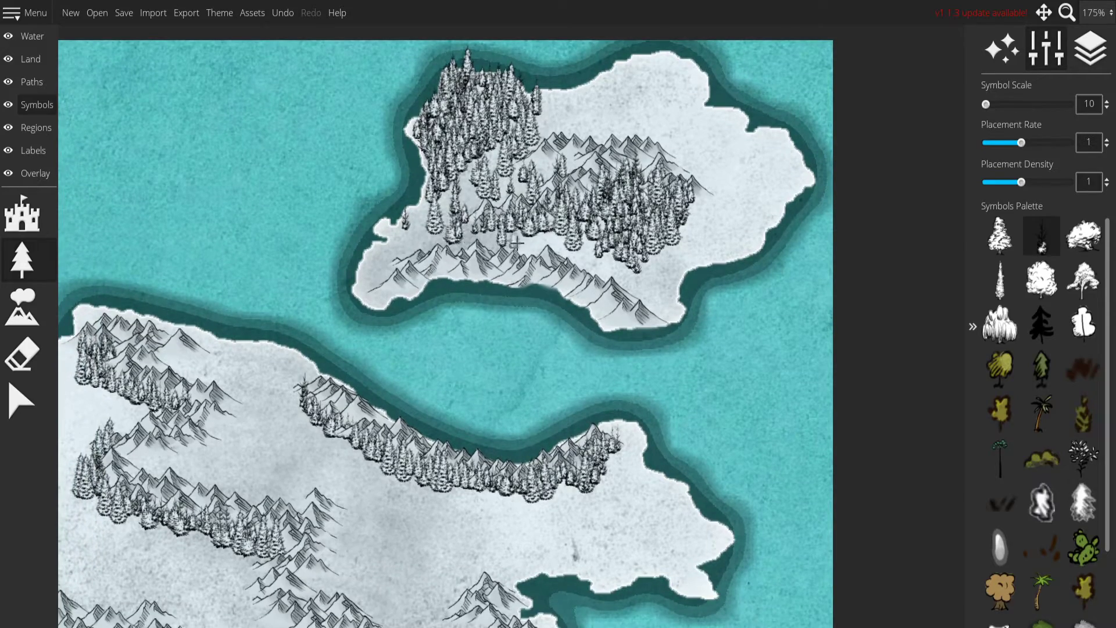
Exclude mountains from the selection filter and delete the firs along the eastern side of the mountain range north of the lakes.
scroll(562, 367, "down", 4)
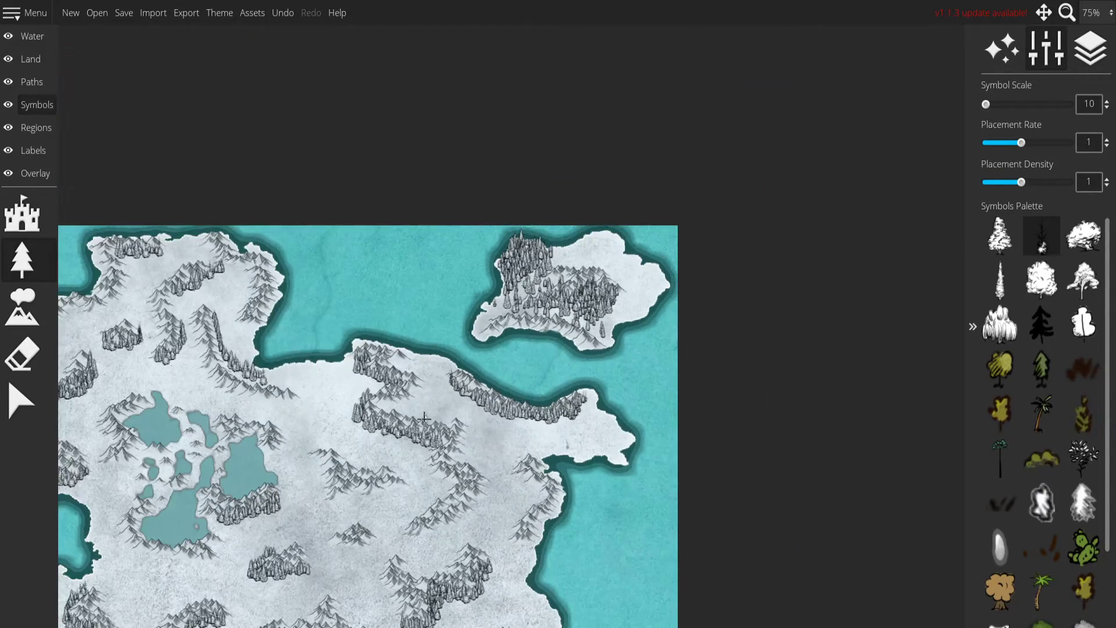
scroll(426, 453, "up", 2)
left_click_drag(424, 456, 580, 294)
left_click_drag(237, 148, 471, 332)
scroll(472, 332, "up", 1)
scroll(472, 332, "up", 2)
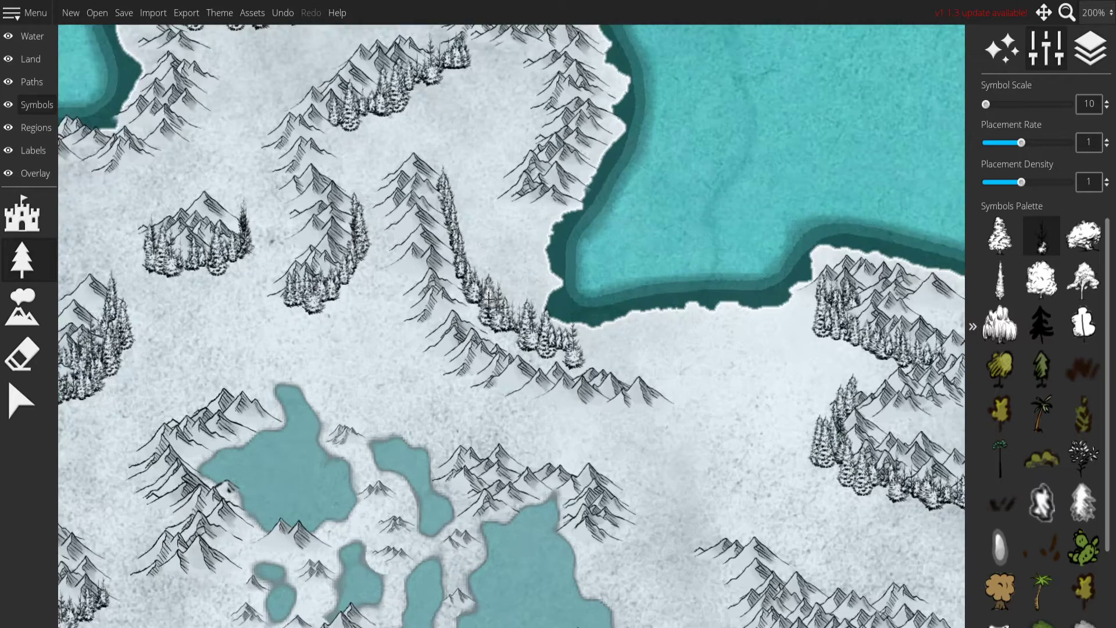
left_click(12, 393)
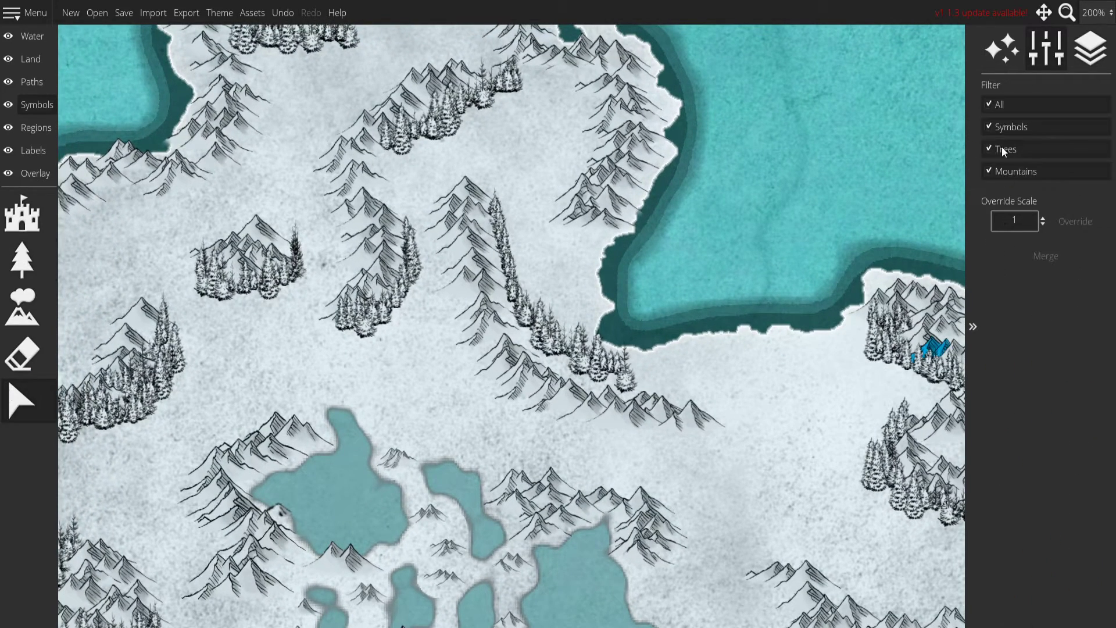
left_click(1001, 171)
left_click_drag(457, 182, 685, 411)
key("Delete")
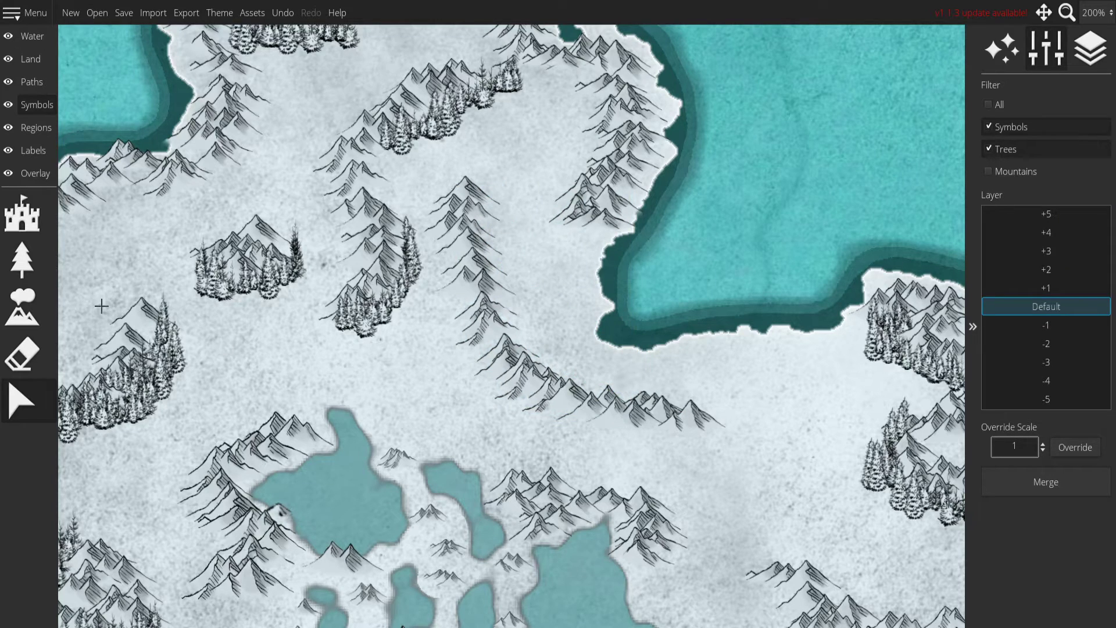
Line the western and southern side of the mountain range north of the lakes with snowy firs.
left_click(22, 260)
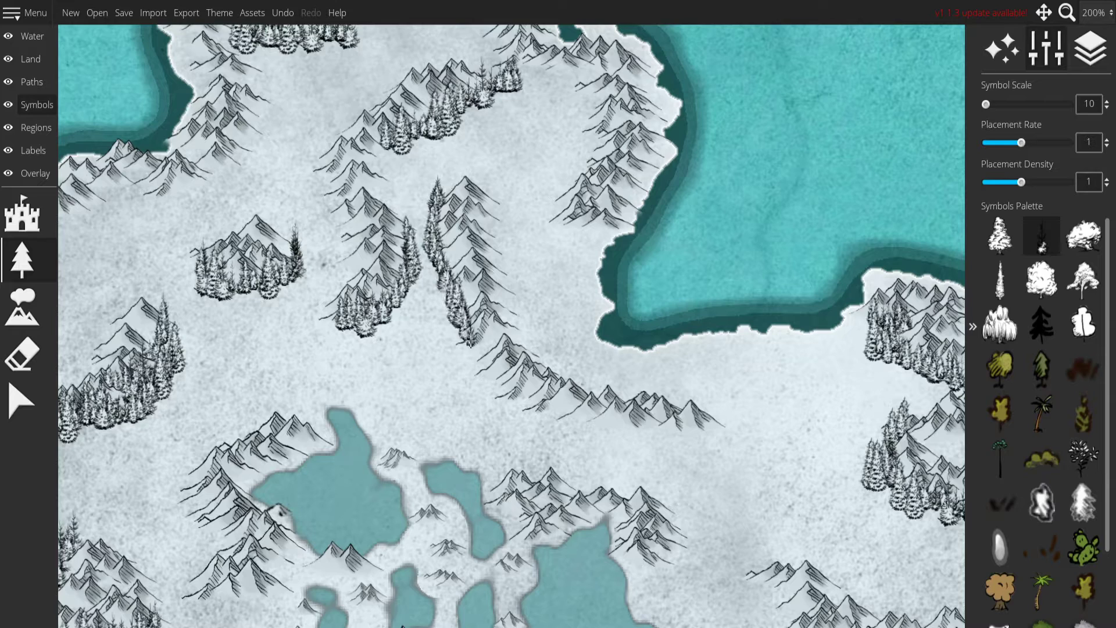
mouse_move(496, 385)
left_mouse_down()
mouse_move(559, 404)
mouse_move(723, 415)
left_mouse_up()
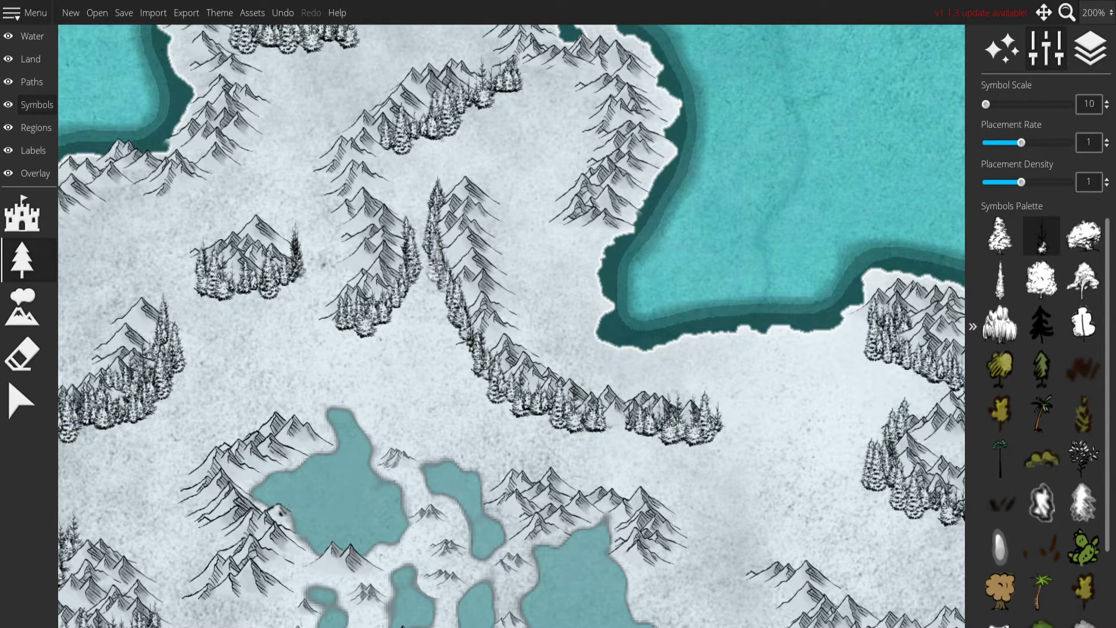
left_click(367, 320)
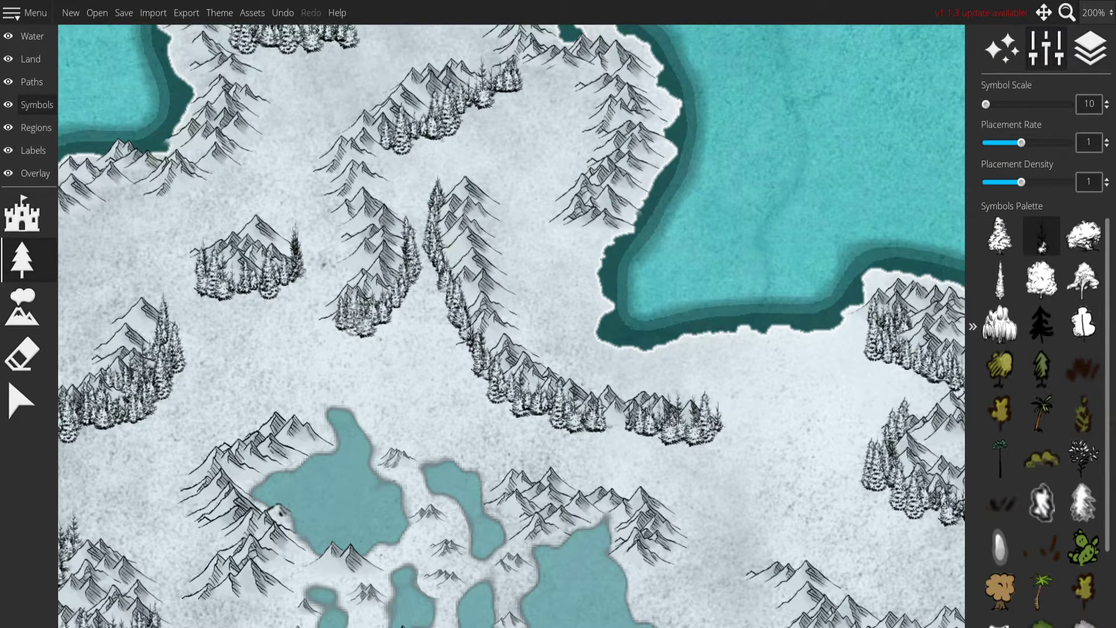
Place snowy firs along the inland side of the northern peninsula's eastern mountains and the western side of its central range.
left_click_drag(401, 281, 441, 355)
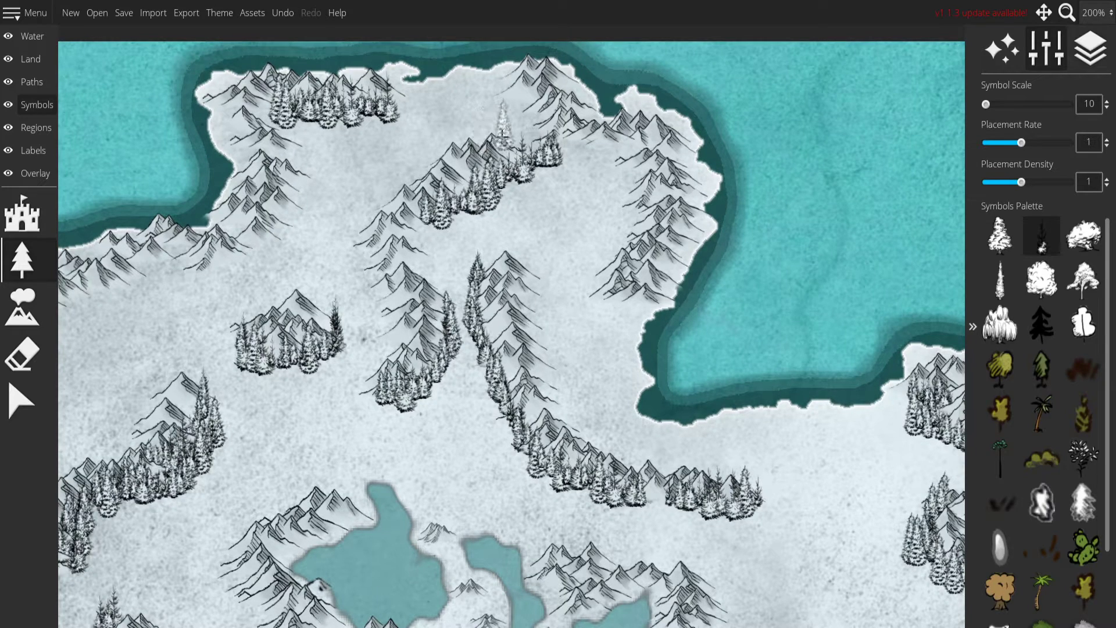
mouse_move(629, 193)
left_mouse_down()
mouse_move(605, 247)
mouse_move(637, 317)
left_mouse_up()
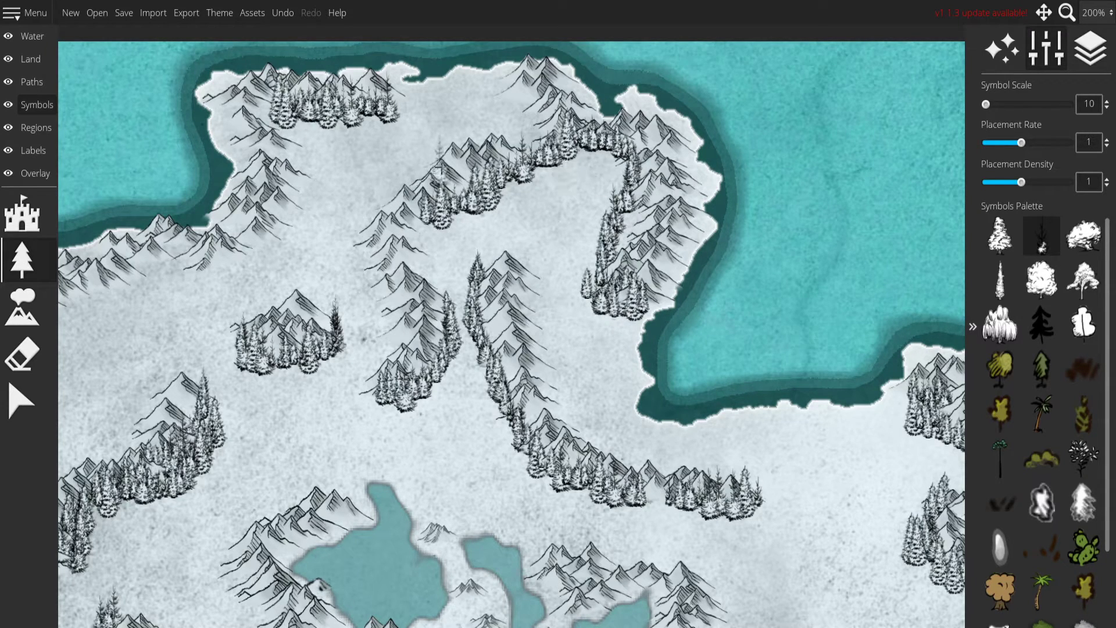
mouse_move(368, 210)
left_mouse_down()
mouse_move(364, 249)
mouse_move(374, 291)
left_mouse_up()
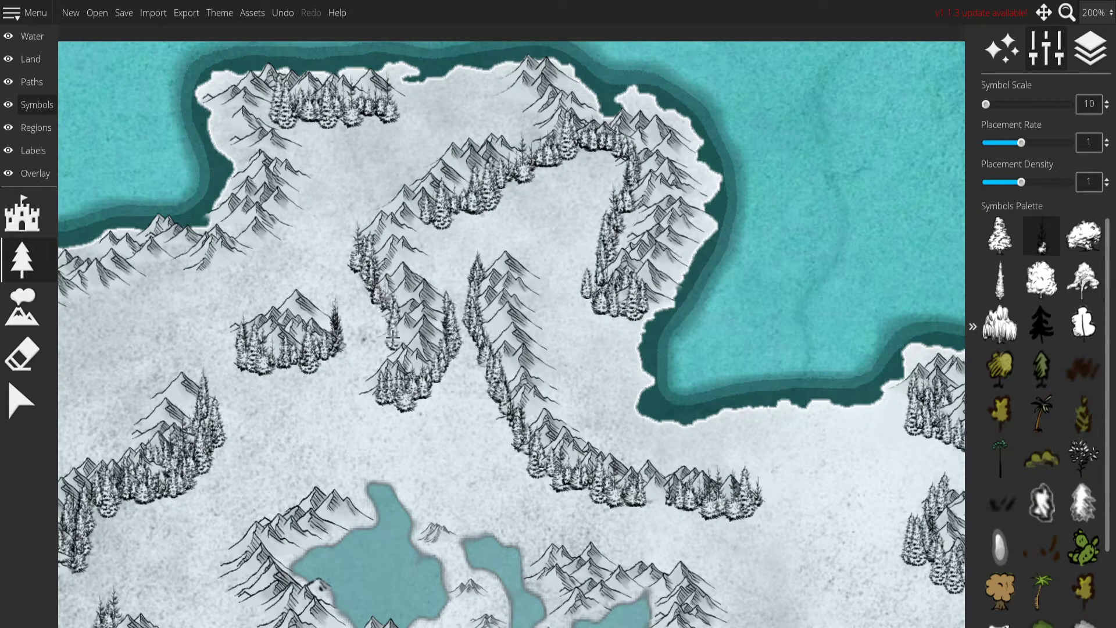
Connect the fir bands from the western inland range through the small mountain group to the northern central range.
mouse_move(364, 388)
left_mouse_down()
mouse_move(394, 407)
mouse_move(517, 335)
left_mouse_up()
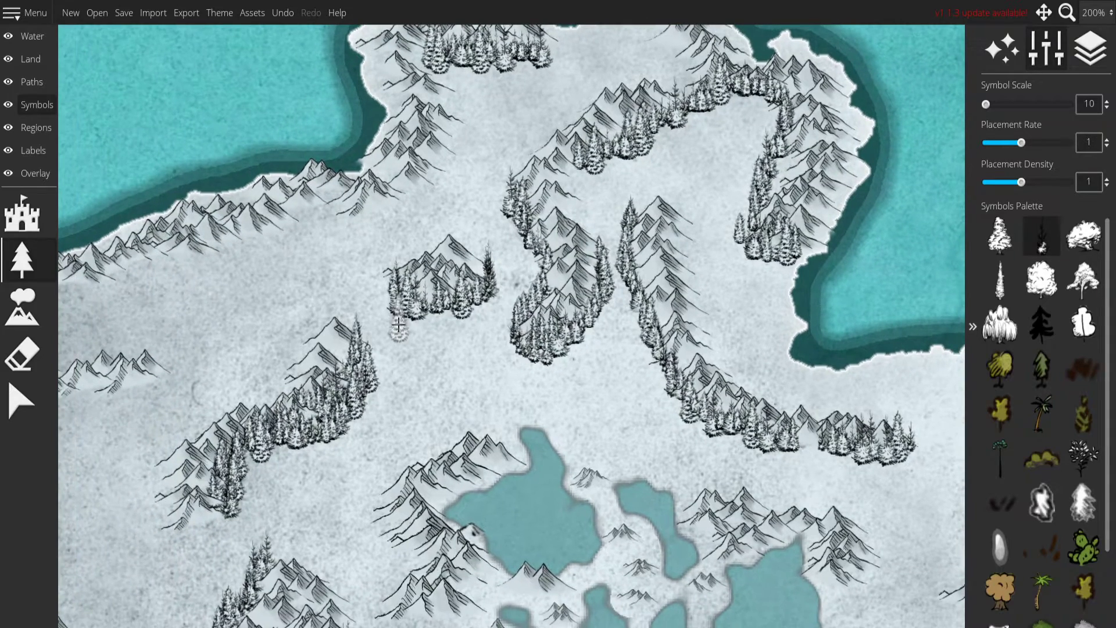
left_click_drag(423, 382, 445, 325)
left_click(414, 282)
left_click(403, 286)
left_click(516, 246)
mouse_move(542, 230)
left_mouse_down()
mouse_move(534, 265)
mouse_move(507, 278)
left_mouse_up()
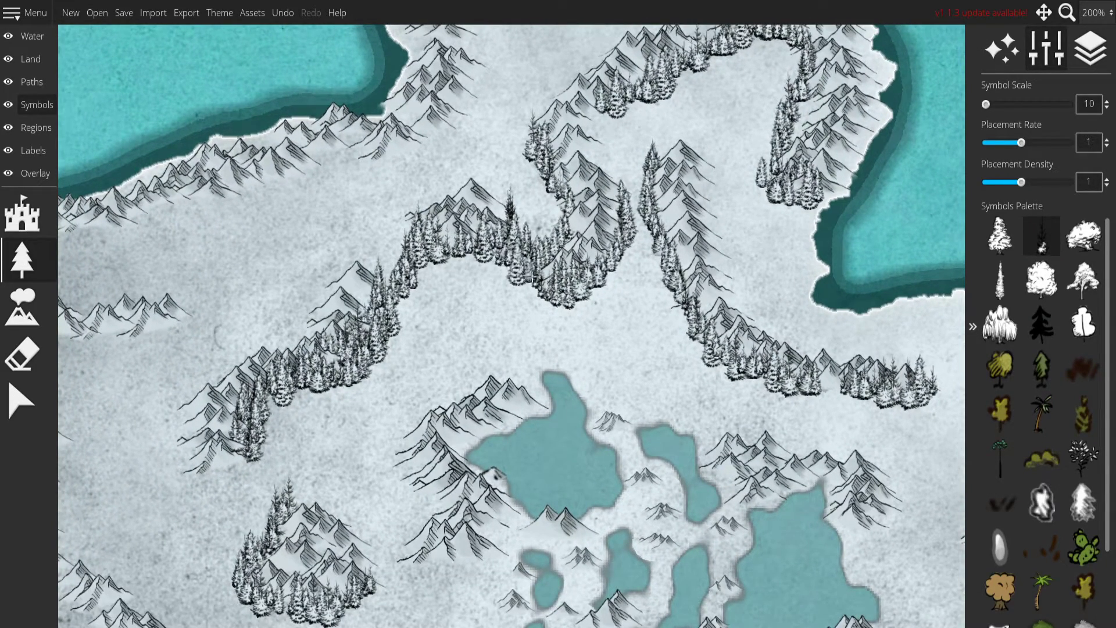
left_click_drag(449, 336, 480, 278)
Fill the basin between the northern peninsula's central and eastern mountain ranges with a dense snowy fir forest.
mouse_move(592, 269)
left_mouse_down()
mouse_move(419, 383)
mouse_move(426, 432)
left_mouse_up()
left_click_drag(541, 207, 531, 230)
mouse_move(596, 199)
left_mouse_down()
mouse_move(625, 199)
mouse_move(628, 218)
mouse_move(630, 201)
mouse_move(606, 232)
mouse_move(618, 230)
mouse_move(596, 213)
mouse_move(568, 214)
mouse_move(444, 279)
mouse_move(462, 291)
mouse_move(517, 277)
mouse_move(470, 258)
mouse_move(562, 252)
mouse_move(591, 229)
mouse_move(493, 283)
mouse_move(473, 315)
mouse_move(435, 299)
left_mouse_up()
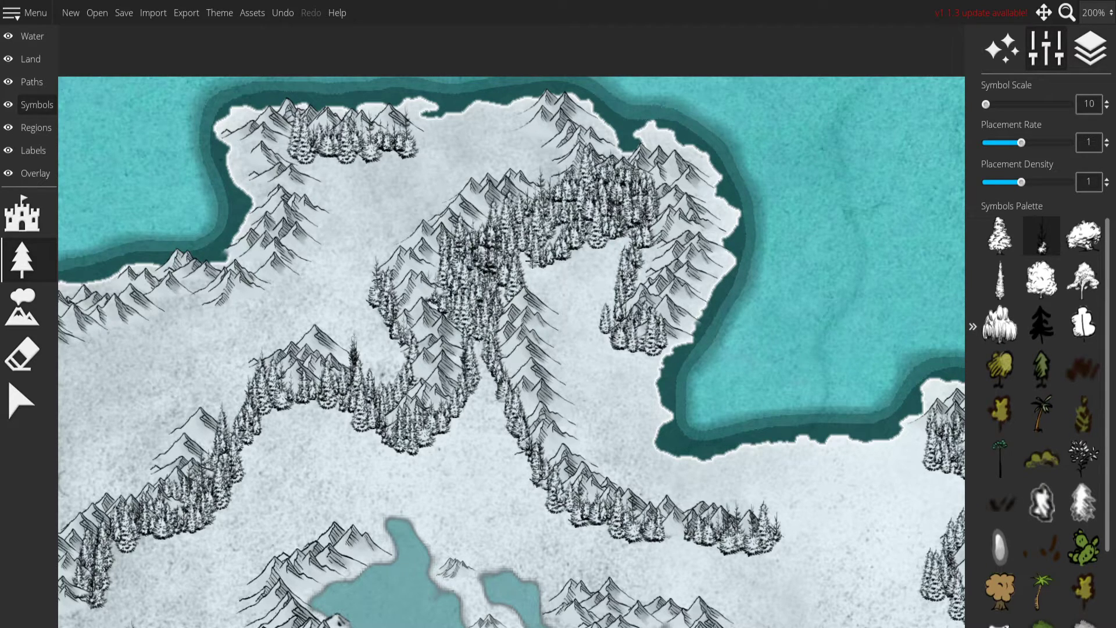
mouse_move(525, 271)
left_mouse_down()
mouse_move(628, 239)
mouse_move(617, 265)
mouse_move(554, 289)
mouse_move(551, 352)
mouse_move(575, 414)
left_mouse_up()
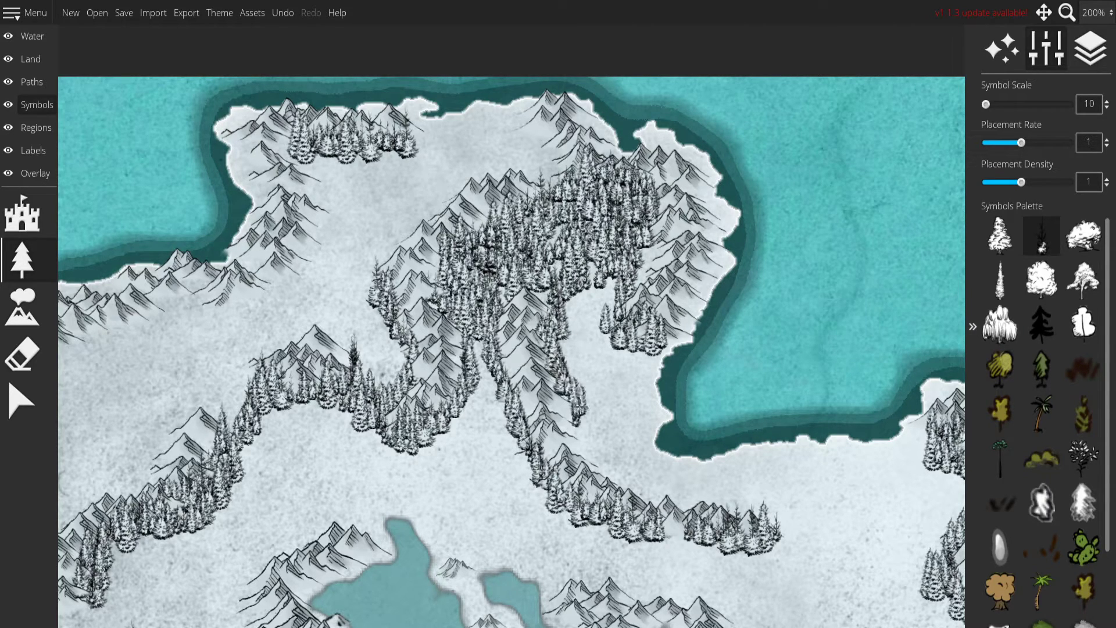
mouse_move(600, 278)
left_mouse_down()
mouse_move(593, 331)
mouse_move(631, 354)
mouse_move(587, 292)
mouse_move(573, 349)
mouse_move(588, 399)
left_mouse_up()
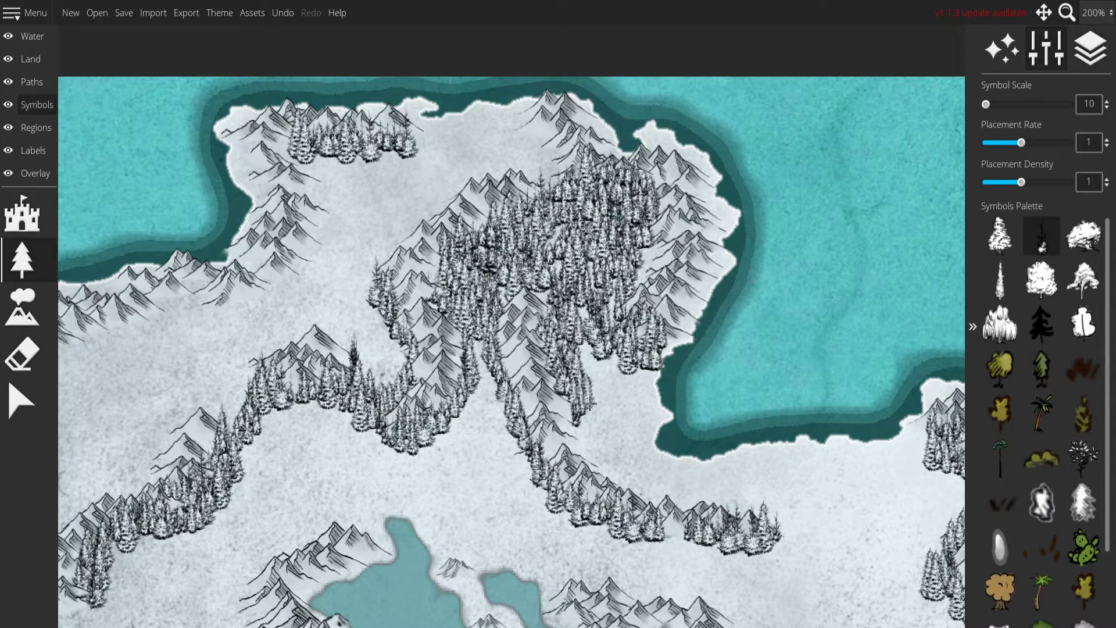
mouse_move(586, 290)
left_mouse_down()
mouse_move(591, 355)
mouse_move(616, 372)
left_mouse_up()
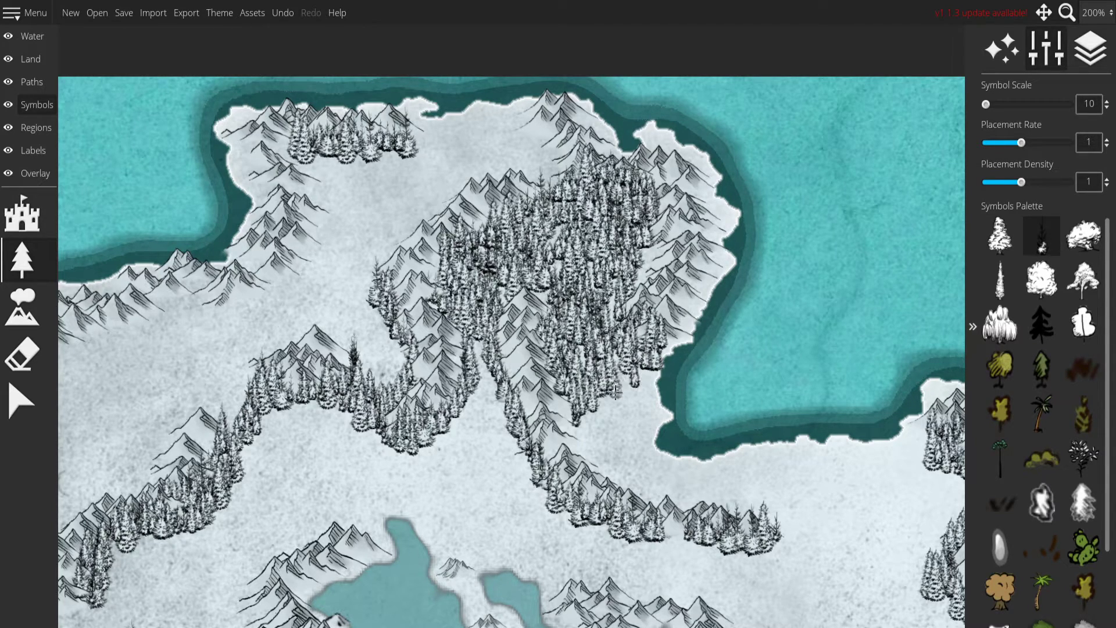
Thin out the peninsula forest's southern edge with scattered firs and line the inland side of the northwestern headland's mountains.
mouse_move(599, 429)
left_mouse_down()
mouse_move(622, 446)
mouse_move(647, 418)
left_mouse_up()
left_click_drag(418, 231, 585, 382)
mouse_move(722, 323)
left_mouse_down()
mouse_move(678, 311)
mouse_move(613, 349)
mouse_move(572, 333)
mouse_move(574, 231)
mouse_move(583, 284)
left_mouse_up()
mouse_move(506, 255)
left_mouse_down()
mouse_move(515, 314)
mouse_move(459, 372)
mouse_move(355, 407)
mouse_move(467, 372)
left_mouse_up()
left_click_drag(495, 382, 491, 386)
mouse_move(505, 254)
left_mouse_down()
mouse_move(517, 273)
mouse_move(491, 283)
left_mouse_up()
left_click_drag(418, 378, 335, 339)
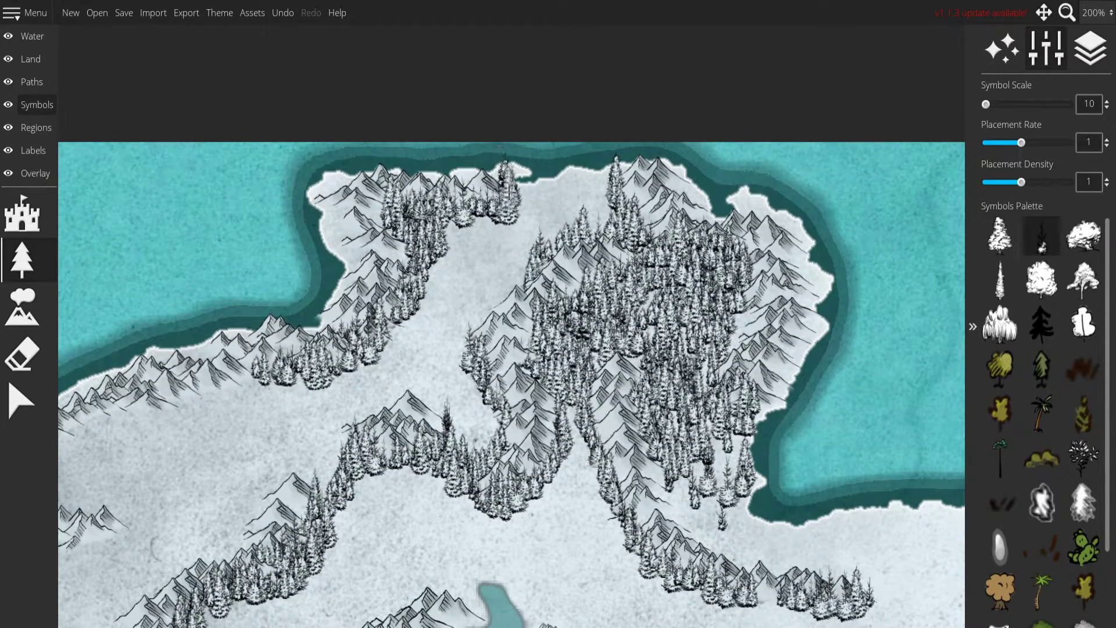
Extend the snowy fir band westward along the inland side of the northwestern coastal mountains.
left_click_drag(444, 296, 584, 229)
left_click_drag(379, 317, 621, 250)
mouse_move(302, 309)
left_mouse_down()
mouse_move(458, 296)
mouse_move(639, 247)
left_mouse_up()
mouse_move(759, 245)
left_mouse_down()
mouse_move(561, 305)
mouse_move(585, 283)
left_mouse_up()
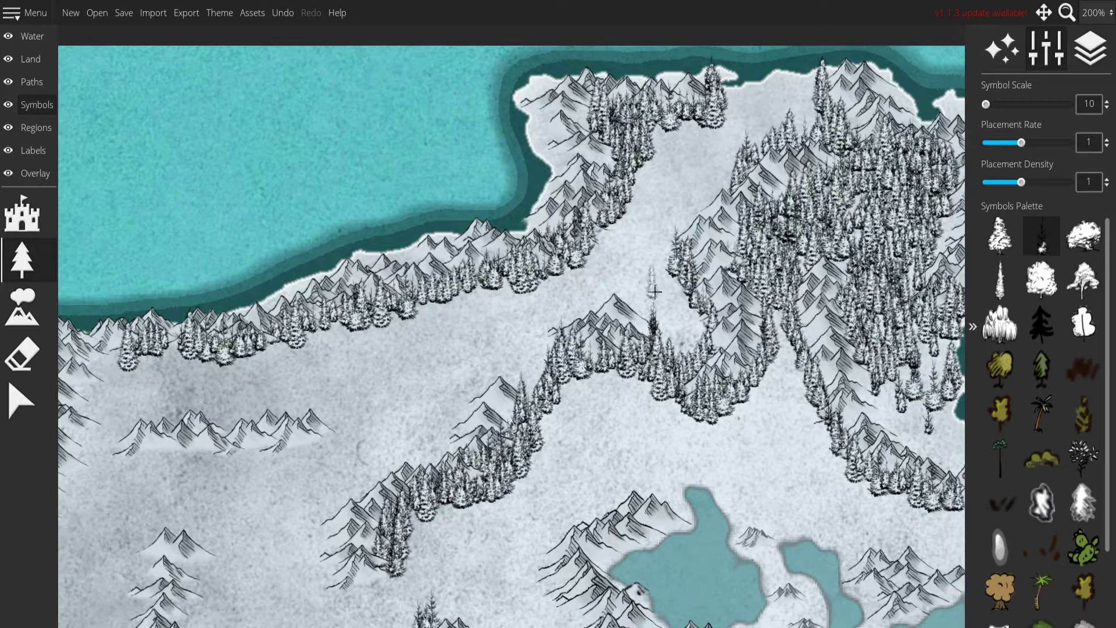
Place snowy firs below the isolated northwestern mountain row and at the western end of the northern coastal range.
left_click_drag(347, 399, 672, 364)
left_click_drag(452, 429, 640, 404)
mouse_move(525, 420)
left_mouse_down()
mouse_move(545, 436)
mouse_move(511, 443)
left_mouse_up()
mouse_move(447, 331)
left_mouse_down()
mouse_move(478, 251)
mouse_move(472, 226)
left_mouse_up()
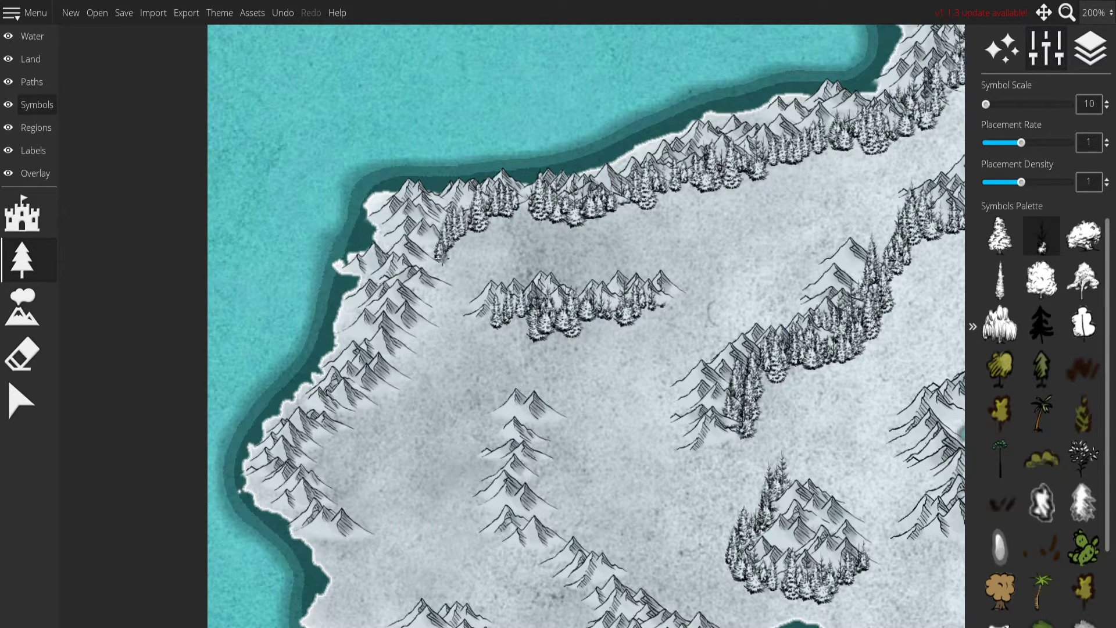
Continue the fir band down the inland side of the west coast mountains and thicken it at the southern end.
mouse_move(437, 302)
left_mouse_down()
mouse_move(400, 377)
mouse_move(343, 431)
left_mouse_up()
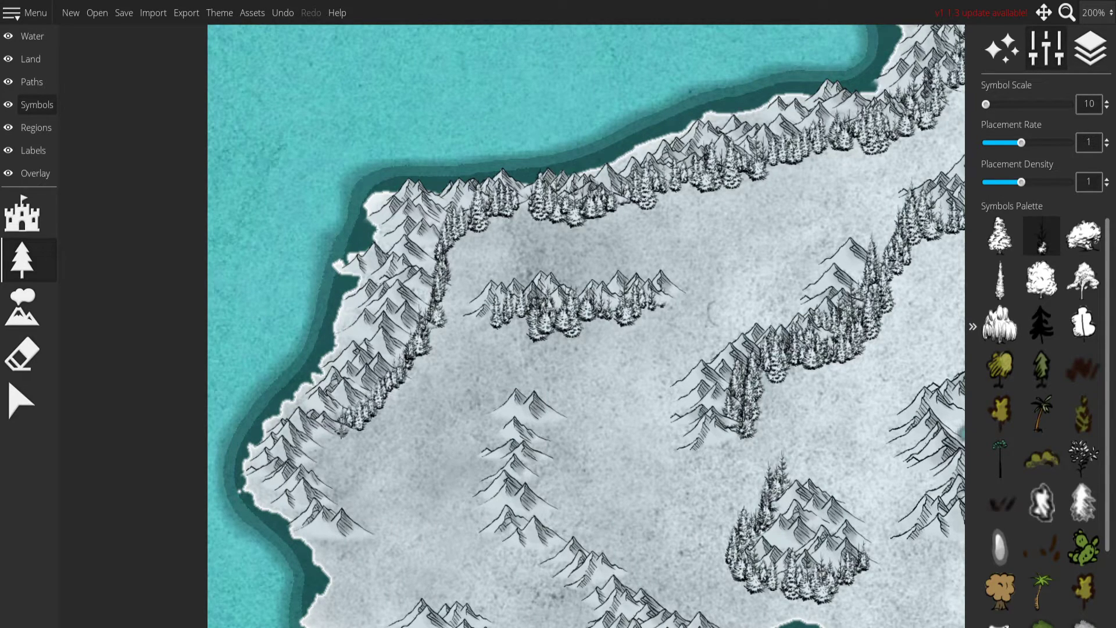
left_click_drag(314, 467, 377, 529)
left_click_drag(618, 508, 580, 340)
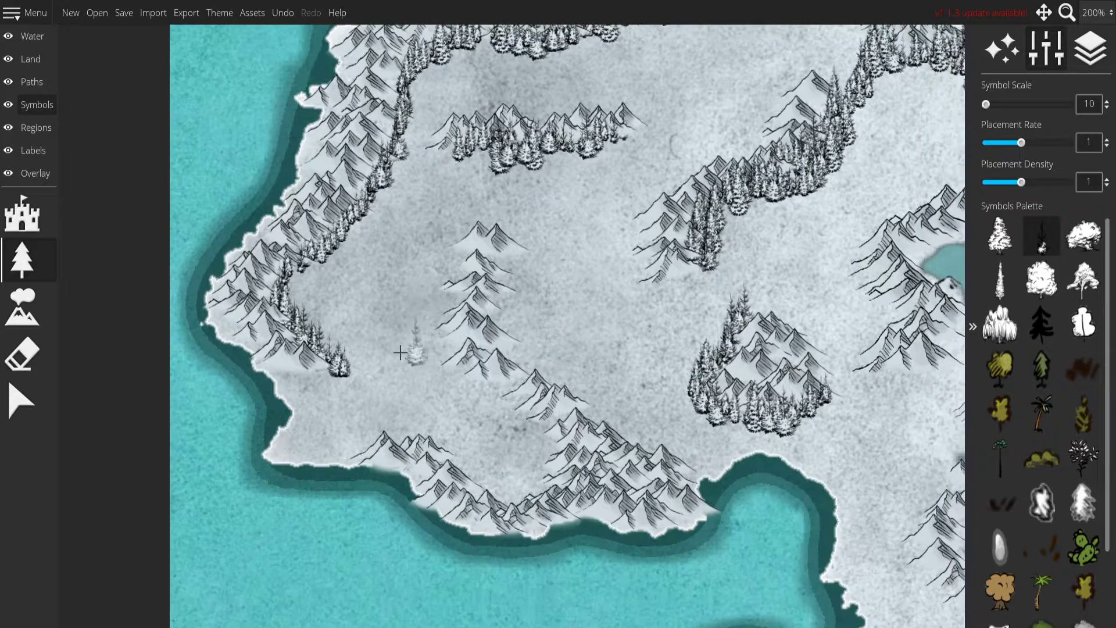
left_click_drag(291, 370, 320, 378)
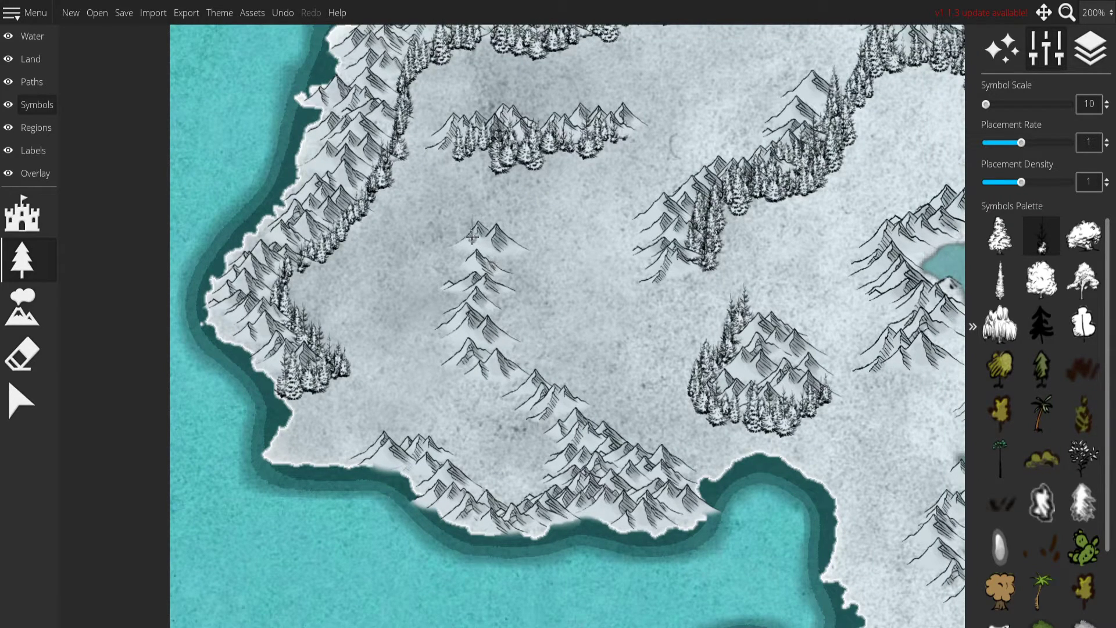
Outline and fill a dense snowy fir forest between the southwestern mountain ranges, scattering firs toward the isolated row to the north.
left_click_drag(472, 236, 452, 266)
mouse_move(434, 330)
left_mouse_down()
mouse_move(466, 389)
mouse_move(544, 430)
mouse_move(547, 459)
mouse_move(521, 492)
mouse_move(499, 489)
mouse_move(471, 449)
mouse_move(433, 433)
mouse_move(369, 432)
mouse_move(336, 456)
mouse_move(273, 452)
mouse_move(290, 423)
left_mouse_up()
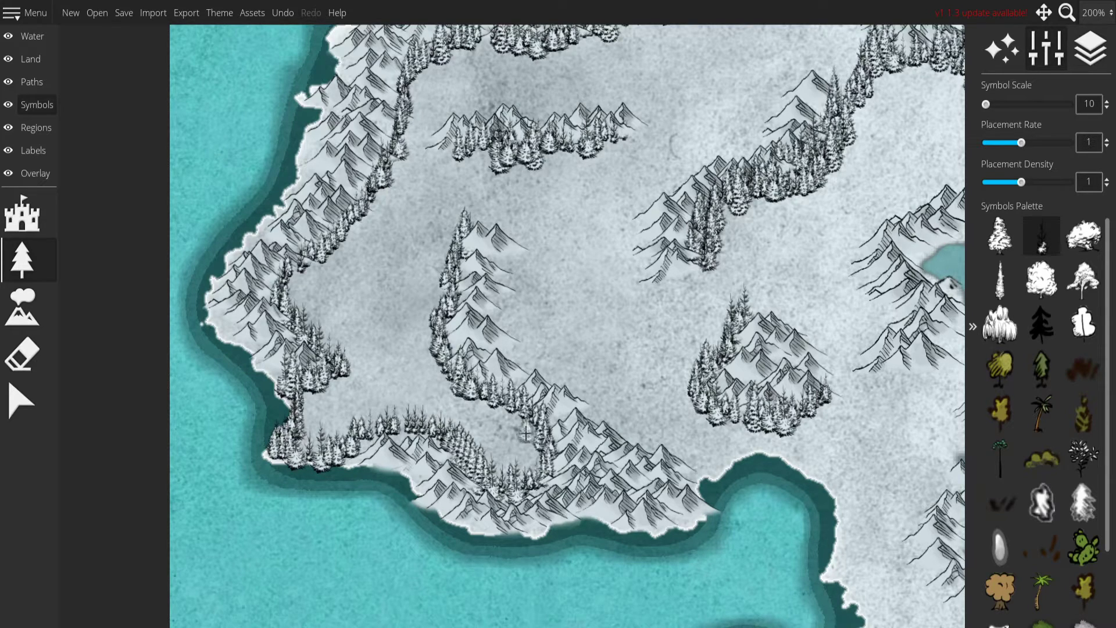
mouse_move(329, 387)
left_mouse_down()
mouse_move(314, 410)
mouse_move(320, 437)
left_mouse_up()
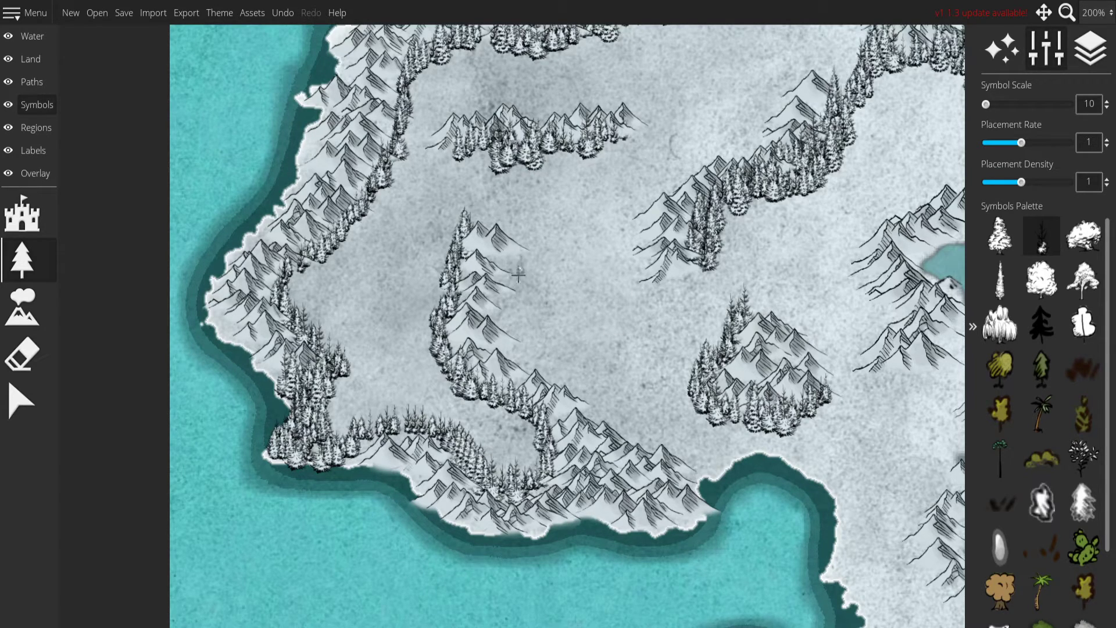
mouse_move(485, 409)
left_mouse_down()
mouse_move(503, 442)
mouse_move(522, 424)
mouse_move(526, 459)
mouse_move(542, 448)
mouse_move(468, 430)
mouse_move(491, 419)
mouse_move(439, 407)
mouse_move(448, 387)
mouse_move(331, 413)
mouse_move(372, 378)
mouse_move(442, 384)
mouse_move(364, 349)
mouse_move(321, 313)
mouse_move(375, 259)
mouse_move(386, 343)
mouse_move(349, 302)
mouse_move(366, 401)
mouse_move(419, 396)
mouse_move(349, 366)
mouse_move(314, 261)
mouse_move(369, 309)
mouse_move(392, 308)
mouse_move(325, 308)
mouse_move(410, 317)
mouse_move(439, 245)
mouse_move(384, 244)
mouse_move(414, 192)
mouse_move(410, 143)
mouse_move(437, 192)
mouse_move(465, 186)
mouse_move(491, 154)
left_mouse_up()
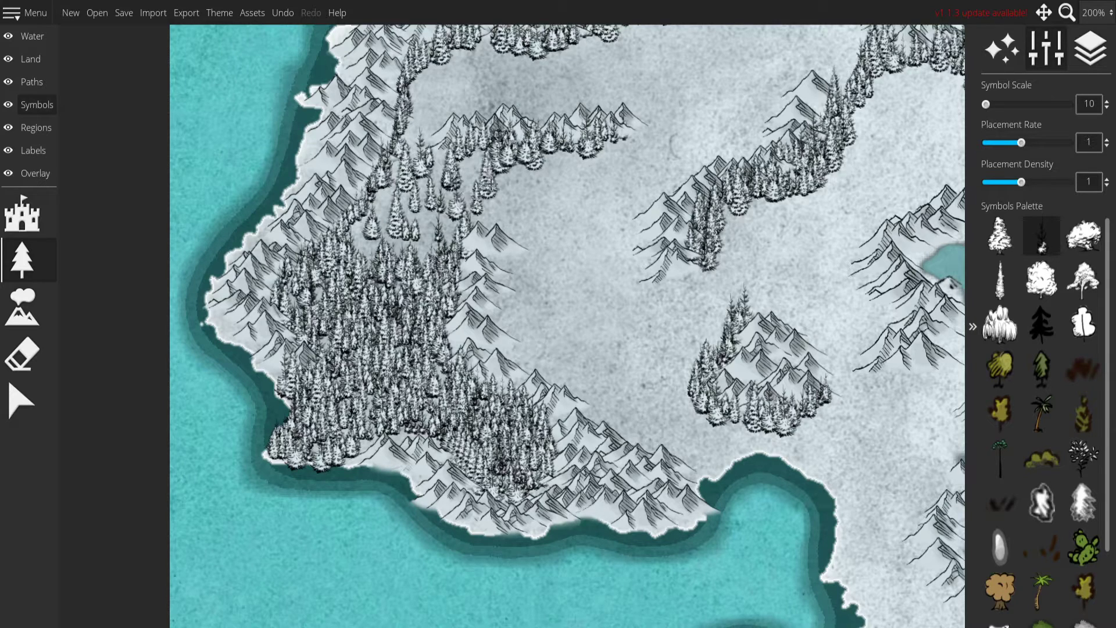
Line the eastern side of the southwestern inland range with firs and extend the forest above the bay to the neighboring mountains.
left_click_drag(530, 250, 508, 301)
mouse_move(511, 349)
left_mouse_down()
mouse_move(524, 375)
mouse_move(586, 414)
mouse_move(717, 469)
left_mouse_up()
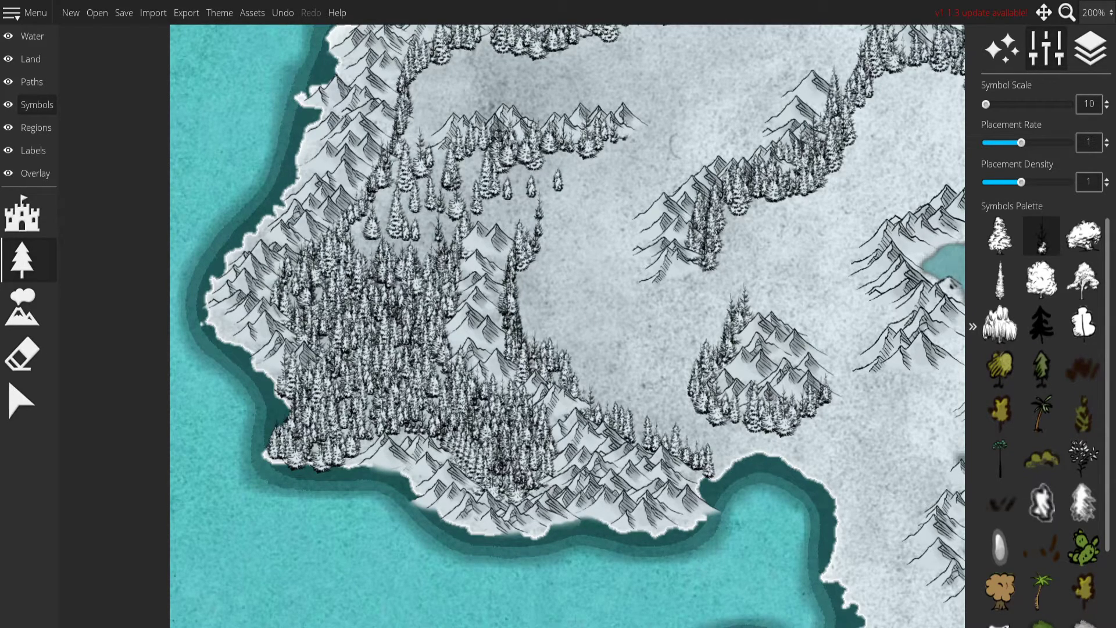
left_click_drag(573, 384, 632, 417)
left_click_drag(894, 439, 491, 366)
mouse_move(287, 347)
left_mouse_down()
mouse_move(273, 323)
mouse_move(277, 355)
mouse_move(297, 349)
mouse_move(314, 378)
mouse_move(364, 372)
mouse_move(467, 413)
mouse_move(385, 345)
left_mouse_up()
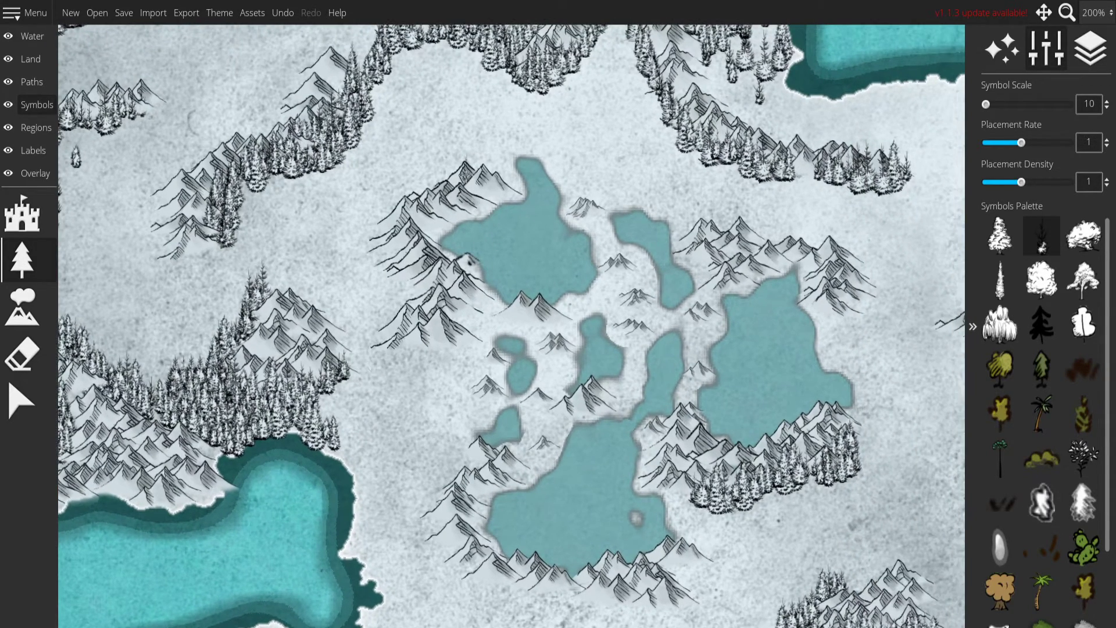
Place snowy firs around the mountains west of the lakes and link them to the forest above the bay.
mouse_move(396, 275)
left_mouse_down()
mouse_move(406, 305)
mouse_move(381, 345)
mouse_move(463, 349)
left_mouse_up()
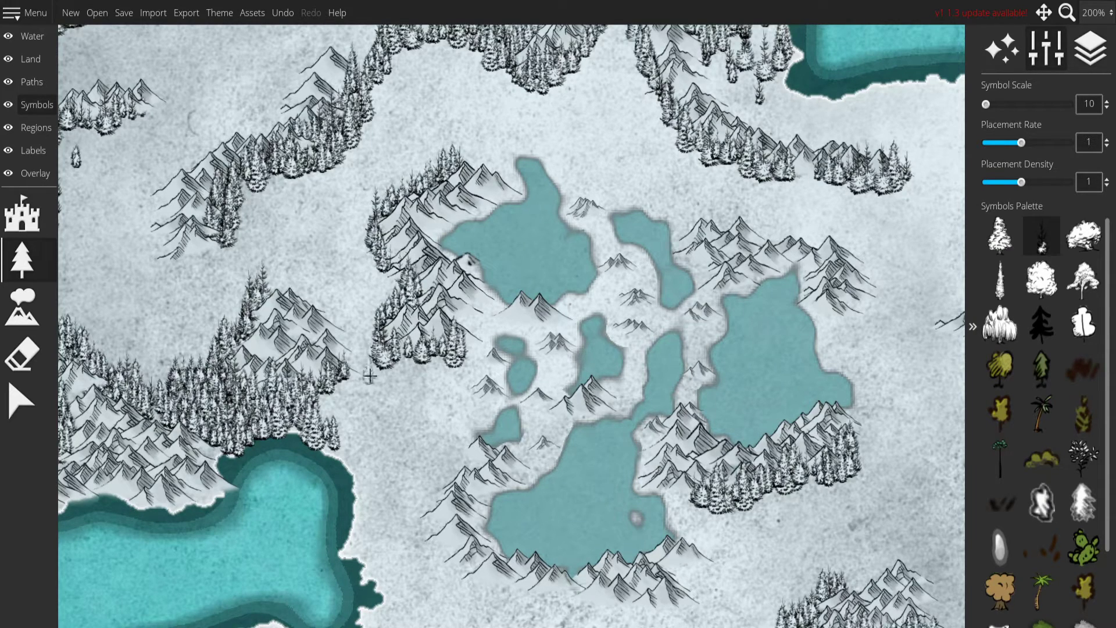
left_click_drag(333, 405, 442, 378)
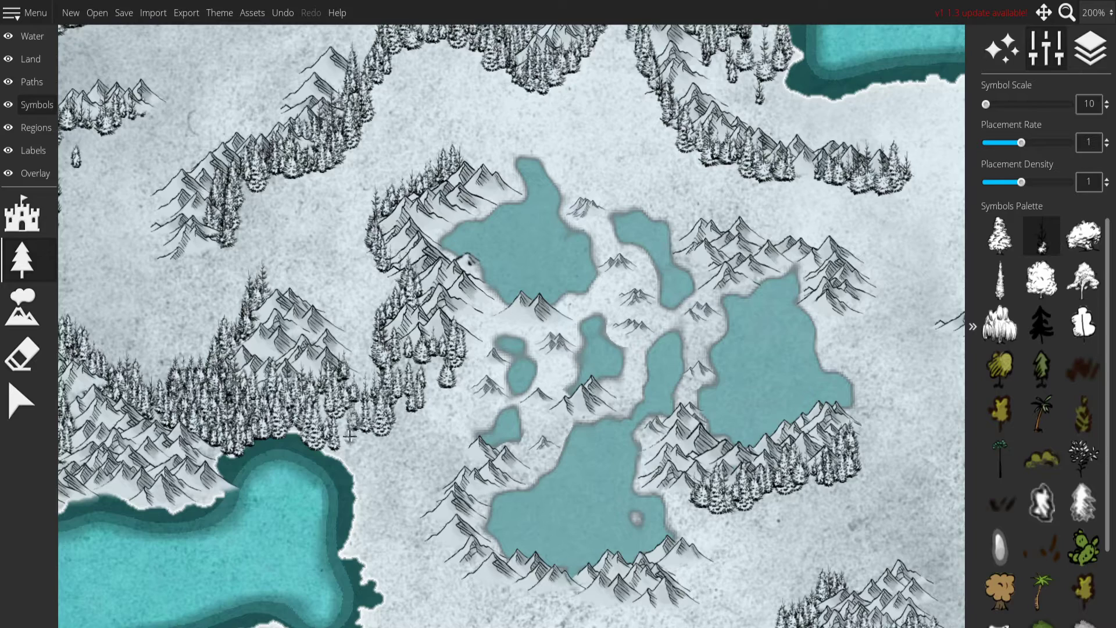
Wrap snowy firs around the southern lake's mountains and join them to the trees below the eastern lake.
mouse_move(474, 471)
left_mouse_down()
mouse_move(376, 289)
mouse_move(340, 285)
mouse_move(340, 358)
mouse_move(398, 407)
mouse_move(556, 419)
left_mouse_up()
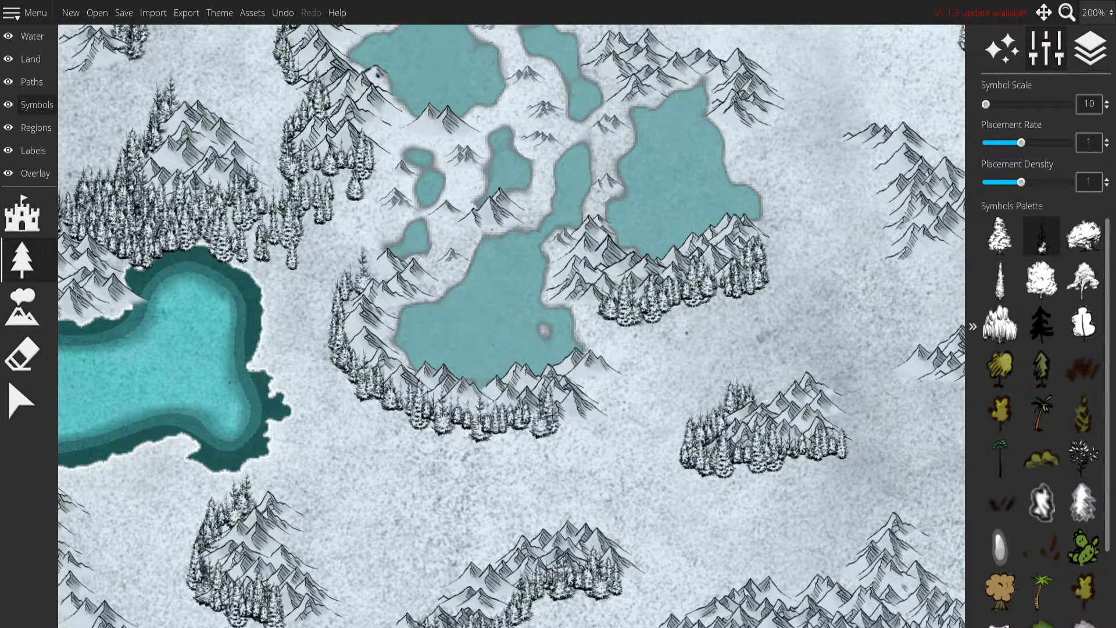
mouse_move(768, 469)
left_mouse_down()
mouse_move(713, 390)
mouse_move(647, 362)
left_mouse_up()
mouse_move(436, 320)
left_mouse_down()
mouse_move(469, 307)
mouse_move(493, 224)
mouse_move(599, 192)
left_mouse_up()
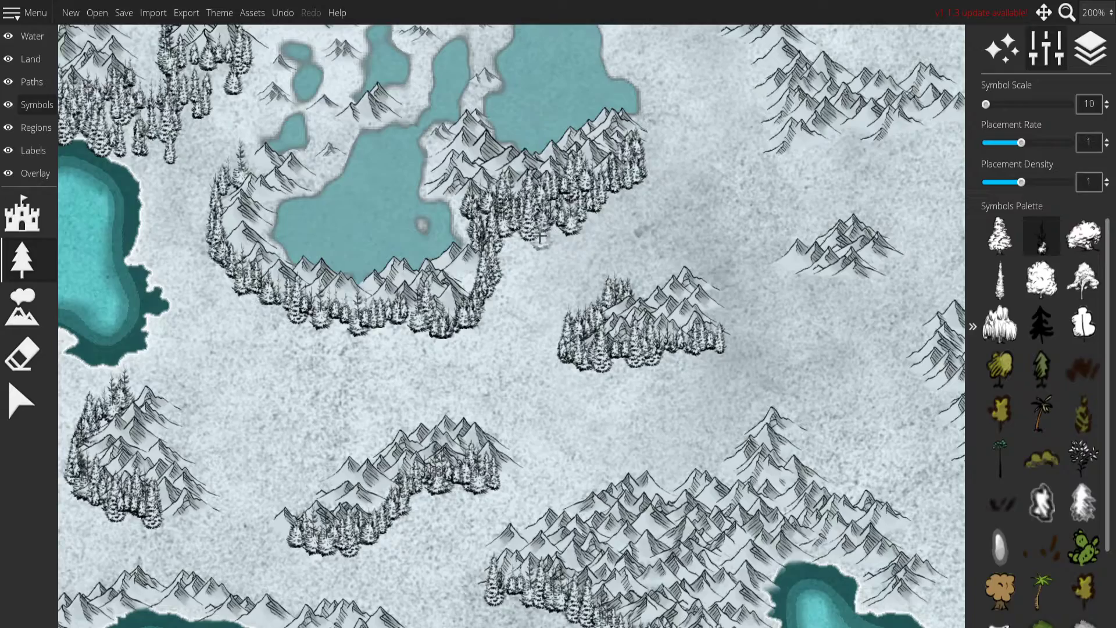
left_click_drag(544, 231, 504, 266)
Surround the western inland range's southern end with firs and fill a dense forest between that range and the northwestern coastal mountains.
left_click_drag(520, 414, 549, 345)
scroll(549, 345, "down", 4)
left_click_drag(575, 307, 515, 370)
scroll(373, 319, "up", 3)
left_click_drag(270, 168, 440, 420)
scroll(440, 419, "up", 1)
scroll(463, 345, "up", 1)
mouse_move(483, 244)
left_mouse_down()
mouse_move(460, 248)
mouse_move(394, 320)
mouse_move(334, 345)
mouse_move(291, 410)
mouse_move(311, 465)
mouse_move(360, 407)
left_mouse_up()
left_click_drag(351, 343, 325, 368)
mouse_move(480, 218)
left_mouse_down()
mouse_move(446, 287)
mouse_move(420, 310)
mouse_move(442, 301)
mouse_move(337, 265)
mouse_move(343, 282)
mouse_move(394, 315)
mouse_move(424, 300)
mouse_move(401, 332)
mouse_move(313, 344)
mouse_move(432, 261)
mouse_move(477, 287)
left_mouse_up()
Extend the northwestern forest with snowy firs toward the northern central range and scatter more into the gap below the headland.
mouse_move(523, 202)
left_mouse_down()
mouse_move(605, 314)
mouse_move(576, 233)
mouse_move(584, 326)
left_mouse_up()
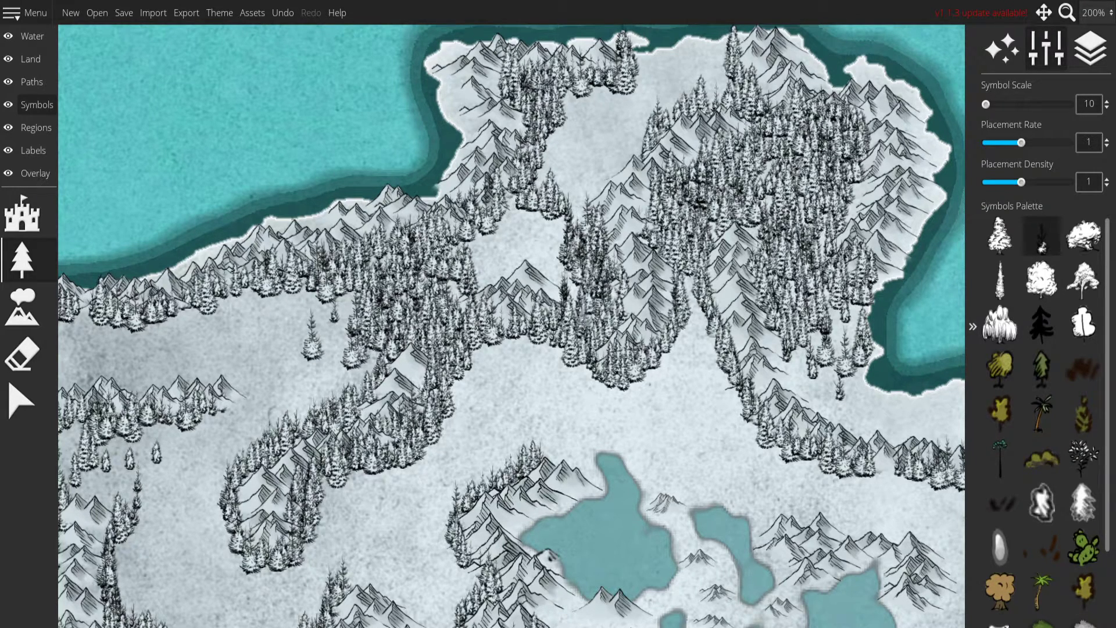
mouse_move(572, 229)
left_mouse_down()
mouse_move(485, 261)
mouse_move(546, 278)
mouse_move(540, 209)
mouse_move(479, 244)
mouse_move(524, 197)
mouse_move(459, 277)
mouse_move(598, 212)
mouse_move(598, 180)
mouse_move(567, 273)
left_mouse_up()
left_click(561, 141)
Fill the area between the northwestern coastal mountains and the isolated mountain row with a dense snowy fir forest.
mouse_move(534, 524)
left_mouse_down()
mouse_move(599, 370)
mouse_move(631, 377)
left_mouse_up()
scroll(599, 370, "down", 5)
scroll(378, 291, "up", 5)
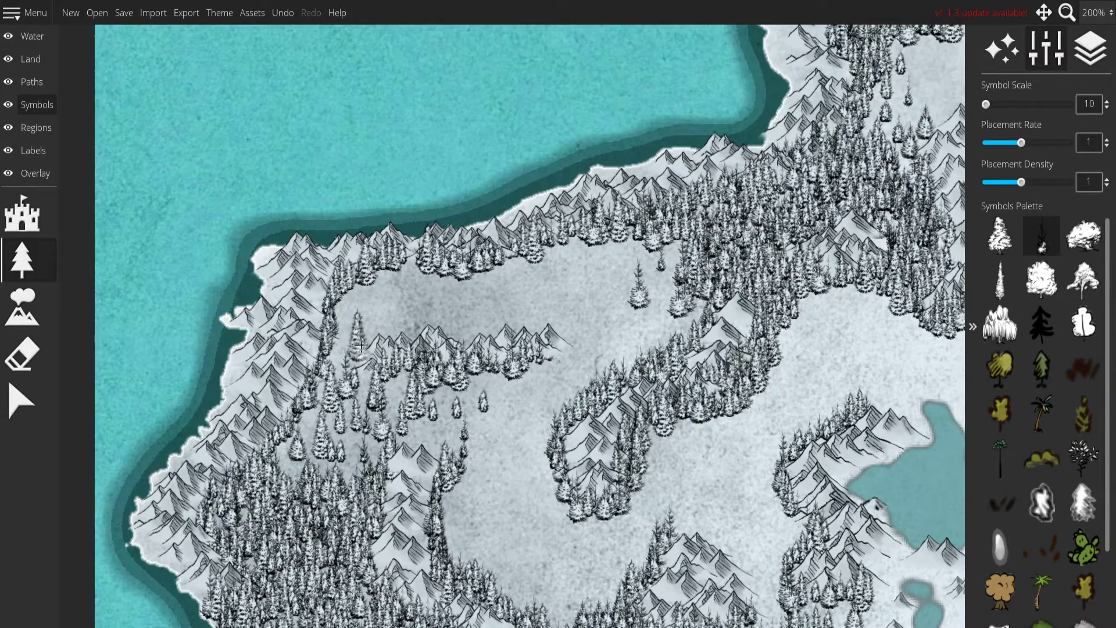
mouse_move(361, 346)
left_mouse_down()
mouse_move(415, 331)
mouse_move(551, 332)
left_mouse_up()
left_click_drag(600, 361, 667, 369)
mouse_move(447, 313)
left_mouse_down()
mouse_move(455, 290)
mouse_move(413, 329)
mouse_move(450, 279)
mouse_move(527, 286)
mouse_move(605, 273)
mouse_move(552, 325)
mouse_move(459, 306)
mouse_move(515, 311)
left_mouse_up()
mouse_move(631, 295)
left_mouse_down()
mouse_move(533, 281)
mouse_move(544, 241)
mouse_move(532, 264)
left_mouse_up()
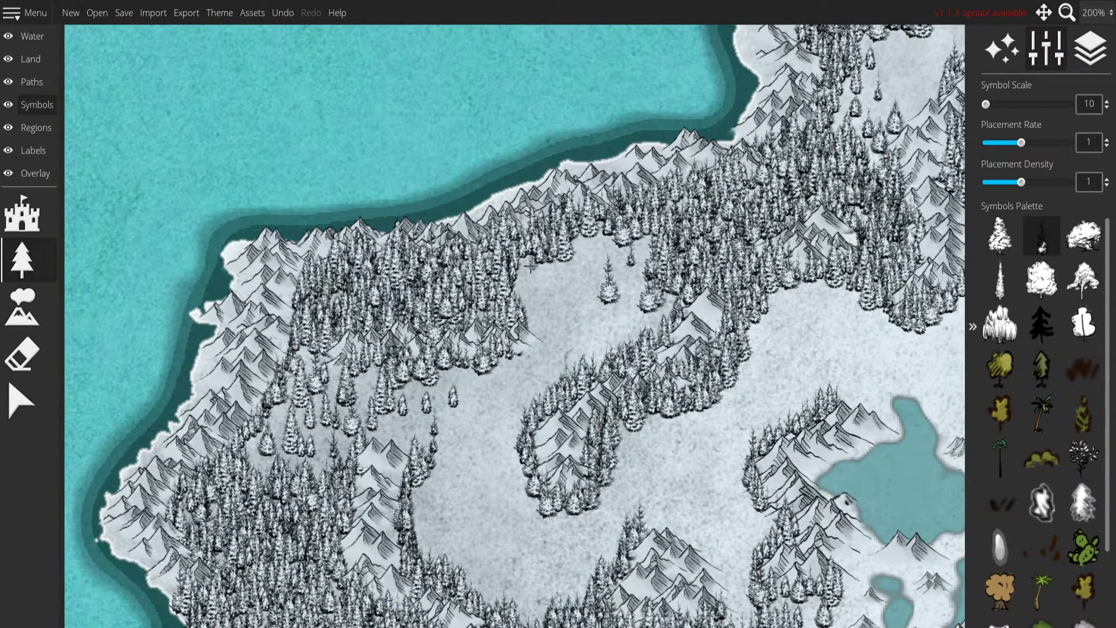
mouse_move(545, 340)
left_mouse_down()
mouse_move(500, 372)
mouse_move(556, 349)
mouse_move(543, 366)
mouse_move(570, 318)
mouse_move(516, 352)
mouse_move(341, 405)
left_mouse_up()
scroll(520, 352, "down", 1)
scroll(341, 405, "down", 2)
left_click_drag(546, 373, 476, 314)
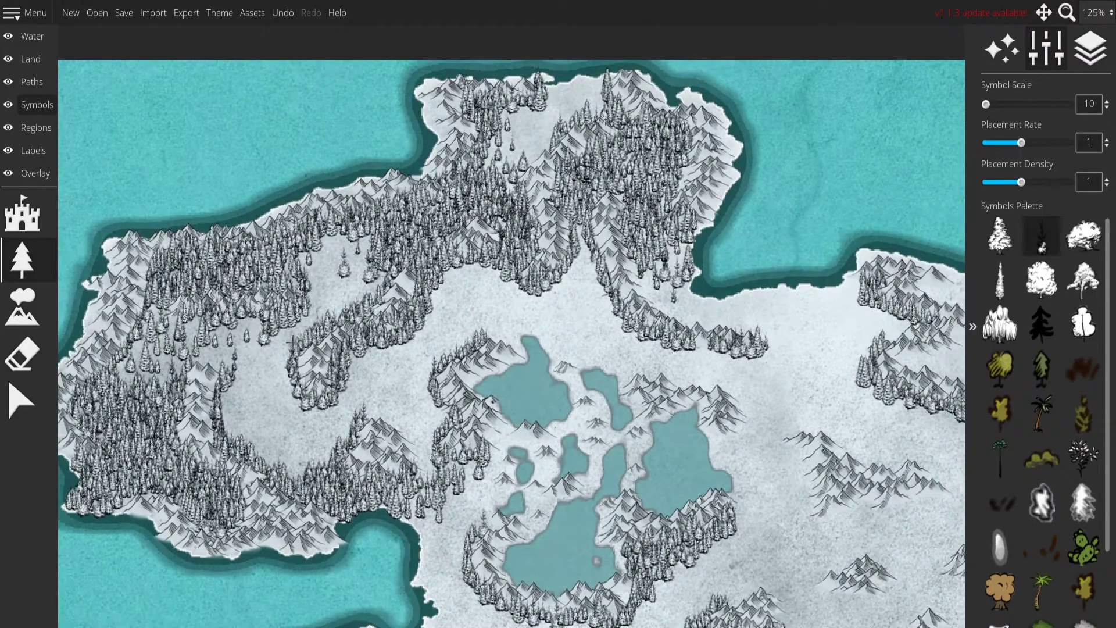
Inspect the northwestern forests, the central lakes and the southern mountains for areas still without trees.
mouse_move(580, 310)
left_mouse_down()
mouse_move(492, 312)
mouse_move(579, 316)
mouse_move(593, 338)
left_mouse_up()
scroll(604, 334, "up", 2)
scroll(605, 334, "up", 3)
left_click_drag(476, 363, 499, 353)
left_click_drag(594, 367, 314, 349)
mouse_move(714, 322)
left_mouse_down()
mouse_move(612, 317)
mouse_move(482, 278)
left_mouse_up()
scroll(606, 340, "down", 4)
left_click_drag(639, 538, 733, 411)
scroll(524, 177, "down", 1)
scroll(524, 177, "down", 1)
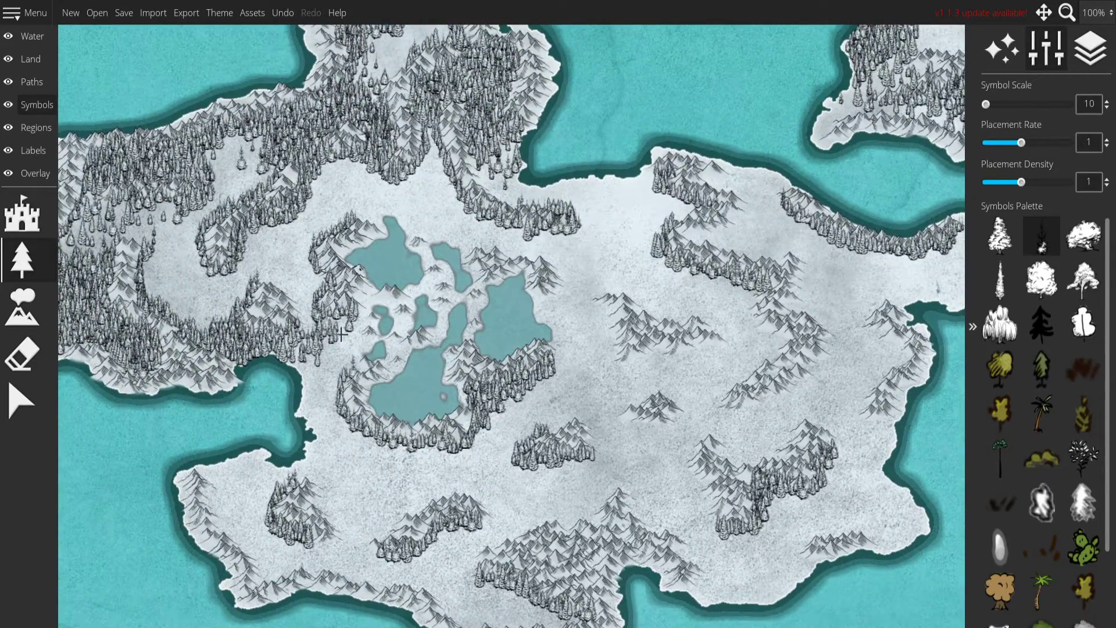
Line the inland side of the southwestern coastal mountains with snowy firs and fill a dense forest below the large southern mountain mass.
scroll(324, 442, "up", 4)
left_click_drag(236, 497, 369, 322)
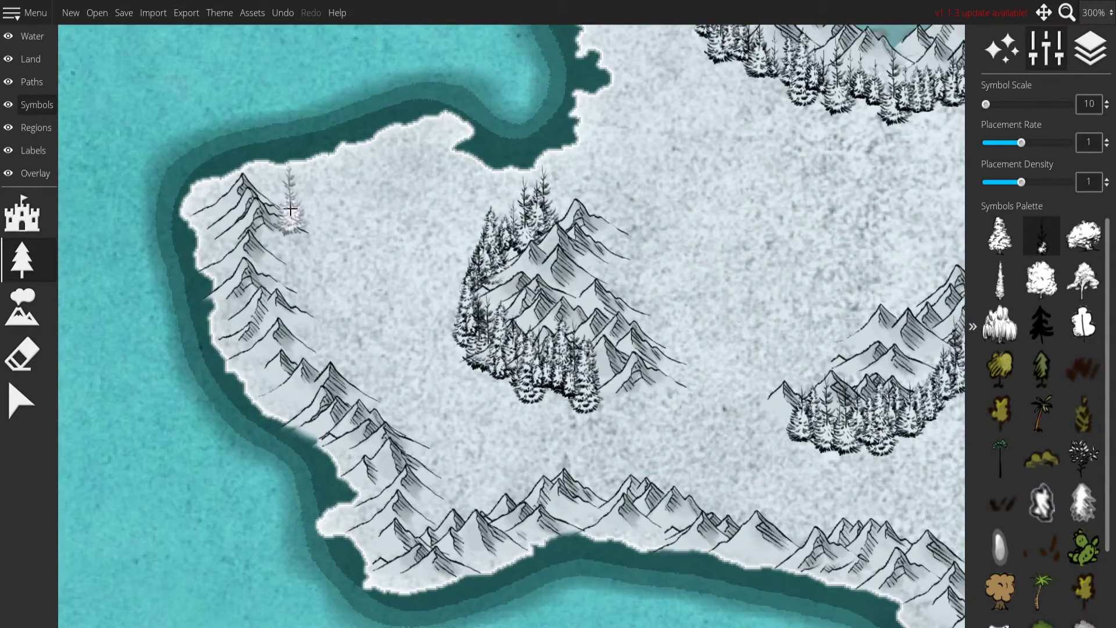
left_click_drag(274, 187, 289, 225)
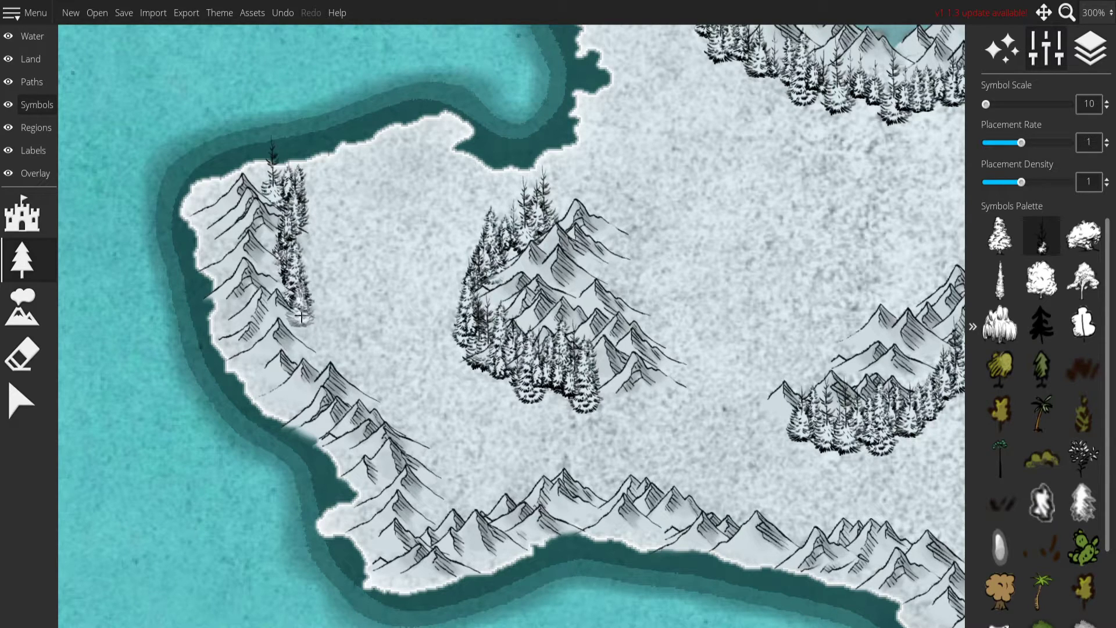
mouse_move(319, 354)
left_mouse_down()
mouse_move(386, 400)
mouse_move(417, 479)
mouse_move(419, 466)
mouse_move(433, 483)
mouse_move(428, 524)
mouse_move(499, 486)
mouse_move(575, 472)
left_mouse_up()
left_click_drag(715, 483, 520, 375)
mouse_move(402, 381)
left_mouse_down()
mouse_move(451, 378)
mouse_move(562, 410)
mouse_move(735, 424)
mouse_move(784, 470)
mouse_move(725, 423)
mouse_move(398, 273)
mouse_move(559, 317)
mouse_move(759, 338)
left_mouse_up()
mouse_move(834, 319)
left_mouse_down()
mouse_move(523, 195)
mouse_move(724, 271)
mouse_move(649, 285)
mouse_move(512, 232)
mouse_move(657, 326)
mouse_move(506, 221)
mouse_move(652, 307)
mouse_move(642, 265)
left_mouse_up()
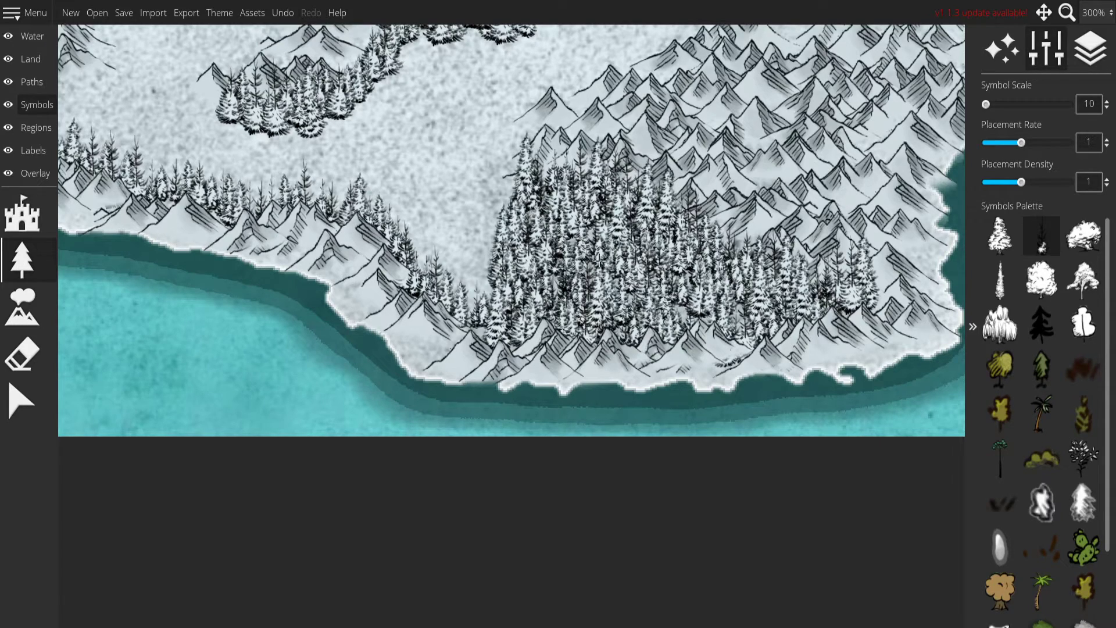
Line the northwestern edge of the large southern mountain mass with snowy firs.
left_click_drag(527, 210, 676, 375)
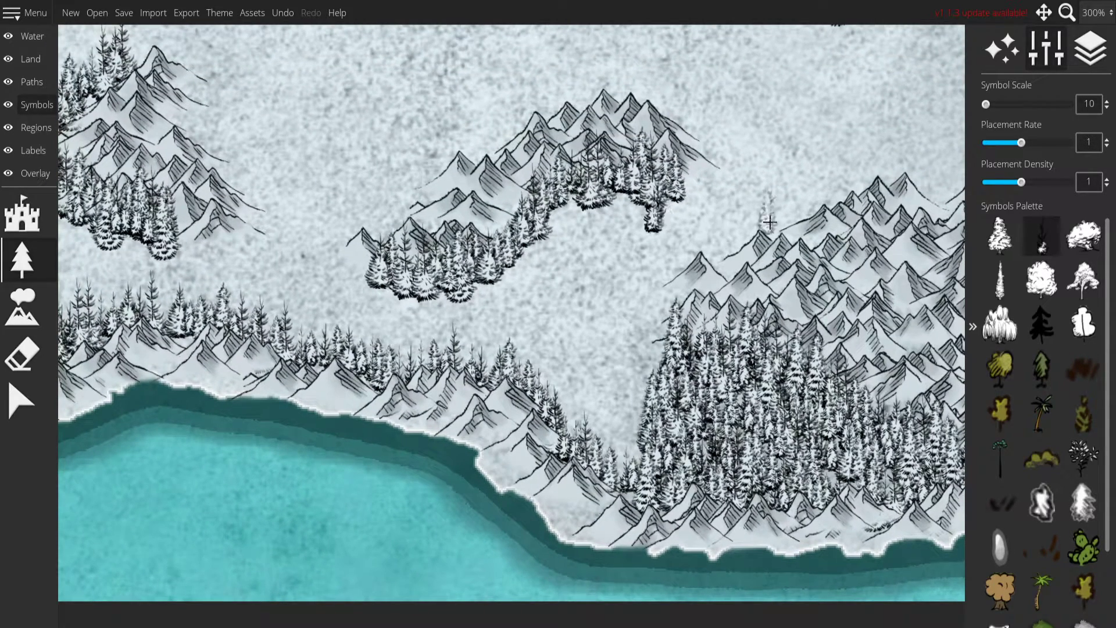
left_click_drag(763, 224, 401, 304)
mouse_move(366, 347)
left_mouse_down()
mouse_move(344, 309)
mouse_move(569, 225)
left_mouse_up()
left_click_drag(646, 230, 365, 325)
mouse_move(287, 332)
left_mouse_down()
mouse_move(336, 314)
mouse_move(378, 335)
left_mouse_up()
left_click_drag(431, 294, 500, 174)
mouse_move(530, 255)
left_mouse_down()
mouse_move(529, 289)
mouse_move(599, 334)
left_mouse_up()
mouse_move(674, 334)
left_mouse_down()
mouse_move(721, 436)
mouse_move(761, 474)
left_mouse_up()
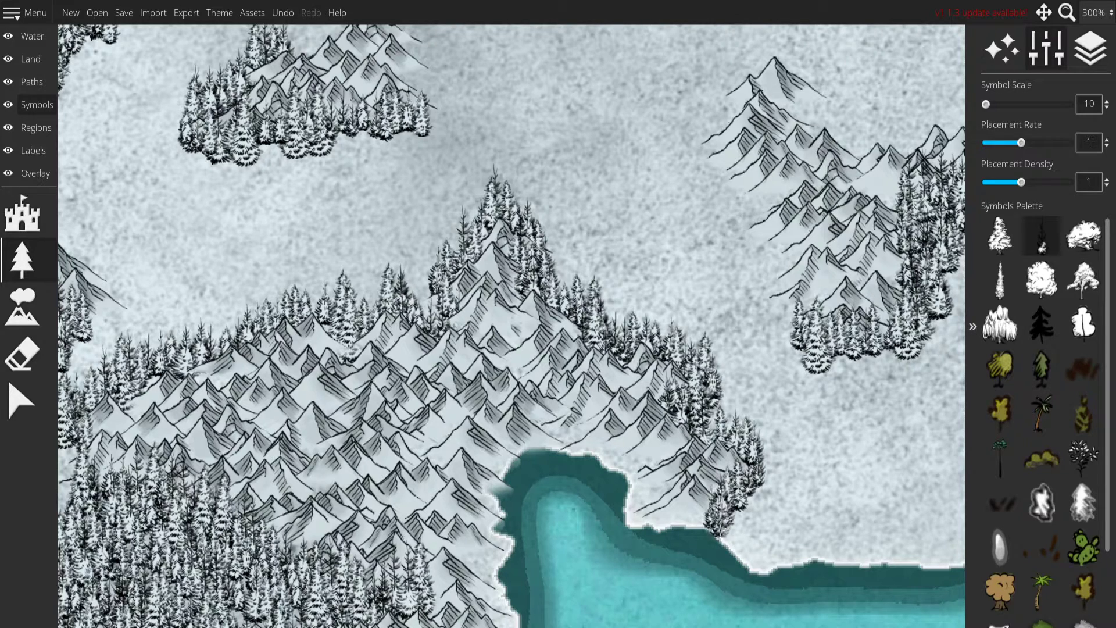
key("ctrl+z")
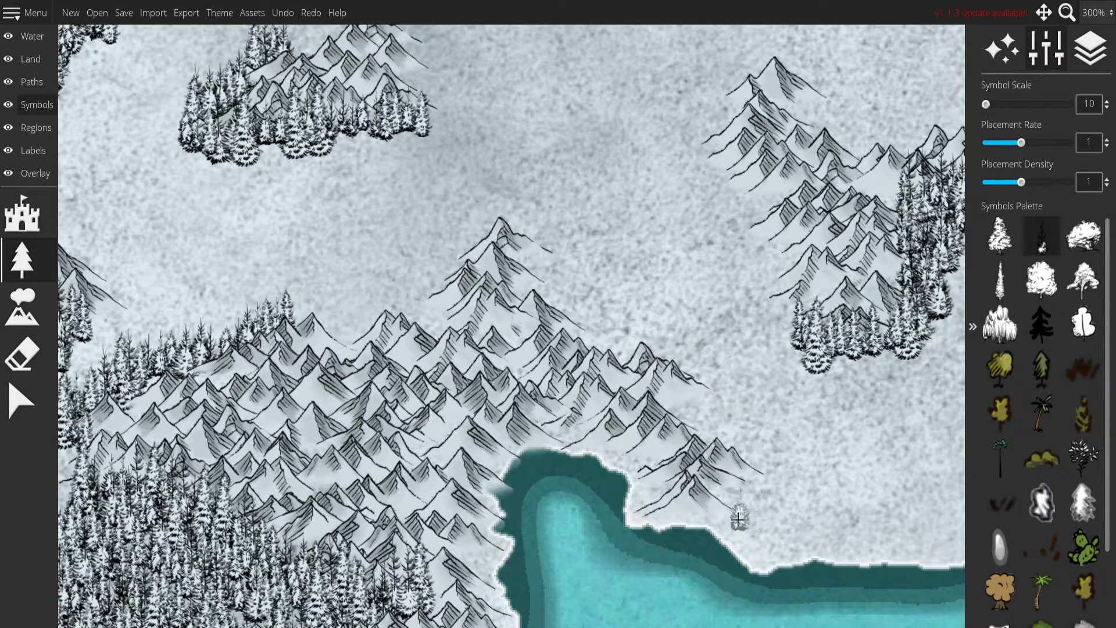
left_click_drag(755, 483, 741, 441)
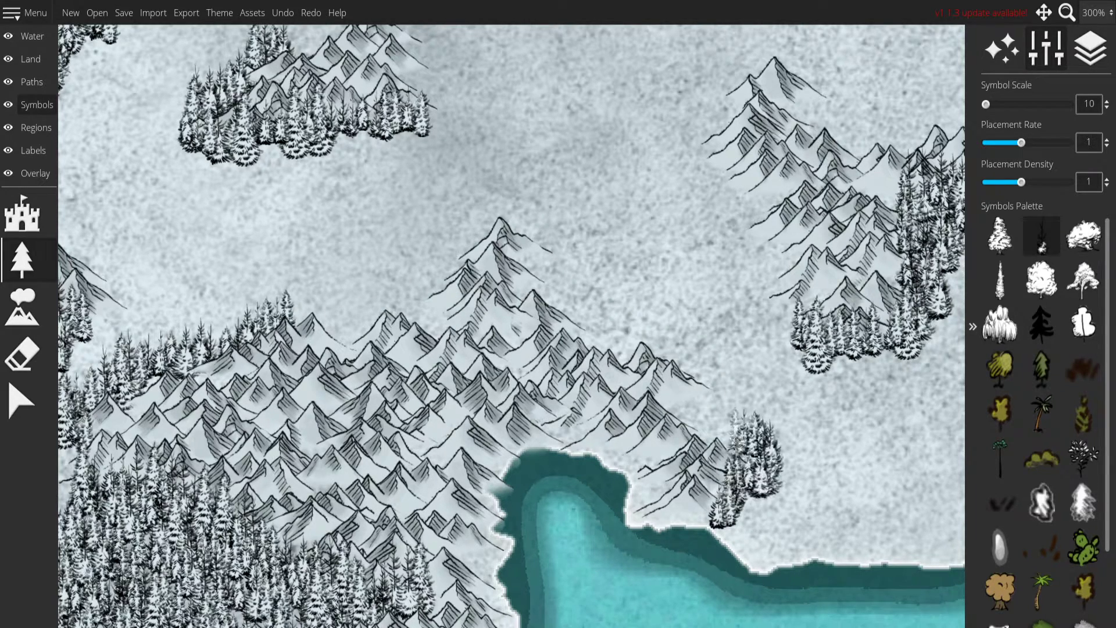
key("ctrl+z")
left_click(308, 10)
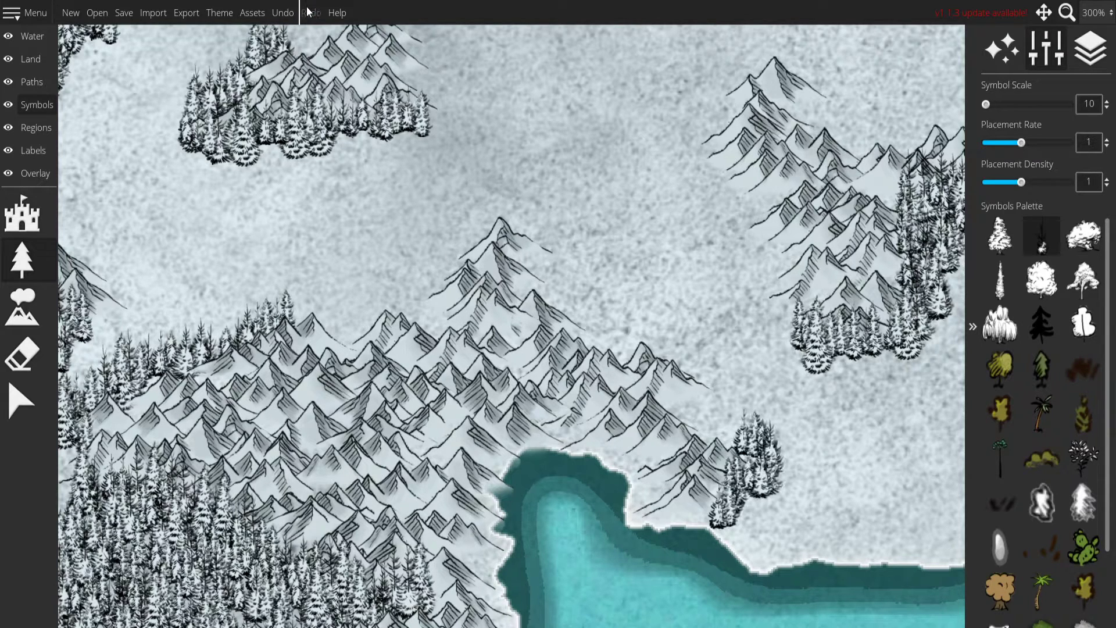
key("ctrl+z")
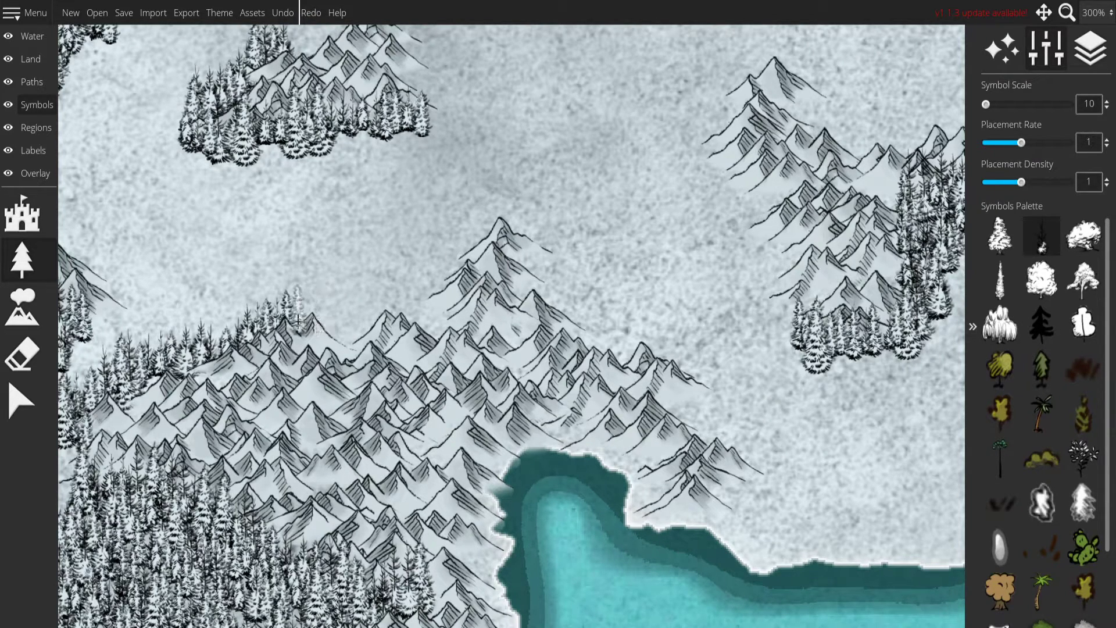
Continue the firs along the southern mountain mass's northern slopes, over its peak and down its eastern flank to the bay.
mouse_move(305, 327)
left_mouse_down()
mouse_move(409, 308)
mouse_move(446, 339)
left_mouse_up()
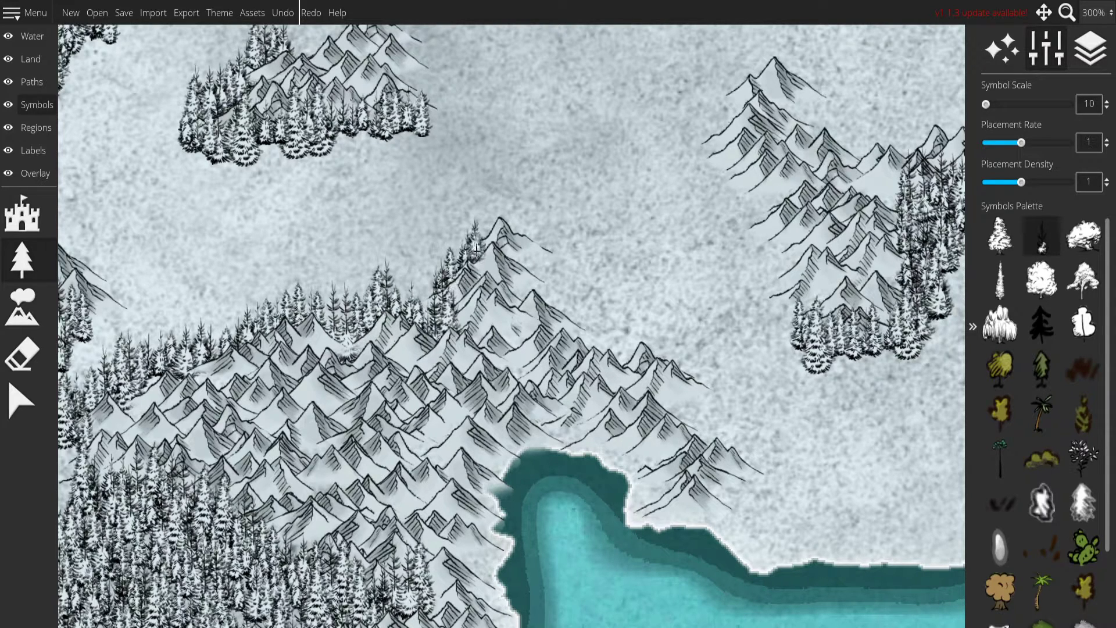
mouse_move(527, 259)
left_mouse_down()
mouse_move(604, 328)
mouse_move(588, 346)
mouse_move(638, 351)
left_mouse_up()
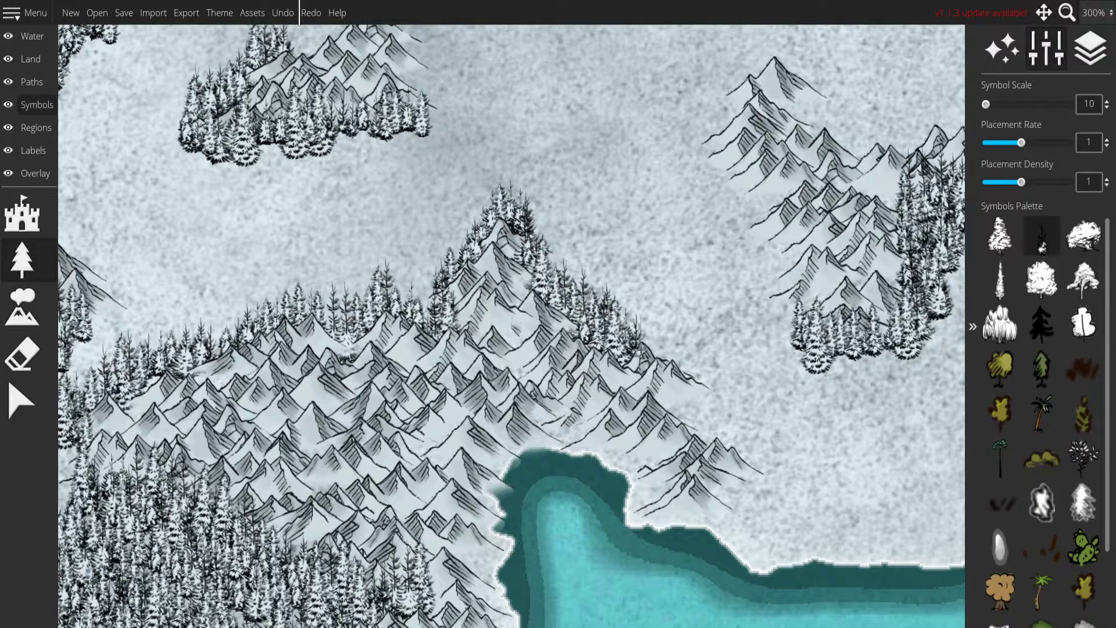
mouse_move(696, 389)
left_mouse_down()
mouse_move(682, 406)
mouse_move(751, 449)
left_mouse_up()
left_click(719, 514)
Delete the stray fir hanging below the small mountain row northwest of the southern mountain mass, and return to tree placement.
left_click_drag(897, 548, 1021, 588)
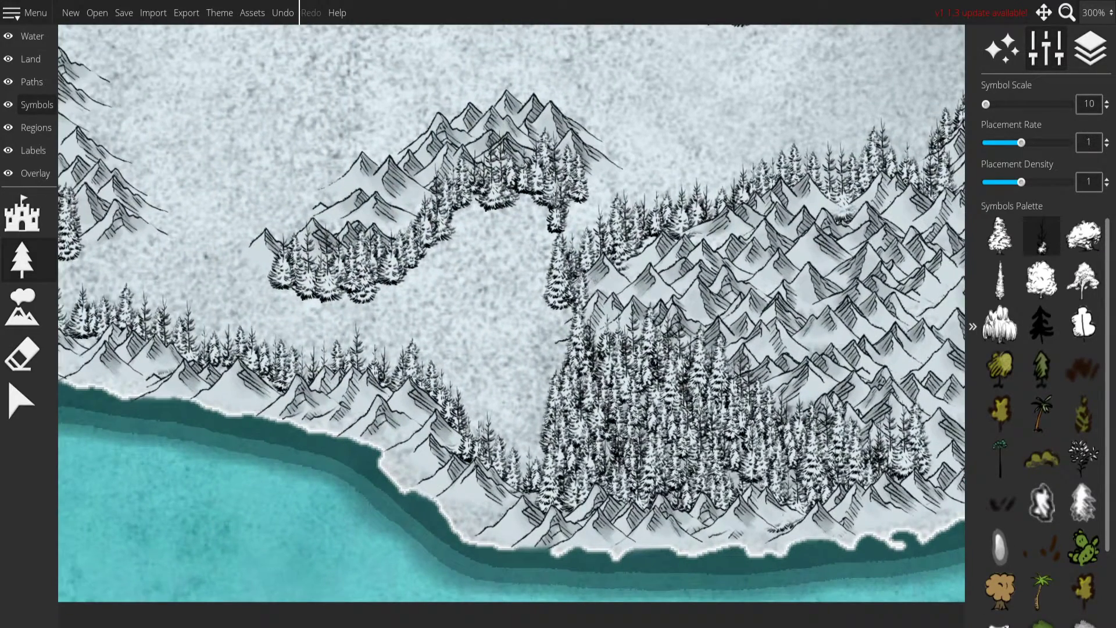
left_click(19, 407)
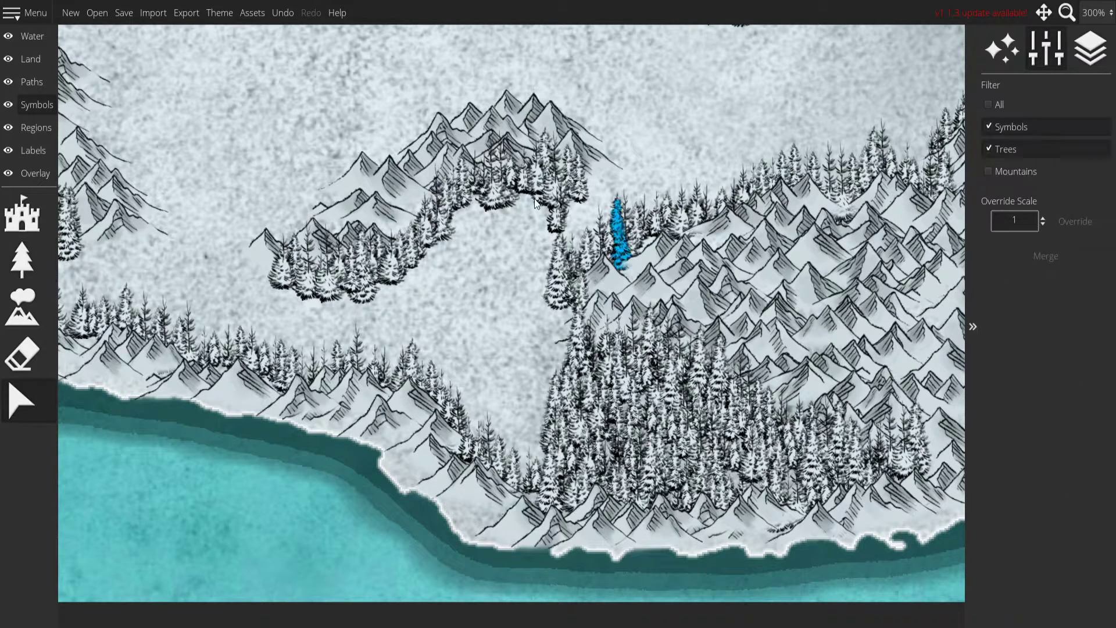
left_click(555, 227)
left_click_drag(520, 202, 23, 256)
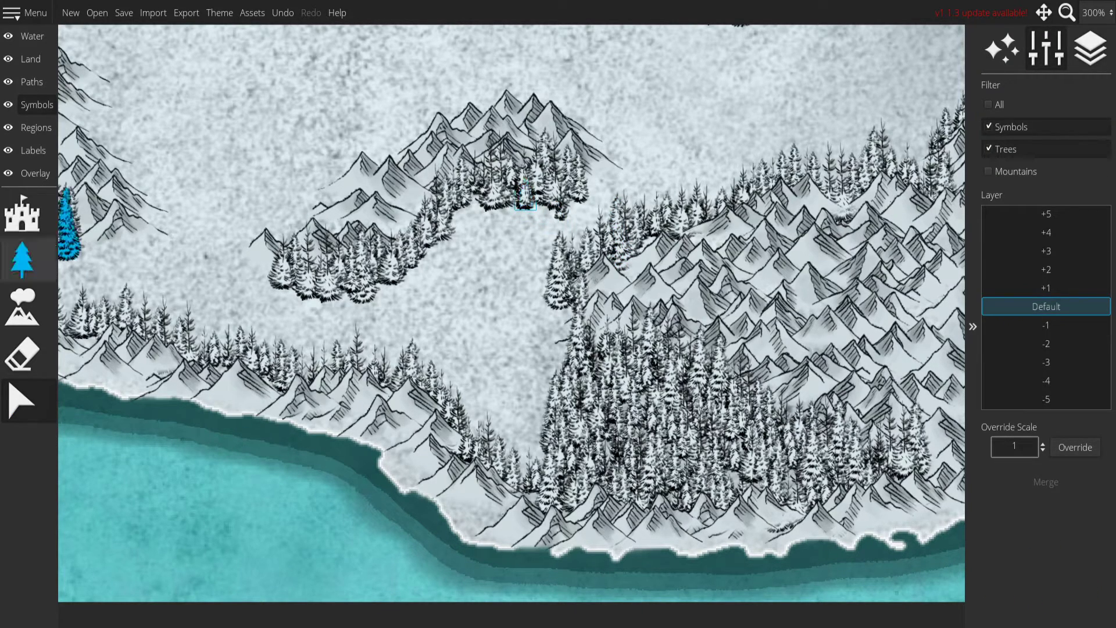
left_click(22, 259)
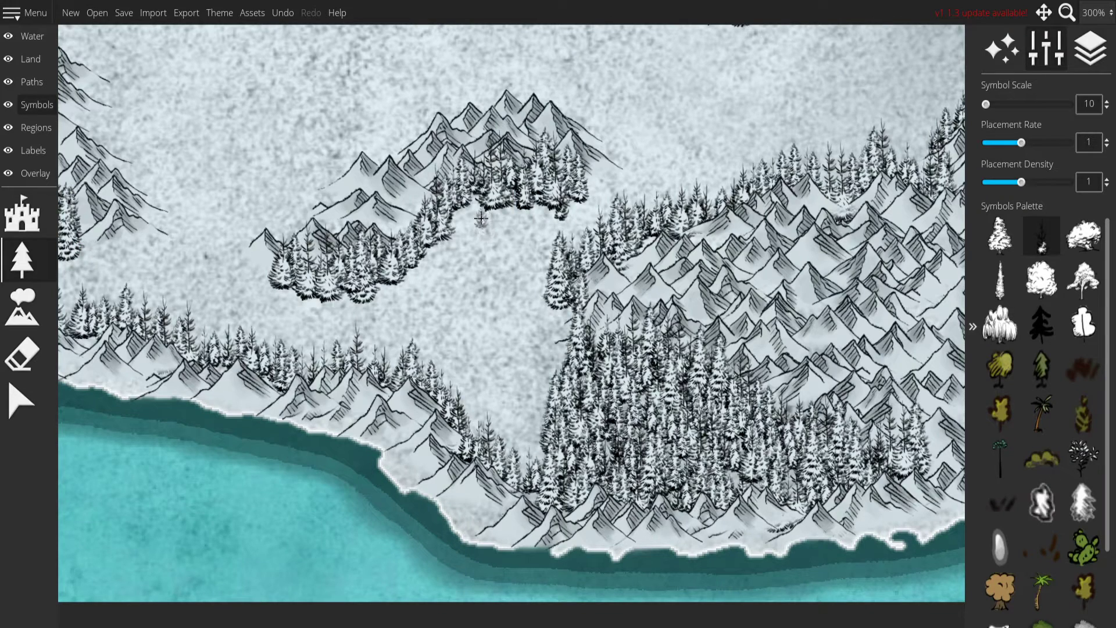
Fill the valley between the southwestern coastal mountains and the southern mountain mass with a dense fir forest.
mouse_move(521, 448)
left_mouse_down()
mouse_move(489, 372)
mouse_move(337, 343)
mouse_move(267, 343)
left_mouse_up()
mouse_move(383, 354)
left_mouse_down()
mouse_move(453, 309)
mouse_move(541, 285)
mouse_move(552, 325)
mouse_move(523, 430)
mouse_move(494, 328)
left_mouse_up()
left_click_drag(461, 433, 534, 384)
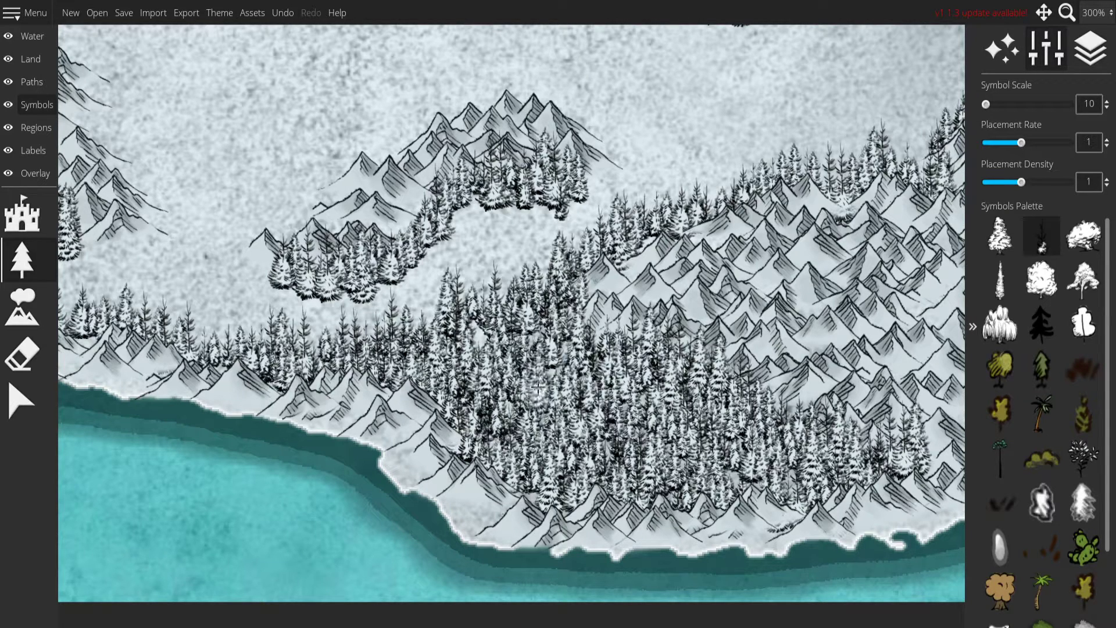
Join the southern lake's firs to the two small mountain rows below it with dense snowy forest, and thicken the trees around them.
mouse_move(559, 216)
left_mouse_down()
mouse_move(494, 198)
mouse_move(457, 244)
mouse_move(401, 273)
mouse_move(484, 224)
mouse_move(559, 352)
left_mouse_up()
mouse_move(329, 346)
left_mouse_down()
mouse_move(390, 279)
mouse_move(451, 253)
mouse_move(472, 229)
mouse_move(573, 210)
mouse_move(643, 224)
mouse_move(600, 297)
mouse_move(468, 334)
left_mouse_up()
mouse_move(429, 373)
left_mouse_down()
mouse_move(467, 320)
mouse_move(433, 296)
left_mouse_up()
left_click_drag(407, 233, 398, 320)
mouse_move(254, 224)
left_mouse_down()
mouse_move(232, 265)
mouse_move(218, 389)
mouse_move(240, 282)
mouse_move(237, 371)
left_mouse_up()
left_click_drag(381, 316, 372, 366)
mouse_move(432, 208)
left_mouse_down()
mouse_move(506, 285)
mouse_move(405, 419)
mouse_move(291, 401)
mouse_move(300, 291)
mouse_move(372, 273)
mouse_move(427, 282)
left_mouse_up()
mouse_move(370, 221)
left_mouse_down()
mouse_move(367, 198)
mouse_move(364, 223)
left_mouse_up()
left_click_drag(368, 259, 506, 371)
Remove the tiny islet in the southern lake by painting freshwater over it.
left_click(53, 40)
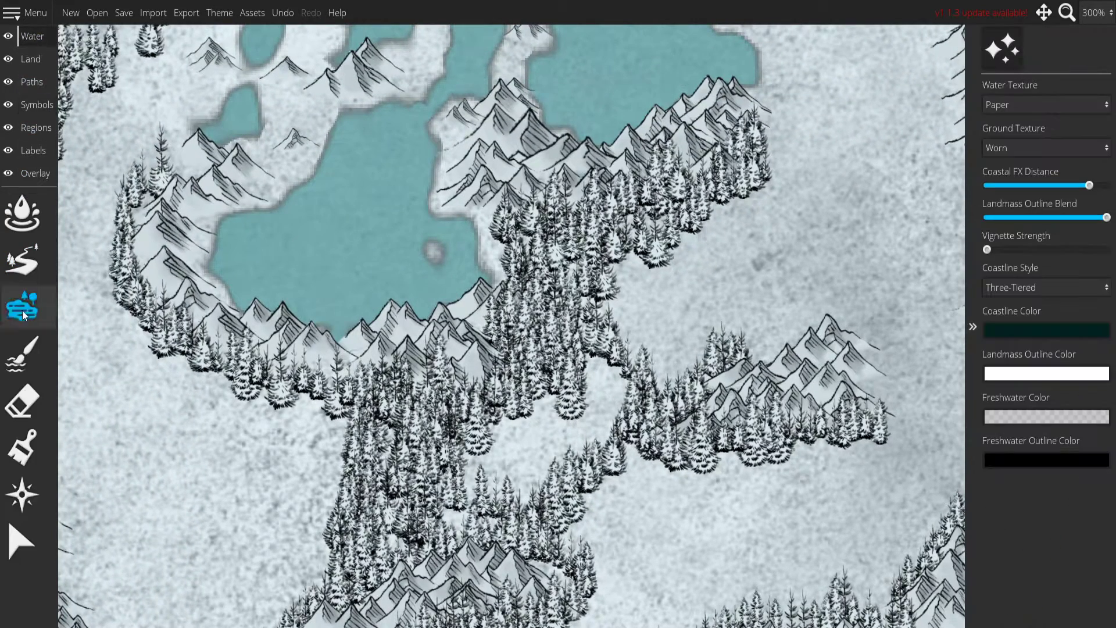
left_click(40, 391)
key("ctrl+z")
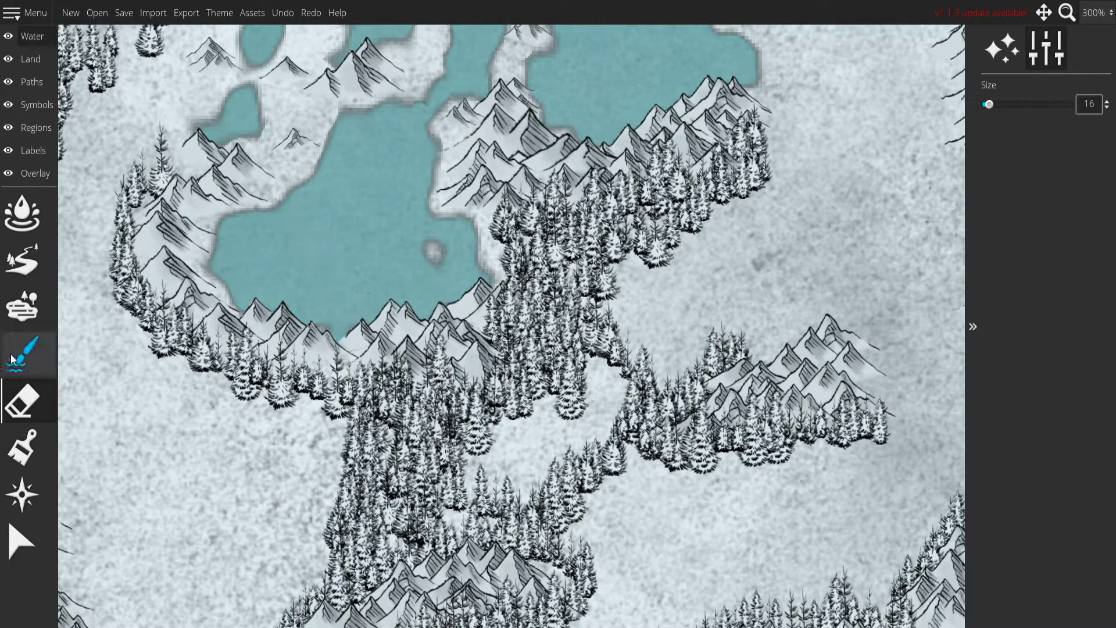
left_click(12, 359)
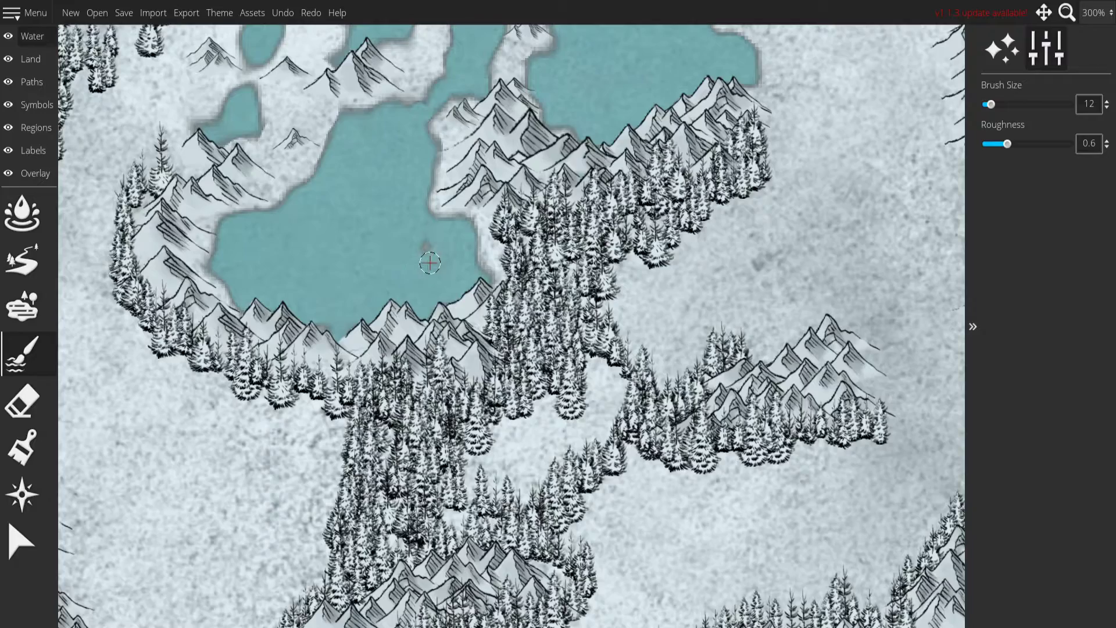
left_click(416, 256)
mouse_move(372, 260)
left_mouse_down()
mouse_move(382, 465)
mouse_move(386, 249)
mouse_move(299, 2)
left_mouse_up()
left_click_drag(390, 170, 412, 252)
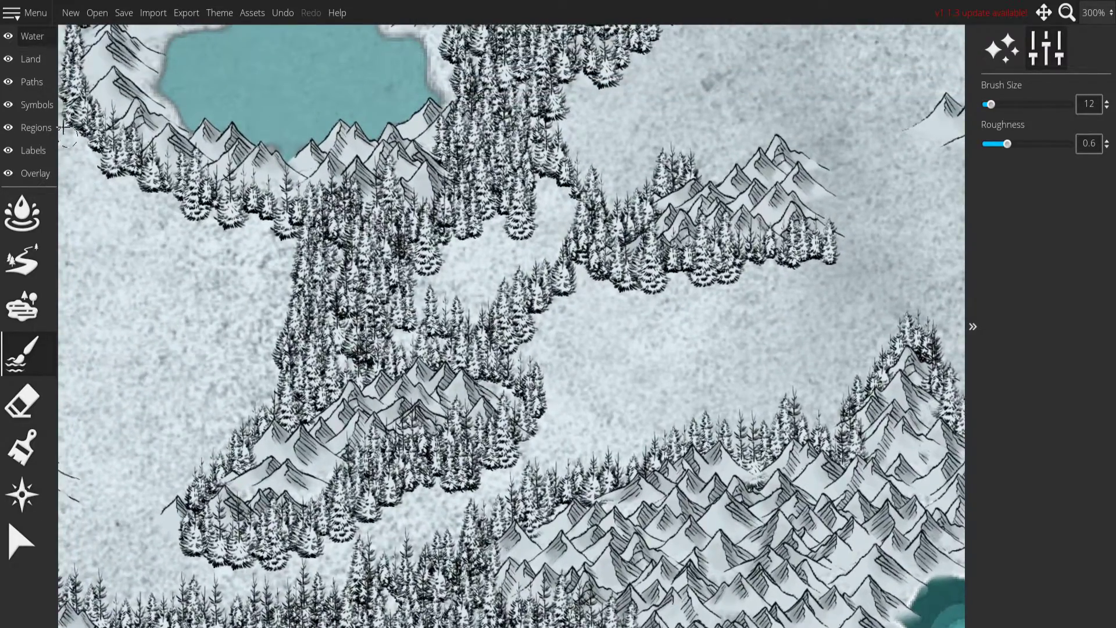
Fill the remaining clearings in the forest between the southern lake and the small mountain rows with snowy firs.
left_click(36, 106)
left_click(41, 253)
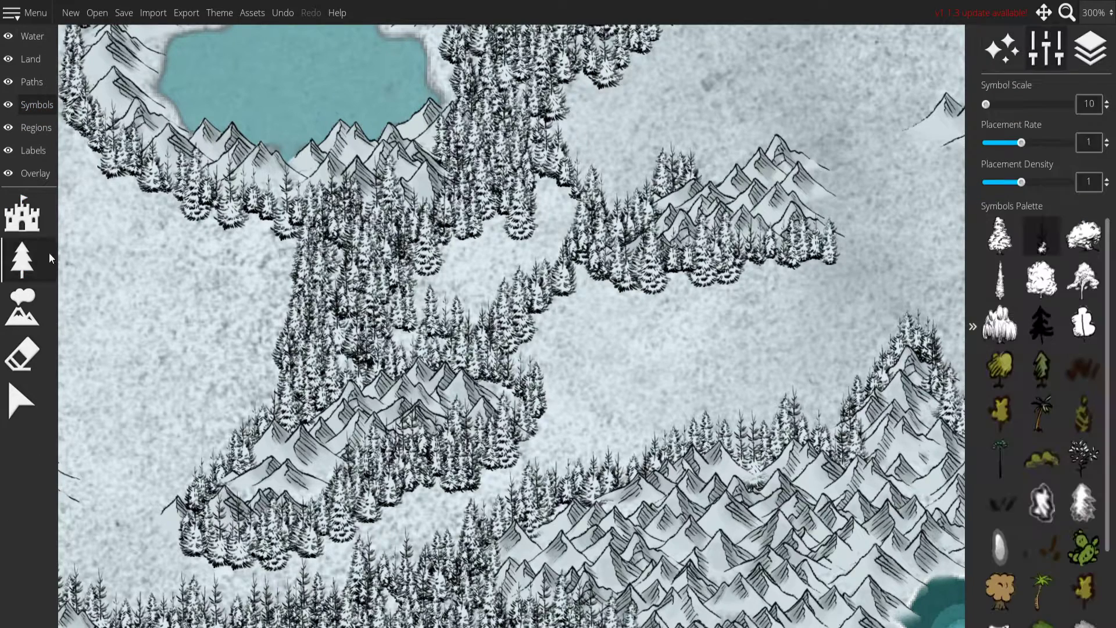
mouse_move(346, 355)
left_mouse_down()
mouse_move(482, 261)
mouse_move(465, 233)
mouse_move(448, 291)
mouse_move(516, 250)
mouse_move(527, 262)
mouse_move(547, 177)
left_mouse_up()
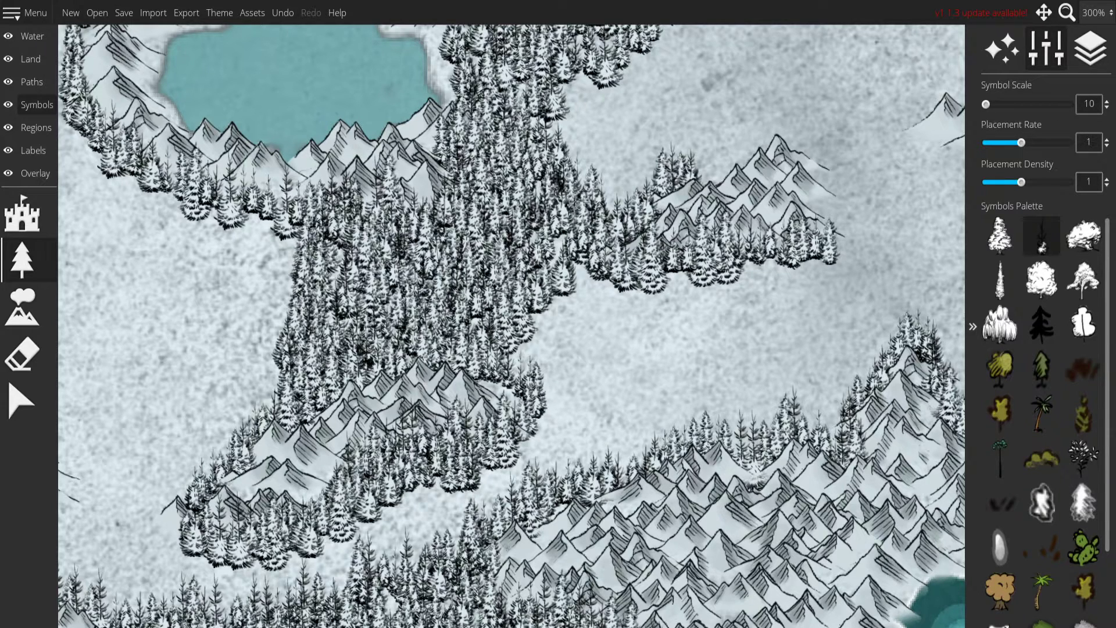
Scatter single firs along the eastern side of the southern lake's forest and toward the southern mountain mass.
mouse_move(532, 355)
left_mouse_down()
mouse_move(633, 279)
mouse_move(599, 442)
mouse_move(674, 395)
left_mouse_up()
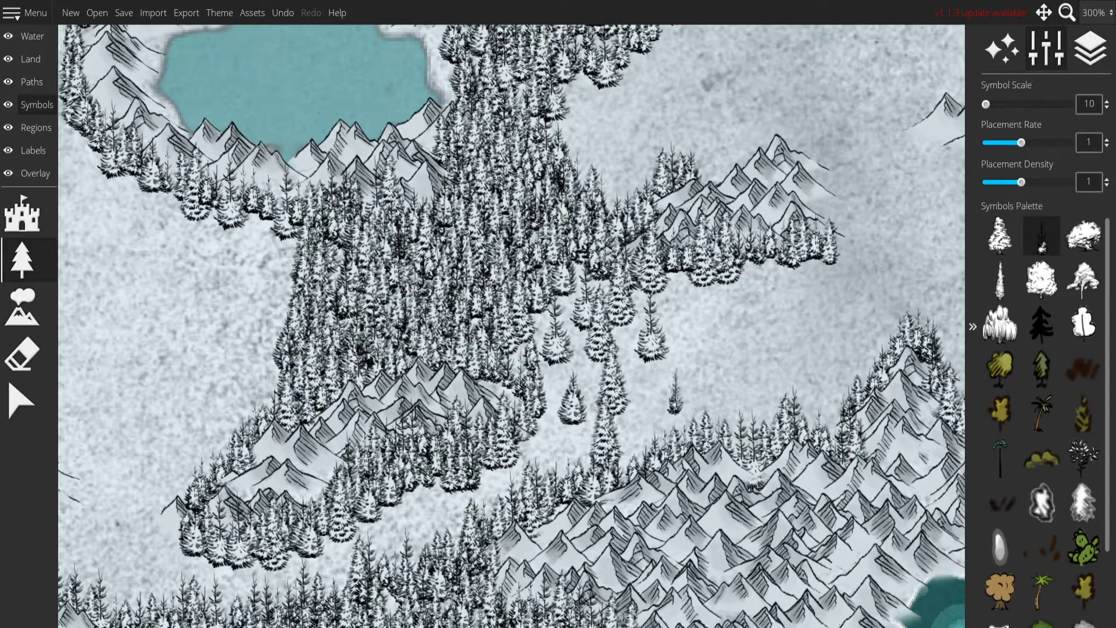
left_click_drag(743, 292, 684, 486)
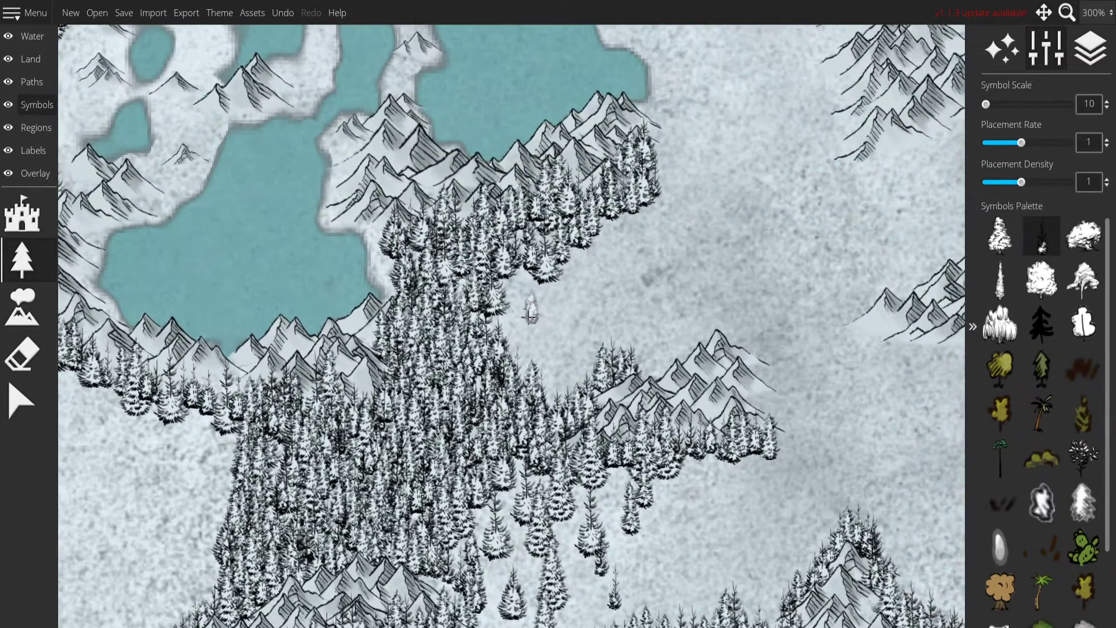
left_click(575, 286)
left_click(578, 357)
Scatter single firs along the western edge of the forest below the southern lake.
left_click_drag(513, 455, 773, 321)
left_click(425, 485)
left_click(425, 382)
left_click(424, 332)
Surround the isolated mountain group on the southwestern peninsula with snowy firs, redoing the stroke along its peak and eastern slope.
mouse_move(303, 380)
left_mouse_down()
mouse_move(338, 373)
mouse_move(565, 100)
left_mouse_up()
scroll(579, 203, "down", 1)
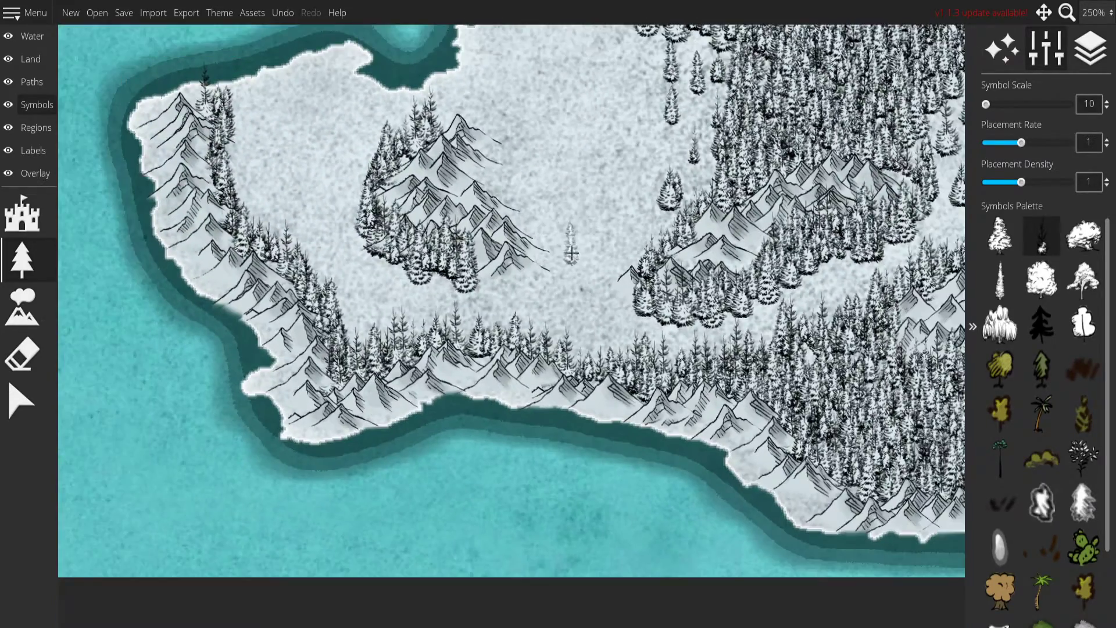
left_click_drag(562, 219, 505, 362)
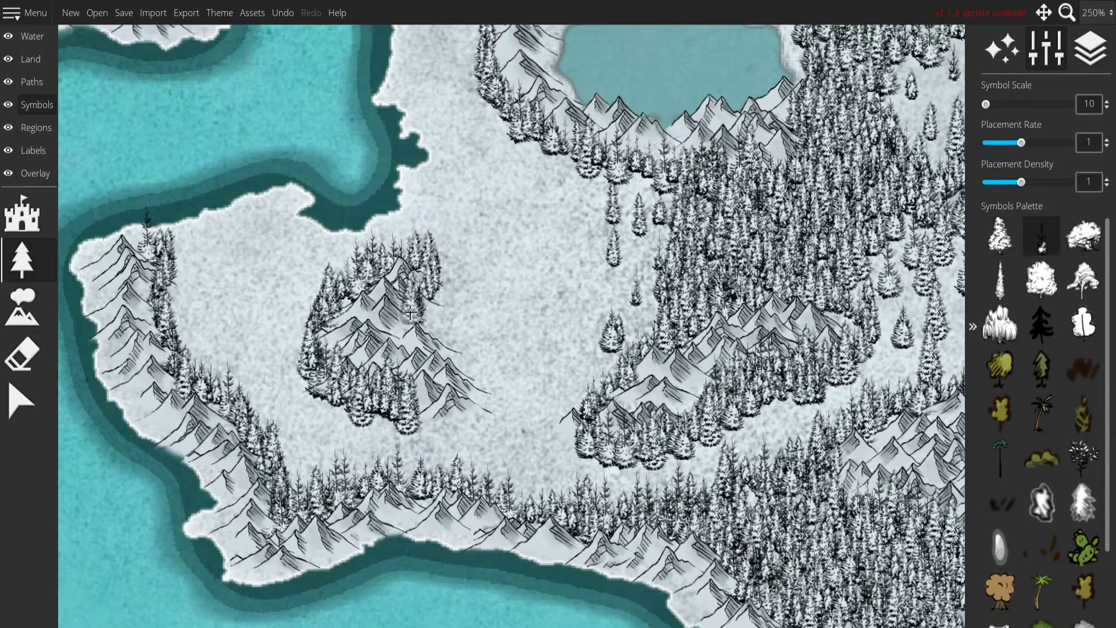
mouse_move(425, 429)
left_mouse_down()
mouse_move(463, 426)
mouse_move(497, 404)
mouse_move(489, 343)
left_mouse_up()
mouse_move(587, 344)
left_mouse_down()
mouse_move(349, 316)
mouse_move(500, 381)
left_mouse_up()
key("ctrl+z")
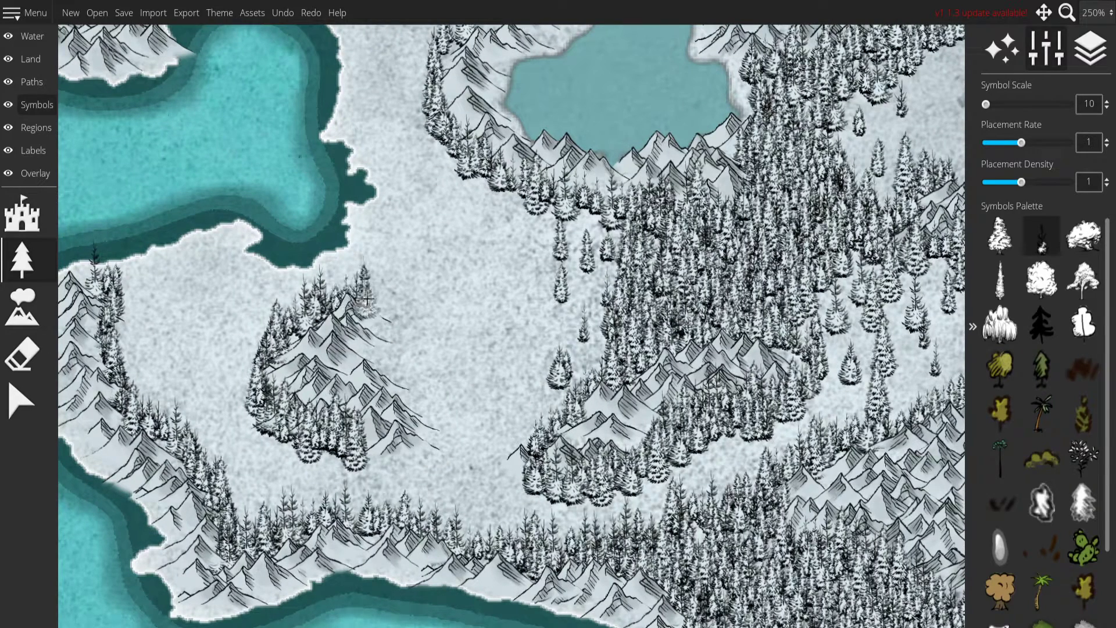
left_click_drag(365, 368, 397, 378)
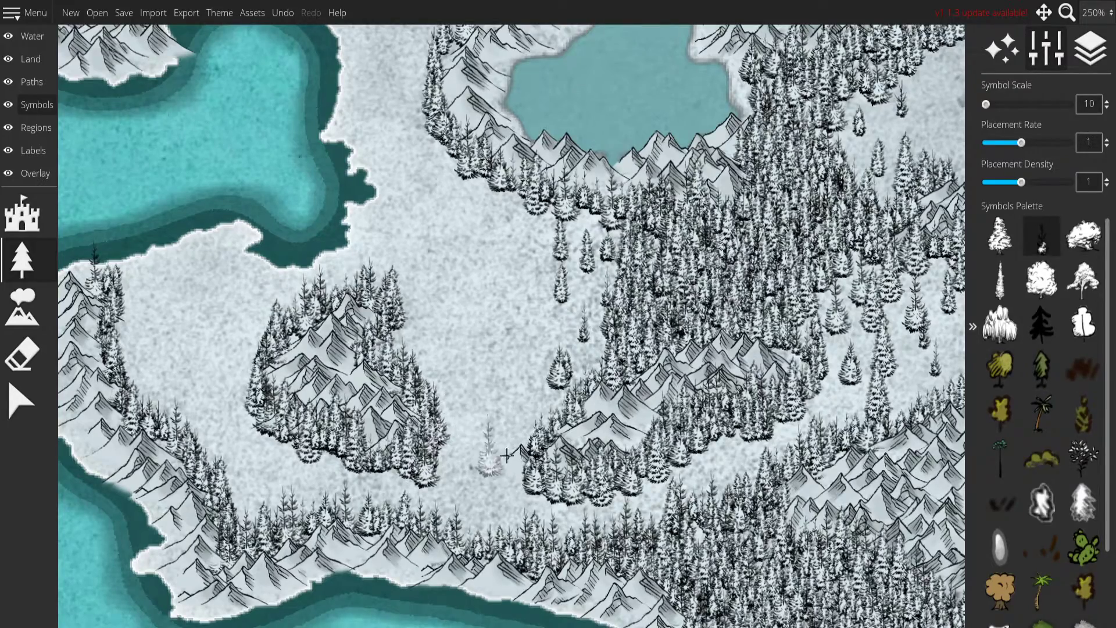
scroll(485, 455, "down", 5)
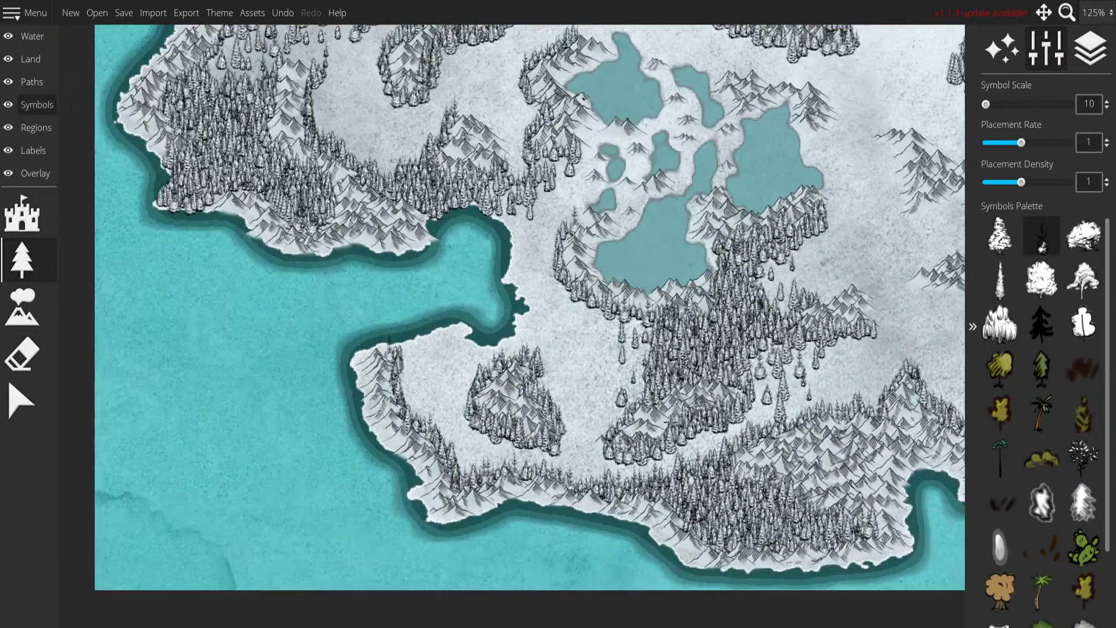
scroll(550, 462, "up", 6)
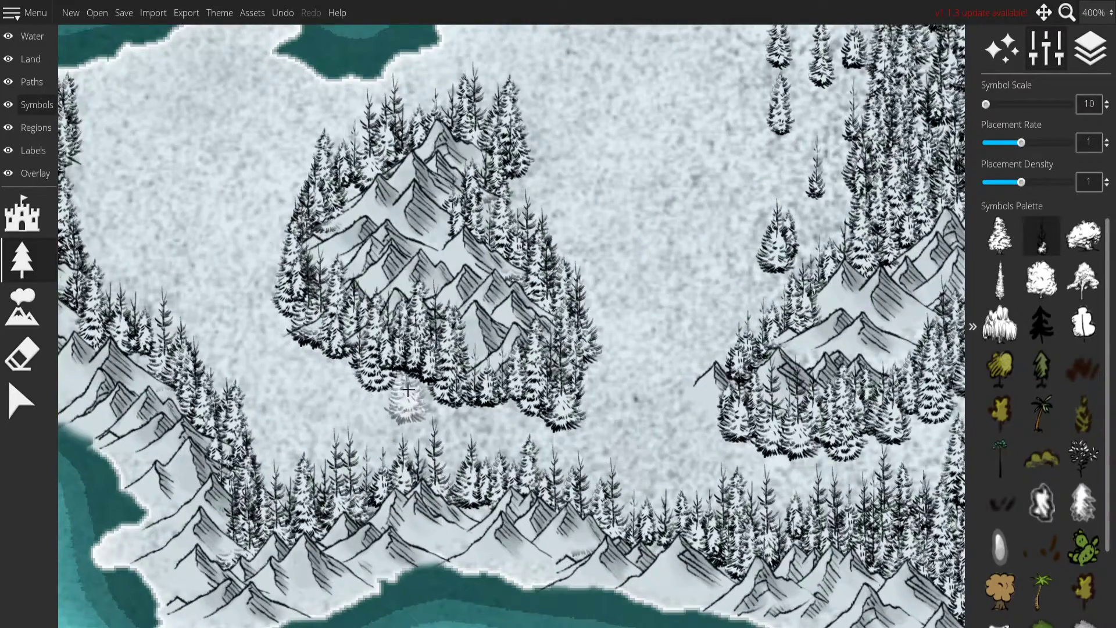
scroll(581, 393, "down", 8)
Line the northern and eastern sides of the mountains above the eastern lake with snowy firs.
left_click_drag(867, 394, 432, 468)
mouse_move(559, 419)
left_mouse_down()
mouse_move(411, 486)
mouse_move(482, 479)
left_mouse_up()
scroll(590, 313, "down", 1)
left_click_drag(590, 313, 495, 507)
scroll(578, 356, "up", 3)
left_click_drag(650, 298, 918, 216)
scroll(544, 336, "up", 1)
scroll(459, 256, "down", 1)
mouse_move(293, 323)
left_mouse_down()
mouse_move(448, 394)
mouse_move(529, 393)
mouse_move(238, 311)
mouse_move(256, 279)
mouse_move(322, 291)
mouse_move(462, 288)
mouse_move(500, 366)
mouse_move(481, 432)
left_mouse_up()
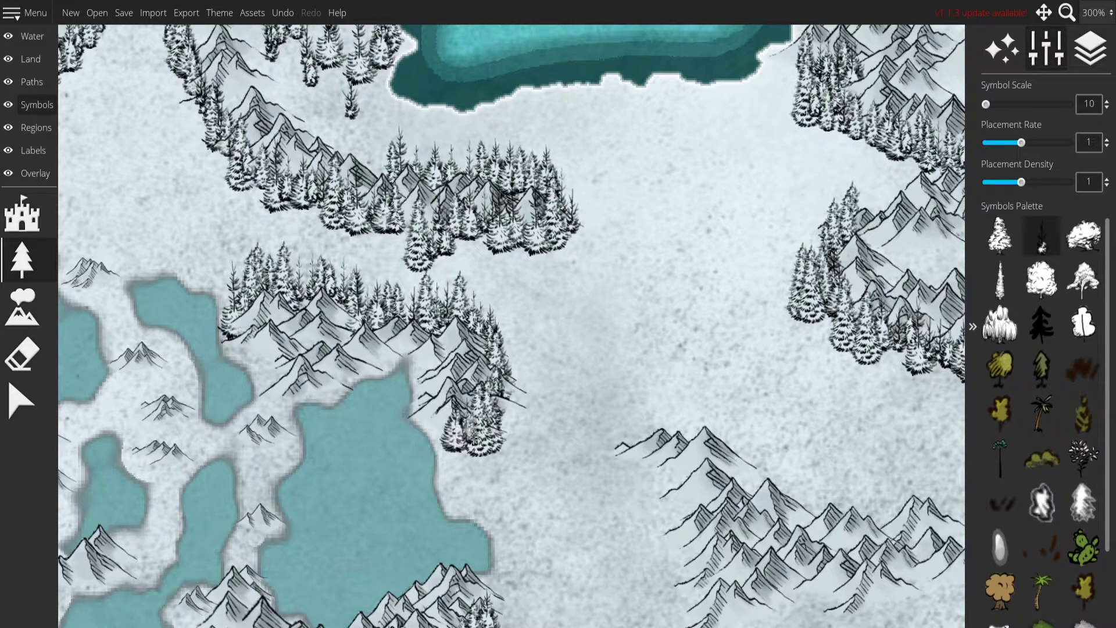
left_click_drag(513, 396, 505, 343)
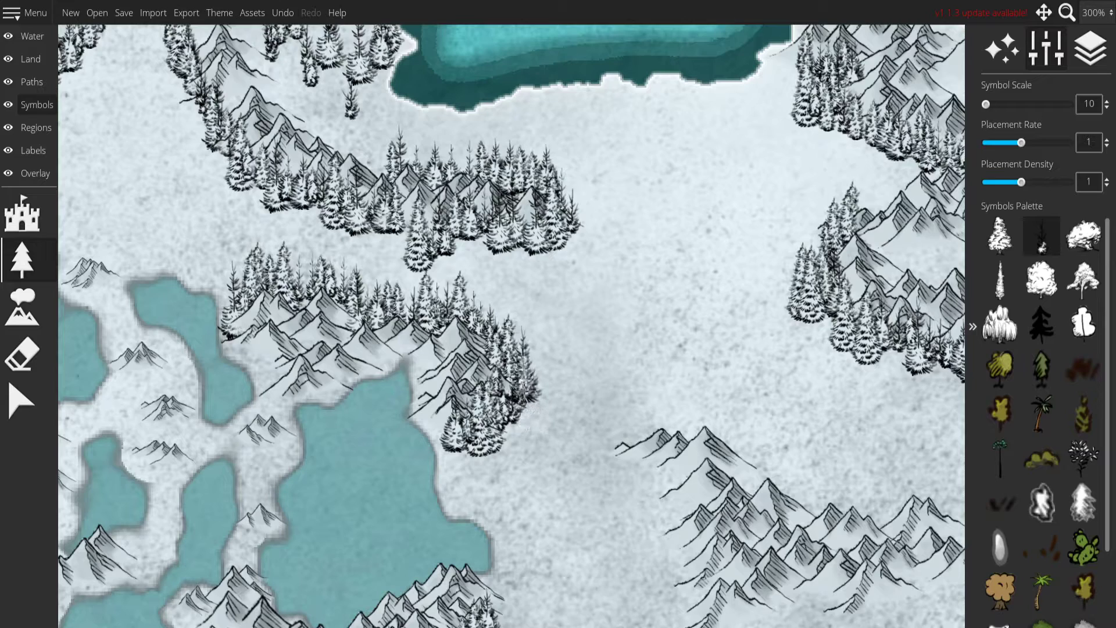
left_click_drag(548, 392, 490, 414)
Fill the gap between the eastern lake's mountains and the range north of them with a dense fir forest.
mouse_move(381, 276)
left_mouse_down()
mouse_move(415, 276)
mouse_move(431, 299)
mouse_move(361, 303)
mouse_move(451, 329)
left_mouse_up()
mouse_move(375, 256)
left_mouse_down()
mouse_move(480, 290)
mouse_move(340, 285)
mouse_move(456, 329)
mouse_move(401, 329)
mouse_move(272, 289)
mouse_move(236, 295)
left_mouse_up()
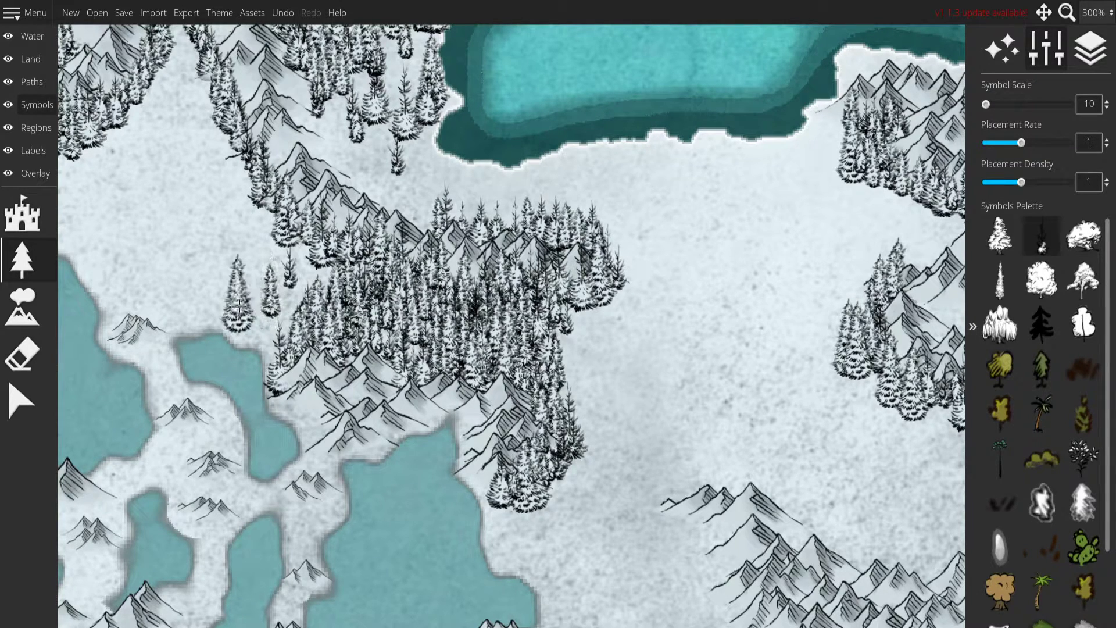
left_click_drag(505, 354, 398, 330)
mouse_move(488, 347)
left_mouse_down()
mouse_move(407, 506)
mouse_move(479, 500)
mouse_move(503, 419)
left_mouse_up()
Scatter single firs around the edges of the forest beside the eastern lake.
left_click(483, 359)
left_click_drag(548, 315, 534, 457)
left_click(292, 321)
left_click(365, 324)
left_click(530, 334)
Surround the mountain range east of the eastern lake with a dense belt of snowy firs.
left_click_drag(590, 495, 190, 183)
mouse_move(177, 279)
left_mouse_down()
mouse_move(428, 250)
mouse_move(518, 314)
mouse_move(689, 346)
mouse_move(737, 389)
mouse_move(718, 433)
mouse_move(537, 444)
mouse_move(437, 483)
mouse_move(410, 319)
mouse_move(381, 278)
mouse_move(348, 273)
mouse_move(407, 232)
mouse_move(474, 256)
mouse_move(521, 297)
mouse_move(680, 307)
mouse_move(736, 355)
left_mouse_up()
left_click_drag(689, 509, 696, 395)
mouse_move(446, 387)
left_mouse_down()
mouse_move(523, 366)
mouse_move(604, 372)
mouse_move(645, 355)
mouse_move(708, 376)
mouse_move(669, 359)
mouse_move(618, 392)
mouse_move(668, 332)
mouse_move(667, 261)
mouse_move(631, 172)
mouse_move(553, 143)
mouse_move(465, 146)
mouse_move(411, 128)
mouse_move(418, 169)
mouse_move(354, 105)
mouse_move(279, 116)
mouse_move(237, 200)
mouse_move(299, 237)
left_mouse_up()
mouse_move(326, 351)
left_mouse_down()
mouse_move(310, 407)
mouse_move(468, 395)
left_mouse_up()
scroll(617, 457, "down", 5)
scroll(618, 414, "up", 8)
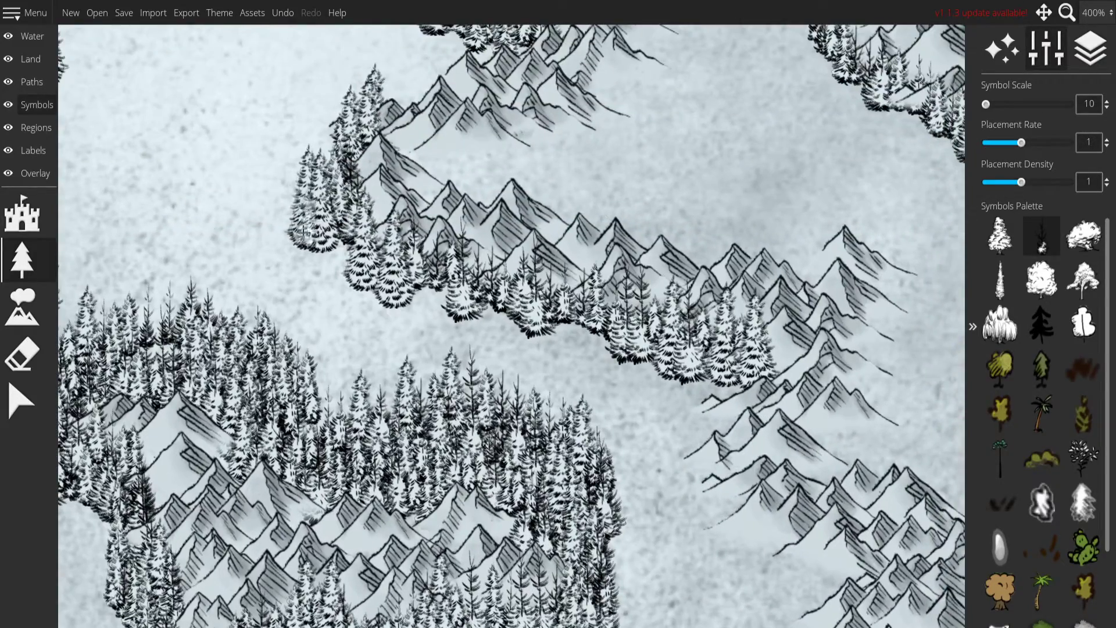
Line the western, inner side of the curved mountain range east of the large central forest with snowy firs.
mouse_move(305, 224)
left_mouse_down()
mouse_move(314, 266)
mouse_move(698, 369)
mouse_move(476, 336)
mouse_move(285, 252)
mouse_move(344, 326)
mouse_move(412, 356)
left_mouse_up()
mouse_move(671, 451)
left_mouse_down()
mouse_move(545, 322)
mouse_move(667, 439)
mouse_move(701, 440)
left_mouse_up()
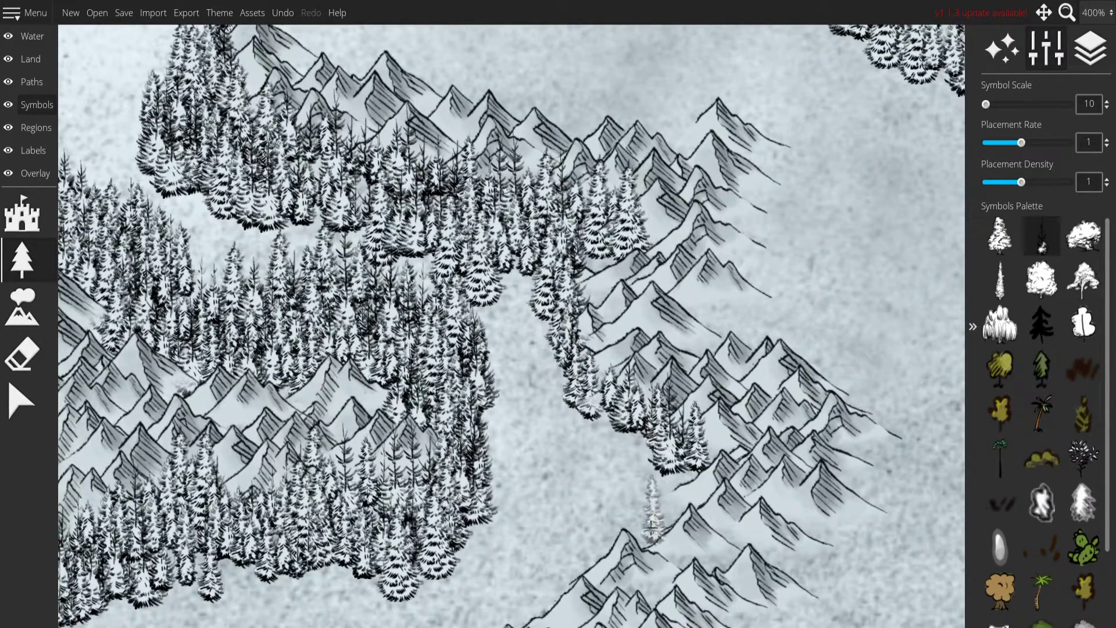
left_click_drag(657, 502, 586, 288)
left_click_drag(622, 222, 580, 314)
mouse_move(476, 376)
left_mouse_down()
mouse_move(374, 459)
mouse_move(351, 505)
mouse_move(383, 537)
mouse_move(582, 467)
mouse_move(697, 393)
mouse_move(795, 298)
mouse_move(816, 262)
mouse_move(553, 366)
left_mouse_up()
Surround the northern tip, eastern side and southern edge of the same curved mountain range with snowy firs.
left_click(434, 414)
mouse_move(578, 291)
left_mouse_down()
mouse_move(581, 445)
mouse_move(608, 505)
left_mouse_up()
left_click_drag(351, 210, 446, 191)
mouse_move(448, 262)
left_mouse_down()
mouse_move(416, 373)
mouse_move(397, 387)
mouse_move(529, 439)
mouse_move(556, 469)
left_mouse_up()
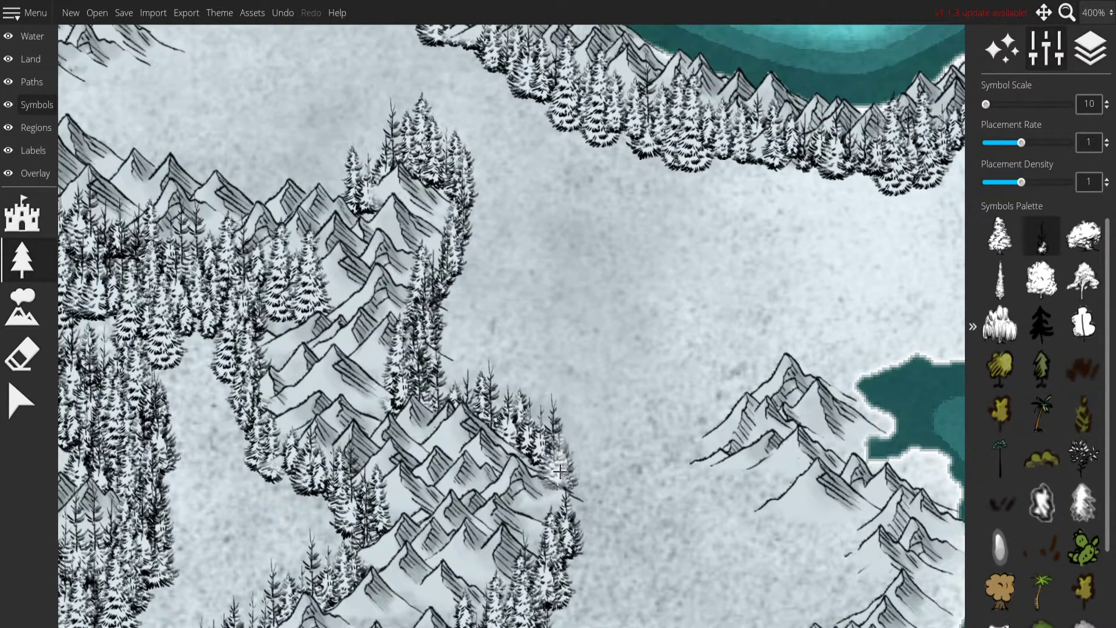
left_click_drag(602, 256, 599, 429)
left_click_drag(700, 582, 371, 345)
Line the inland side of the east coast mountains with snowy firs and thicken the trees at their southern end.
mouse_move(468, 358)
left_mouse_down()
mouse_move(611, 44)
mouse_move(527, 49)
mouse_move(465, 120)
mouse_move(498, 213)
mouse_move(637, 303)
mouse_move(580, 368)
left_mouse_up()
mouse_move(494, 446)
left_mouse_down()
mouse_move(454, 525)
mouse_move(478, 552)
mouse_move(530, 572)
mouse_move(563, 563)
mouse_move(433, 576)
left_mouse_up()
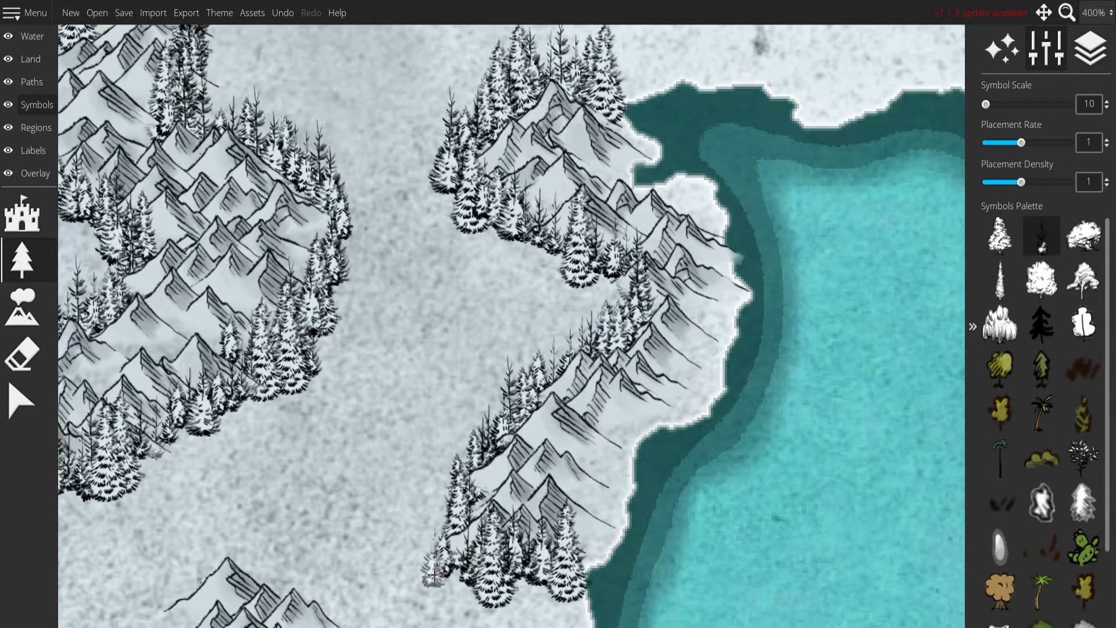
left_click_drag(532, 583, 547, 483)
mouse_move(459, 404)
left_mouse_down()
mouse_move(436, 449)
mouse_move(484, 490)
mouse_move(485, 468)
mouse_move(491, 508)
mouse_move(433, 446)
mouse_move(456, 426)
mouse_move(472, 472)
left_mouse_up()
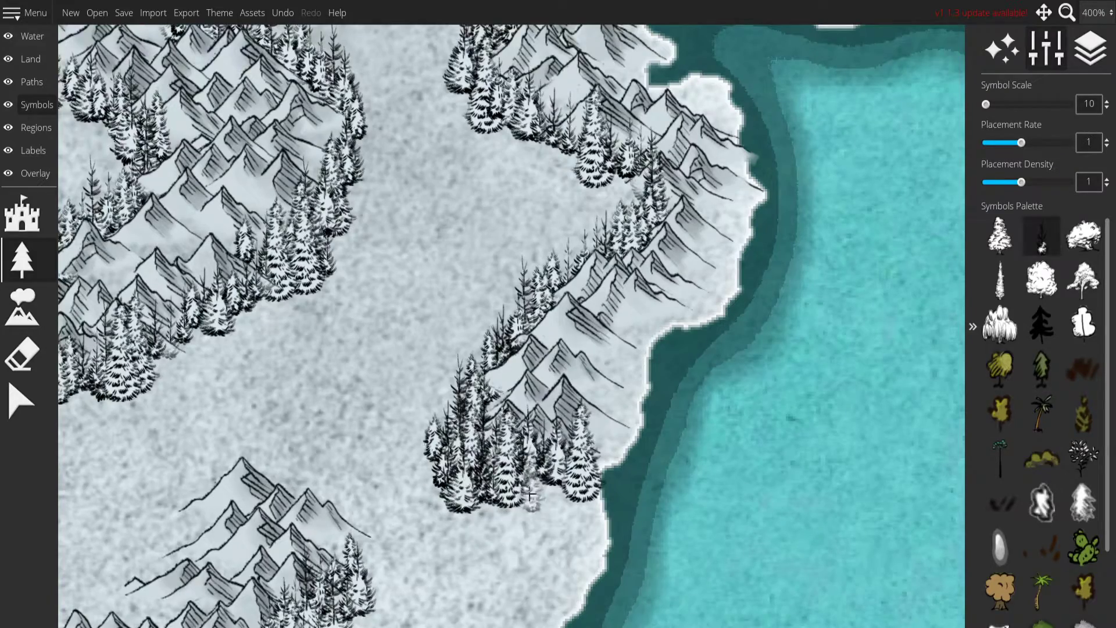
Fill the hollow on the inland side of the east coast mountains with a dense fir forest and save the map.
left_click_drag(532, 500, 401, 611)
left_click_drag(490, 431, 485, 353)
left_click_drag(407, 337, 535, 574)
left_click_drag(360, 611, 431, 337)
left_click_drag(402, 139, 385, 207)
key("ctrl+s")
mouse_move(550, 172)
left_mouse_down()
mouse_move(540, 226)
mouse_move(651, 233)
mouse_move(639, 290)
mouse_move(596, 259)
mouse_move(511, 262)
mouse_move(546, 326)
mouse_move(500, 373)
mouse_move(514, 411)
mouse_move(460, 465)
mouse_move(514, 454)
left_mouse_up()
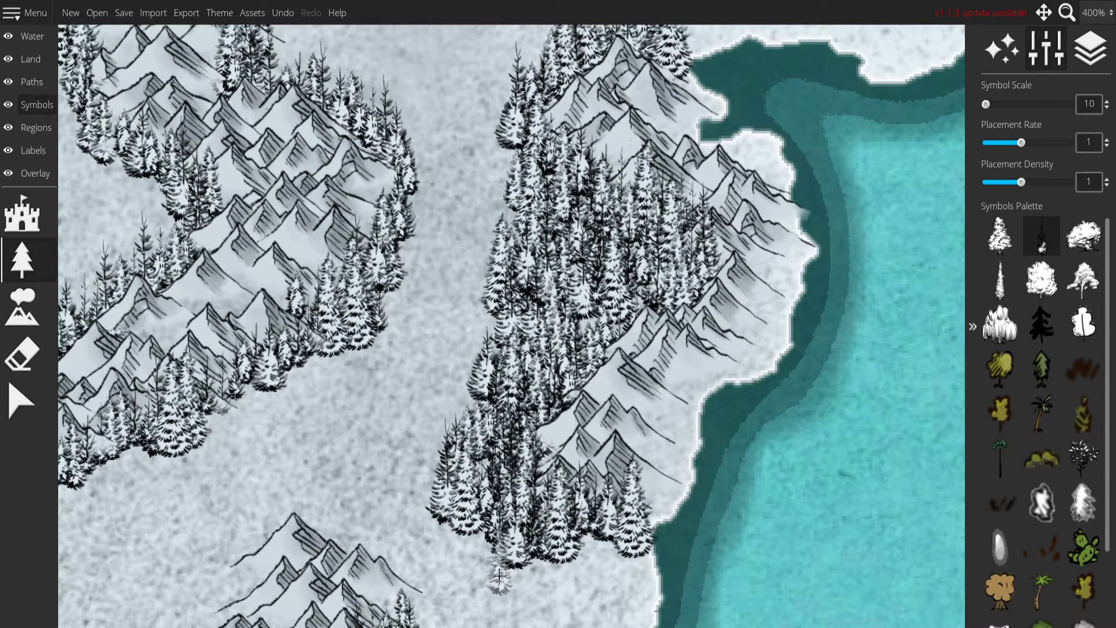
Extend the east coast forest southwestward toward the neighbouring mountain range, with a few firs near the shore.
left_click_drag(499, 575, 507, 435)
left_click(552, 492)
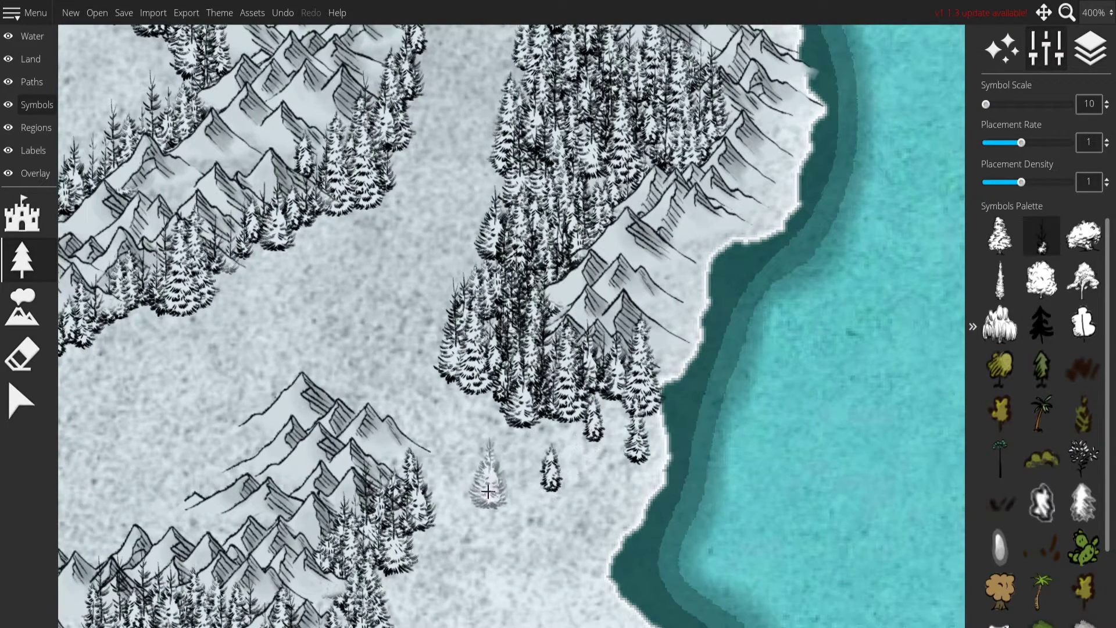
left_click_drag(487, 494, 480, 354)
mouse_move(471, 314)
left_mouse_down()
mouse_move(431, 389)
mouse_move(493, 269)
left_mouse_up()
Scatter single firs along the southern edge of the forest between the east coast and the southeastern mountain range.
left_click(517, 289)
left_click(548, 317)
left_click(517, 390)
left_click(457, 445)
left_click_drag(406, 506, 434, 361)
left_click(449, 313)
left_click(405, 390)
Line the western, northern and eastern sides of the small mountains on the southeastern coast with snowy firs.
left_click_drag(412, 472, 547, 179)
left_click(476, 347)
mouse_move(476, 347)
left_mouse_down()
mouse_move(456, 295)
mouse_move(541, 243)
mouse_move(617, 253)
mouse_move(654, 240)
mouse_move(722, 253)
mouse_move(747, 292)
left_mouse_up()
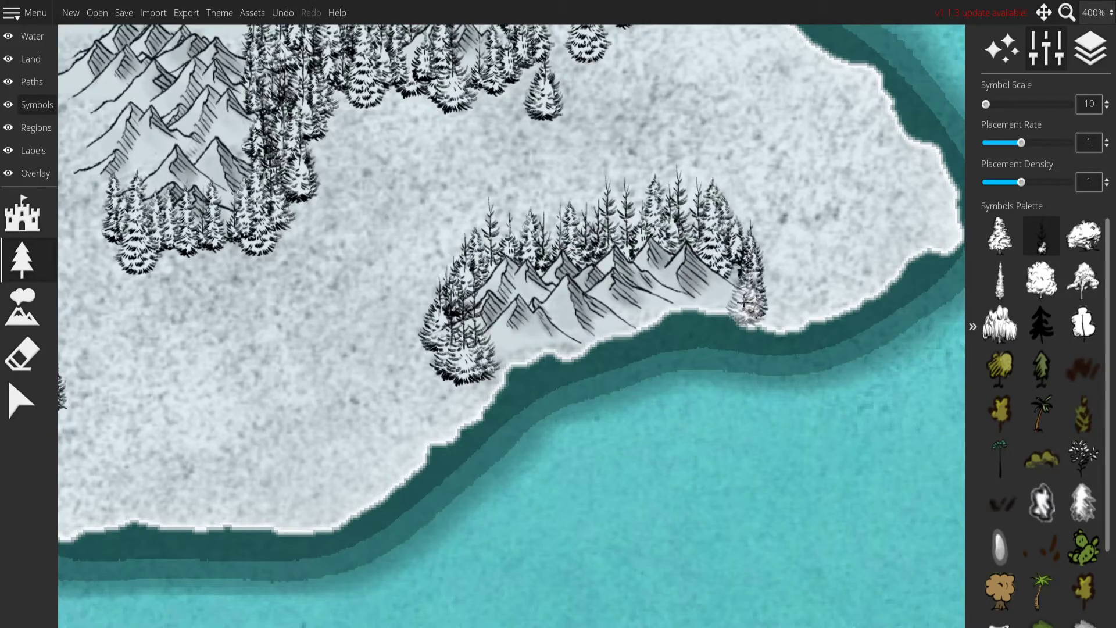
Line the northeastern side of the large southern mountain range with snowy firs.
left_click_drag(747, 210, 674, 344)
mouse_move(349, 387)
left_mouse_down()
mouse_move(351, 445)
mouse_move(410, 387)
mouse_move(526, 333)
mouse_move(617, 322)
left_mouse_up()
left_click_drag(628, 64, 646, 401)
left_click_drag(514, 279, 778, 438)
left_click_drag(548, 379, 419, 298)
left_click_drag(373, 425, 679, 152)
Line the western and northern sides of the southeastern mountain range with firs and join its peak to the coastal forest.
mouse_move(455, 440)
left_mouse_down()
mouse_move(483, 467)
mouse_move(468, 440)
left_mouse_up()
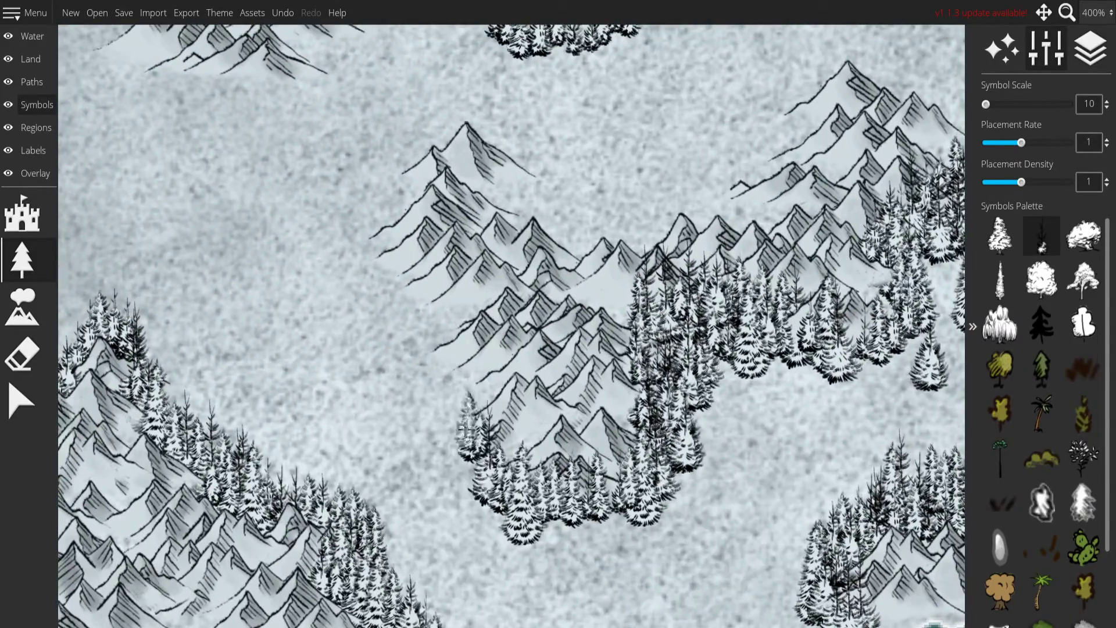
mouse_move(500, 354)
left_mouse_down()
mouse_move(425, 319)
mouse_move(385, 230)
mouse_move(395, 177)
mouse_move(439, 137)
mouse_move(494, 116)
left_mouse_up()
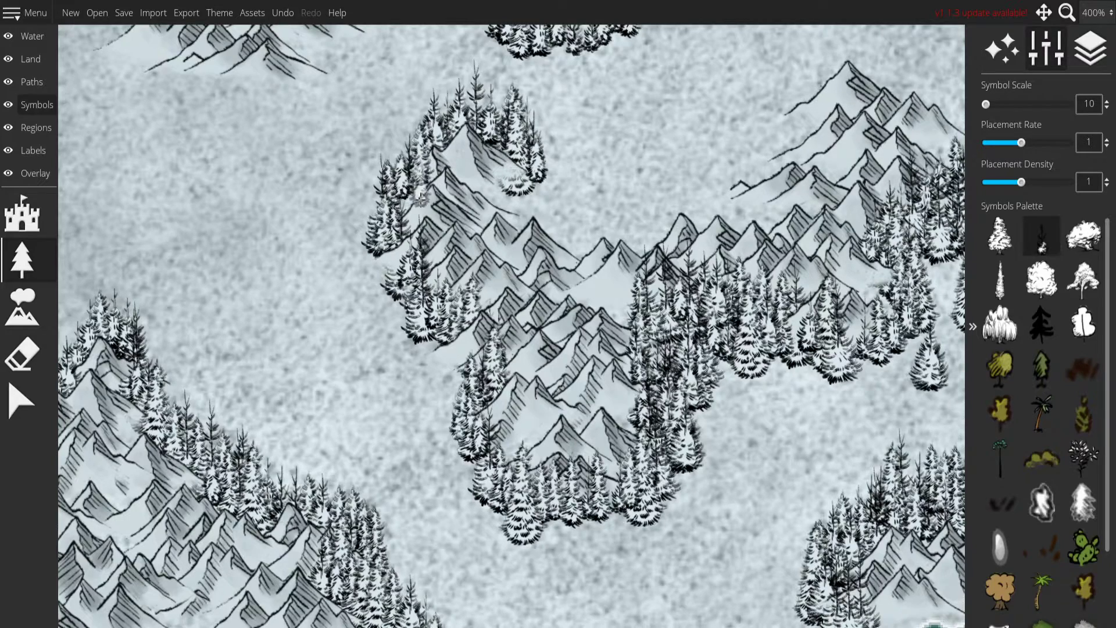
left_click_drag(453, 214, 426, 304)
mouse_move(494, 289)
left_mouse_down()
mouse_move(476, 305)
mouse_move(527, 315)
mouse_move(637, 288)
mouse_move(721, 314)
mouse_move(744, 209)
mouse_move(797, 139)
mouse_move(849, 134)
left_mouse_up()
mouse_move(843, 186)
left_mouse_down()
mouse_move(658, 295)
mouse_move(535, 206)
mouse_move(701, 279)
left_mouse_up()
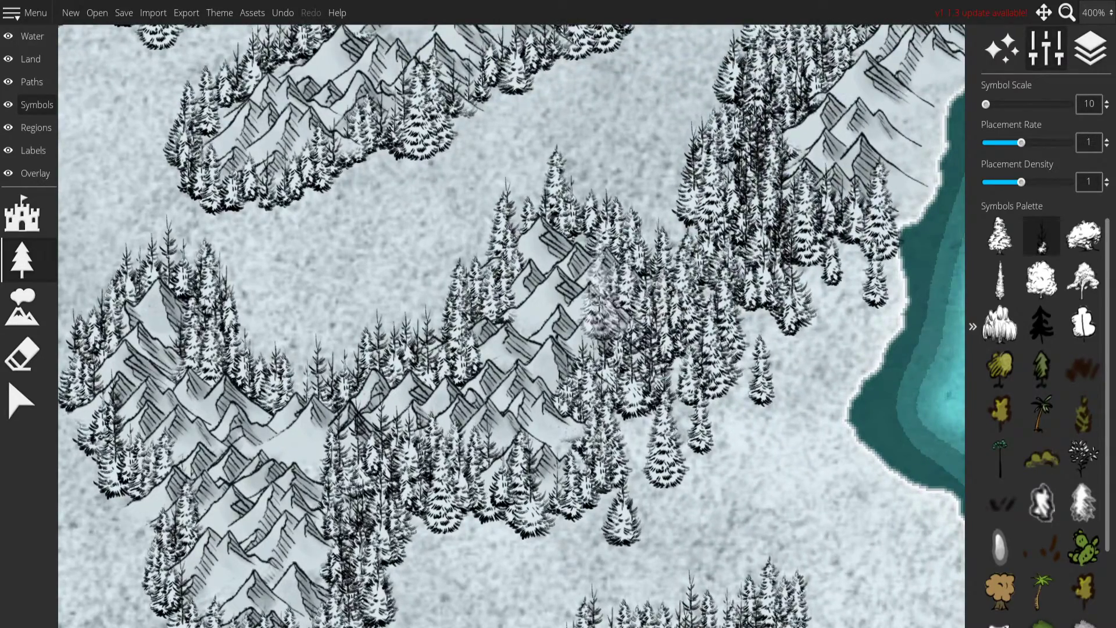
Fill the land along the southern shore of the western bay with dense fir forest around the small mountains.
scroll(662, 326, "down", 10)
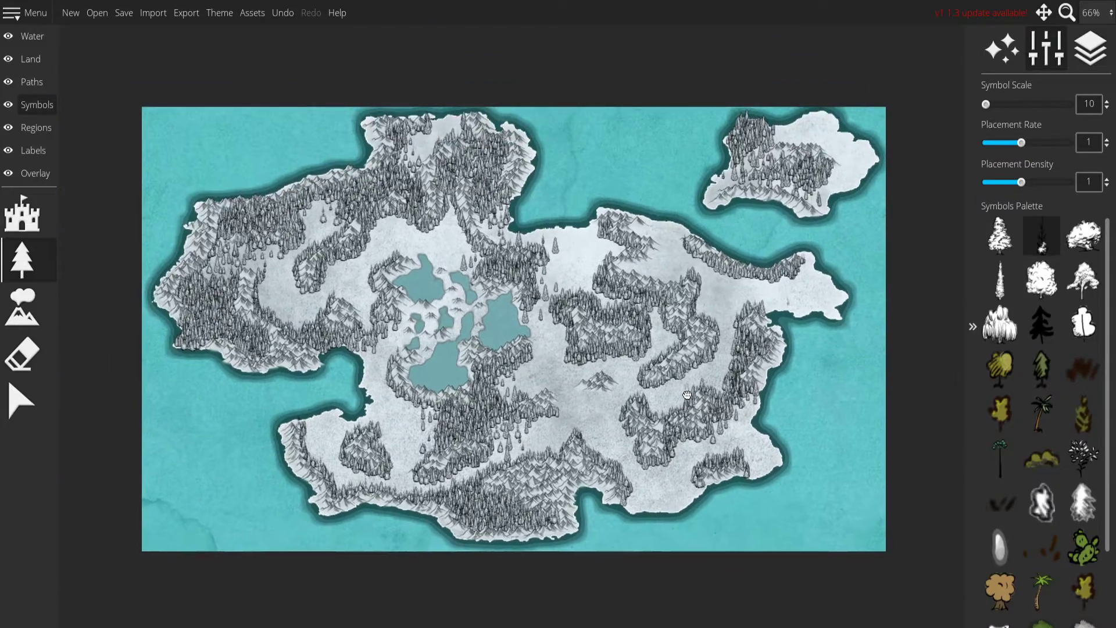
left_click_drag(688, 395, 636, 277)
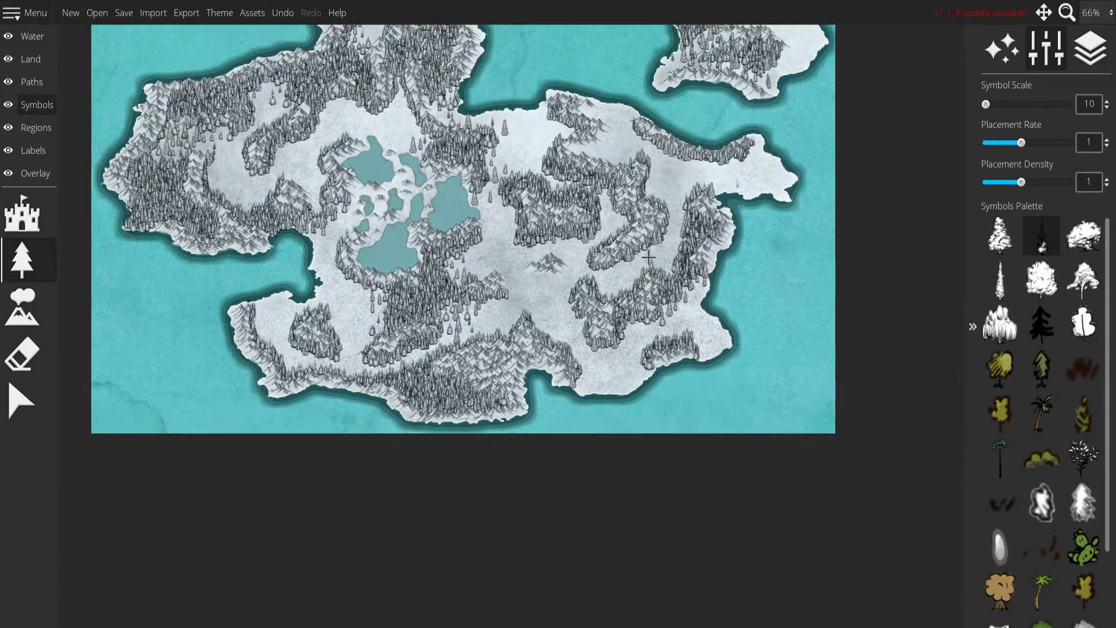
scroll(458, 299, "up", 10)
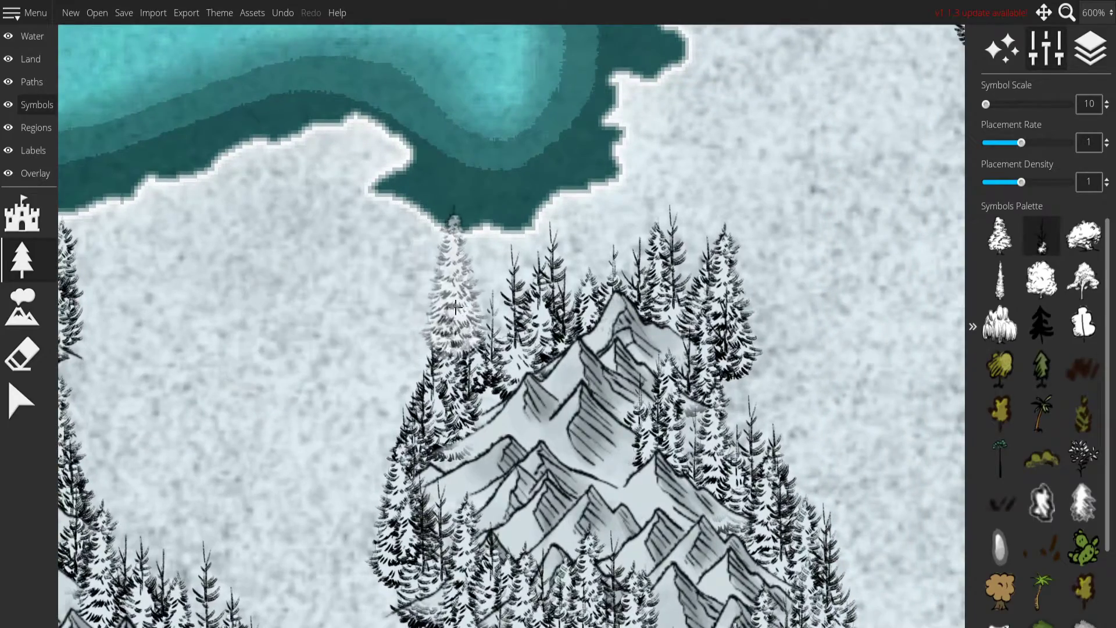
mouse_move(455, 307)
left_mouse_down()
mouse_move(366, 463)
mouse_move(538, 295)
mouse_move(672, 248)
mouse_move(601, 297)
left_mouse_up()
left_click_drag(659, 265, 644, 224)
mouse_move(627, 157)
left_mouse_down()
mouse_move(564, 172)
mouse_move(494, 223)
mouse_move(393, 218)
mouse_move(512, 264)
mouse_move(523, 209)
mouse_move(482, 99)
mouse_move(232, 192)
mouse_move(144, 272)
mouse_move(454, 227)
mouse_move(419, 250)
mouse_move(500, 360)
mouse_move(223, 348)
mouse_move(333, 359)
left_mouse_up()
left_click(469, 213)
left_click_drag(428, 396, 448, 170)
mouse_move(401, 114)
left_mouse_down()
mouse_move(247, 179)
mouse_move(503, 170)
mouse_move(262, 233)
mouse_move(465, 291)
mouse_move(291, 355)
mouse_move(504, 319)
left_mouse_up()
Thicken the forest east of the bay's small mountains and add firs to the western end of the range opposite.
scroll(706, 320, "down", 7)
left_click_drag(710, 322, 250, 401)
scroll(256, 390, "up", 3)
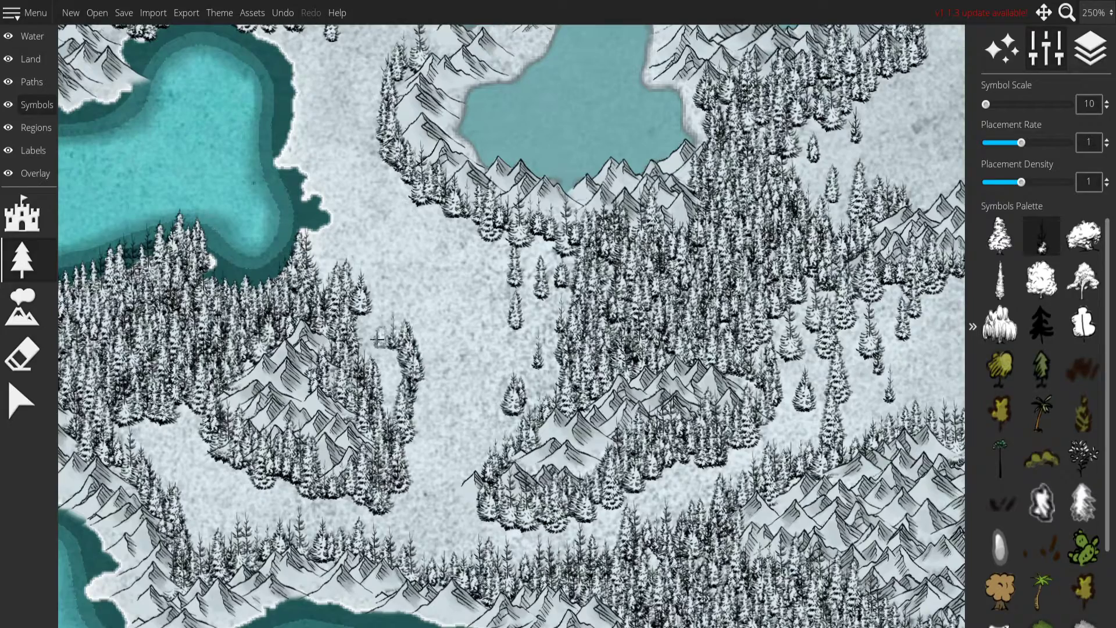
mouse_move(427, 378)
left_mouse_down()
mouse_move(395, 318)
mouse_move(420, 369)
left_mouse_up()
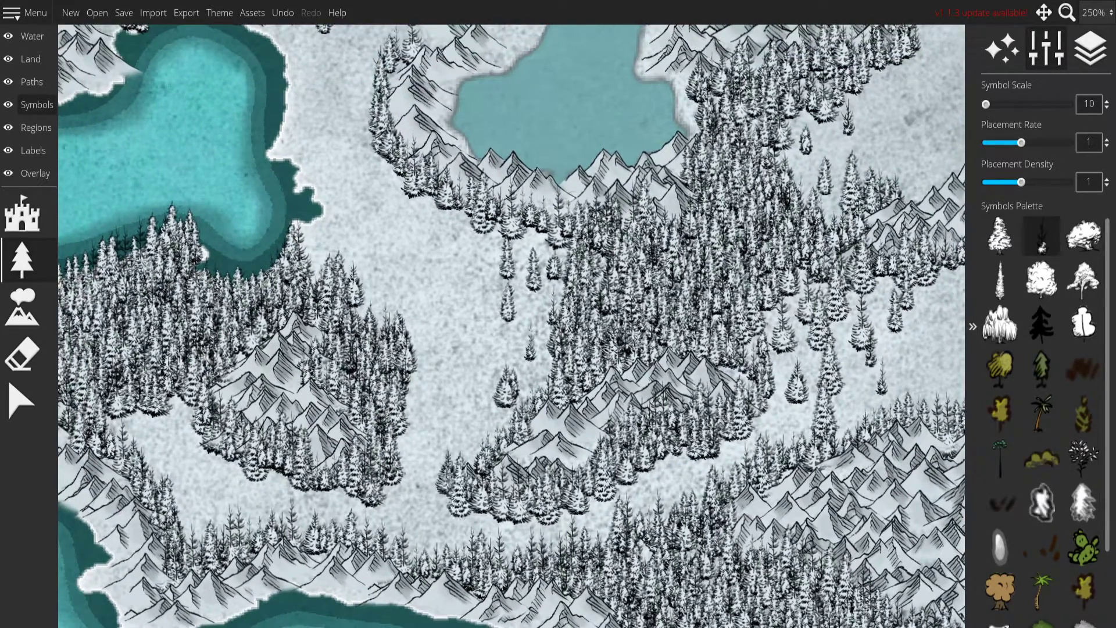
left_click_drag(575, 373, 477, 563)
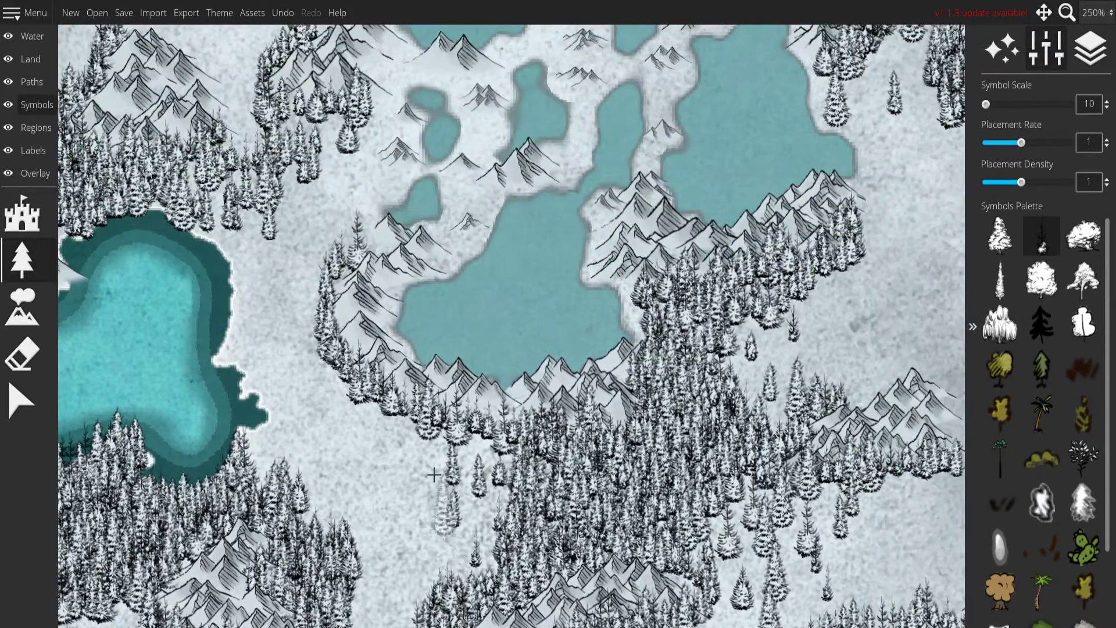
Line the eastern shore of the western bay with firs and thicken the tree belt southwest of the southern lake.
left_click_drag(431, 293, 494, 420)
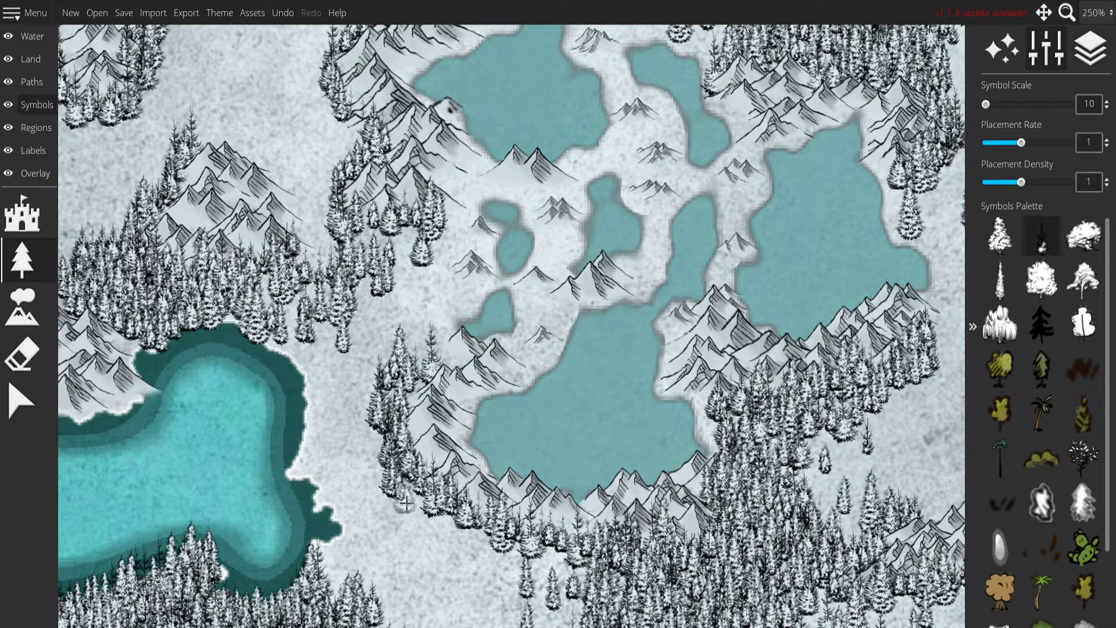
left_click_drag(404, 501, 494, 561)
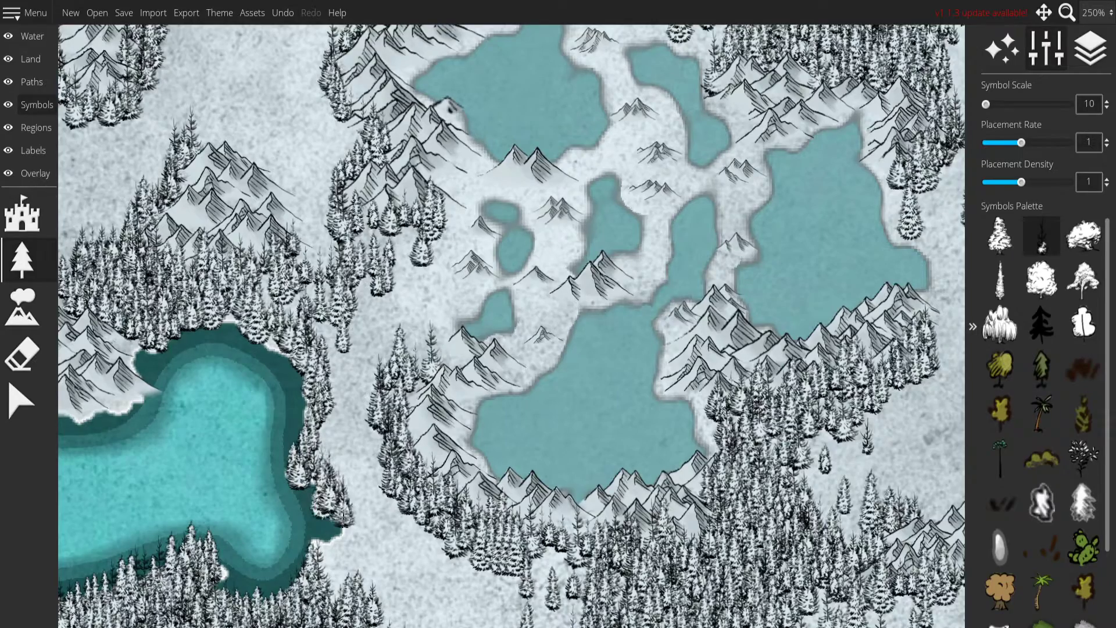
left_click_drag(384, 492, 420, 147)
left_click_drag(548, 333, 321, 385)
Surround the isolated mountains south of the large central forest and the nearby range's eastern end with snowy firs.
scroll(547, 360, "down", 5)
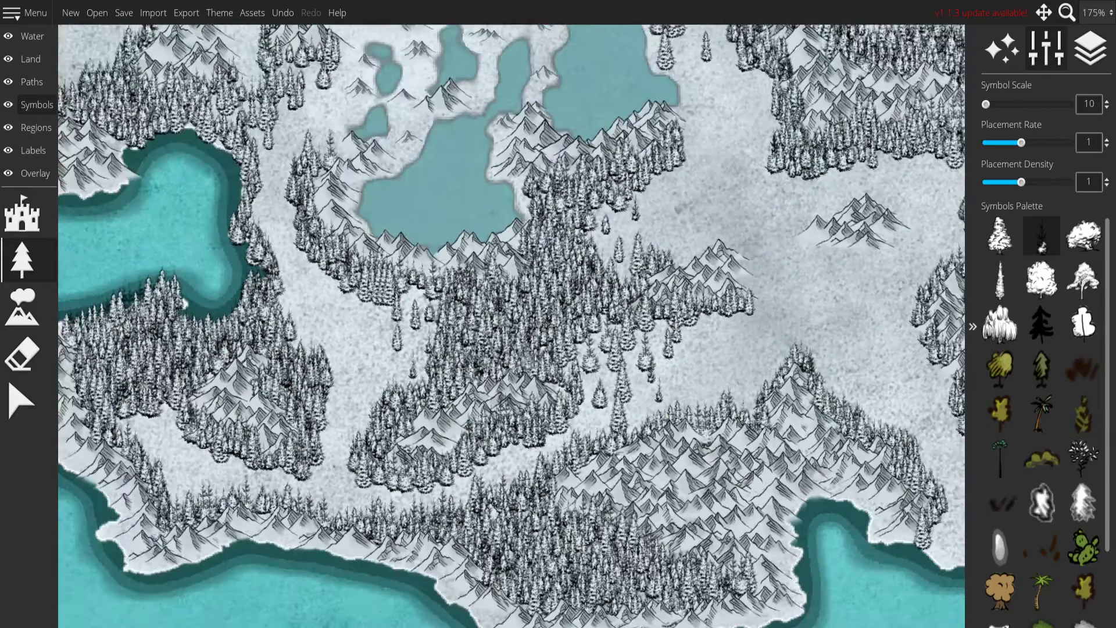
left_click_drag(748, 354, 397, 417)
scroll(445, 361, "up", 7)
left_click_drag(455, 304, 439, 380)
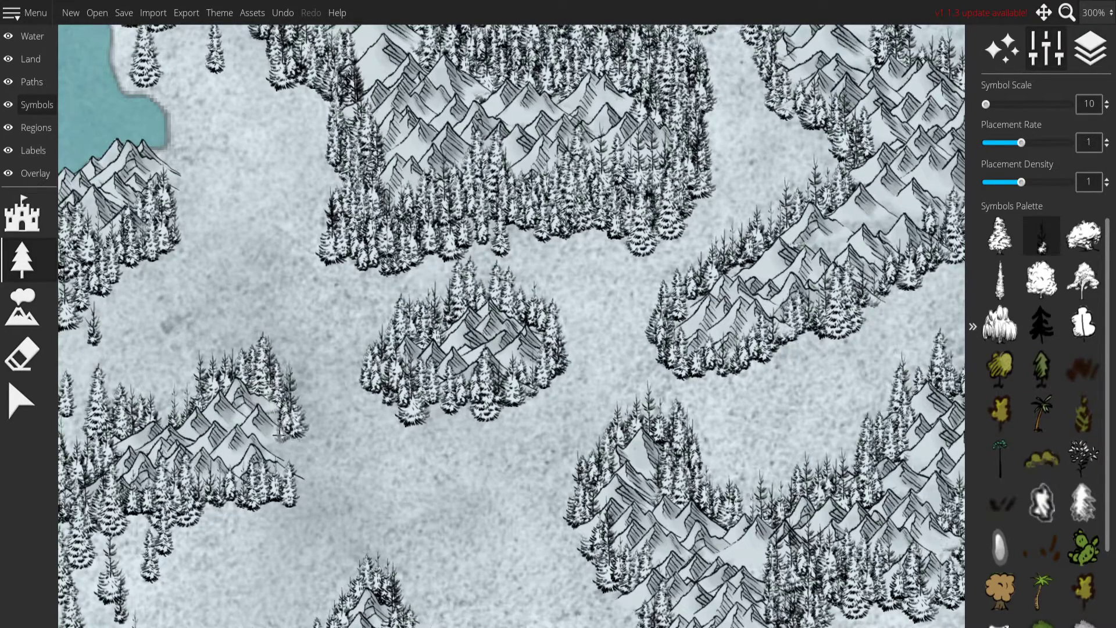
Widen the ring of firs around the isolated mountains into a dense forest.
left_click_drag(384, 416, 387, 490)
left_click_drag(481, 357, 381, 395)
left_click_drag(587, 443, 550, 406)
mouse_move(543, 363)
left_mouse_down()
mouse_move(533, 443)
mouse_move(457, 475)
left_mouse_up()
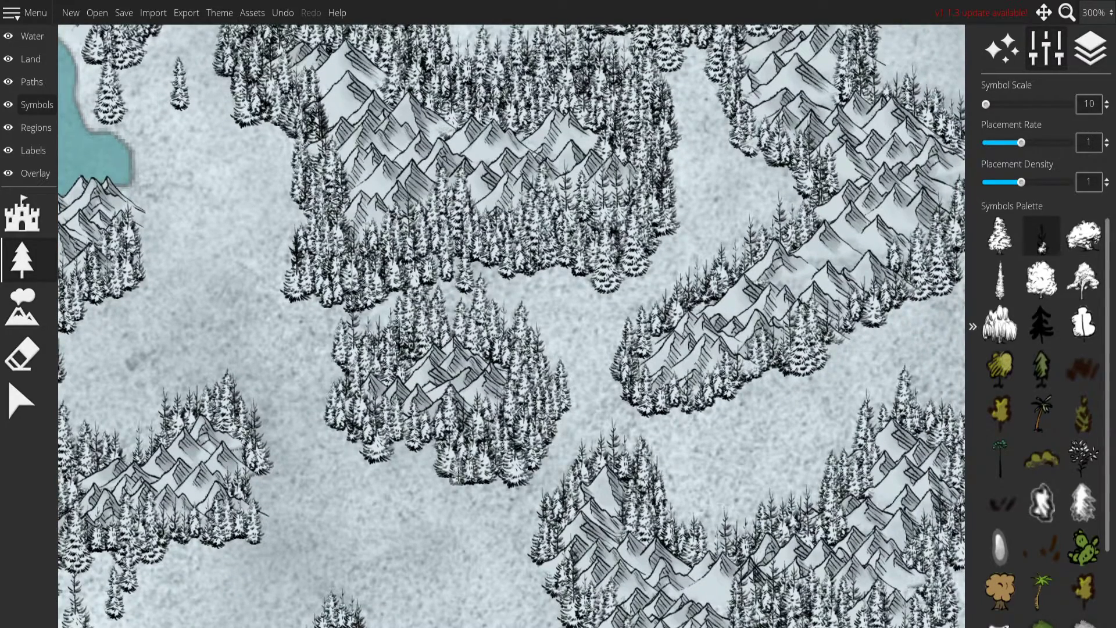
Line the southern coast between the large southern range and the small coastal mountains with firs, undoing the misplaced stroke.
scroll(638, 384, "down", 7)
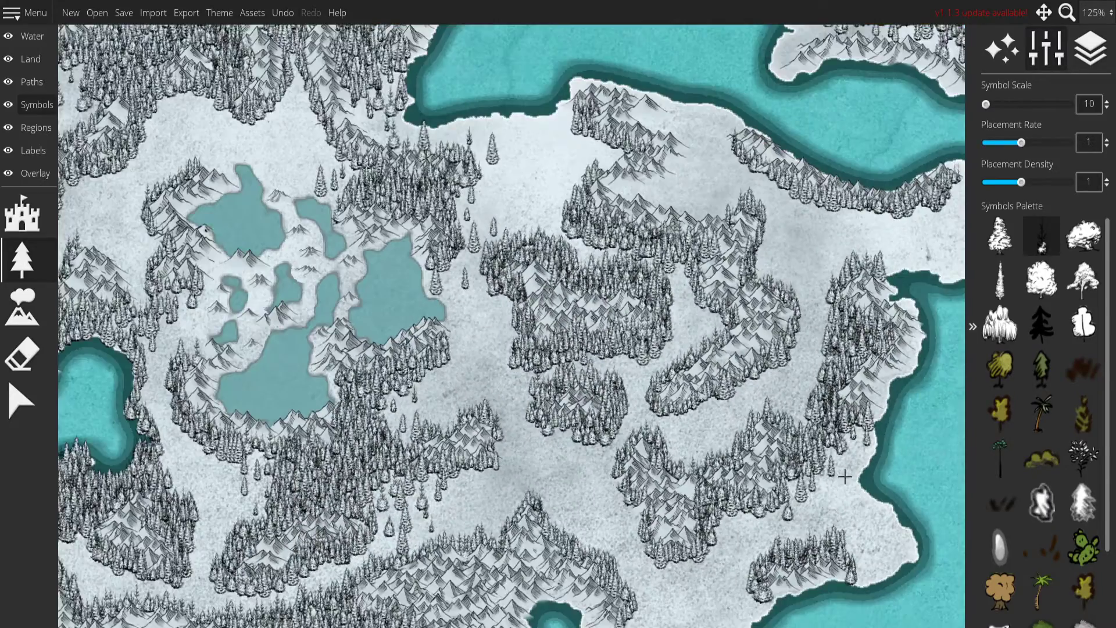
left_click_drag(675, 436, 530, 193)
scroll(621, 320, "up", 7)
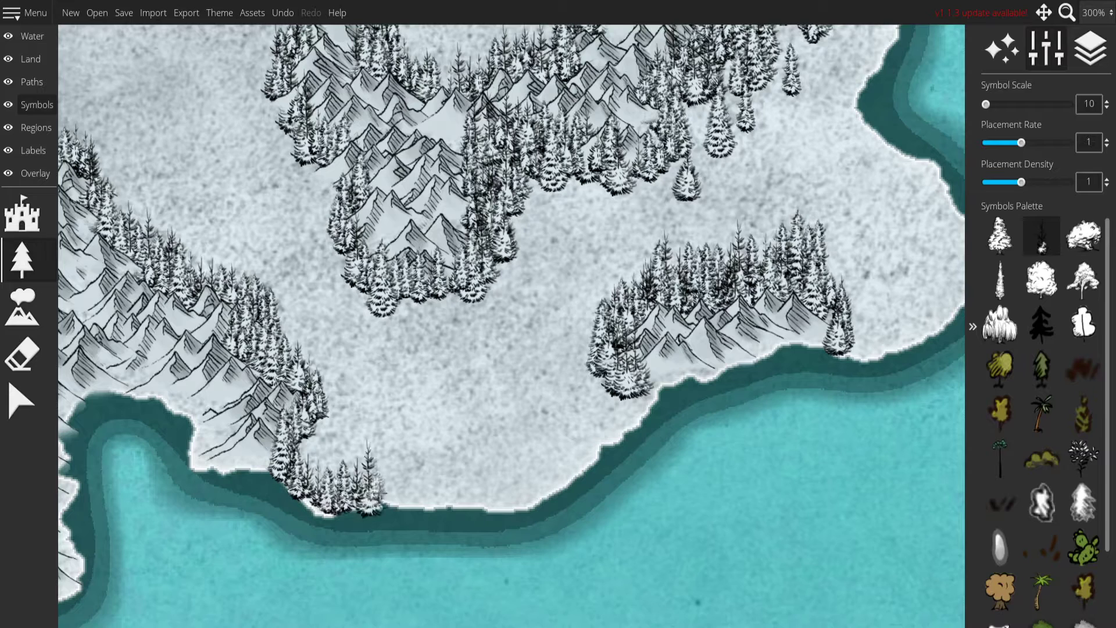
left_click_drag(425, 491, 483, 503)
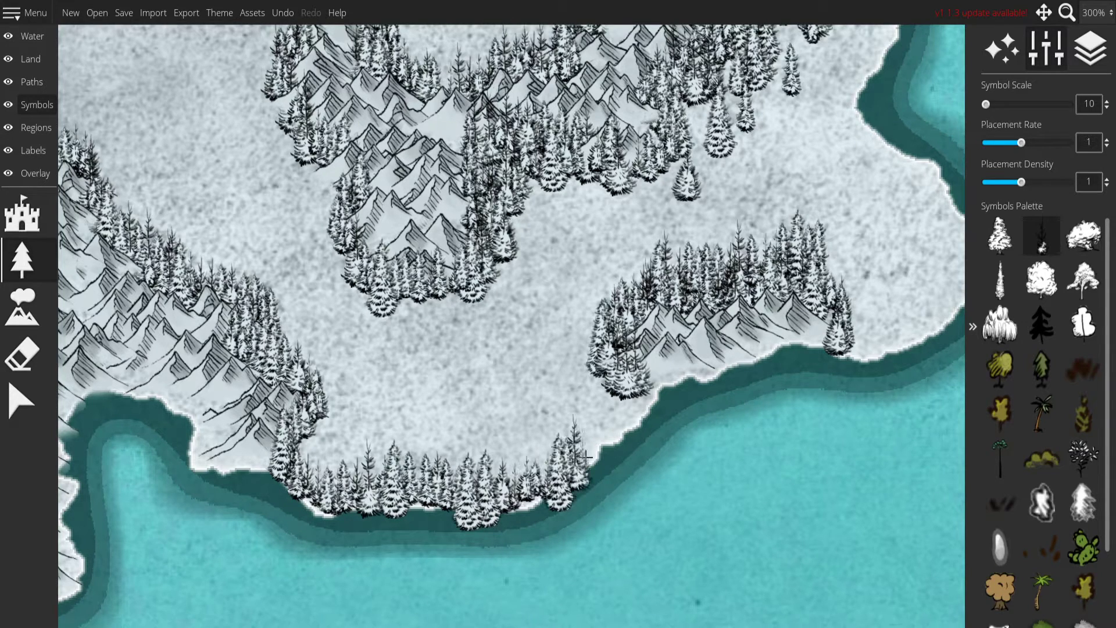
key("ctrl+z")
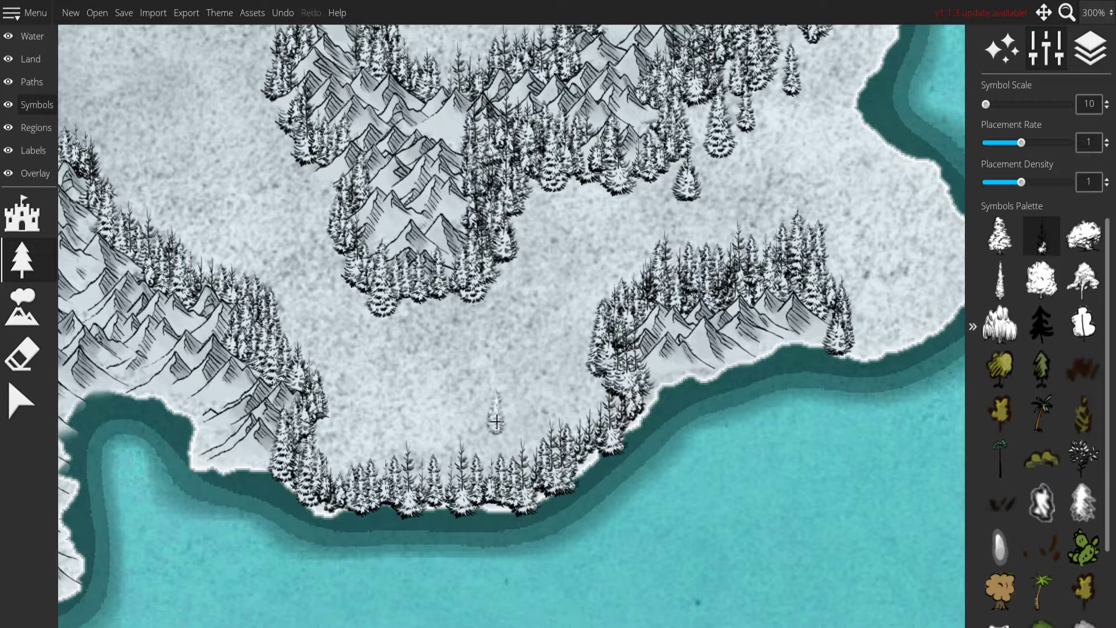
Fill the land between the southern coast's tree line and the southeastern range with dense fir forest.
left_click_drag(324, 332, 364, 325)
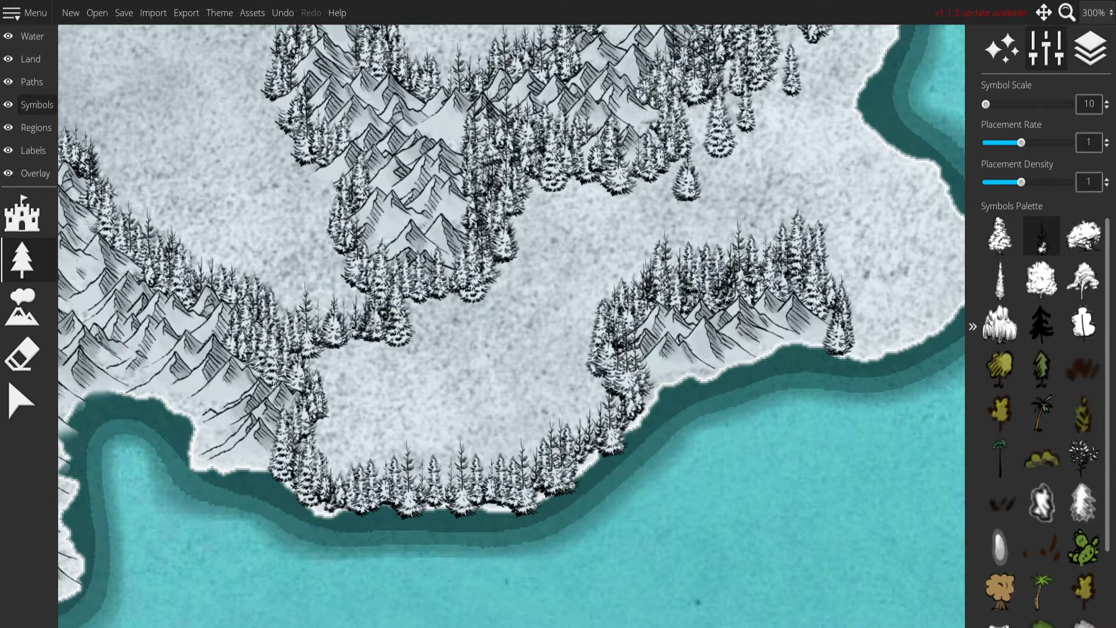
left_click_drag(495, 299, 319, 356)
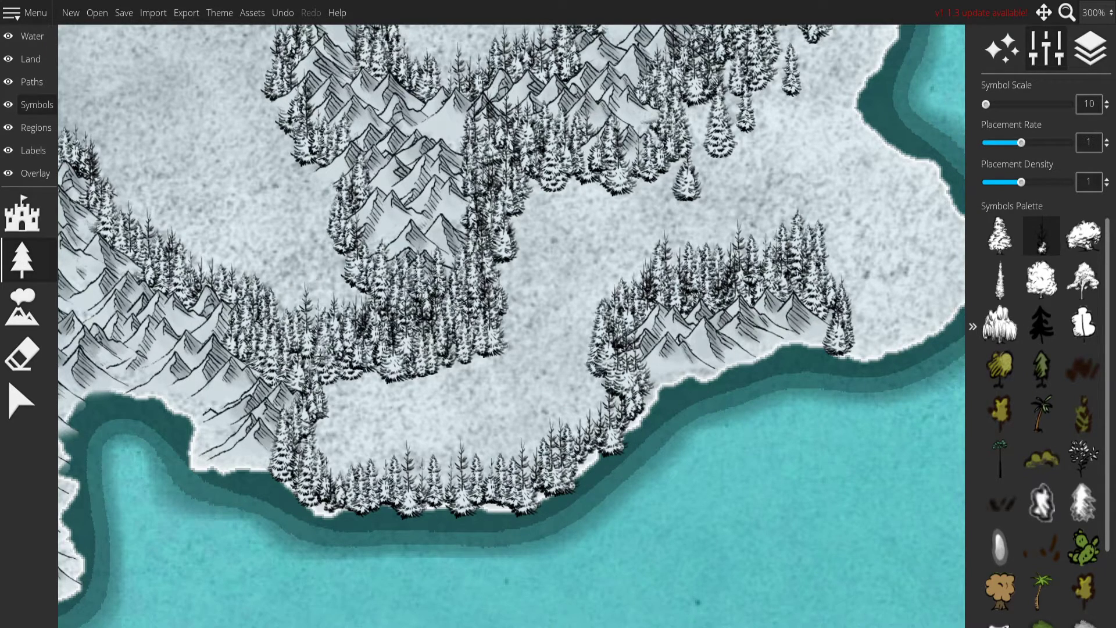
mouse_move(379, 375)
left_mouse_down()
mouse_move(512, 378)
mouse_move(349, 407)
mouse_move(393, 431)
mouse_move(512, 419)
mouse_move(311, 459)
mouse_move(378, 445)
mouse_move(546, 303)
mouse_move(506, 314)
left_mouse_up()
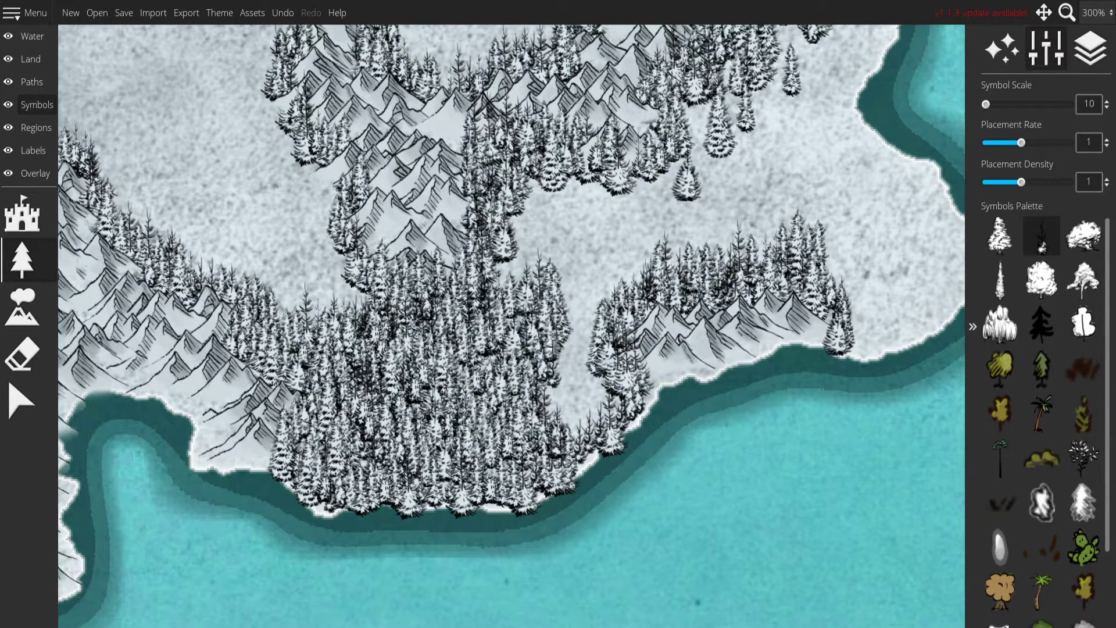
left_click_drag(567, 414, 553, 400)
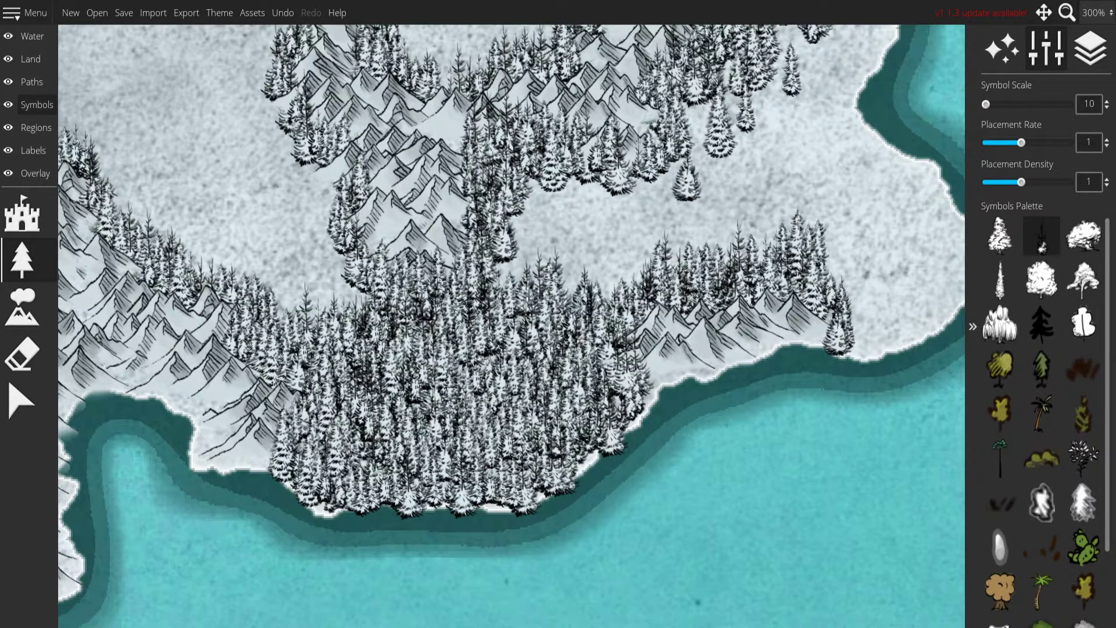
Extend the firs along the coast east of the small coastal mountains, redoing one stroke and filling in behind the shoreline.
left_click_drag(581, 295, 443, 389)
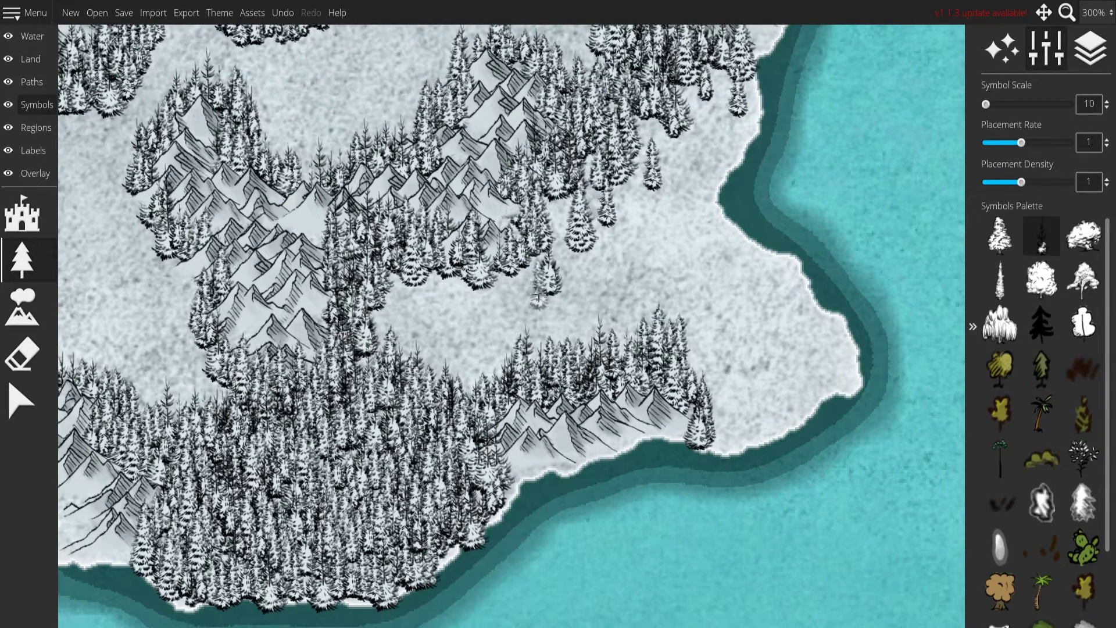
left_click_drag(572, 270, 444, 314)
mouse_move(449, 389)
left_mouse_down()
mouse_move(512, 375)
mouse_move(582, 426)
left_mouse_up()
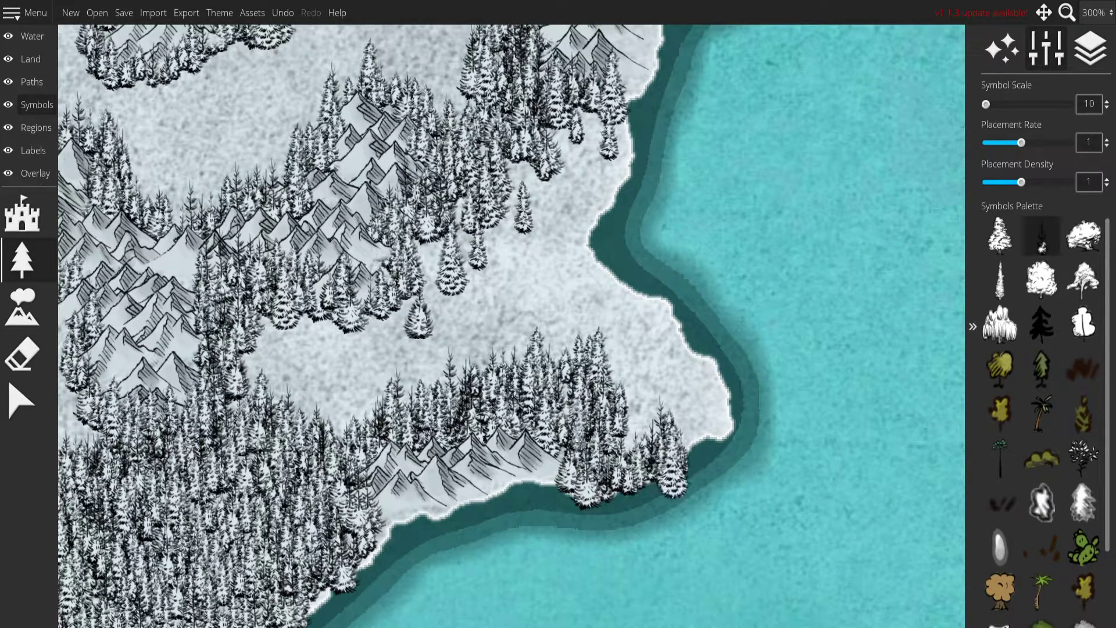
key("ctrl+z")
left_click_drag(632, 465, 683, 398)
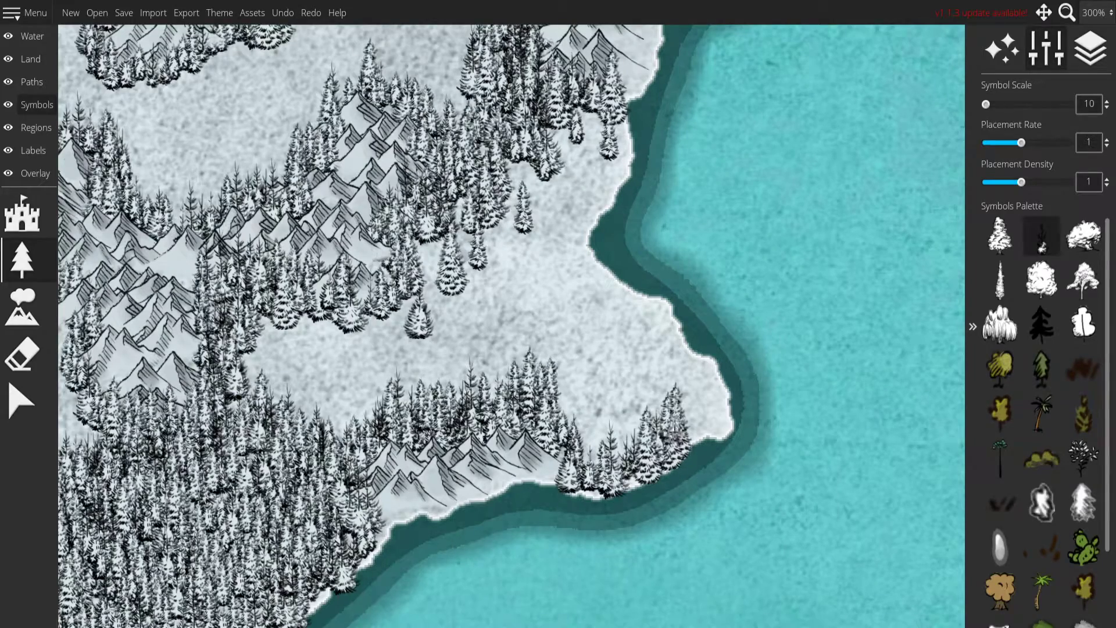
left_click_drag(561, 420, 615, 404)
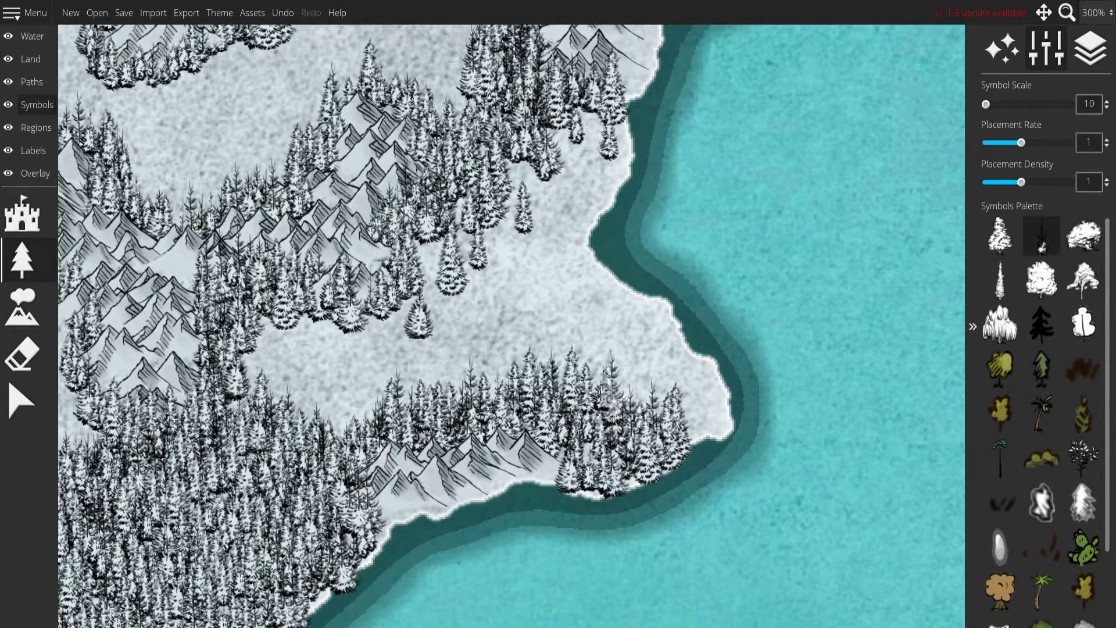
Line the whole shoreline of the continent's northeastern peninsula with snowy firs.
scroll(611, 402, "down", 6)
scroll(809, 279, "up", 6)
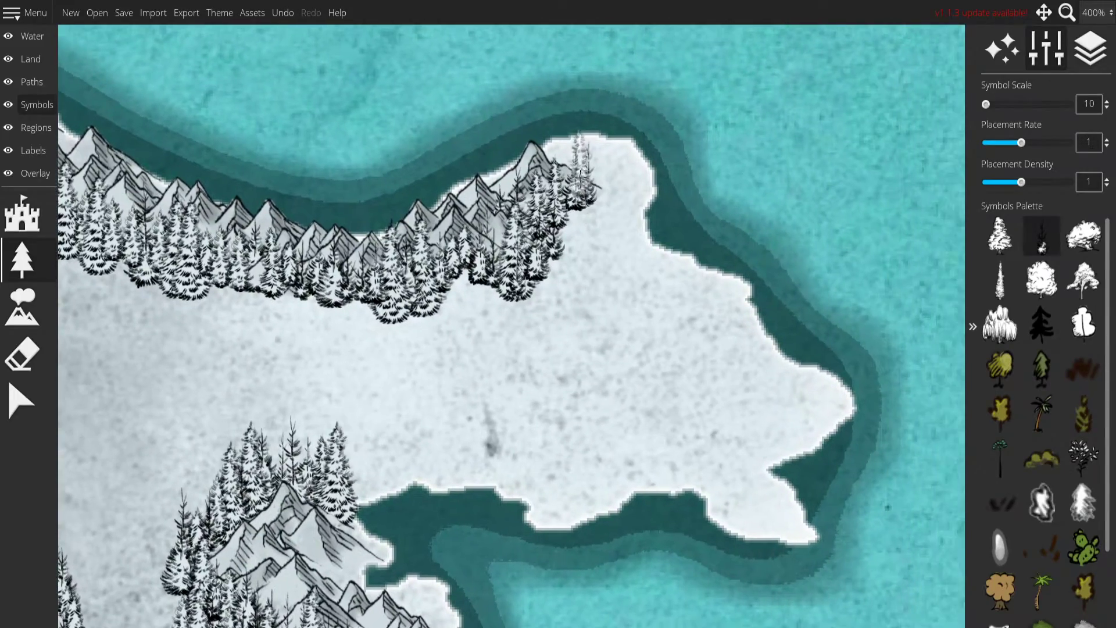
left_click_drag(634, 174, 657, 257)
mouse_move(780, 360)
left_mouse_down()
mouse_move(811, 433)
mouse_move(799, 507)
left_mouse_up()
mouse_move(700, 482)
left_mouse_down()
mouse_move(634, 484)
mouse_move(561, 515)
mouse_move(497, 465)
mouse_move(459, 460)
mouse_move(308, 479)
left_mouse_up()
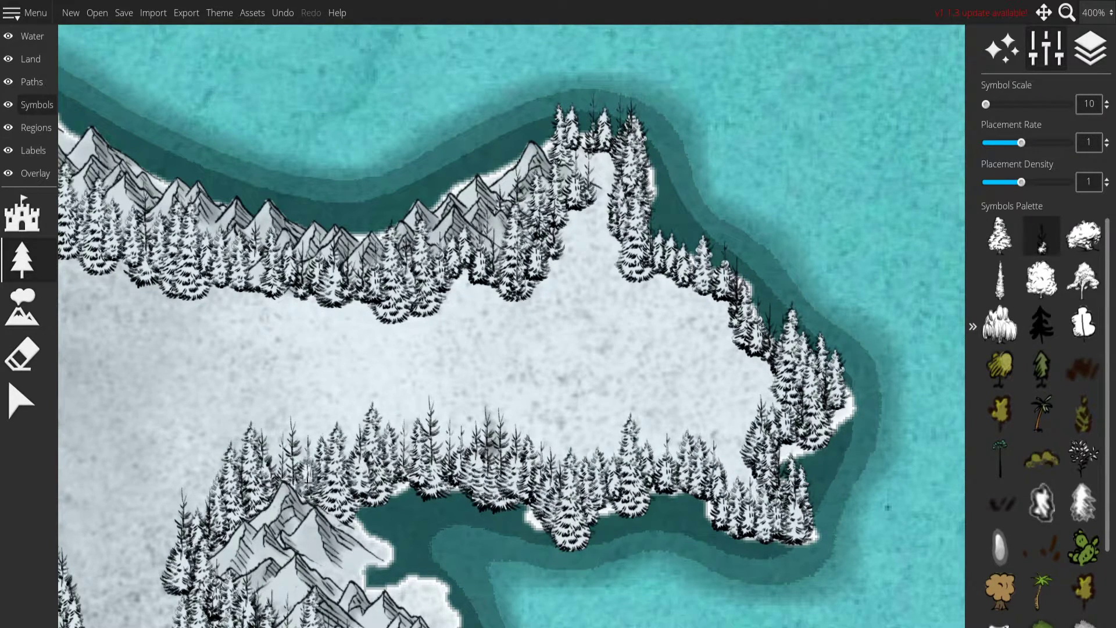
Fill the inside of the northeastern peninsula with snowy firs.
mouse_move(598, 162)
left_mouse_down()
mouse_move(581, 255)
mouse_move(543, 339)
mouse_move(681, 288)
mouse_move(730, 325)
mouse_move(686, 372)
mouse_move(557, 280)
mouse_move(506, 326)
mouse_move(616, 372)
mouse_move(655, 409)
mouse_move(741, 386)
mouse_move(750, 486)
left_mouse_up()
mouse_move(698, 450)
left_mouse_down()
mouse_move(379, 387)
mouse_move(494, 375)
mouse_move(361, 325)
mouse_move(690, 317)
mouse_move(565, 282)
mouse_move(516, 294)
mouse_move(684, 358)
mouse_move(552, 354)
mouse_move(656, 384)
mouse_move(669, 360)
left_mouse_up()
left_click_drag(338, 374, 611, 315)
left_click_drag(342, 129, 552, 436)
left_click_drag(462, 232, 489, 201)
Line the northern and eastern sides of the mountains near the continent's northern coast with snowy firs.
scroll(492, 256, "down", 5)
scroll(489, 293, "up", 5)
mouse_move(189, 58)
left_mouse_down()
mouse_move(273, 56)
mouse_move(325, 76)
mouse_move(396, 122)
mouse_move(294, 150)
mouse_move(460, 215)
mouse_move(471, 285)
mouse_move(233, 372)
mouse_move(280, 419)
mouse_move(532, 468)
mouse_move(630, 470)
left_mouse_up()
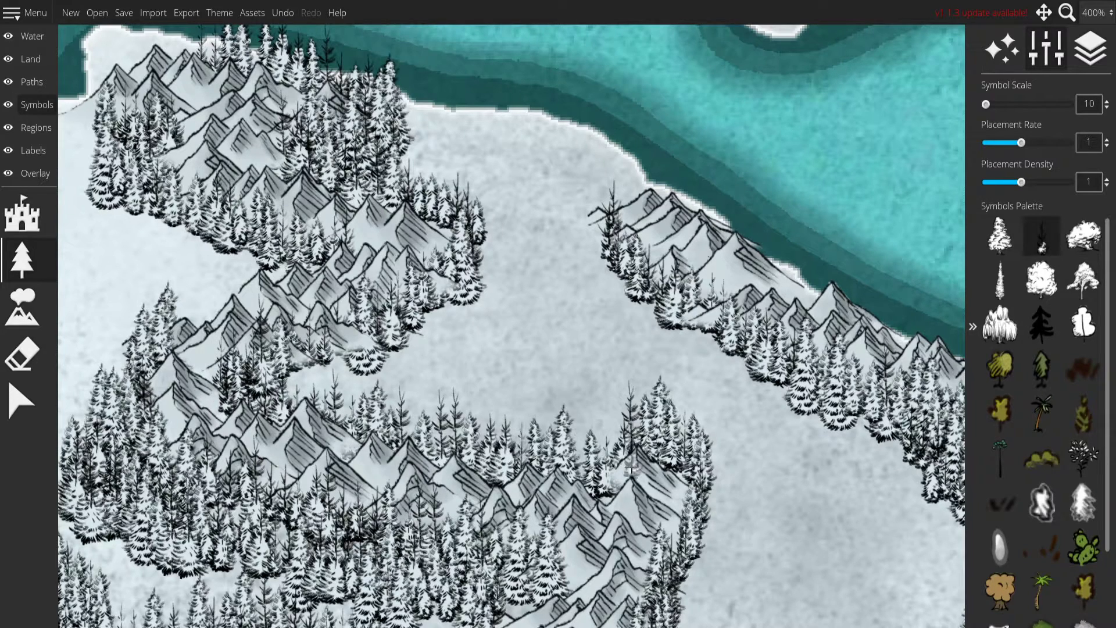
Fill the open snow between the inland mountain ranges and the continent's northern coastal mountains with snowy firs.
left_click_drag(264, 377, 324, 386)
mouse_move(407, 331)
left_mouse_down()
mouse_move(480, 296)
mouse_move(484, 325)
mouse_move(442, 415)
mouse_move(556, 427)
mouse_move(529, 338)
mouse_move(491, 349)
mouse_move(489, 375)
mouse_move(524, 302)
mouse_move(506, 262)
mouse_move(406, 157)
mouse_move(413, 122)
mouse_move(445, 113)
mouse_move(558, 132)
mouse_move(644, 178)
mouse_move(601, 215)
mouse_move(445, 146)
mouse_move(588, 174)
mouse_move(484, 238)
mouse_move(499, 359)
mouse_move(484, 249)
mouse_move(584, 252)
mouse_move(605, 266)
mouse_move(527, 301)
mouse_move(646, 330)
mouse_move(615, 328)
mouse_move(504, 376)
mouse_move(597, 378)
mouse_move(567, 436)
mouse_move(663, 336)
mouse_move(676, 339)
mouse_move(683, 381)
left_mouse_up()
left_click_drag(739, 516, 533, 326)
mouse_move(466, 162)
left_mouse_down()
mouse_move(505, 189)
mouse_move(621, 204)
left_mouse_up()
mouse_move(861, 394)
left_mouse_down()
mouse_move(749, 334)
mouse_move(763, 279)
mouse_move(782, 317)
left_mouse_up()
scroll(755, 313, "down", 5)
scroll(727, 317, "up", 4)
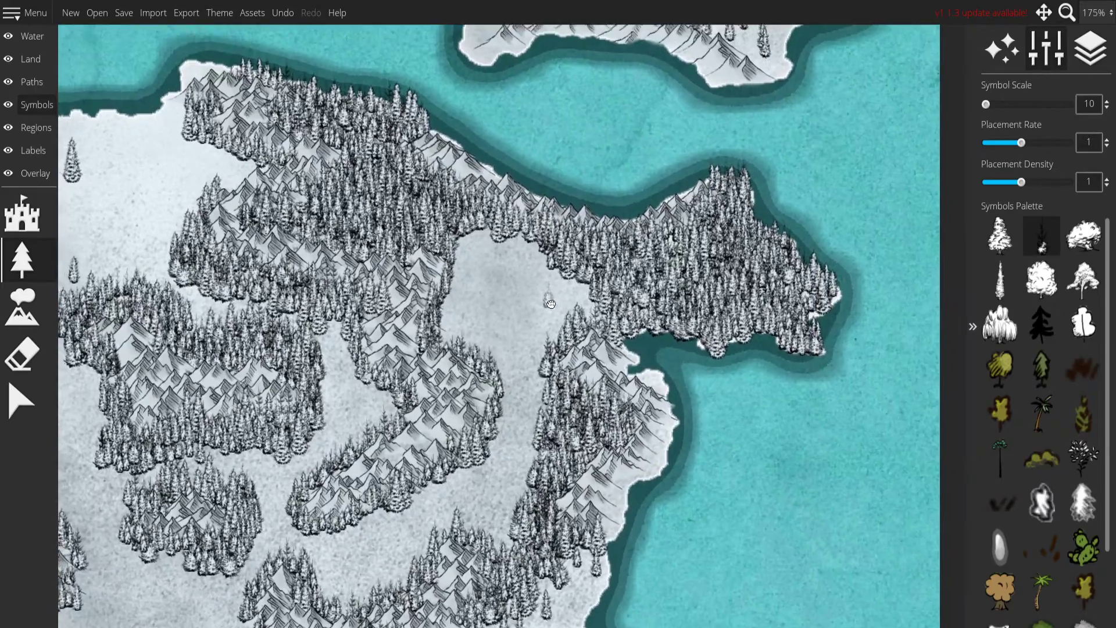
Scatter loose snowy firs around the northern end of the clearing between the continent's eastern mountain ranges.
left_click(446, 238)
left_click(491, 253)
mouse_move(491, 256)
left_mouse_down()
mouse_move(436, 269)
mouse_move(438, 300)
mouse_move(416, 333)
left_mouse_up()
mouse_move(531, 278)
left_mouse_down()
mouse_move(560, 334)
mouse_move(622, 291)
left_mouse_up()
mouse_move(519, 336)
left_mouse_down()
mouse_move(428, 351)
mouse_move(457, 349)
mouse_move(403, 330)
left_mouse_up()
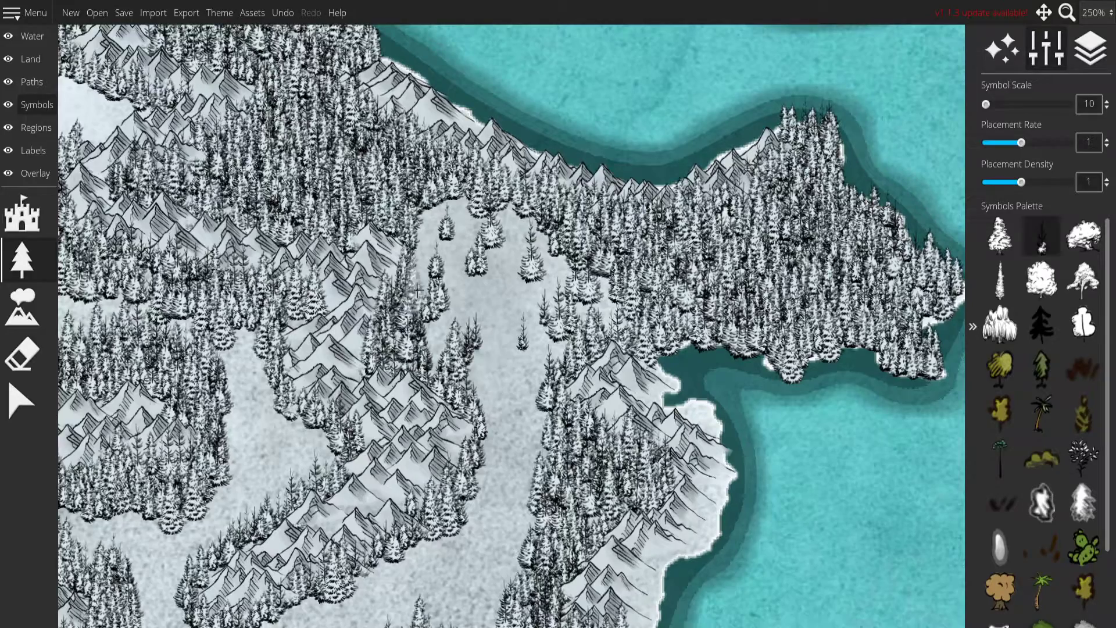
left_click(472, 317)
scroll(521, 423, "down", 5)
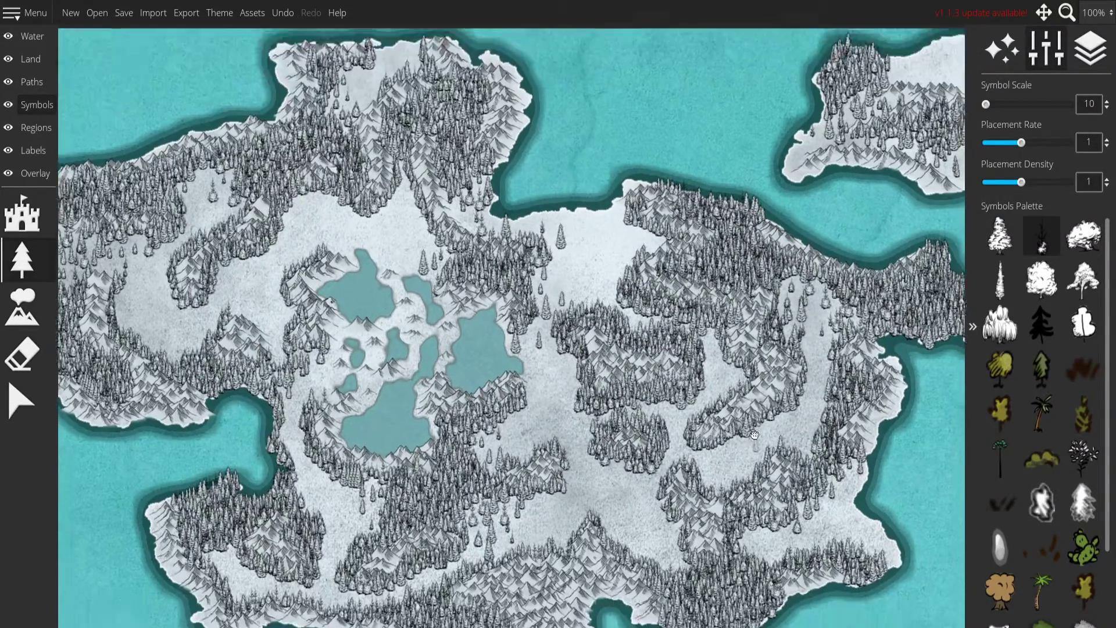
left_click_drag(755, 434, 761, 464)
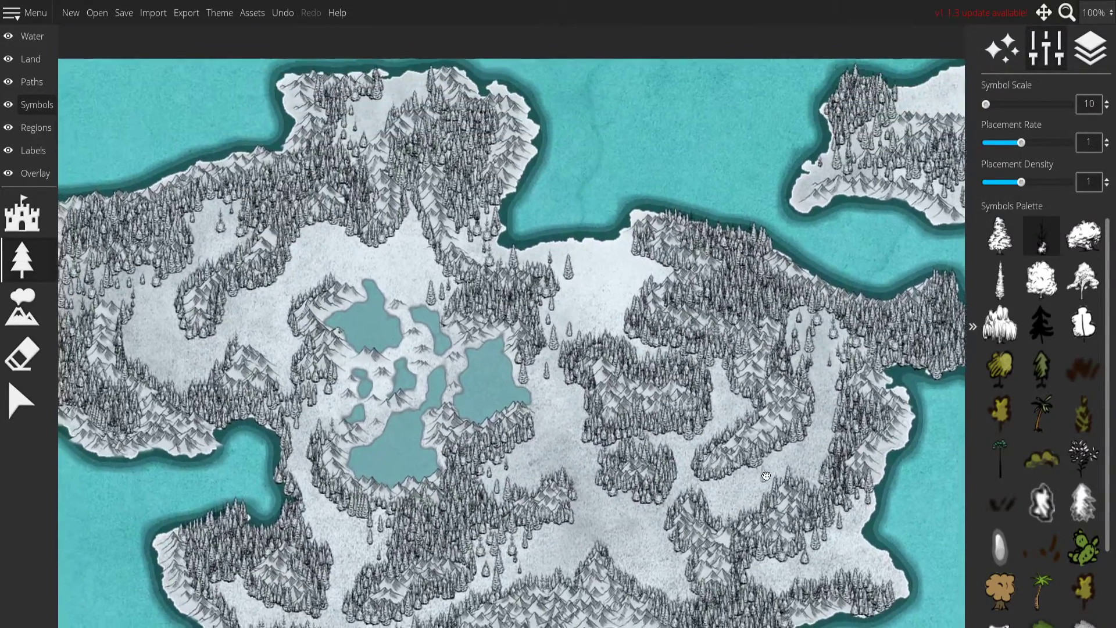
Add a grove of snowy firs along the northern shore of the northernmost central lake.
scroll(596, 328, "up", 5)
left_click_drag(506, 209, 395, 433)
mouse_move(514, 366)
left_mouse_down()
mouse_move(474, 442)
mouse_move(535, 389)
mouse_move(511, 407)
mouse_move(497, 395)
left_mouse_up()
scroll(459, 513, "down", 5)
left_click_drag(458, 513, 699, 186)
mouse_move(537, 160)
left_mouse_down()
mouse_move(533, 294)
mouse_move(524, 285)
mouse_move(452, 356)
mouse_move(511, 401)
mouse_move(576, 361)
mouse_move(465, 308)
mouse_move(553, 363)
mouse_move(508, 370)
mouse_move(470, 356)
left_mouse_up()
scroll(531, 289, "up", 5)
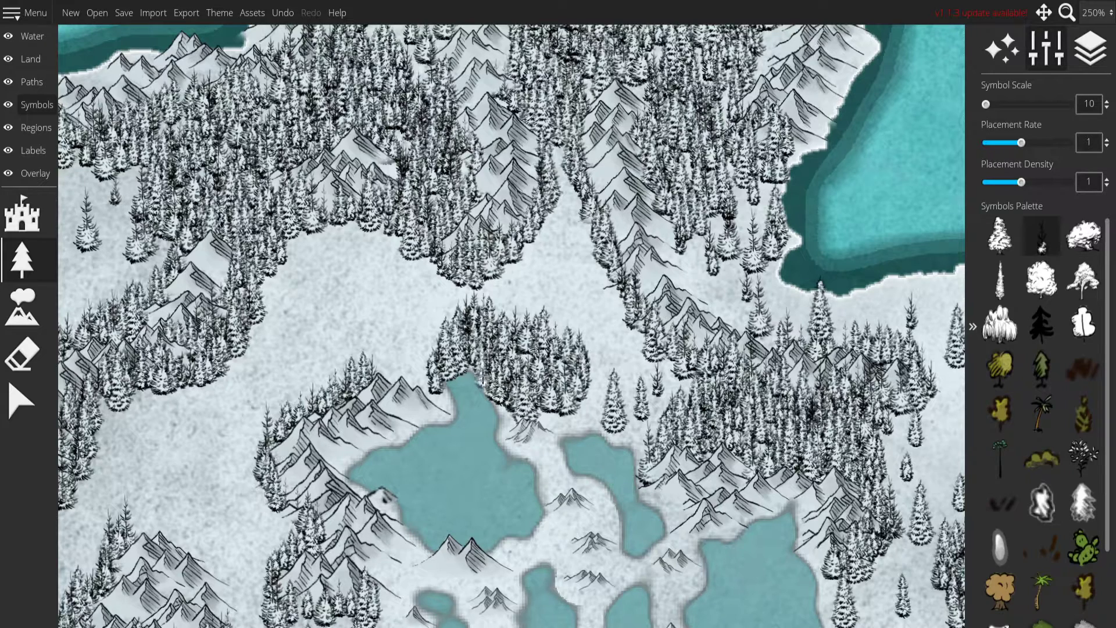
Place a small grove of snowy firs on the open plain by the continent's northern coast, redoing the first stroke.
mouse_move(423, 385)
left_mouse_down()
mouse_move(393, 364)
mouse_move(384, 375)
mouse_move(444, 409)
left_mouse_up()
key("ctrl+z")
mouse_move(379, 371)
left_mouse_down()
mouse_move(415, 373)
mouse_move(441, 400)
left_mouse_up()
left_click_drag(350, 393, 517, 392)
Examine the continent and the northeast island for areas that still need forest.
scroll(517, 392, "down", 2)
scroll(625, 458, "down", 2)
scroll(630, 474, "up", 1)
scroll(698, 523, "down", 2)
left_click_drag(771, 573, 580, 393)
scroll(535, 232, "up", 1)
scroll(580, 392, "down", 2)
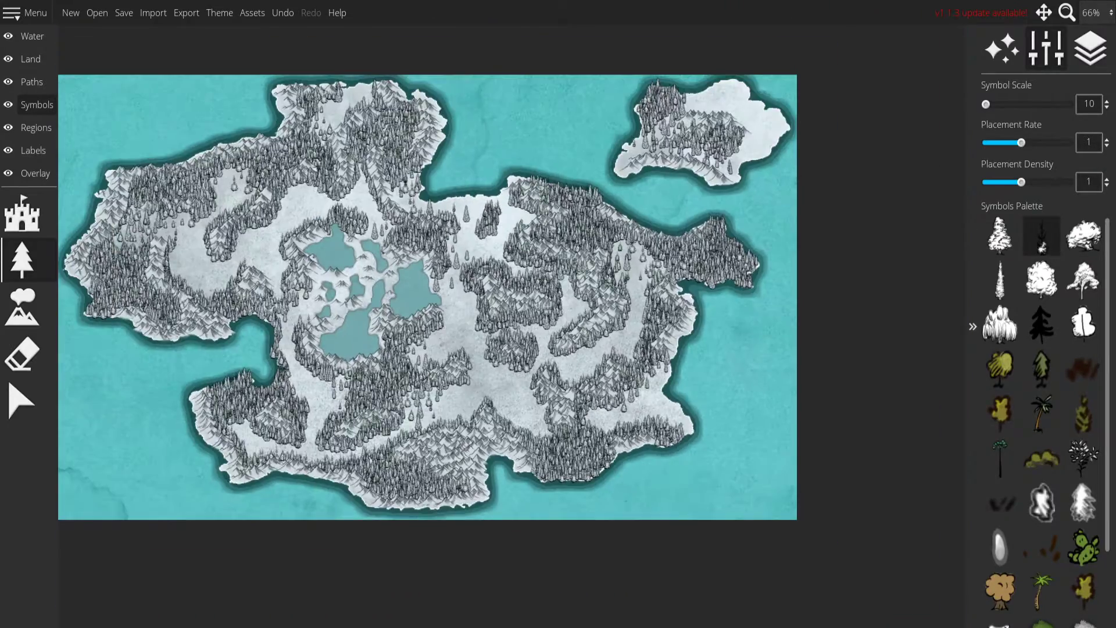
left_click_drag(438, 301, 515, 370)
scroll(545, 286, "up", 2)
scroll(544, 286, "down", 1)
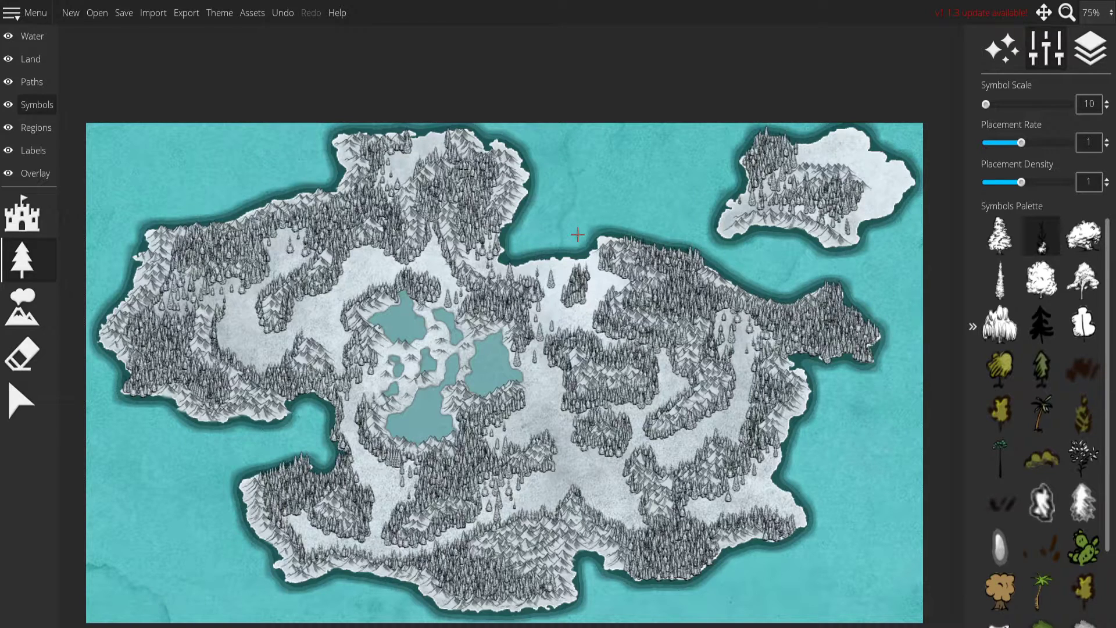
scroll(616, 375, "up", 1)
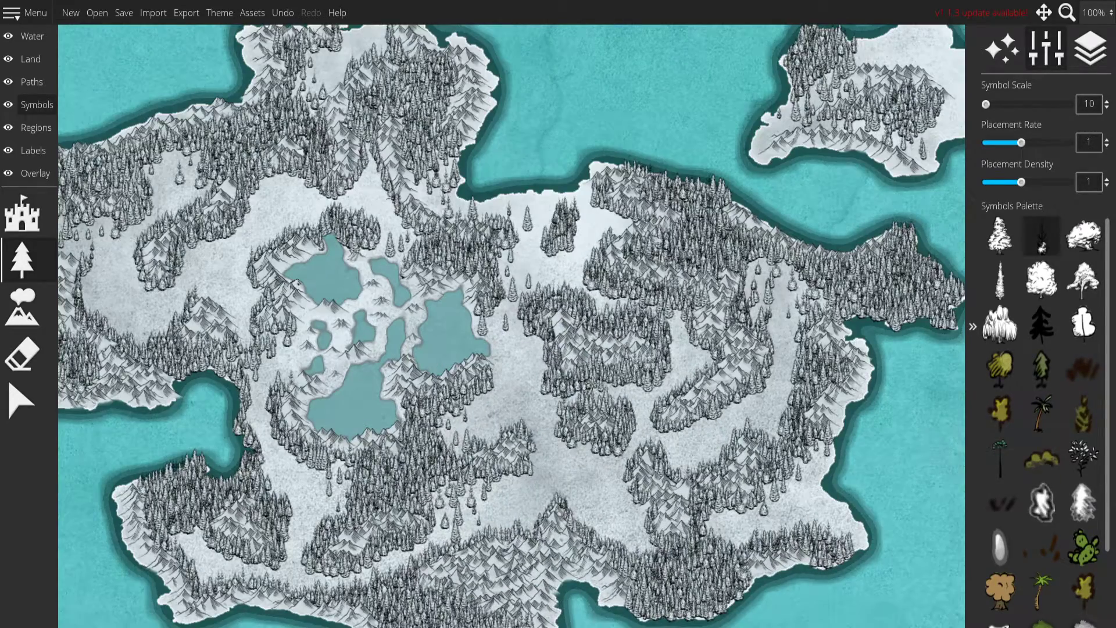
left_click_drag(792, 344, 785, 284)
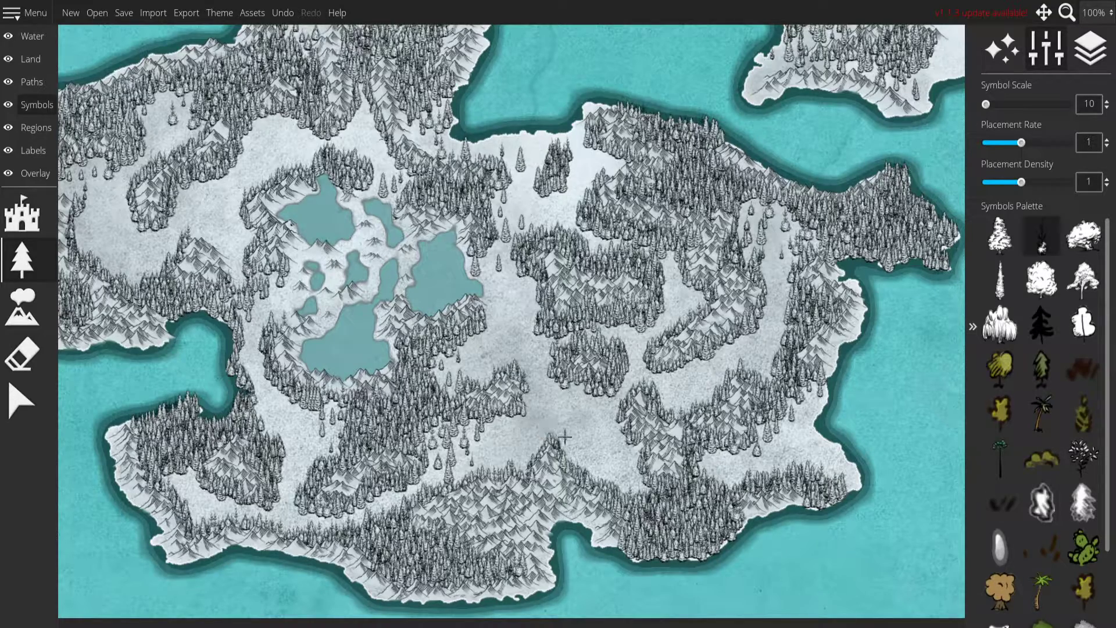
left_click_drag(384, 434, 472, 414)
left_click_drag(297, 301, 357, 444)
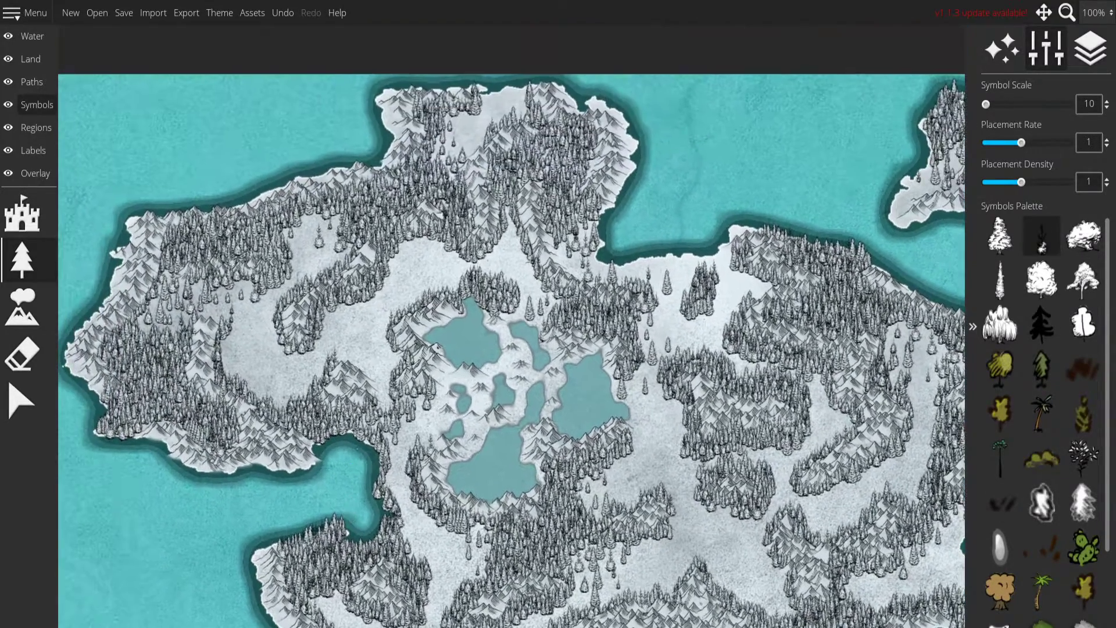
left_click_drag(573, 411, 494, 438)
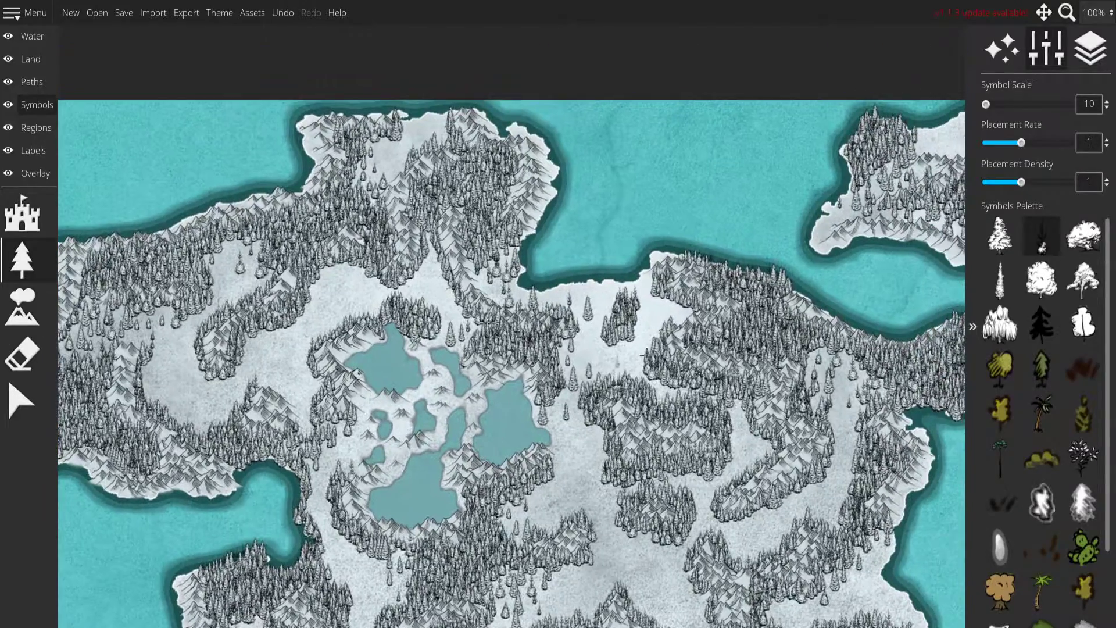
scroll(625, 362, "down", 1)
left_click_drag(637, 377, 591, 344)
Line the northeastern and eastern coasts of the northeast island with snowy firs.
scroll(791, 284, "up", 3)
left_click_drag(791, 284, 426, 462)
scroll(426, 463, "up", 2)
mouse_move(522, 139)
left_mouse_down()
mouse_move(549, 140)
mouse_move(573, 160)
mouse_move(561, 172)
mouse_move(532, 148)
mouse_move(556, 188)
mouse_move(544, 166)
mouse_move(587, 200)
mouse_move(616, 204)
mouse_move(596, 197)
mouse_move(603, 221)
mouse_move(622, 205)
mouse_move(611, 230)
mouse_move(555, 197)
mouse_move(512, 226)
mouse_move(444, 226)
mouse_move(520, 224)
mouse_move(567, 256)
mouse_move(646, 259)
mouse_move(636, 221)
mouse_move(654, 206)
mouse_move(681, 250)
mouse_move(621, 317)
mouse_move(637, 279)
mouse_move(651, 291)
mouse_move(642, 335)
mouse_move(617, 352)
mouse_move(655, 317)
mouse_move(674, 279)
mouse_move(694, 273)
mouse_move(679, 288)
mouse_move(686, 244)
mouse_move(660, 233)
mouse_move(621, 255)
left_mouse_up()
scroll(528, 405, "down", 5)
left_click_drag(353, 502, 721, 241)
scroll(574, 272, "down", 2)
scroll(721, 241, "up", 2)
left_click_drag(655, 90, 649, 141)
scroll(649, 141, "down", 1)
left_click_drag(698, 264, 625, 270)
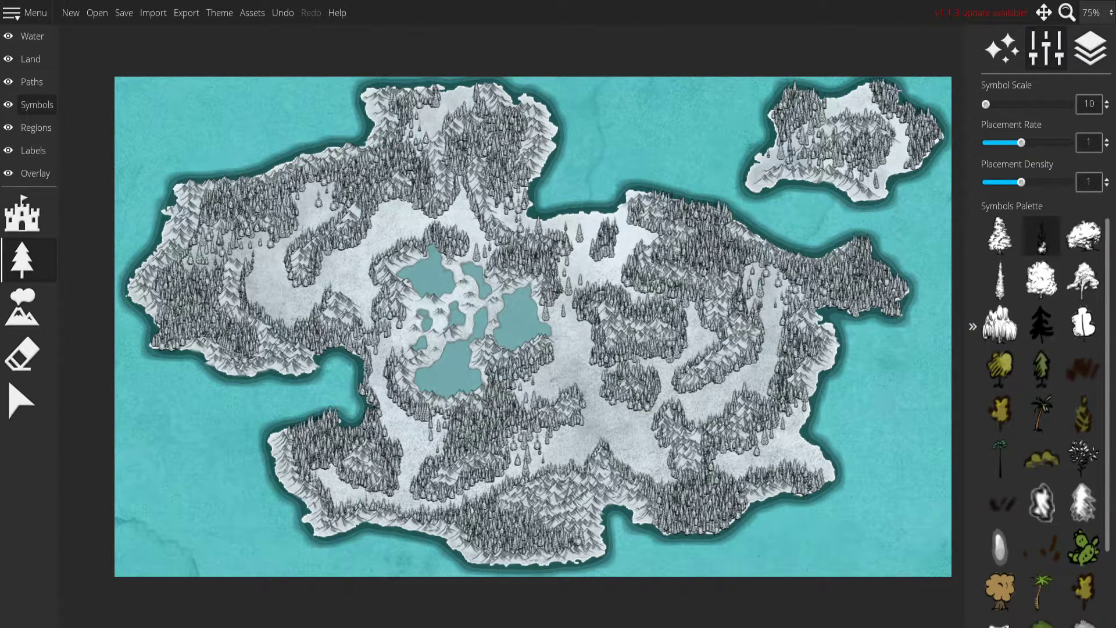
left_click_drag(616, 300, 580, 308)
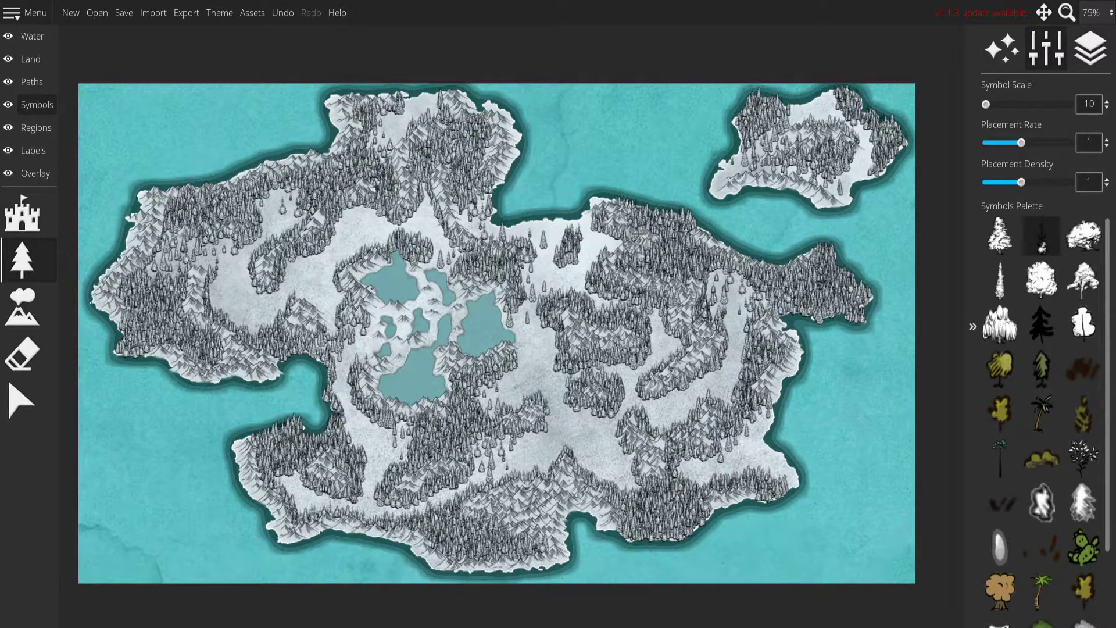
left_click_drag(424, 200, 356, 194)
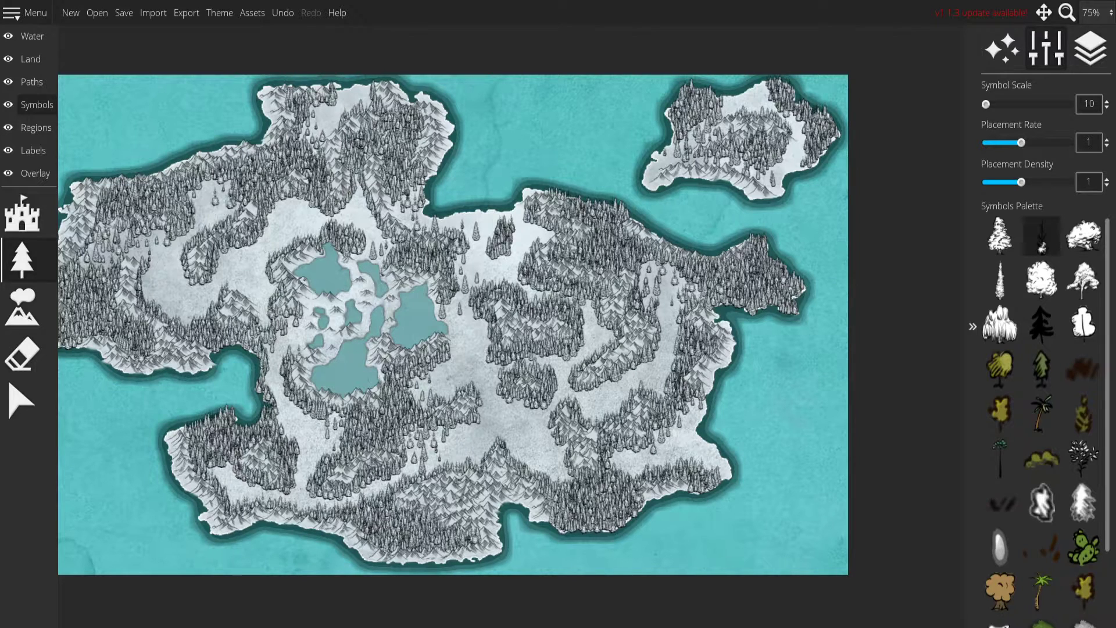
left_click_drag(560, 321, 589, 356)
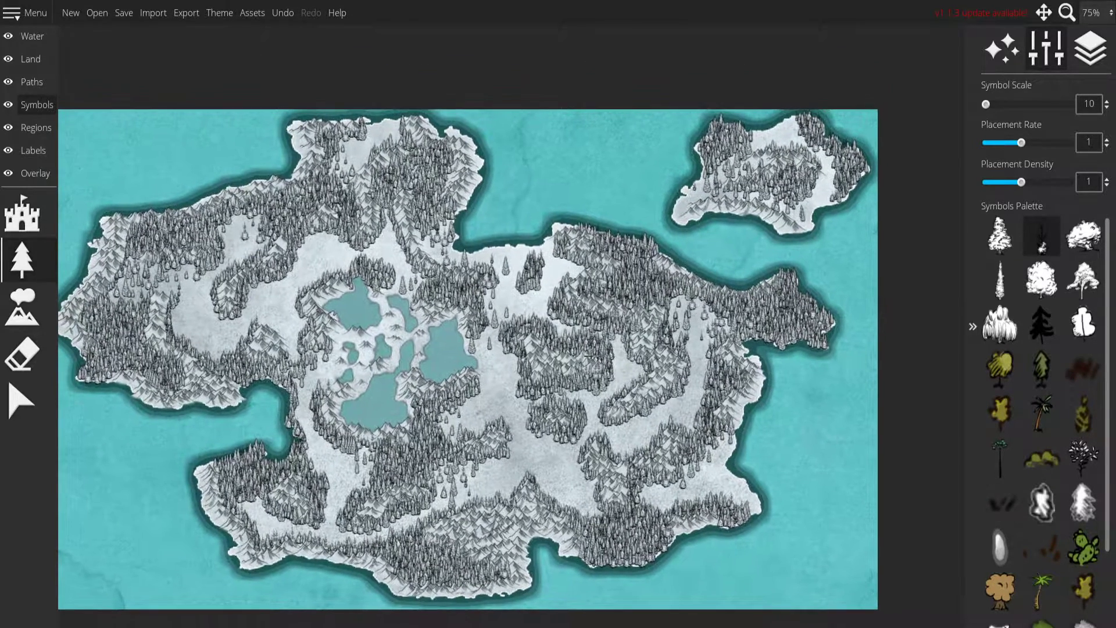
left_click_drag(388, 293, 430, 282)
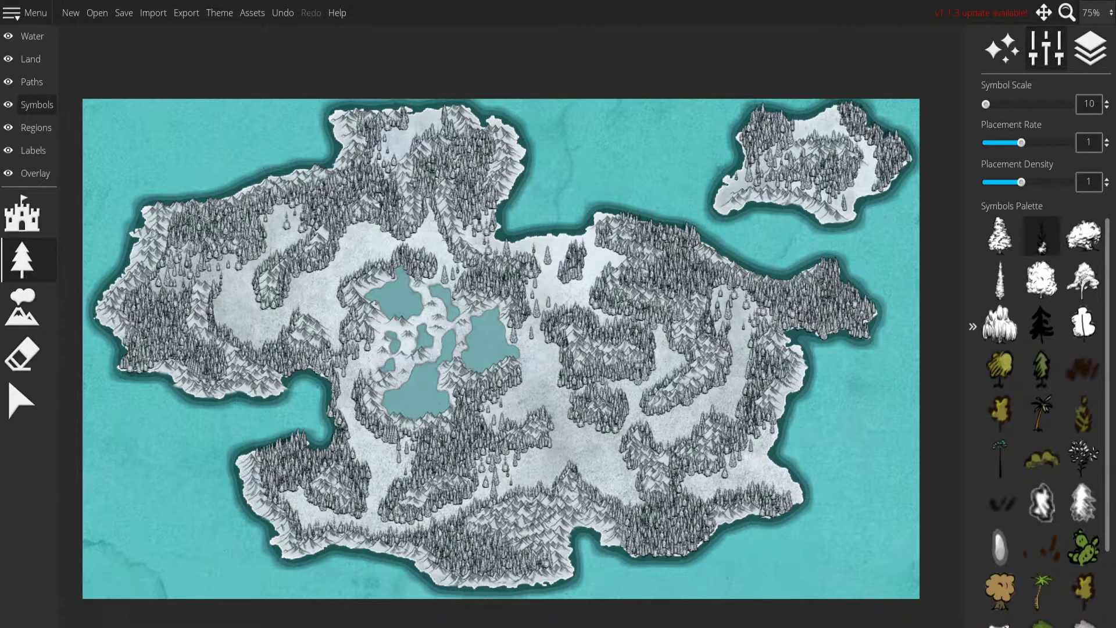
mouse_move(384, 243)
left_mouse_down()
mouse_move(343, 236)
mouse_move(389, 235)
left_mouse_up()
left_click_drag(623, 284, 632, 260)
mouse_move(489, 265)
left_mouse_down()
mouse_move(508, 276)
mouse_move(496, 283)
left_mouse_up()
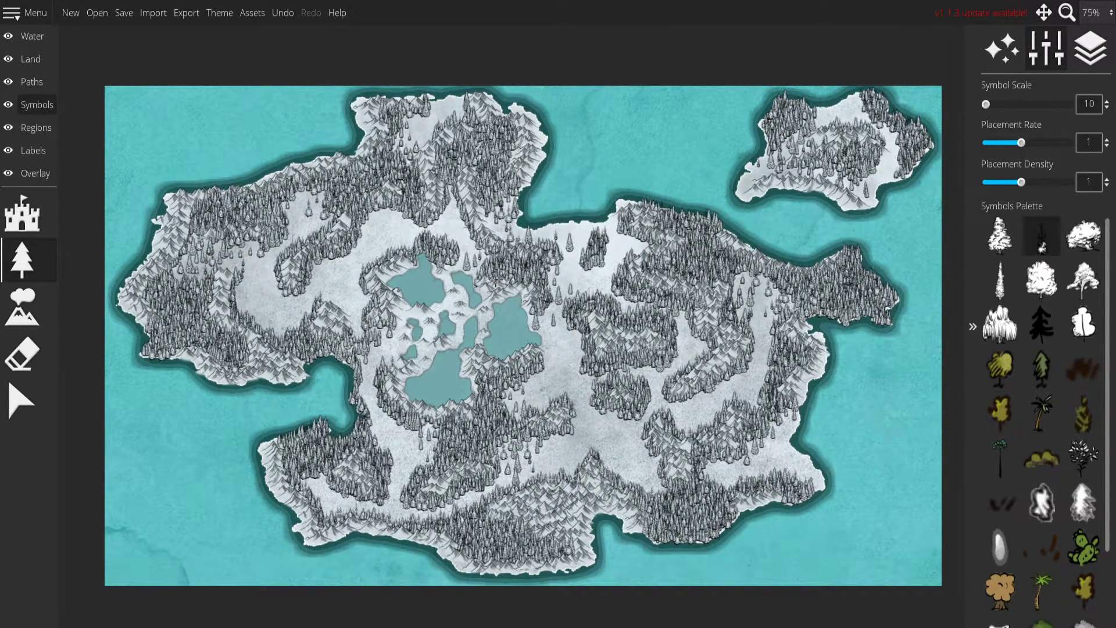